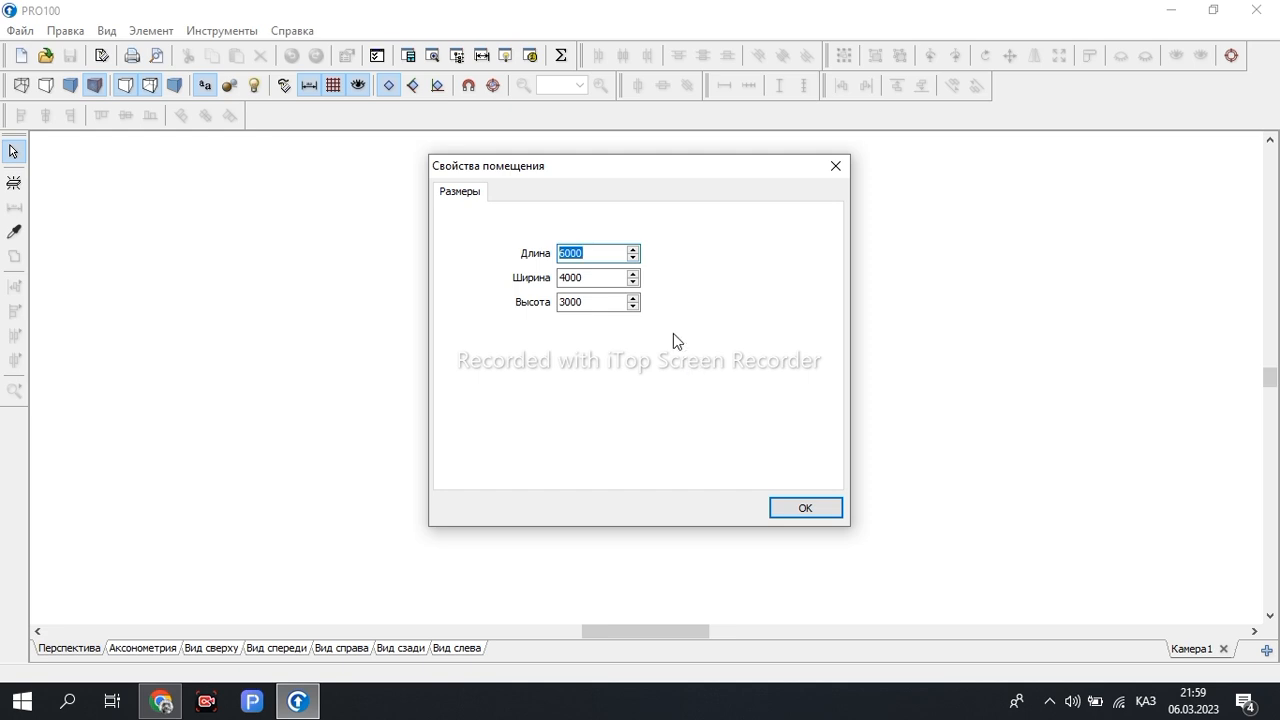
Set the new room's length to 900, enter a smaller width, and set its height to 1000
key("BackSpace")
type("900")
left_click(604, 279)
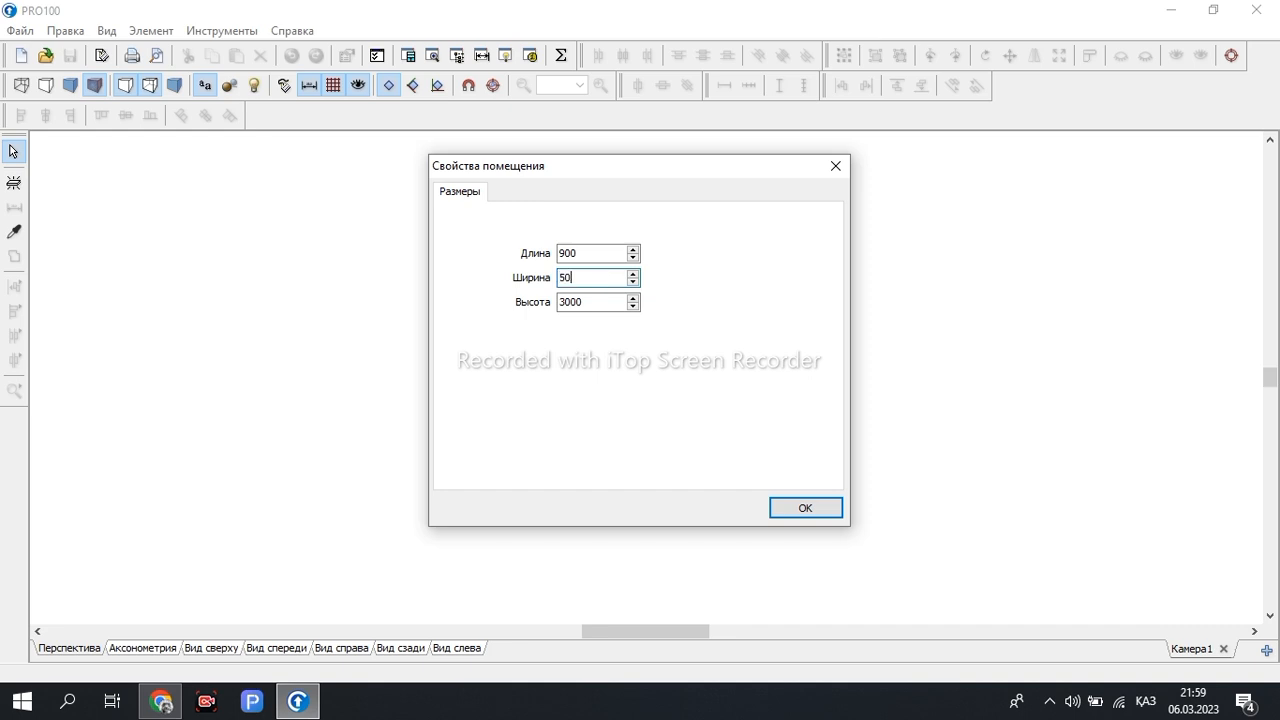
left_click(609, 305)
type("1000")
left_click(829, 515)
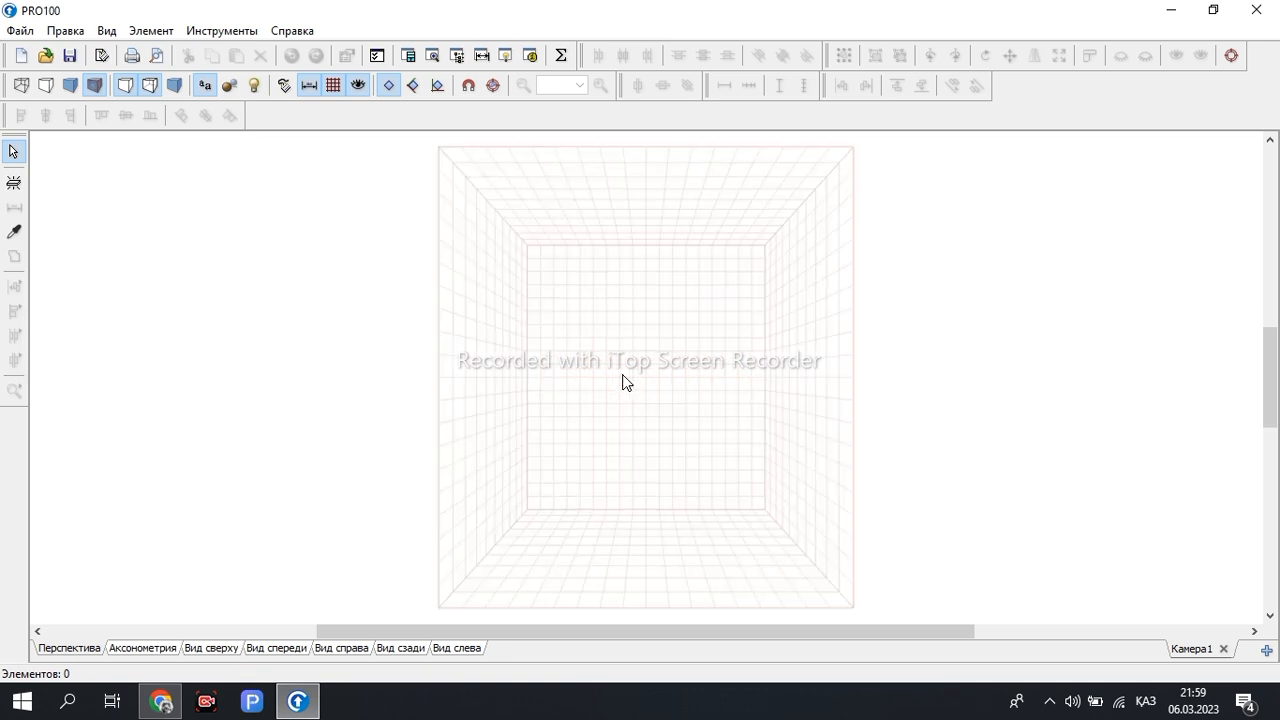
Add a vertical panel against the left wall, 18 wide, 982 high and 480 deep
left_click(14, 182)
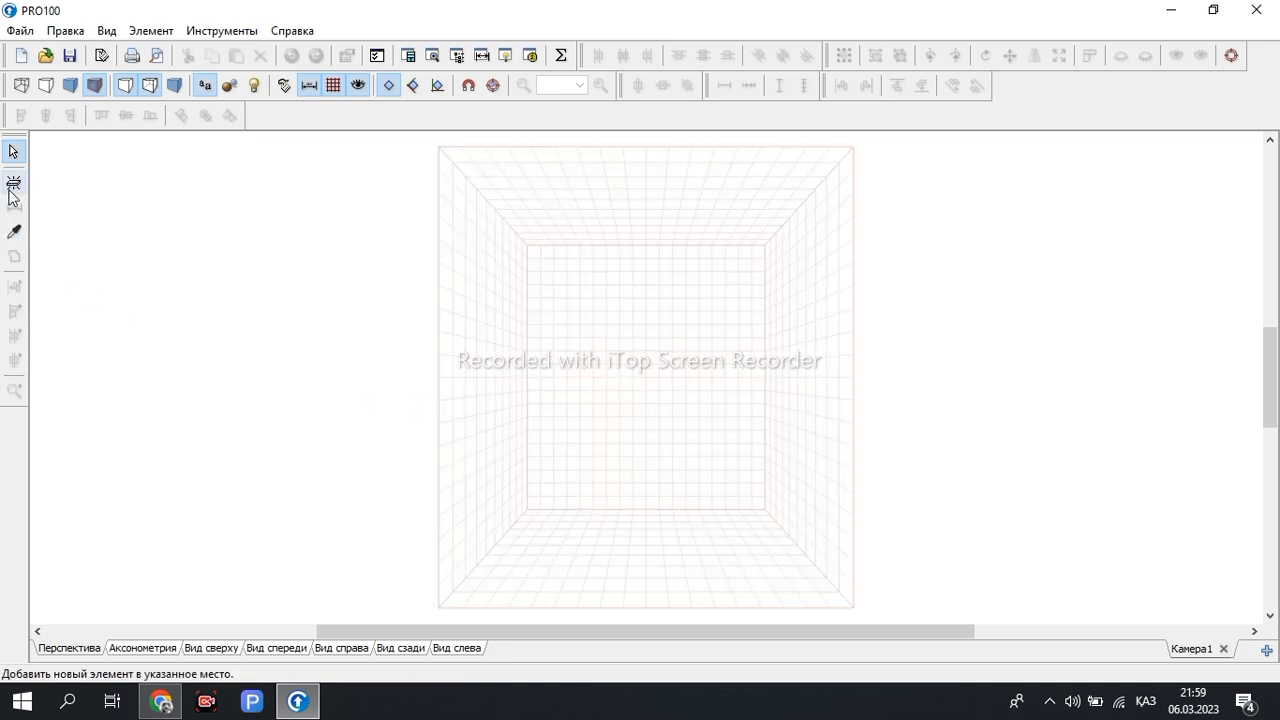
left_click(499, 386)
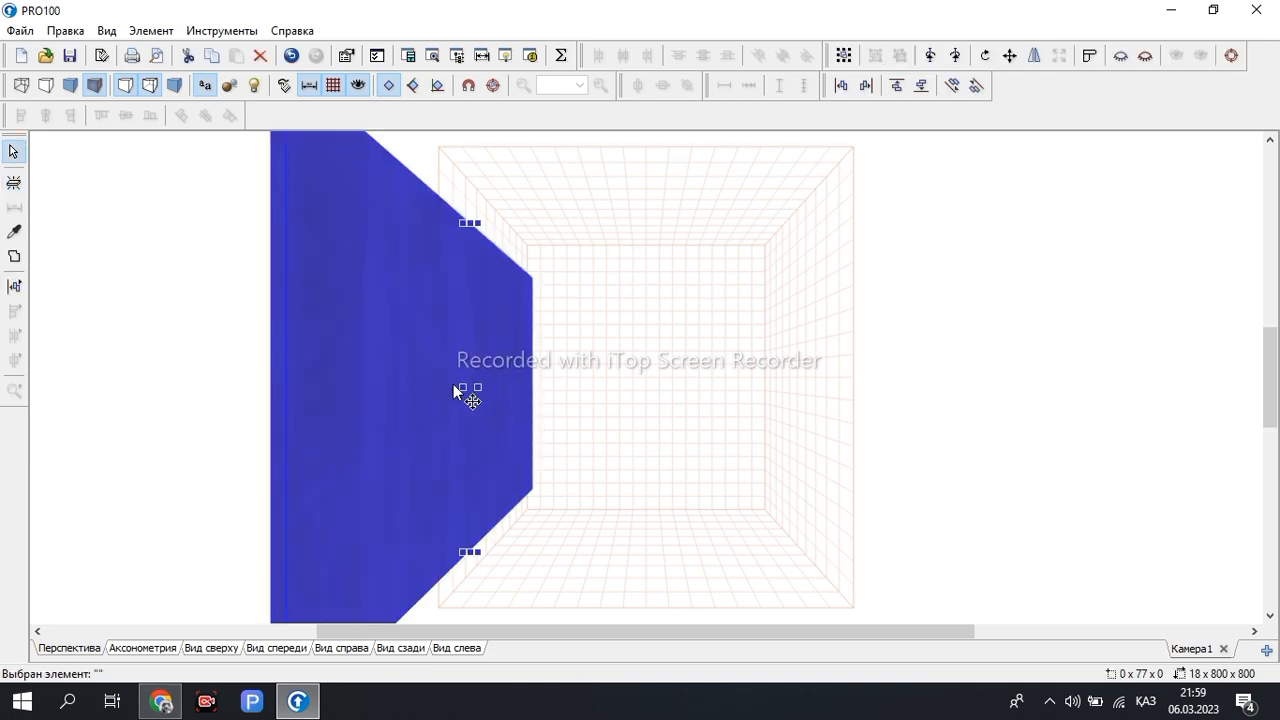
double_click(455, 390)
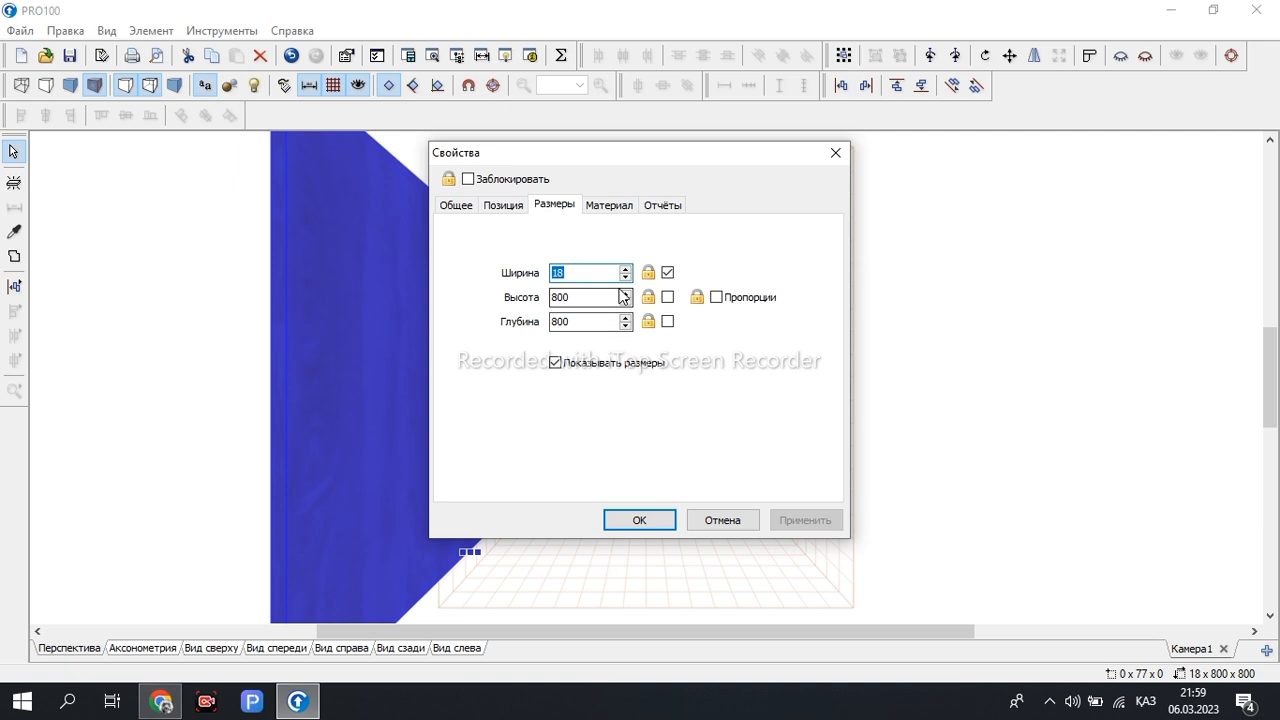
left_click(578, 301)
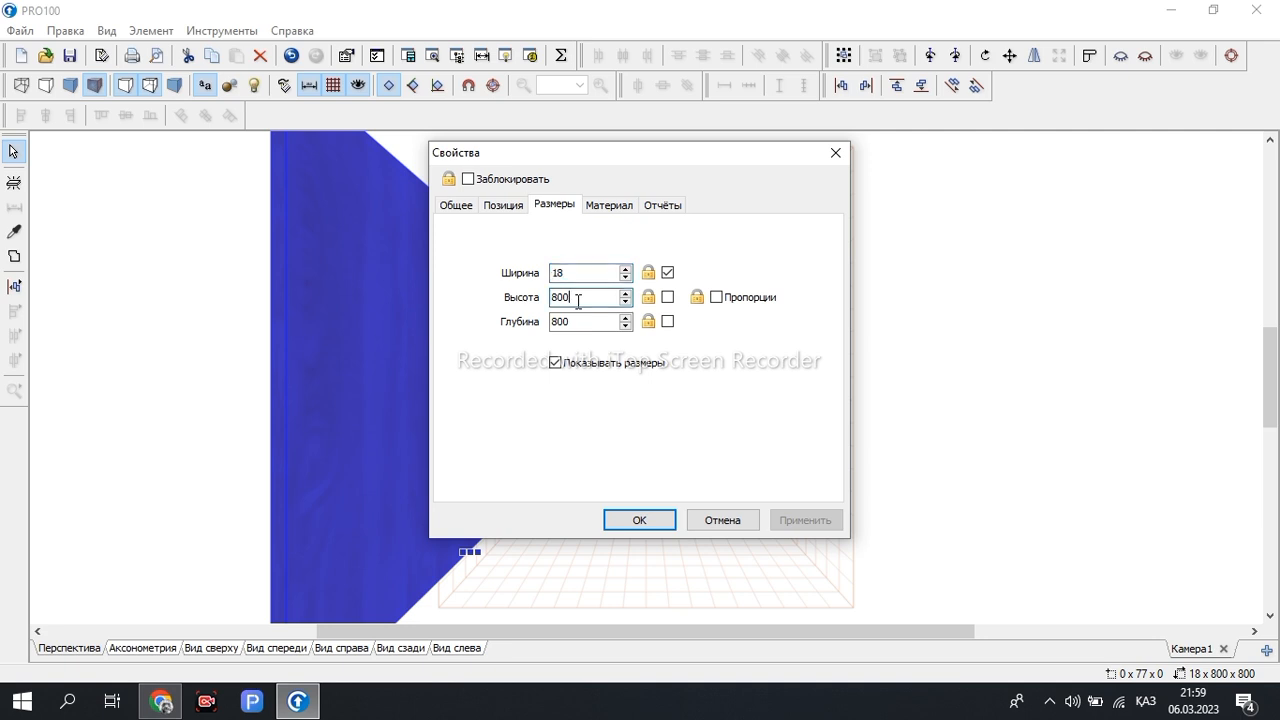
key("BackSpace")
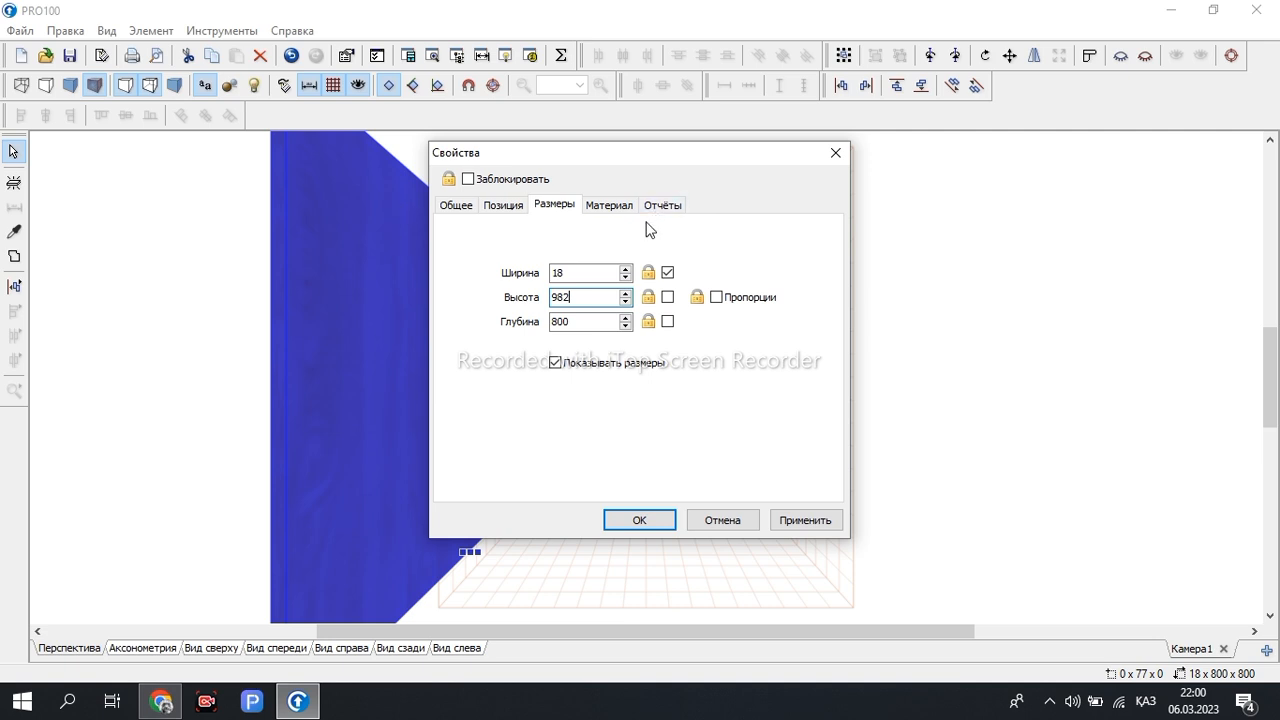
left_click(582, 321)
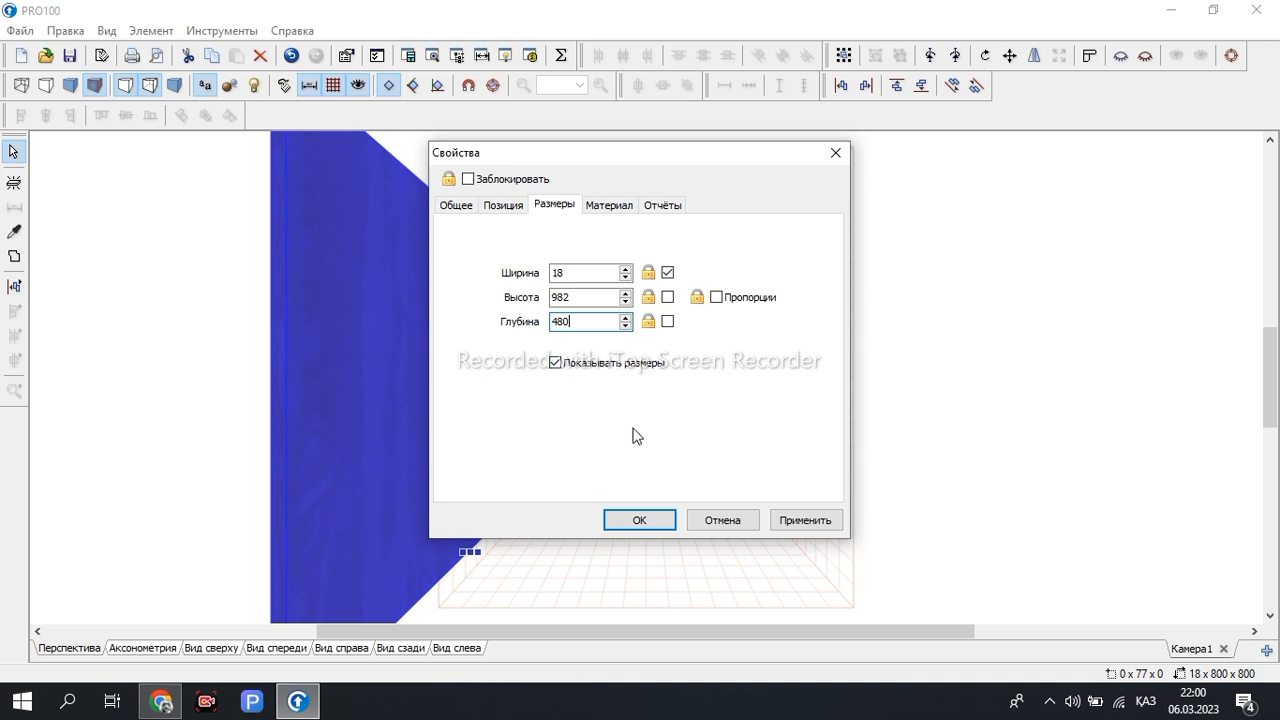
left_click(645, 522)
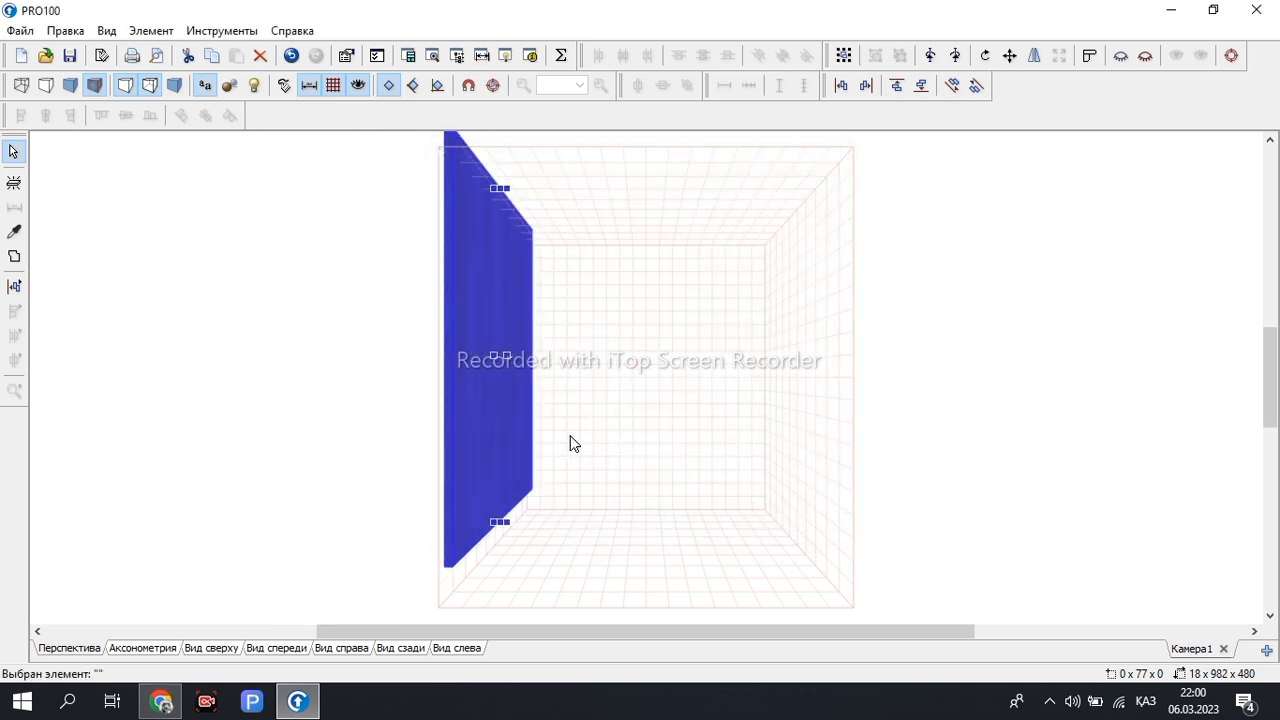
Lower the left side panel until it rests on the room floor
left_click_drag(592, 370, 529, 350)
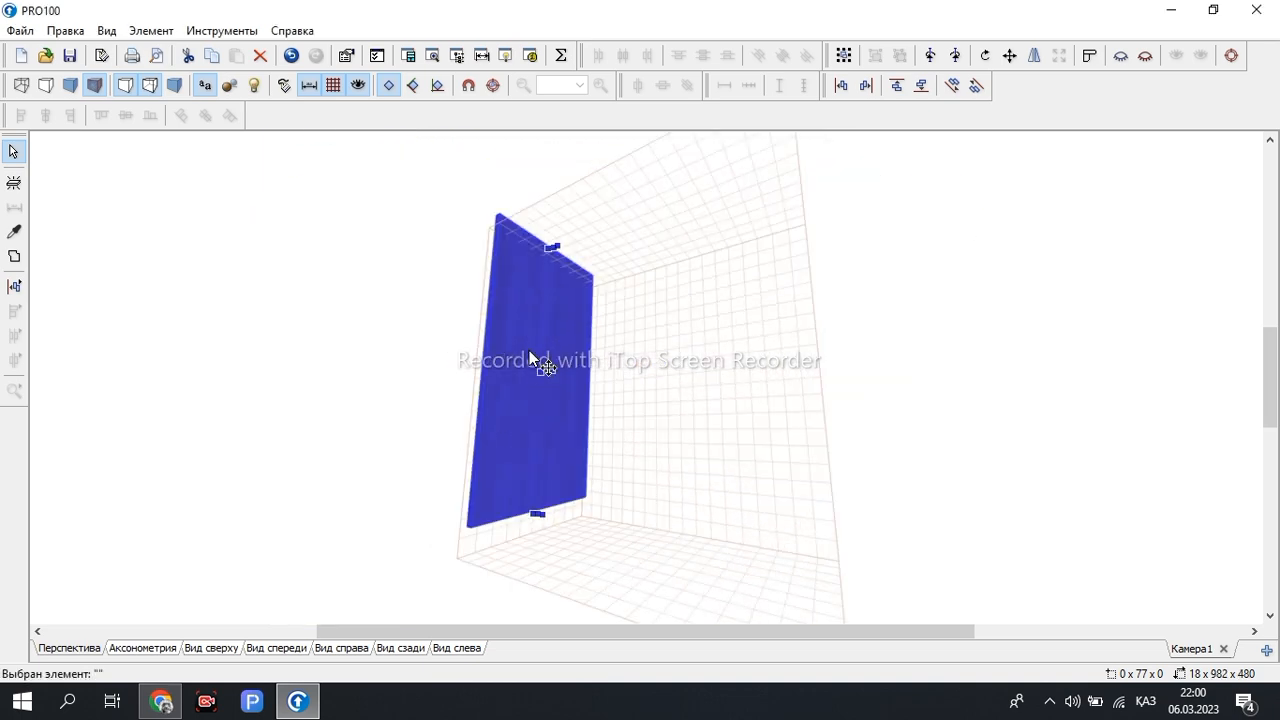
scroll(529, 350, "down", 3)
scroll(553, 390, "up", 1)
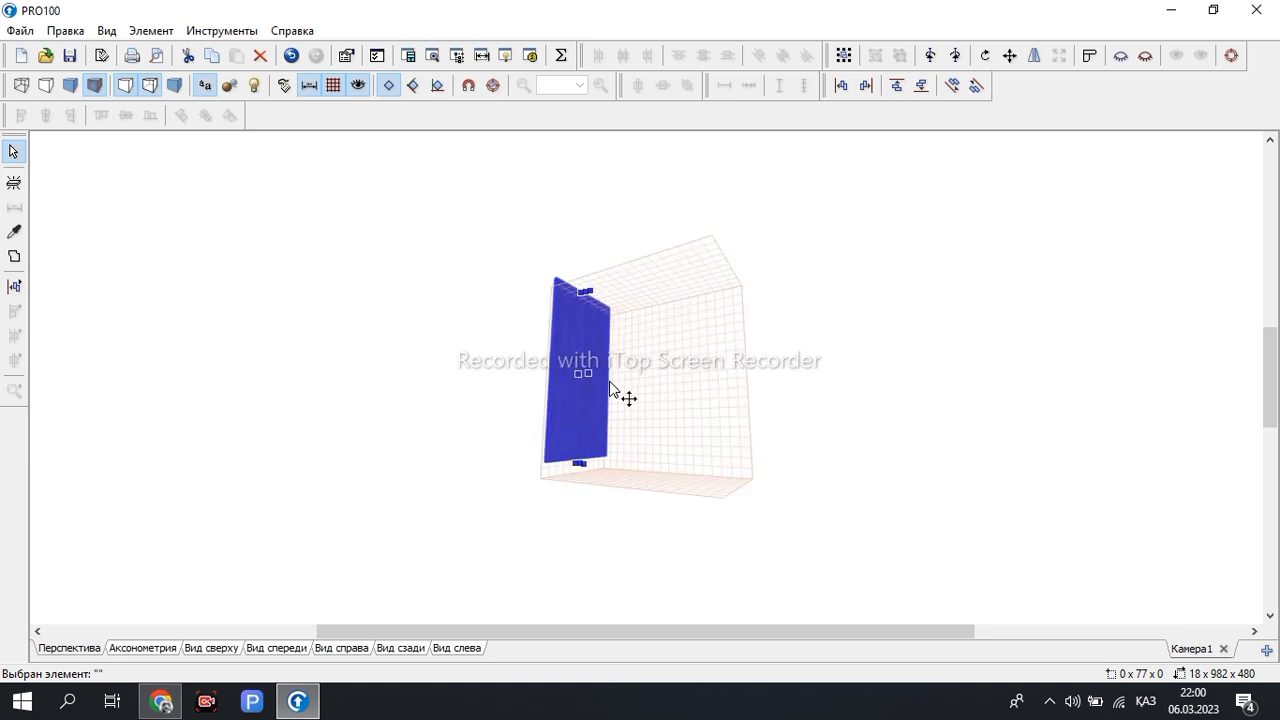
left_click(921, 86)
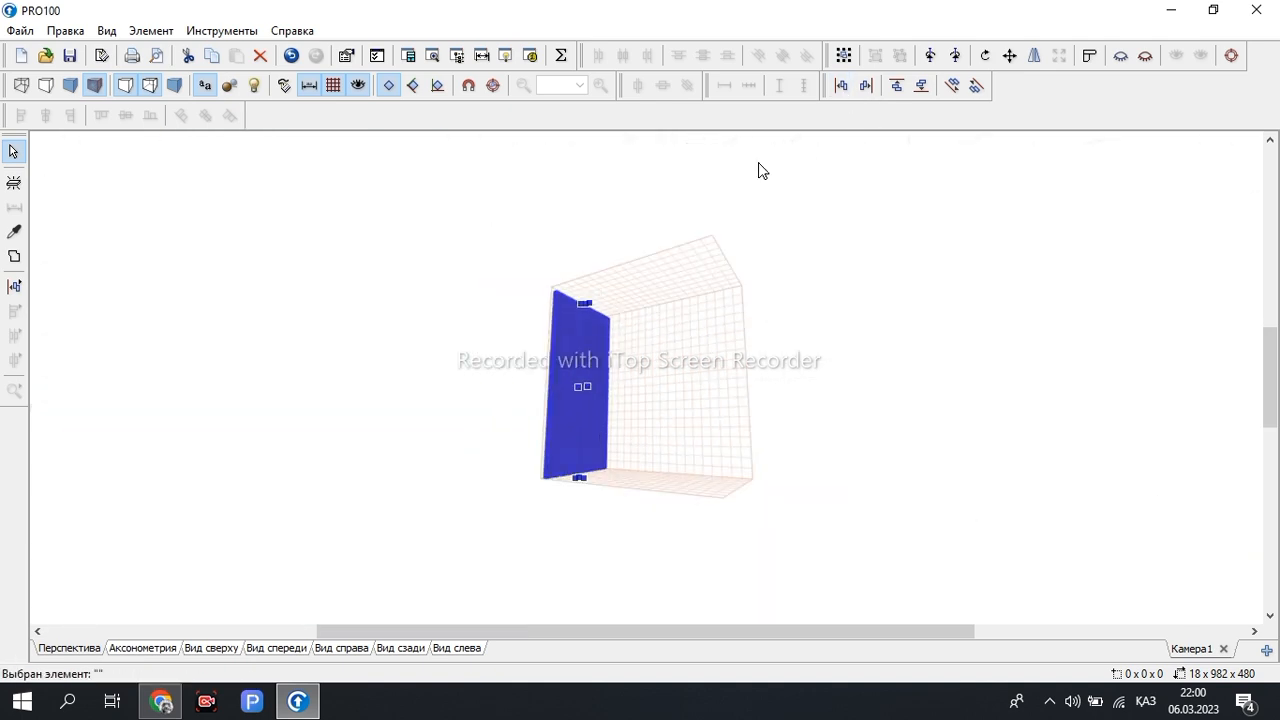
Bring up the Move and Rotate Element tool windows and arrange them one below the other
left_click(1010, 57)
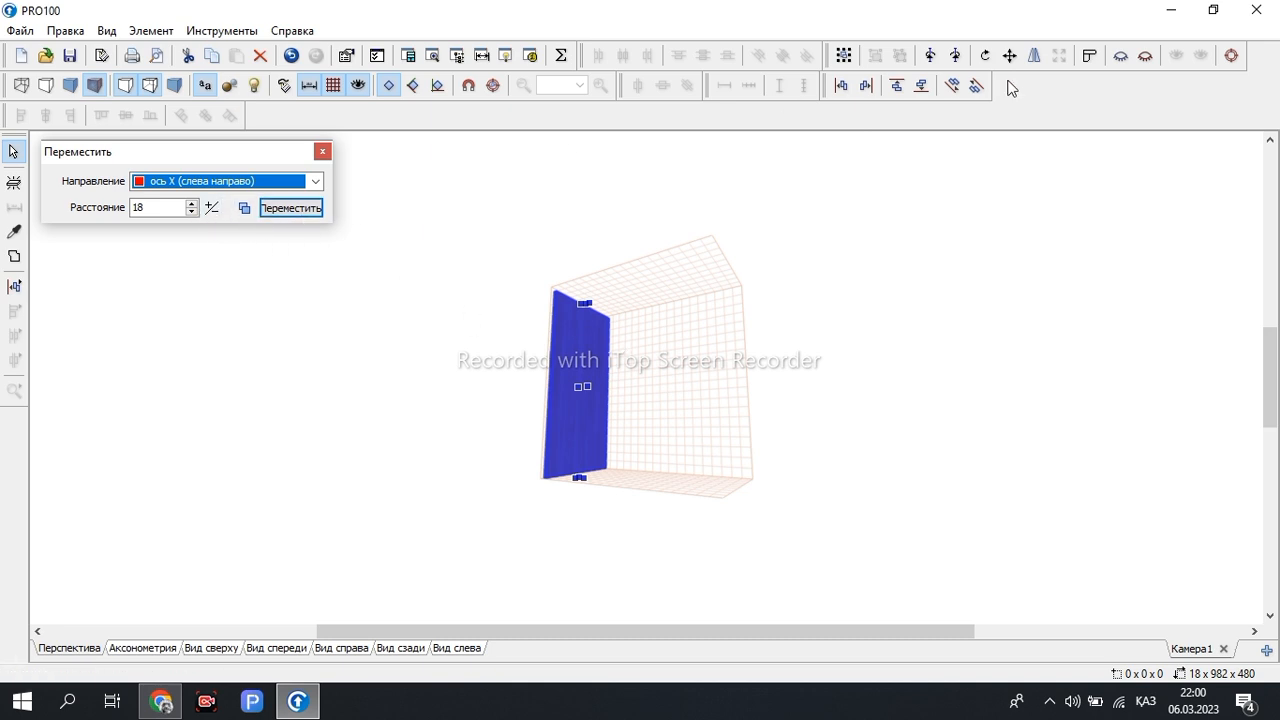
left_click(985, 56)
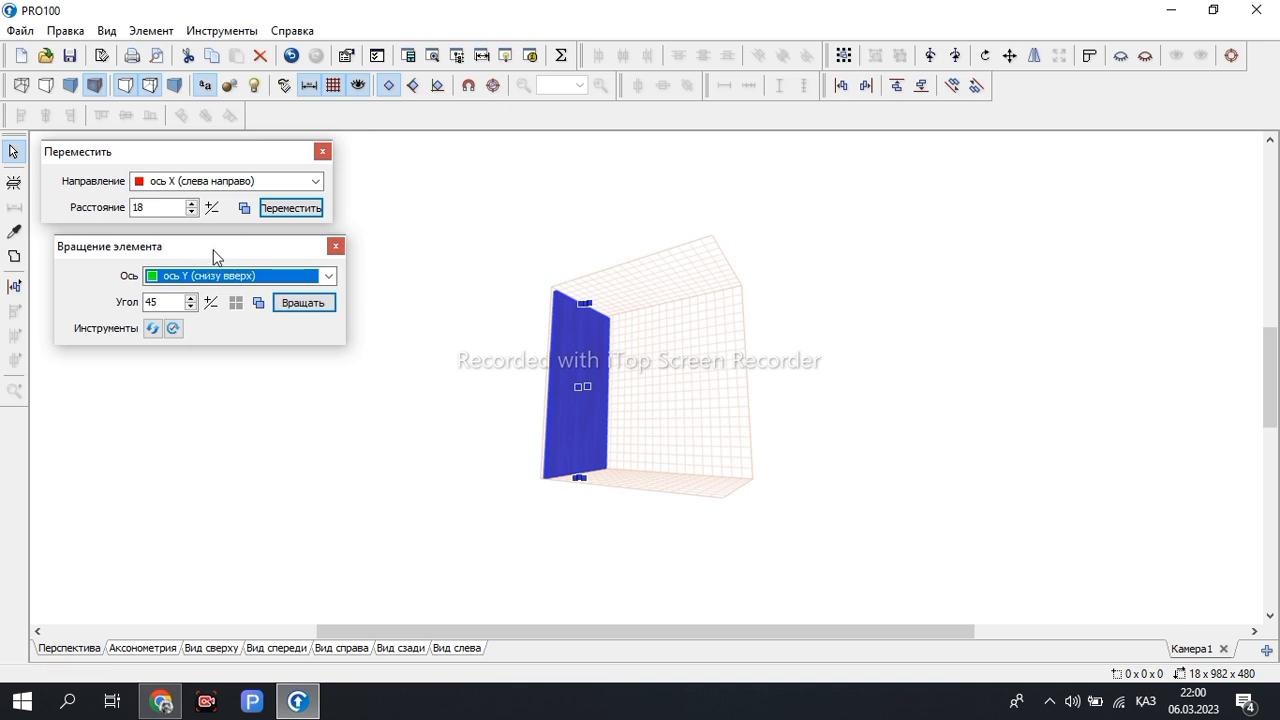
left_click_drag(212, 250, 191, 272)
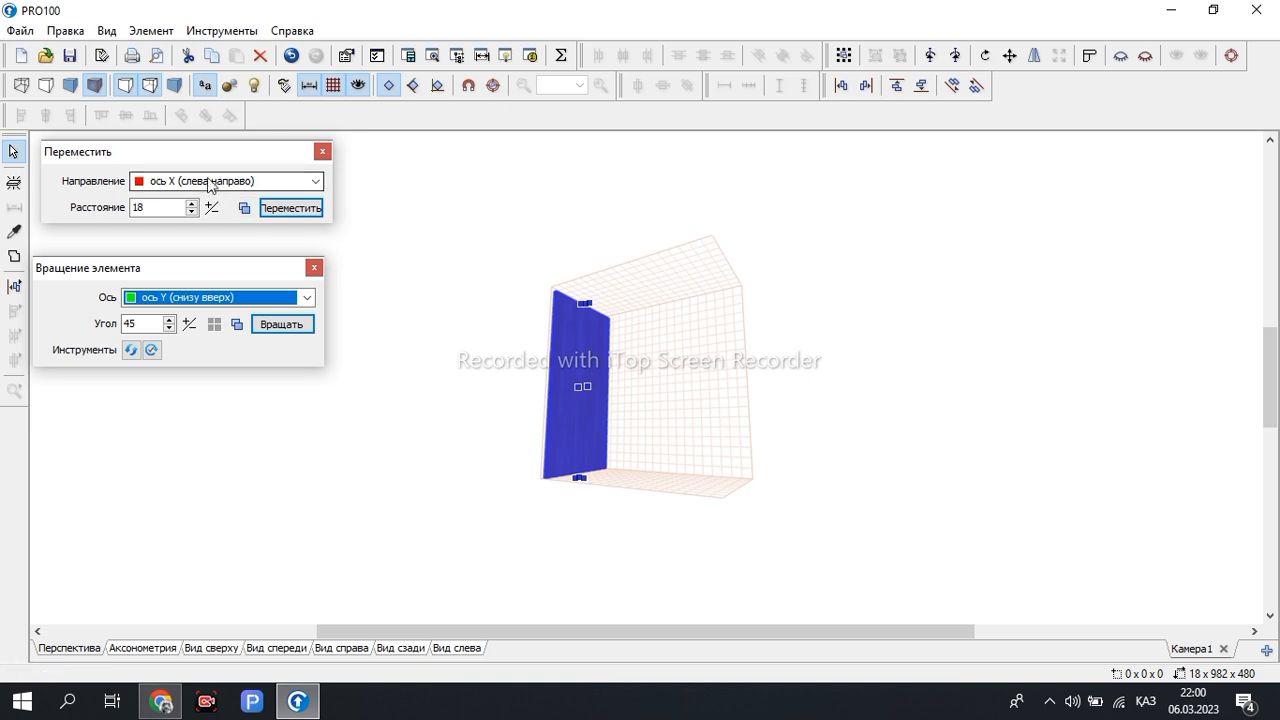
Shift the side panel 100 along the X axis with cloning enabled, and return it to the left wall, 18 above the floor
left_click(159, 207)
type("100")
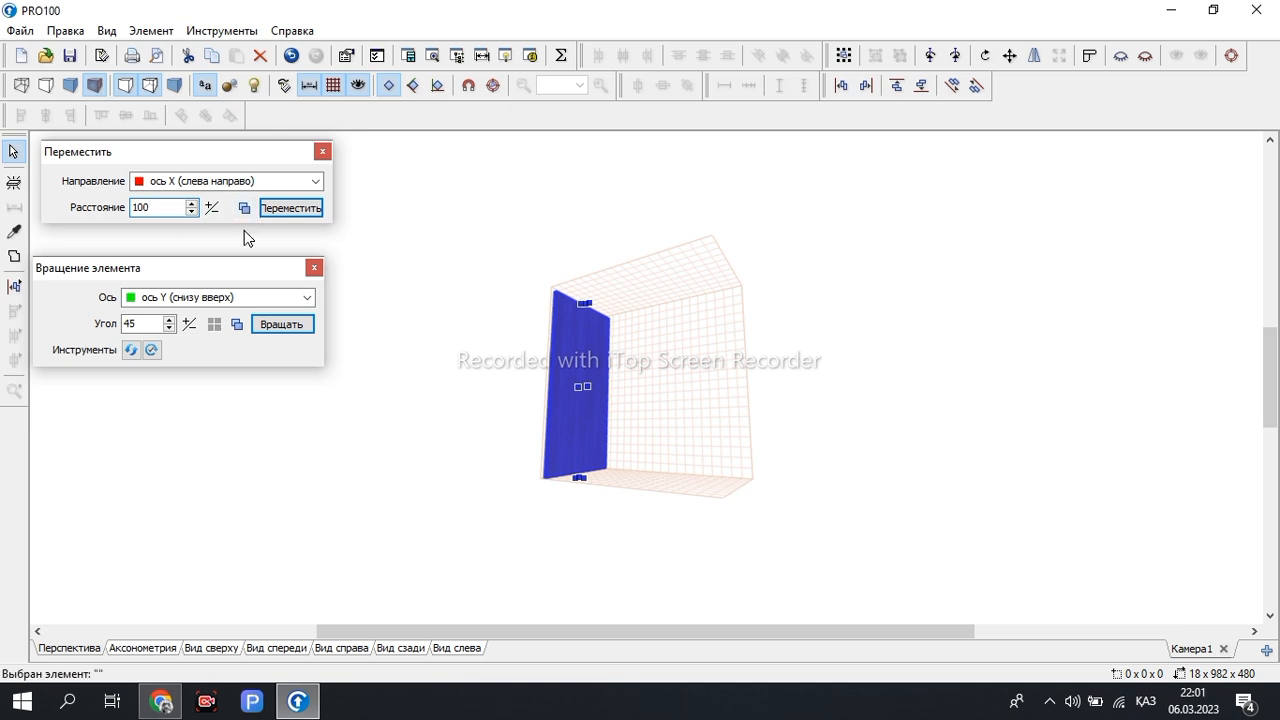
left_click(244, 208)
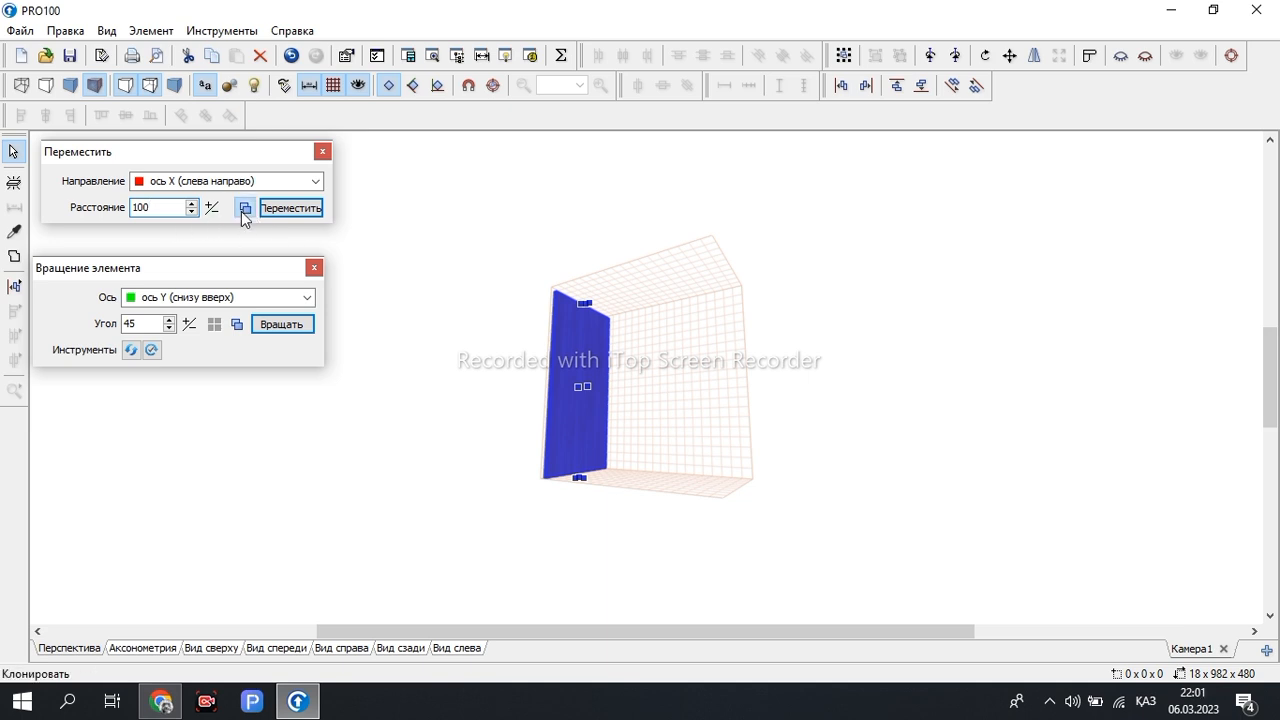
left_click(293, 210)
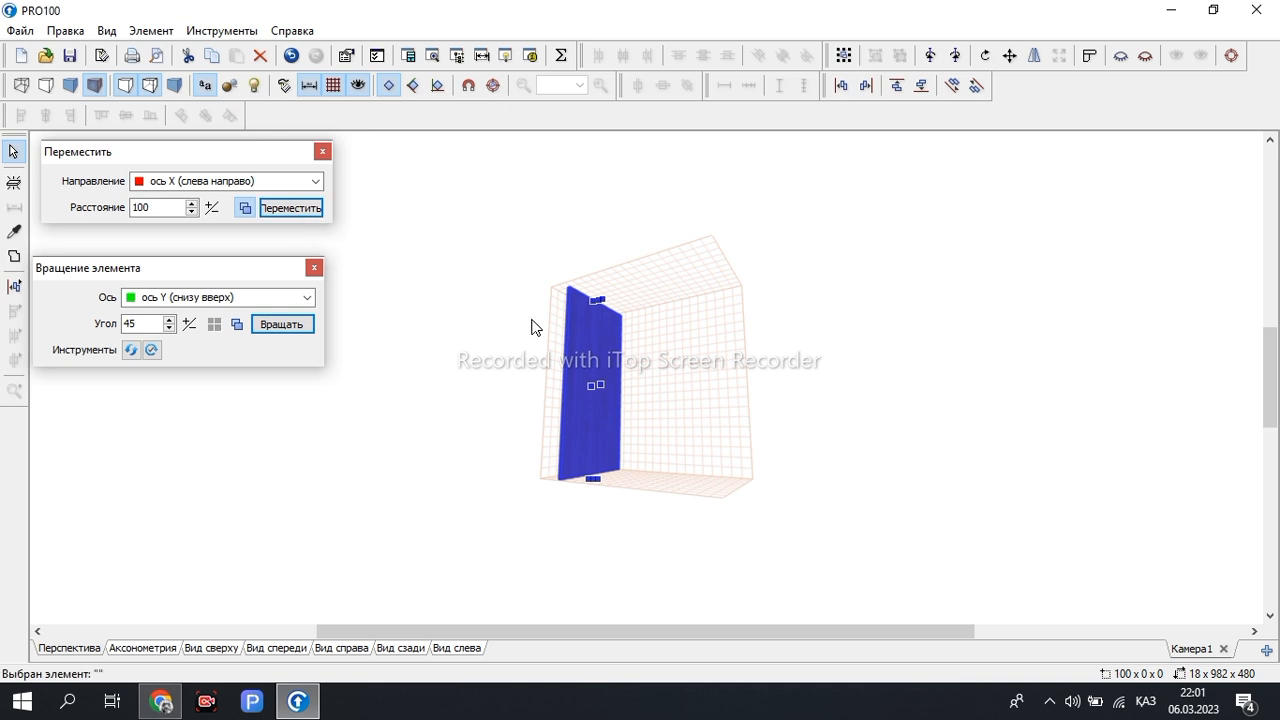
mouse_move(586, 361)
left_mouse_down()
mouse_move(630, 362)
mouse_move(484, 341)
left_mouse_up()
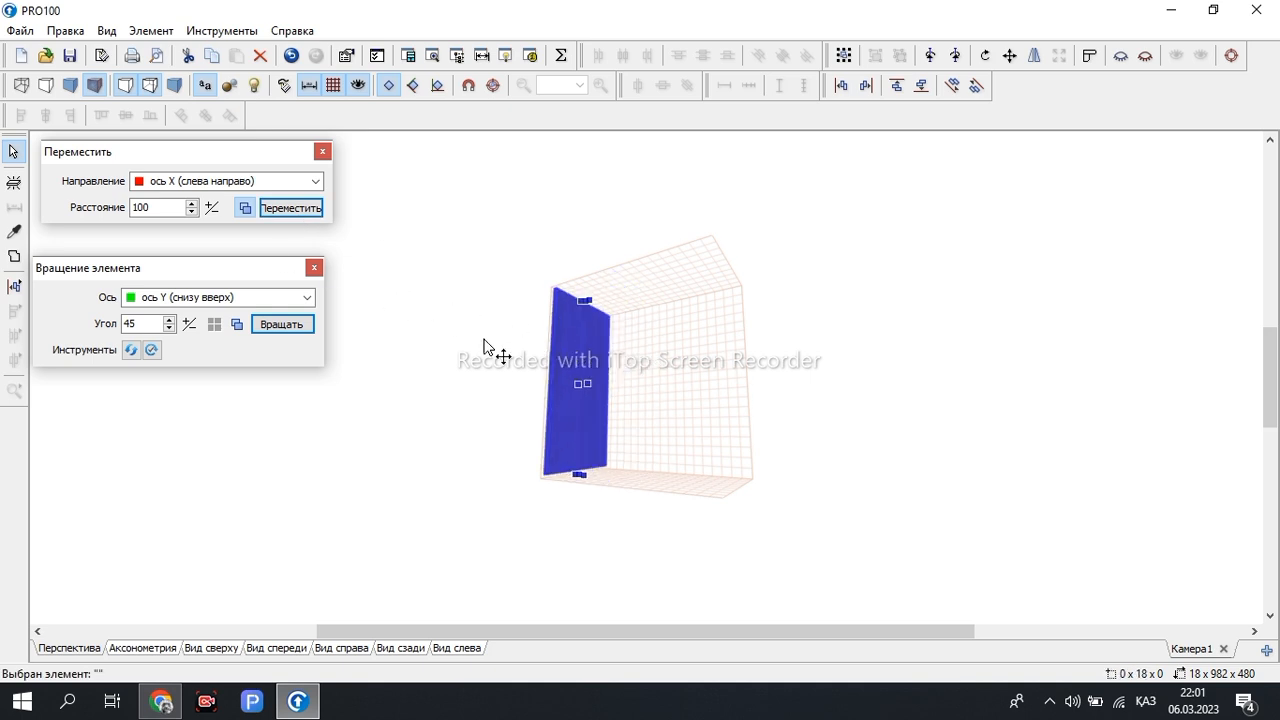
Clone the left side panel with an offset of -100 along the X axis
left_click(268, 184)
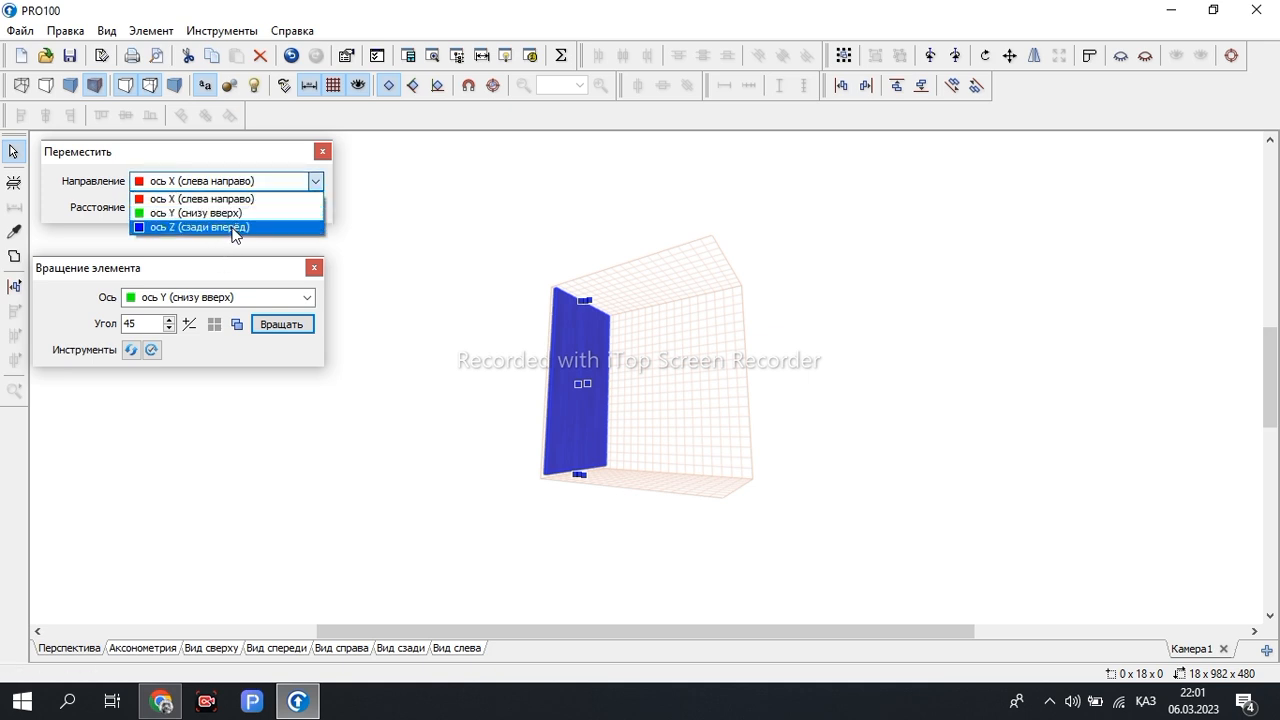
left_click(226, 198)
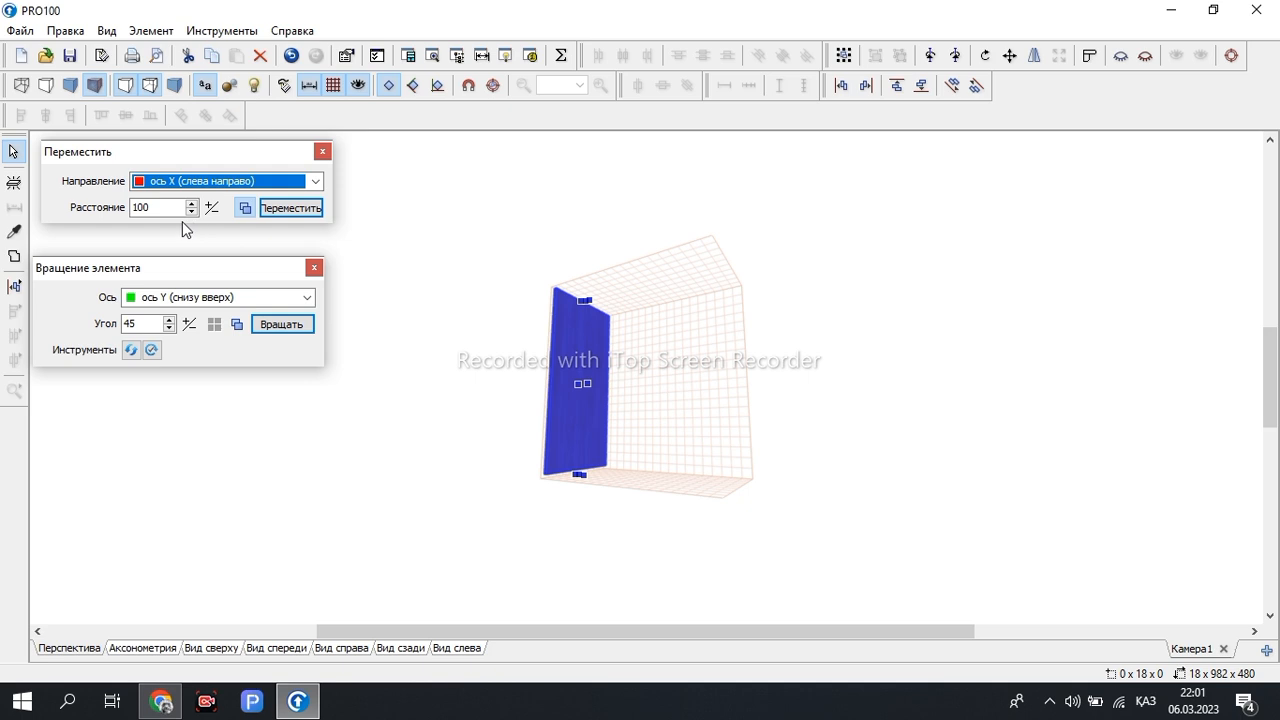
left_click(212, 208)
left_click(294, 212)
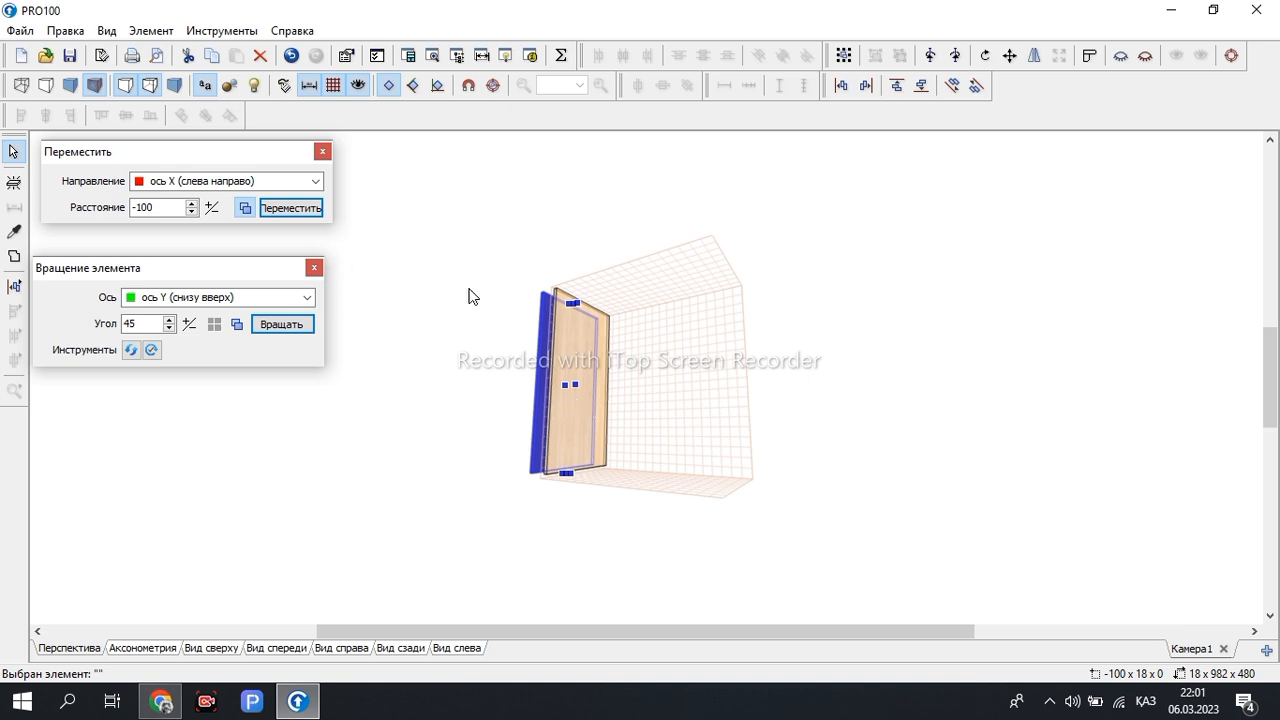
Move the cloned side panel across the room onto the floor against the right wall, and deselect it
left_click(600, 402)
left_click_drag(557, 408, 648, 429)
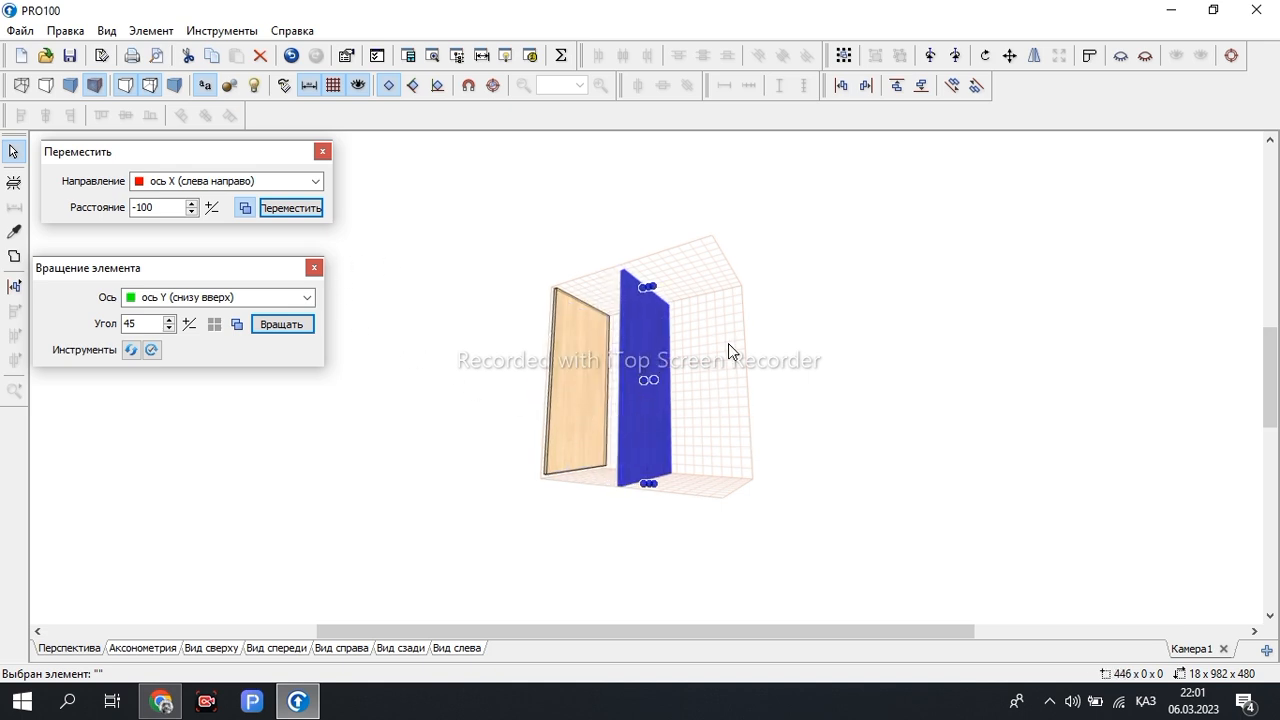
left_click(870, 92)
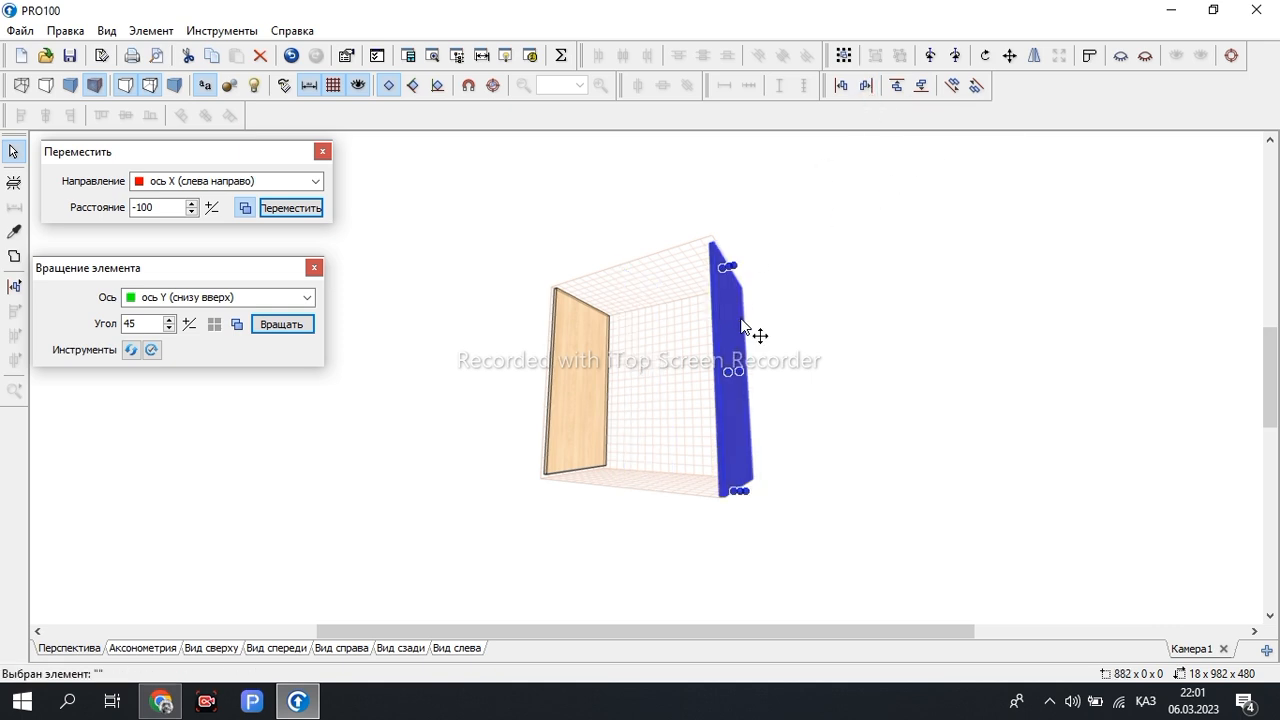
right_click_drag(825, 292, 820, 380)
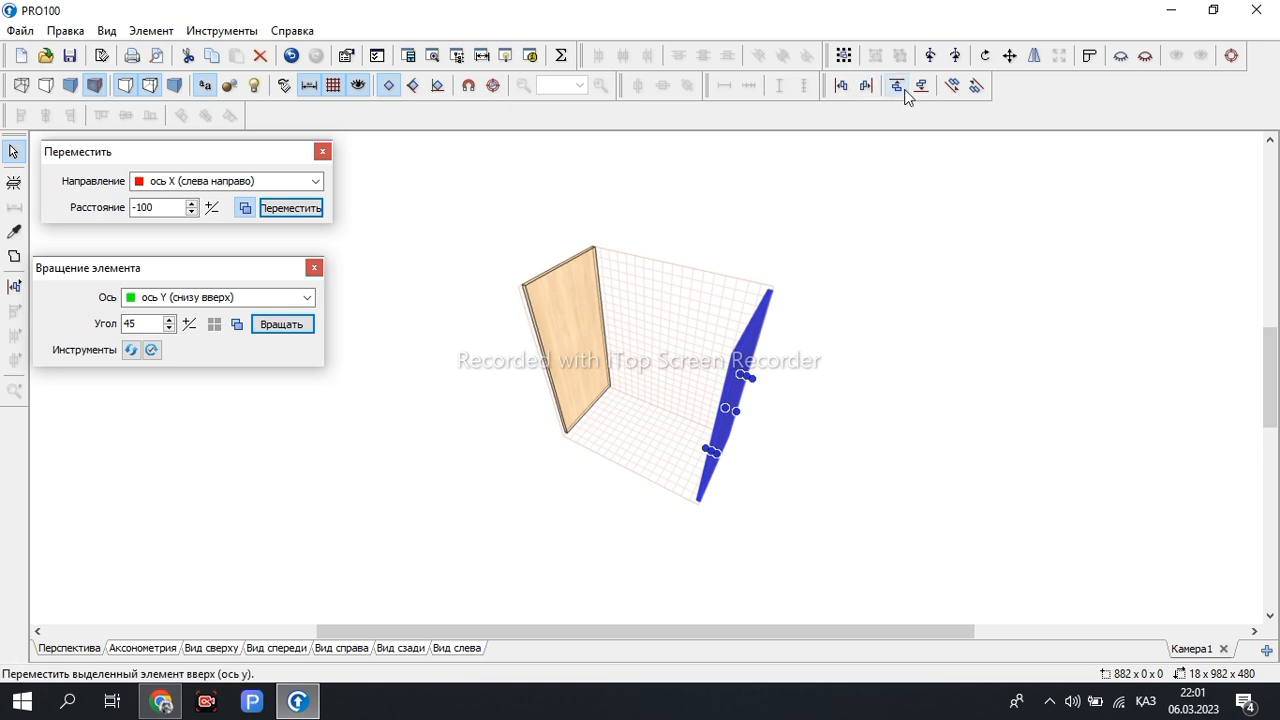
right_click_drag(778, 468, 820, 423)
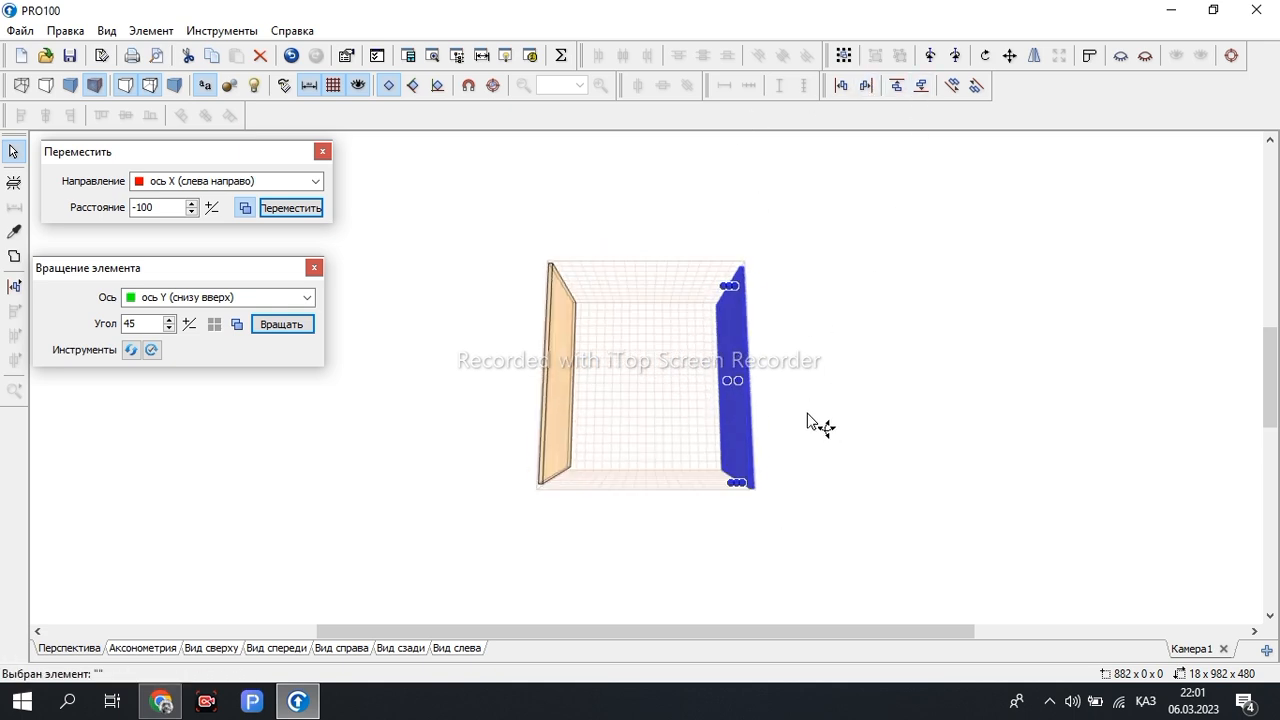
left_click(645, 420)
Add a horizontal strip along the back wall at floor level, 864 wide and 50 high
scroll(644, 420, "up", 3)
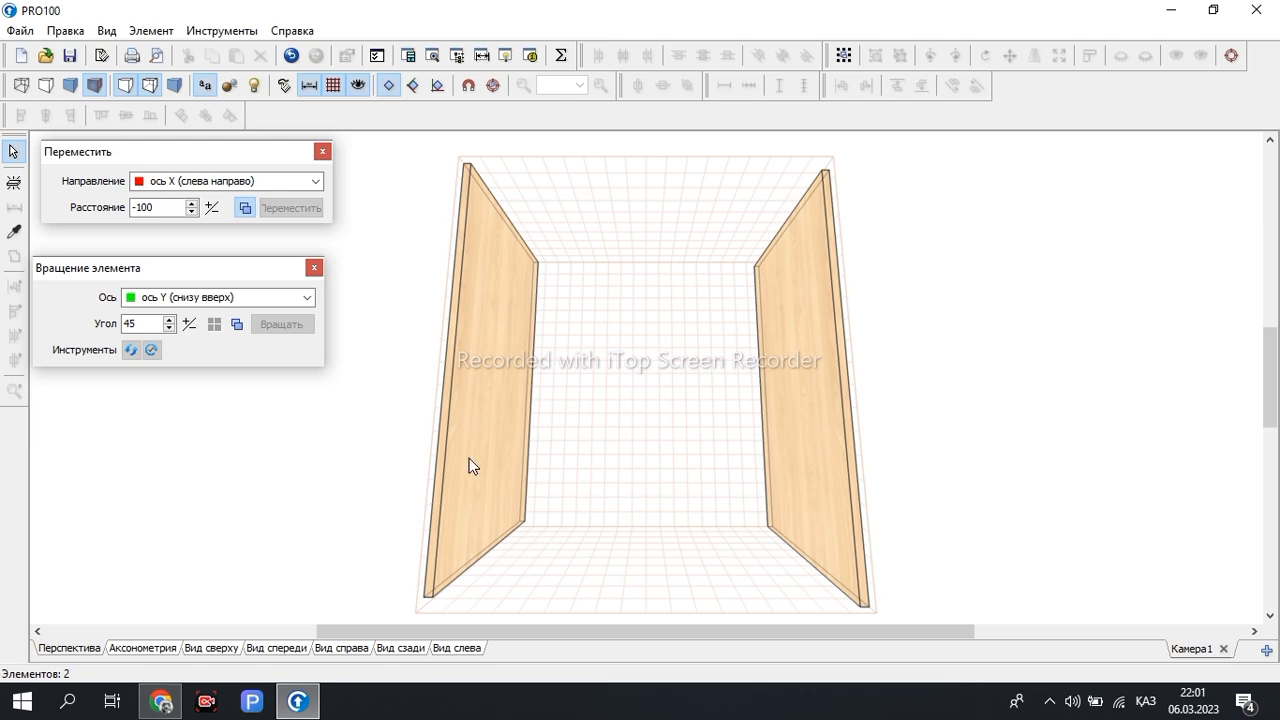
left_click(12, 184)
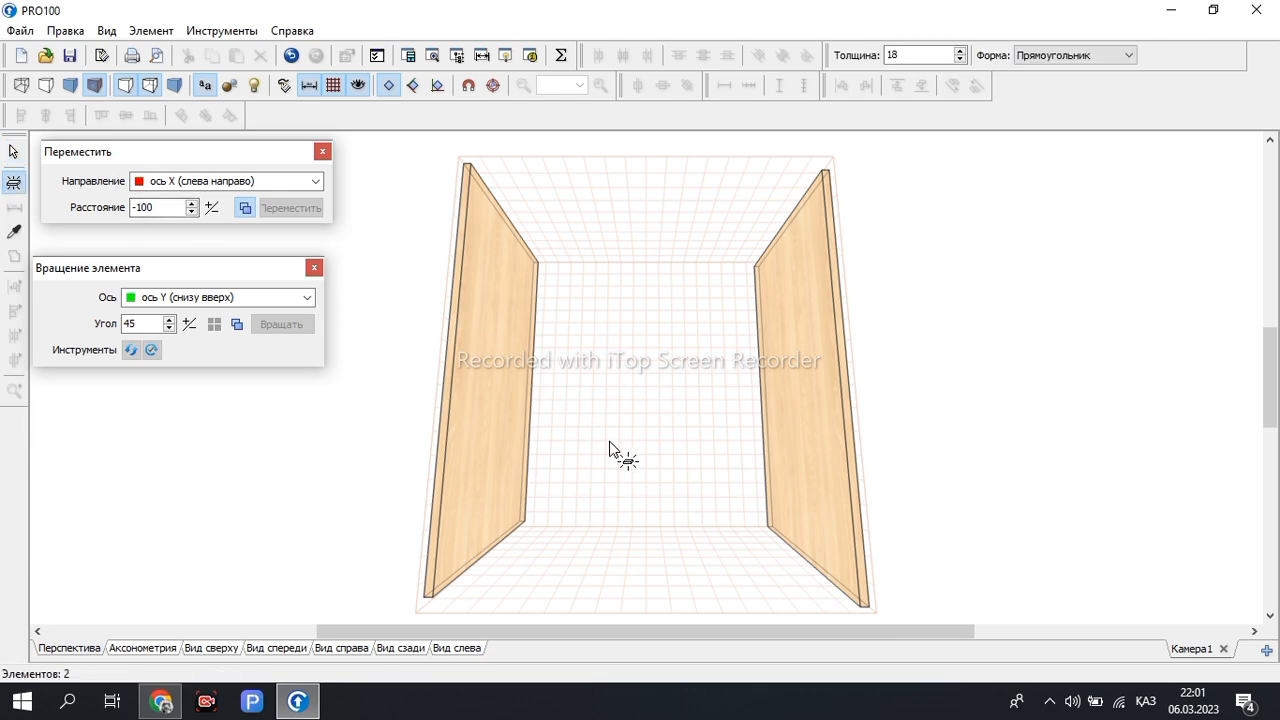
left_click(660, 431)
double_click(660, 416)
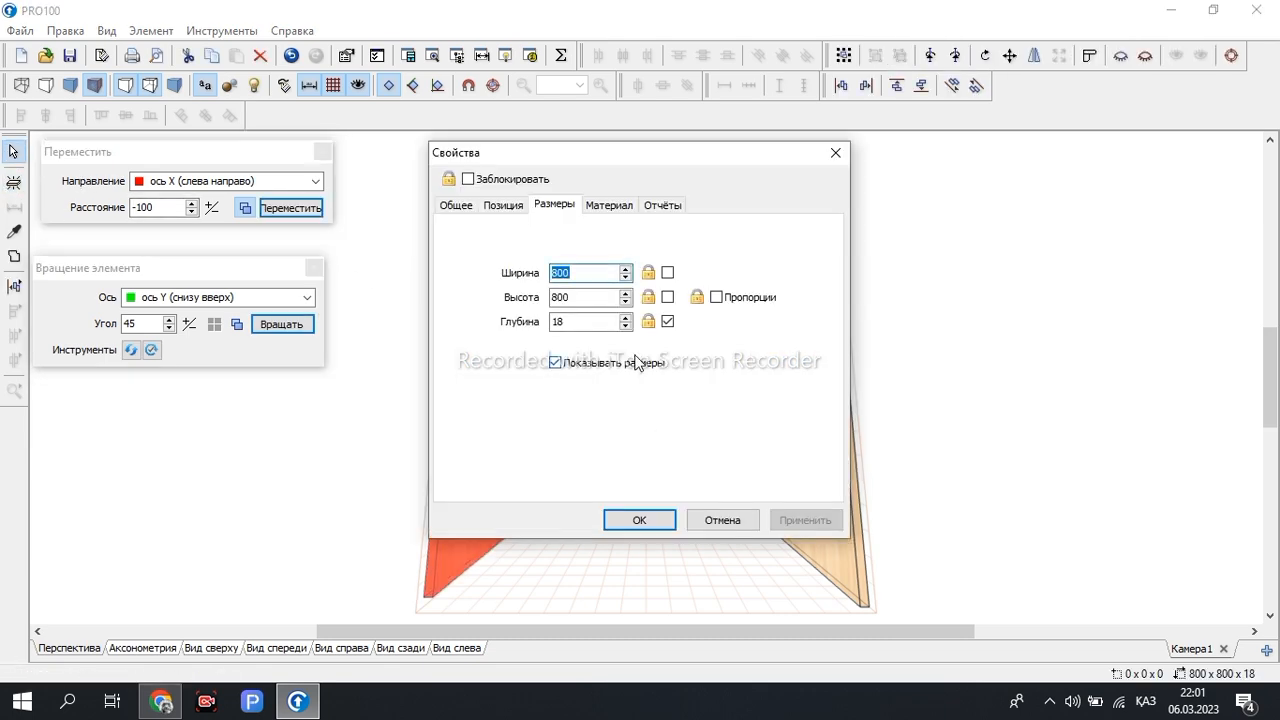
left_click(589, 279)
key("BackSpace")
key("BackSpace")
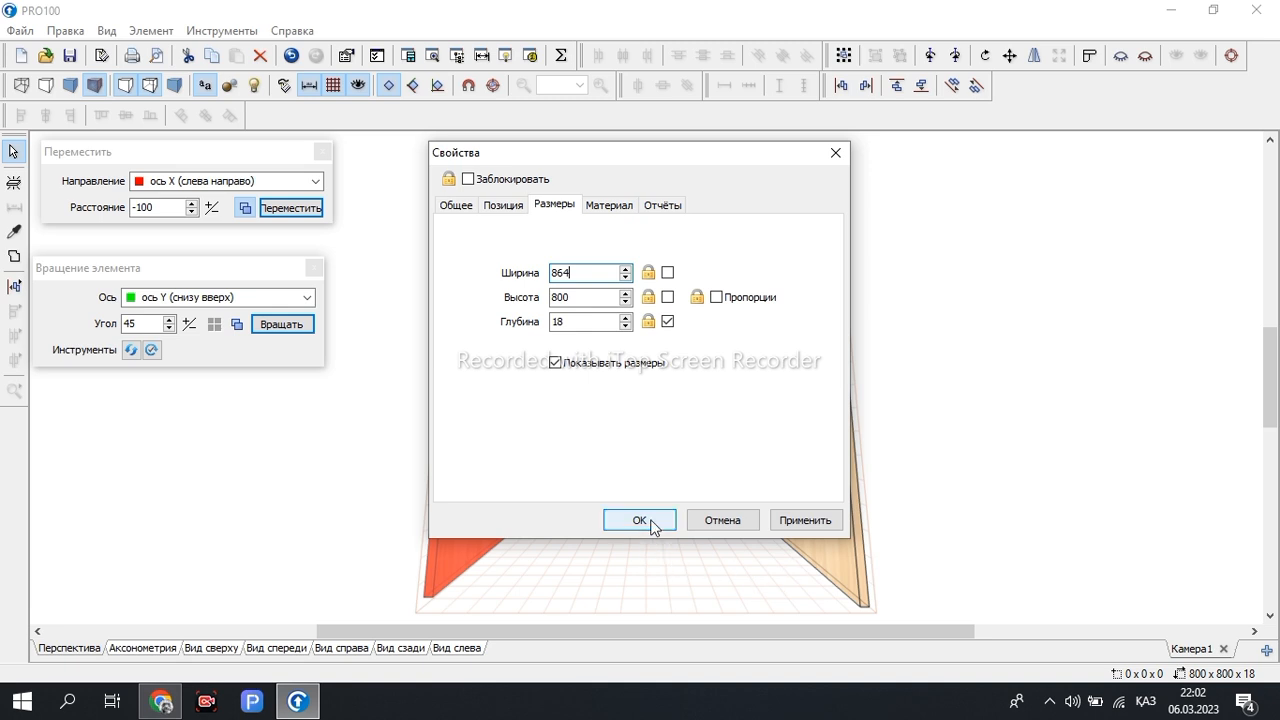
left_click(595, 297)
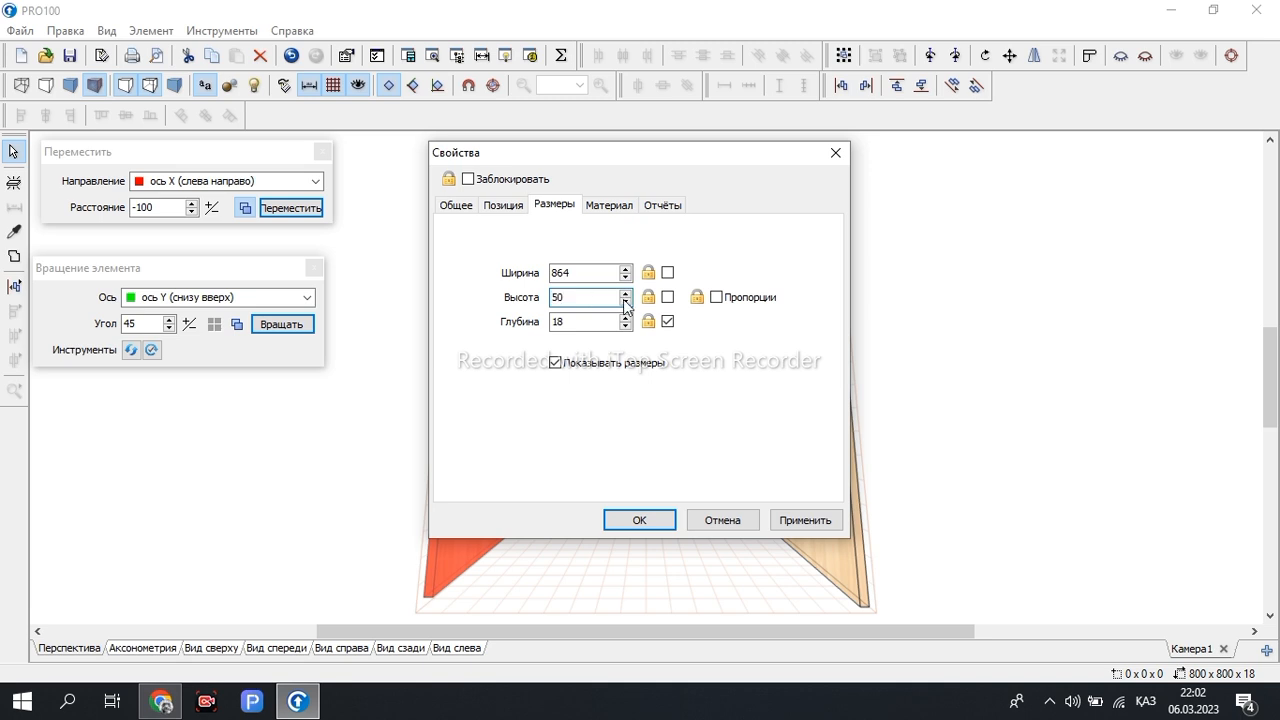
left_click(638, 523)
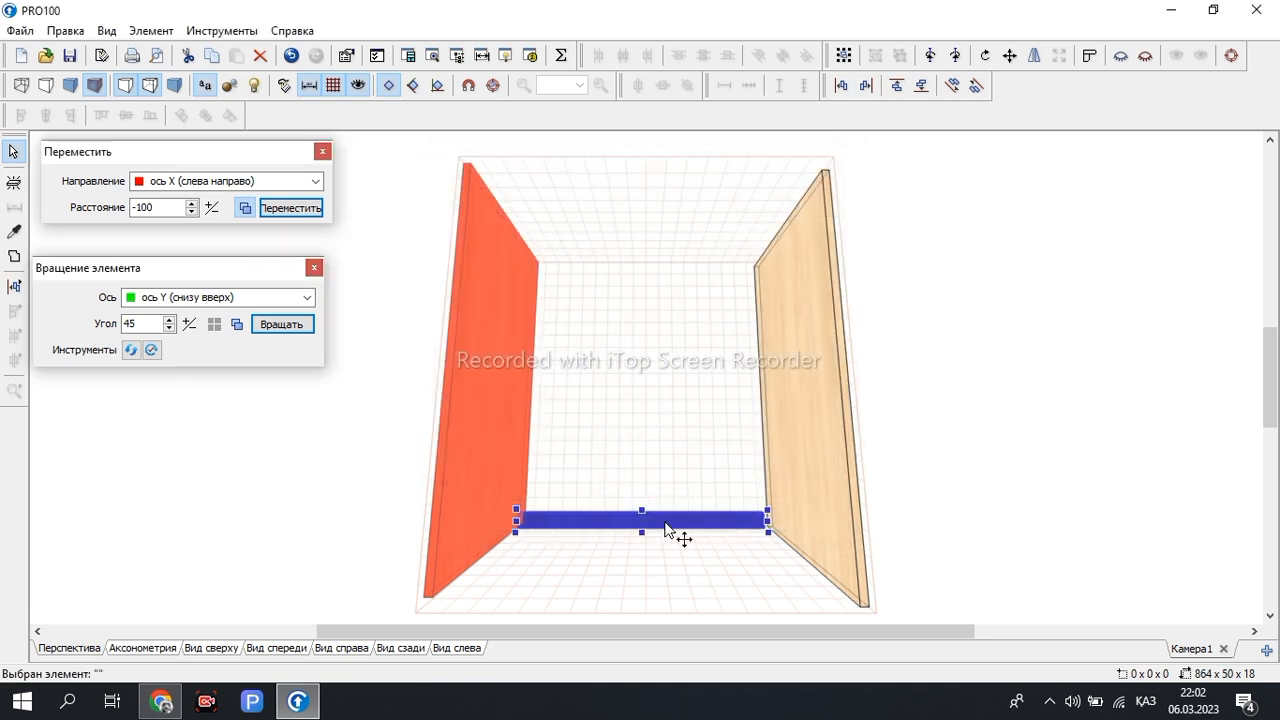
Move the back strip to the right so it fits exactly between the two side panels
left_click(866, 88)
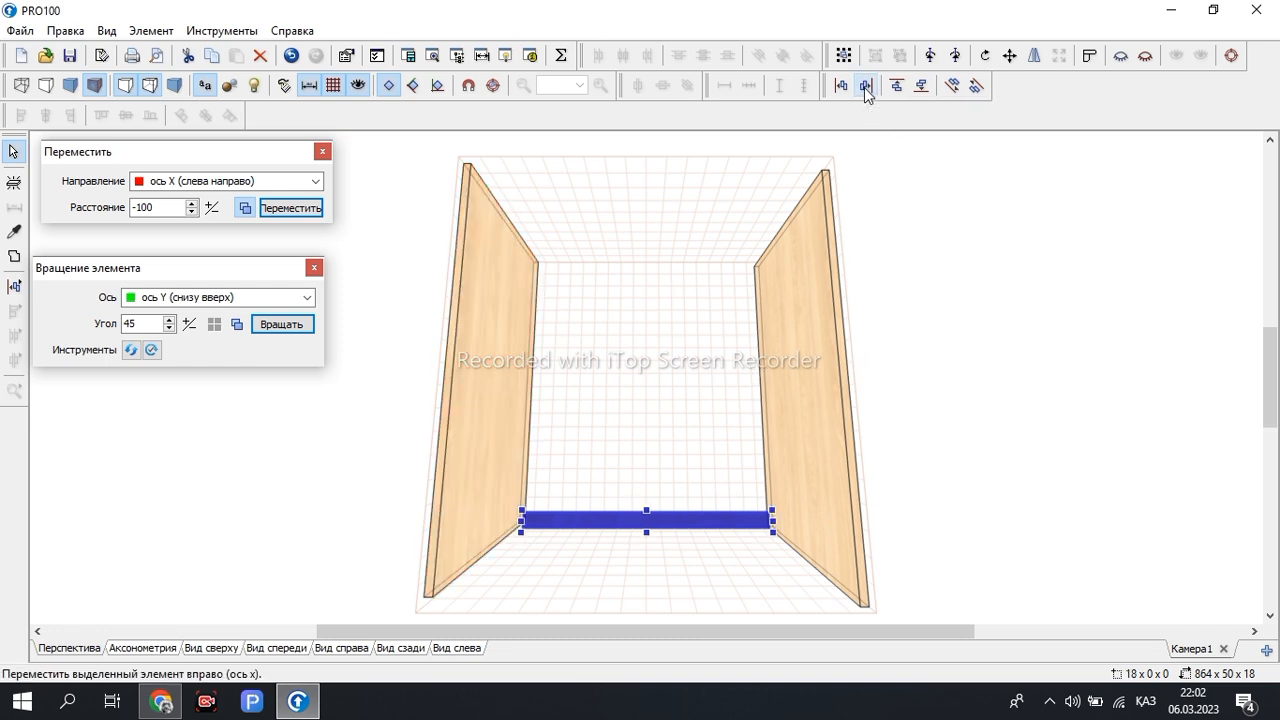
scroll(697, 477, "down", 5)
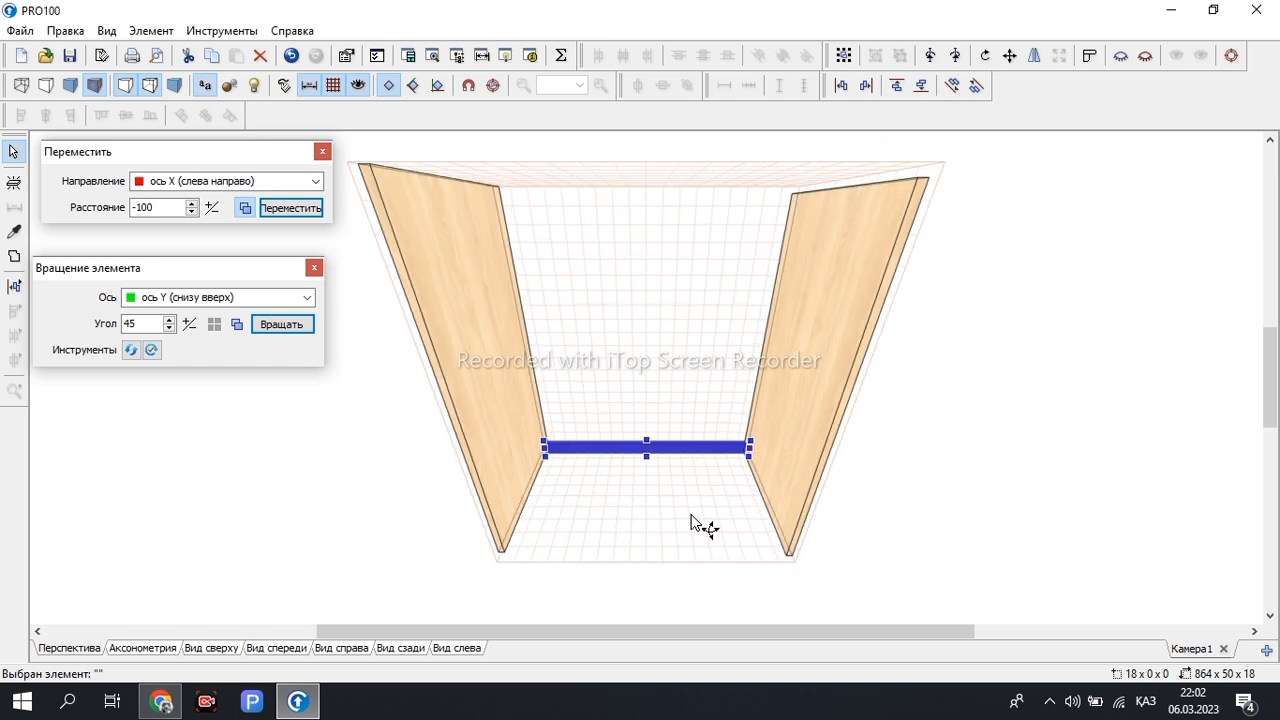
scroll(677, 466, "up", 3)
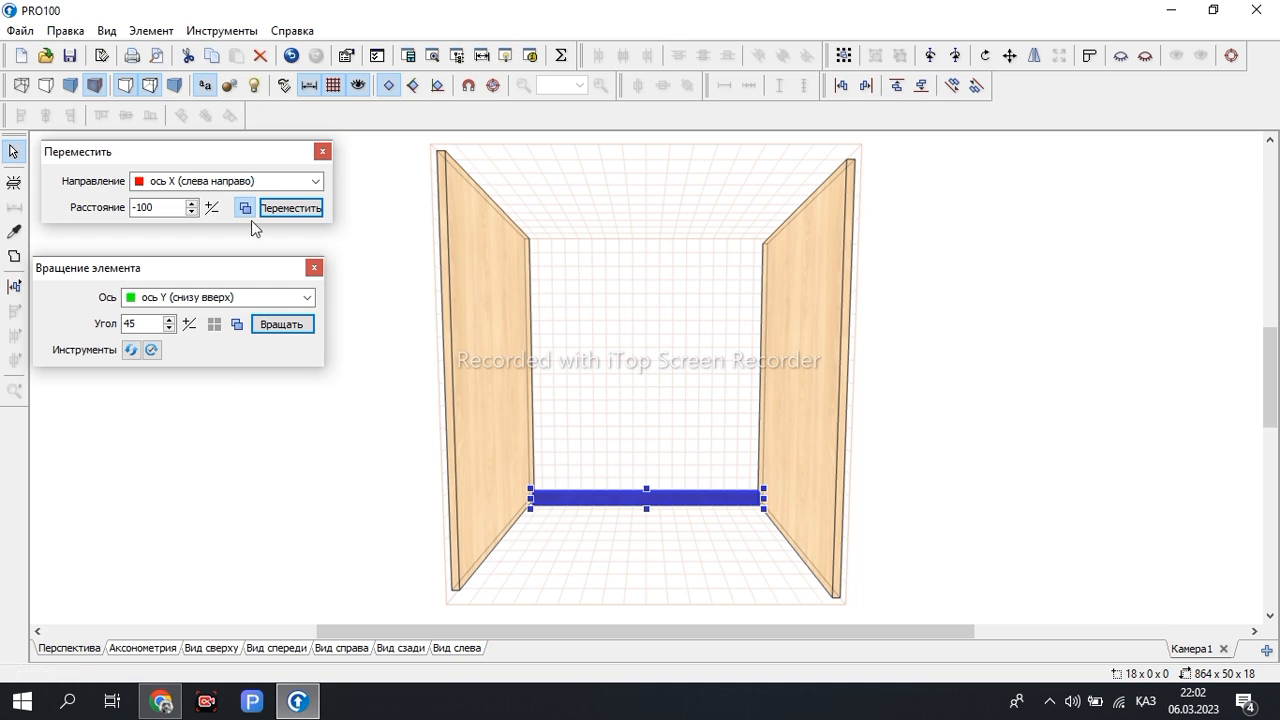
Move the back strip 50 forward along the Z axis with cloning turned off
left_click(160, 208)
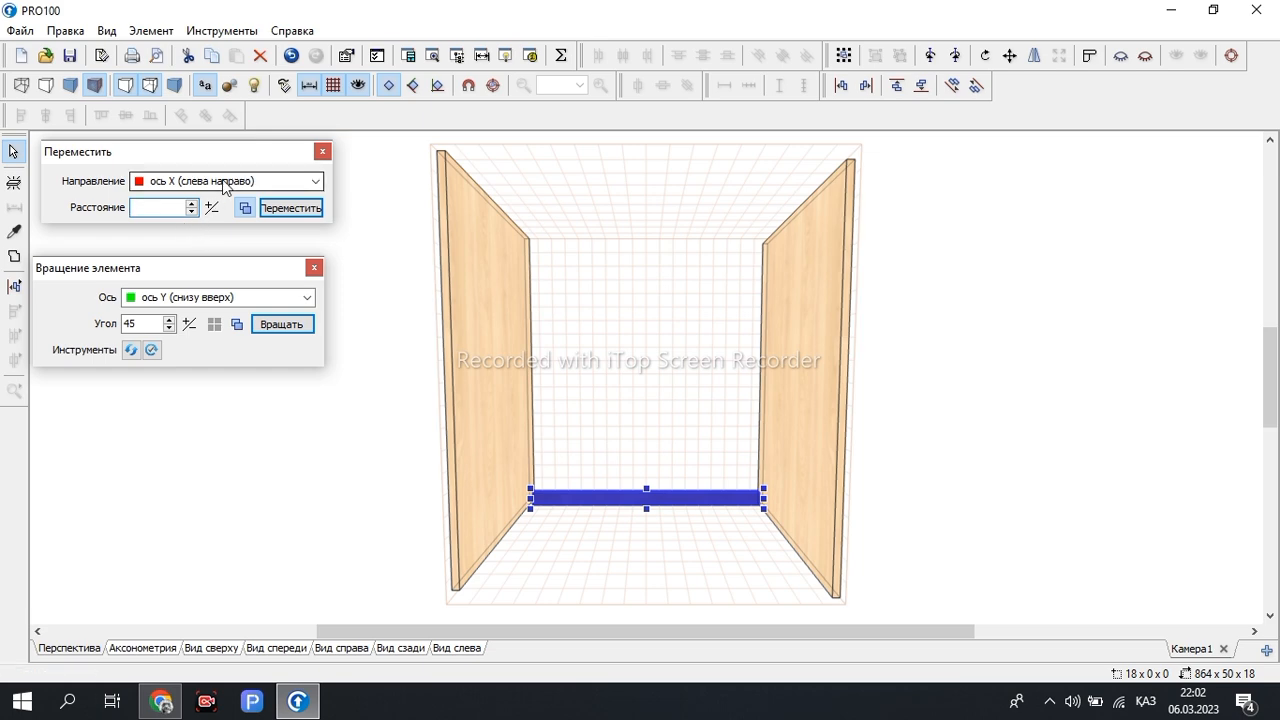
left_click(224, 183)
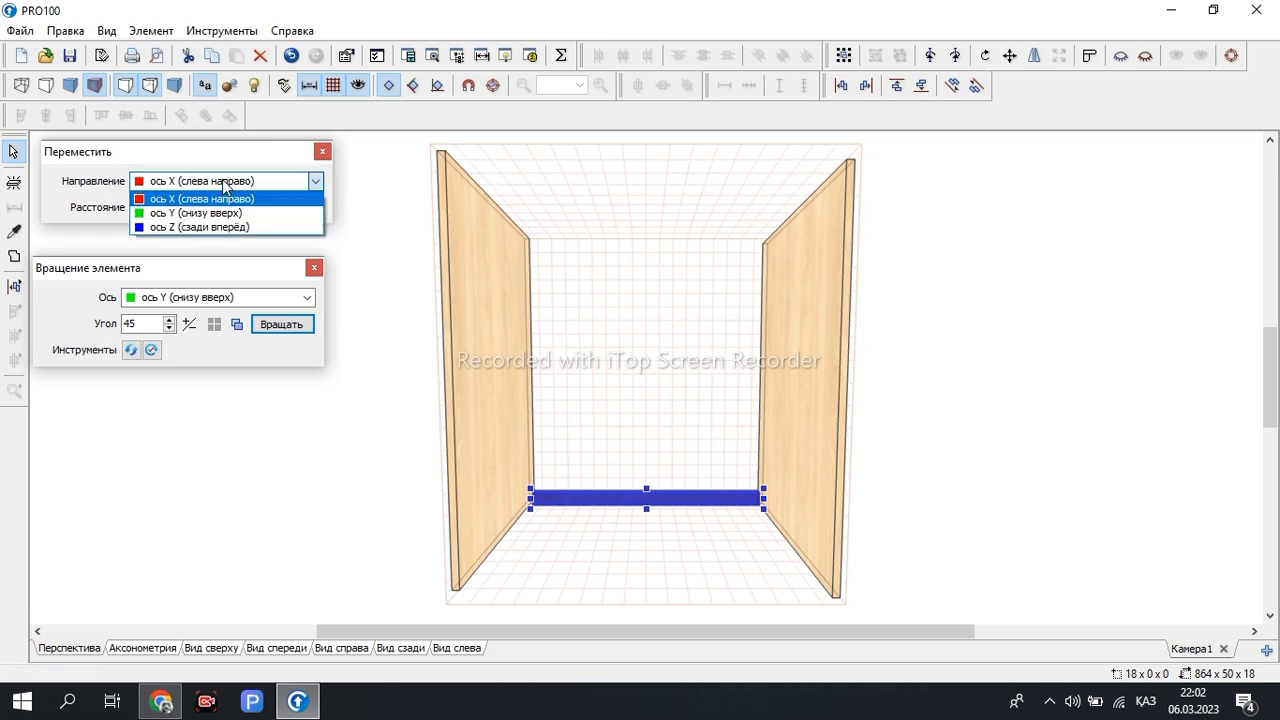
left_click(224, 227)
key("Tab")
type("5")
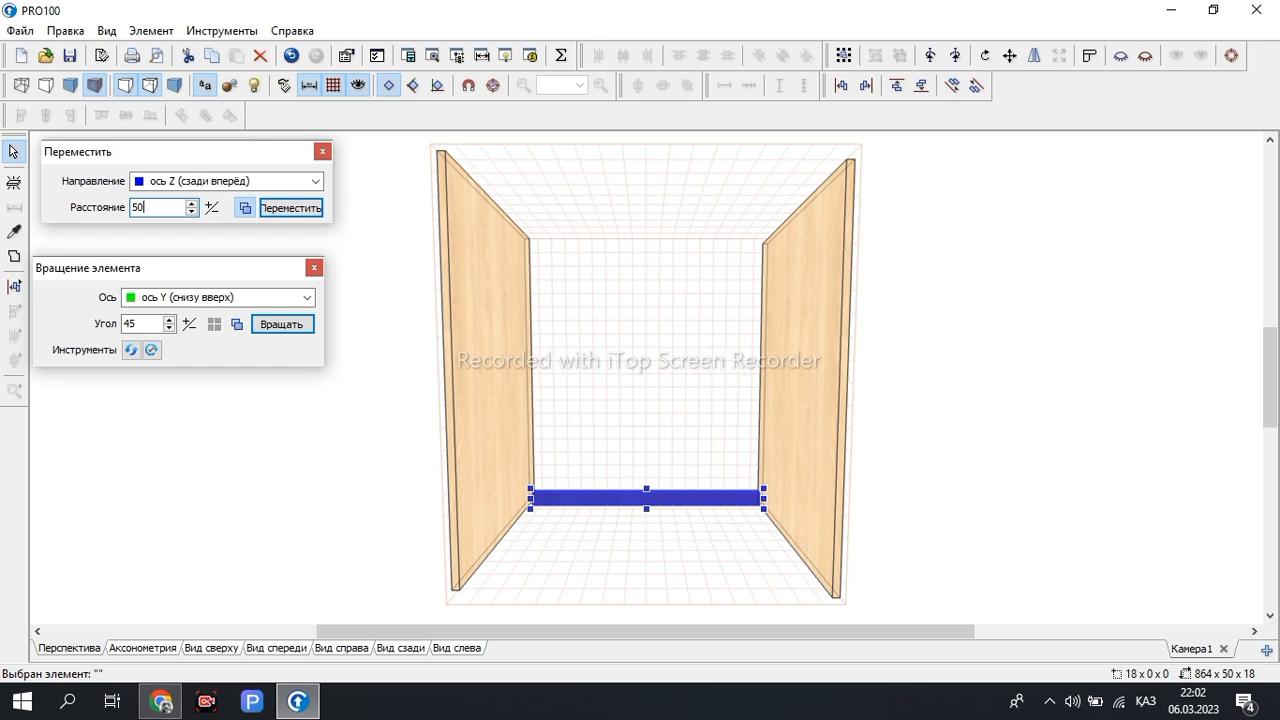
type("00")
key("BackSpace")
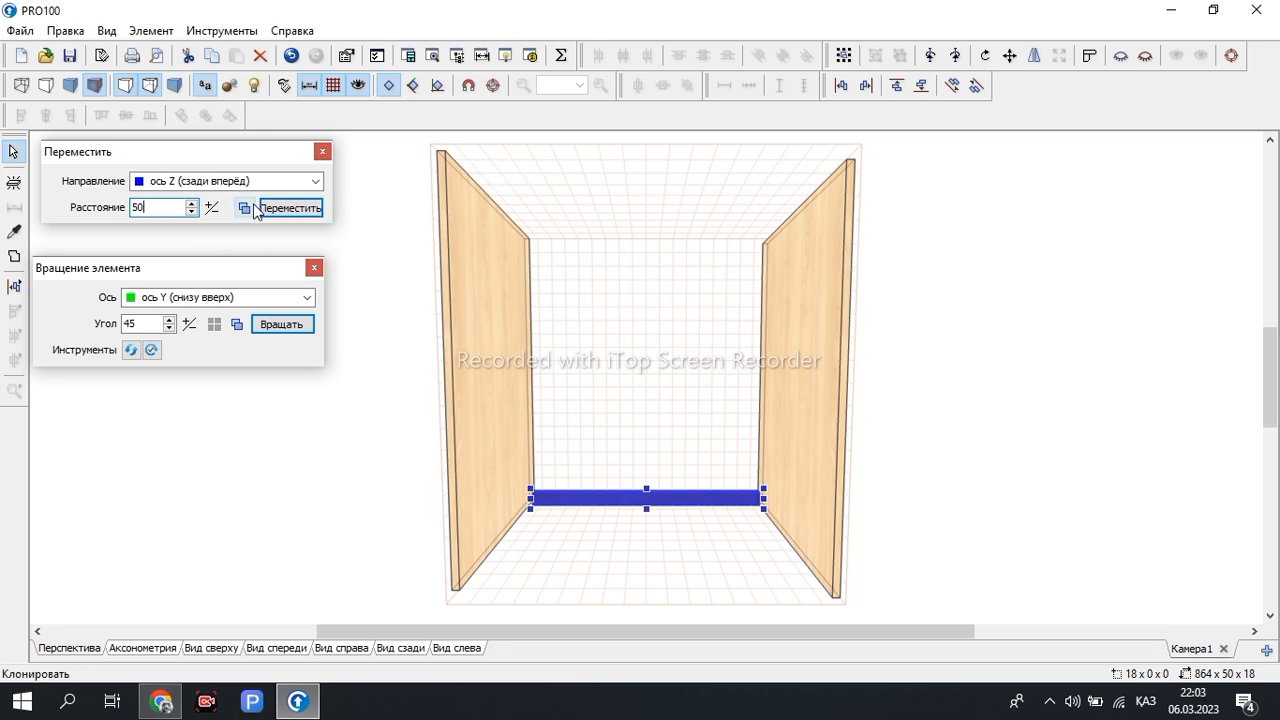
left_click(294, 208)
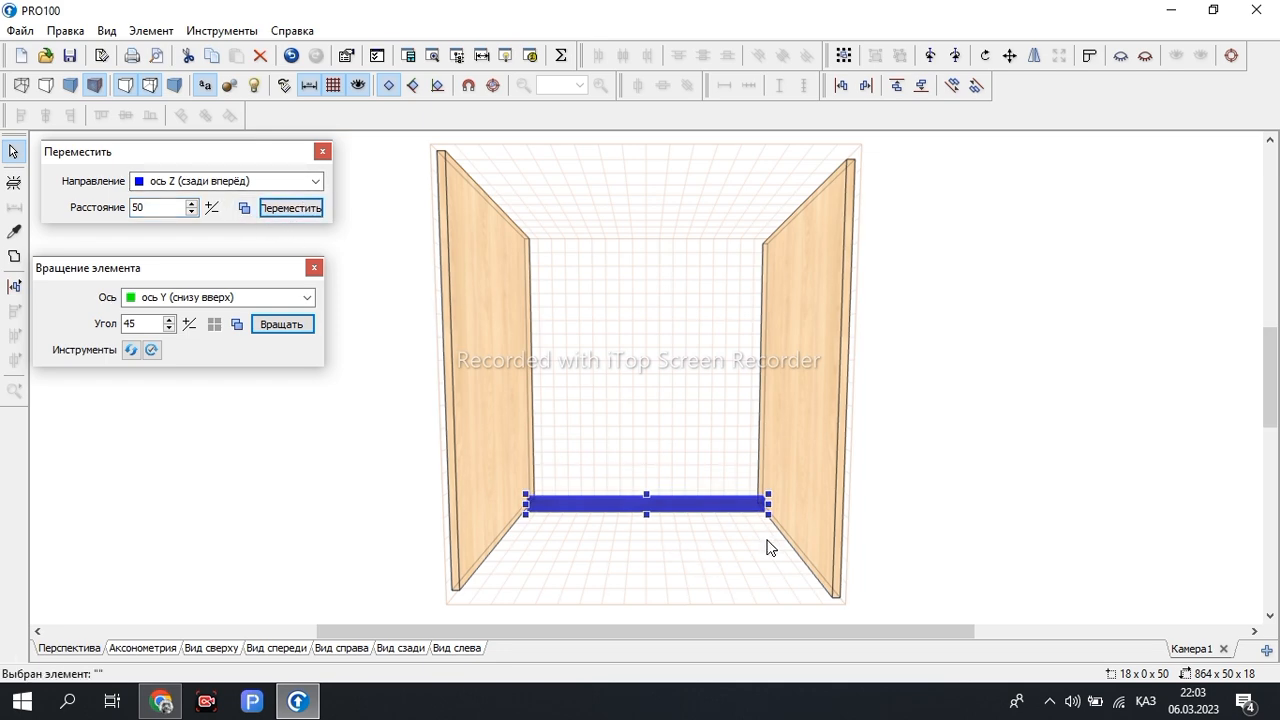
Clone the back strip with an offset of 50 along the Z axis
left_click(171, 206)
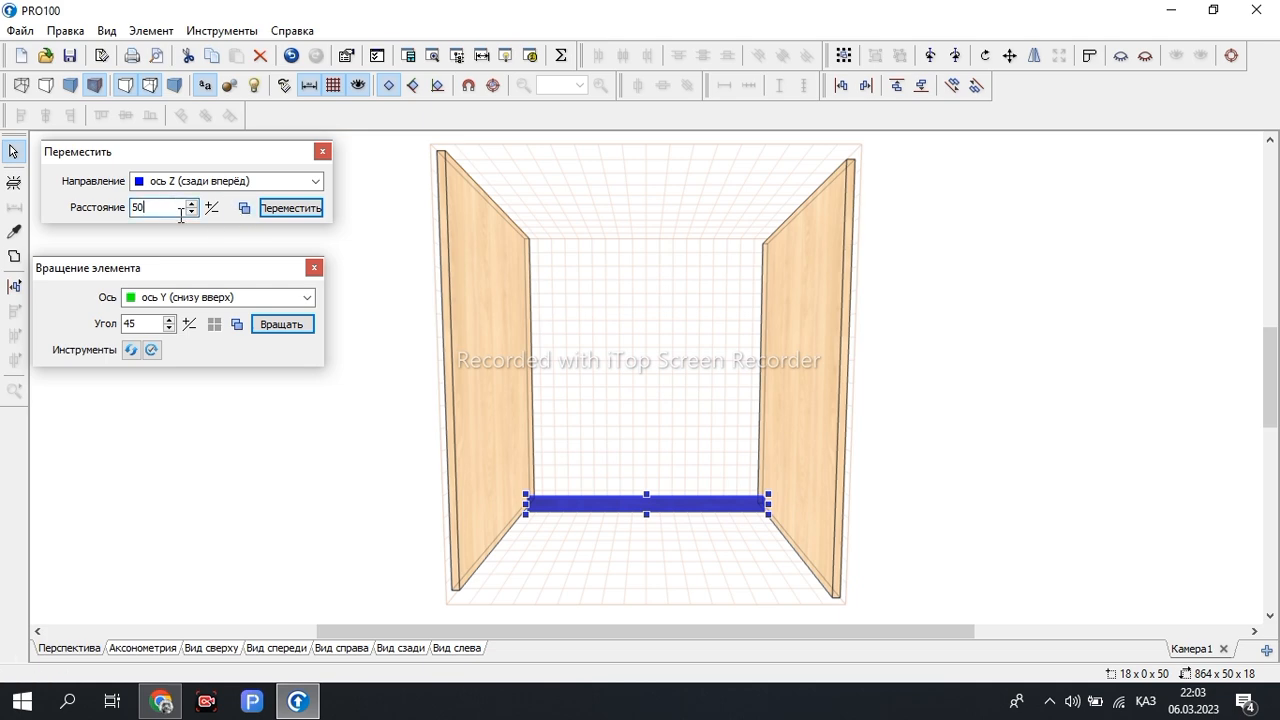
left_click(244, 207)
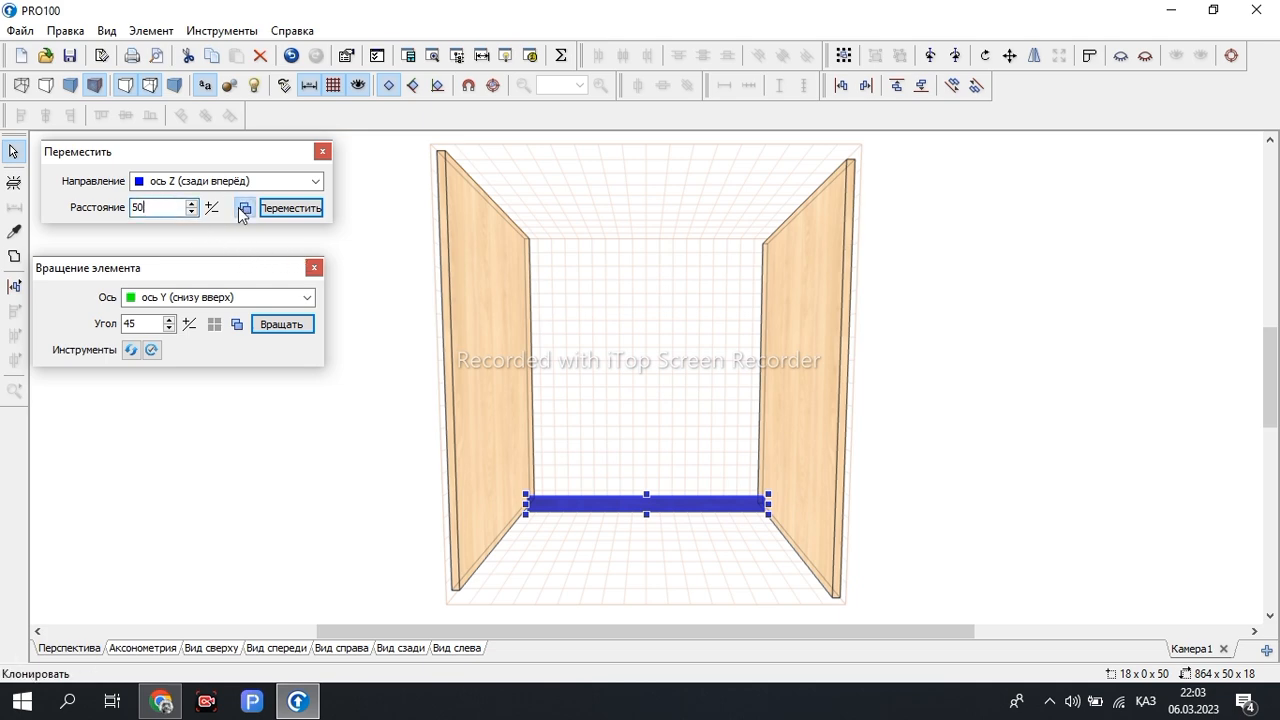
left_click(292, 212)
Move the cloned strip forward to the front edge of the side panels and deselect it
right_click_drag(958, 366, 913, 483)
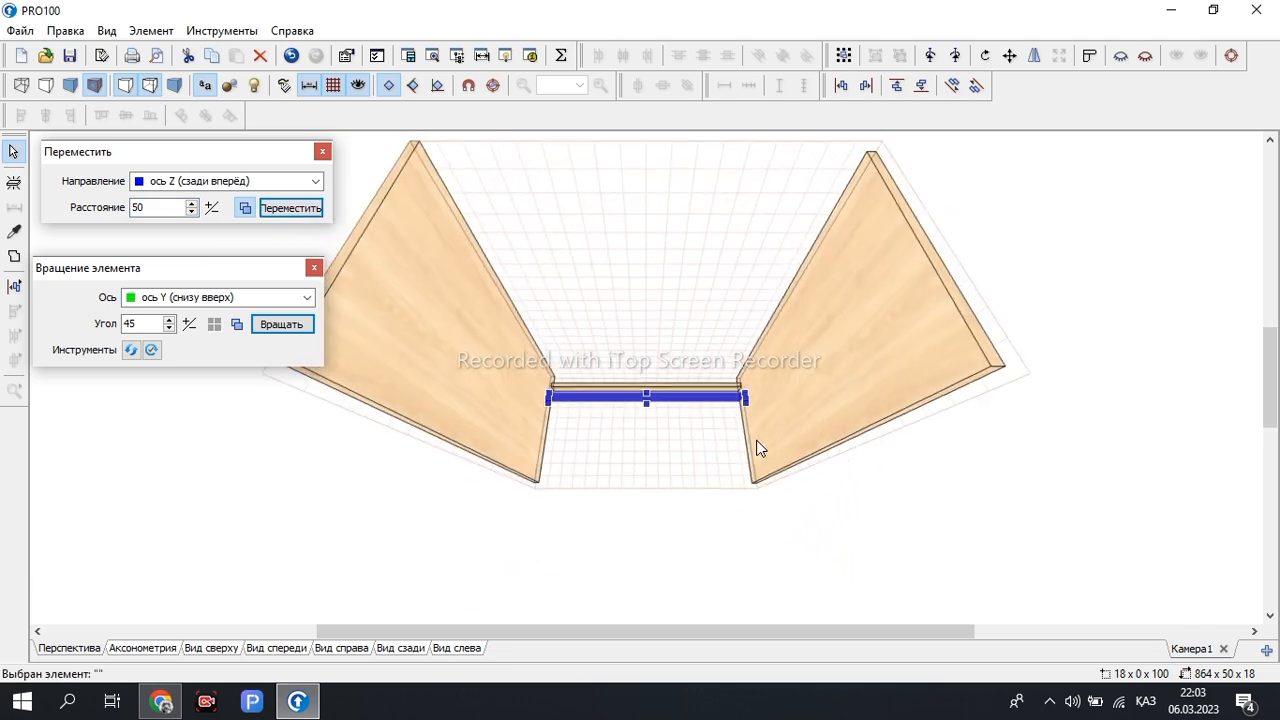
left_click(954, 88)
middle_click_drag(814, 523, 756, 491)
scroll(710, 541, "down", 2)
scroll(727, 515, "up", 2)
left_click(924, 551)
scroll(880, 571, "down", 2)
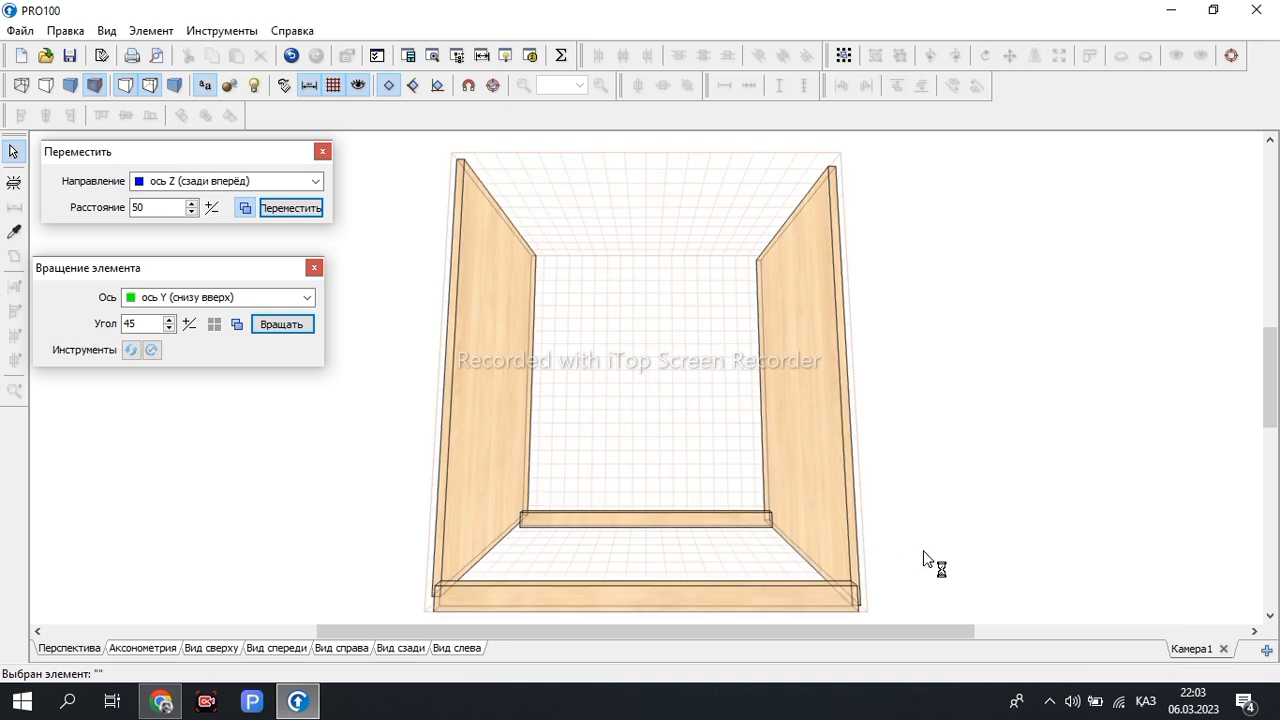
scroll(702, 524, "up", 3)
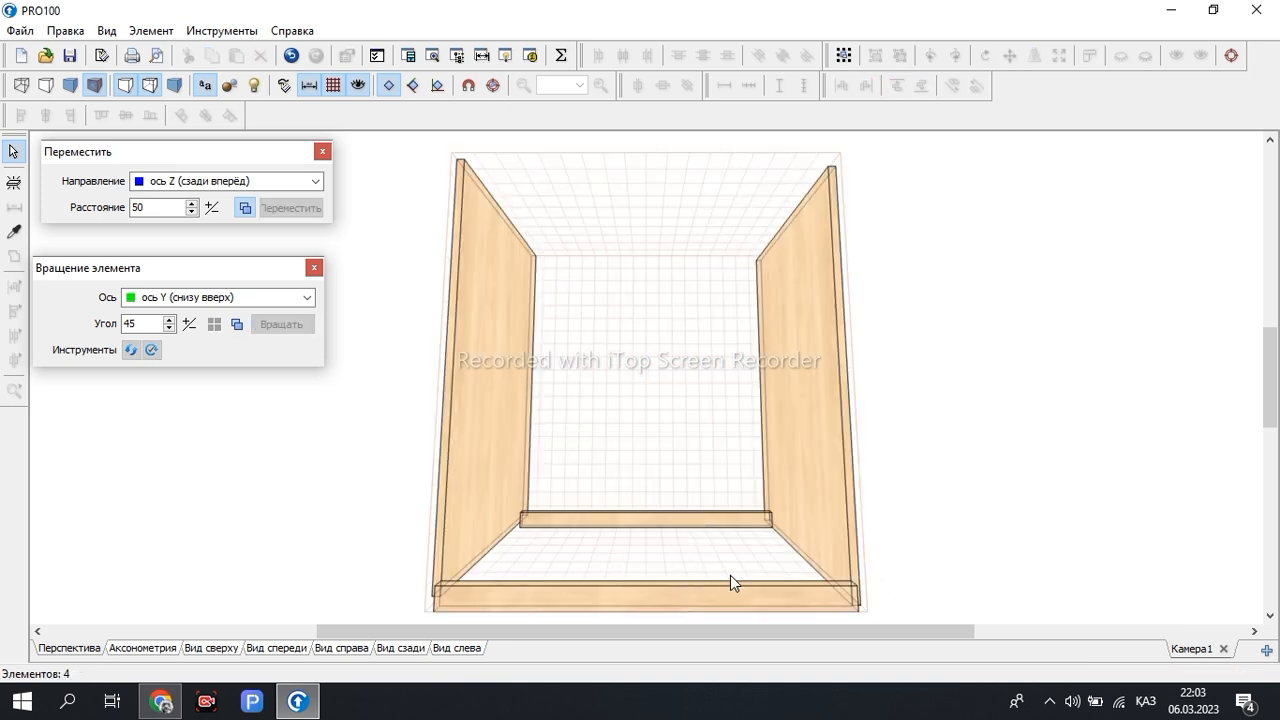
Move the front strip by -30 along the Z axis without cloning it
left_click(158, 208)
type("30")
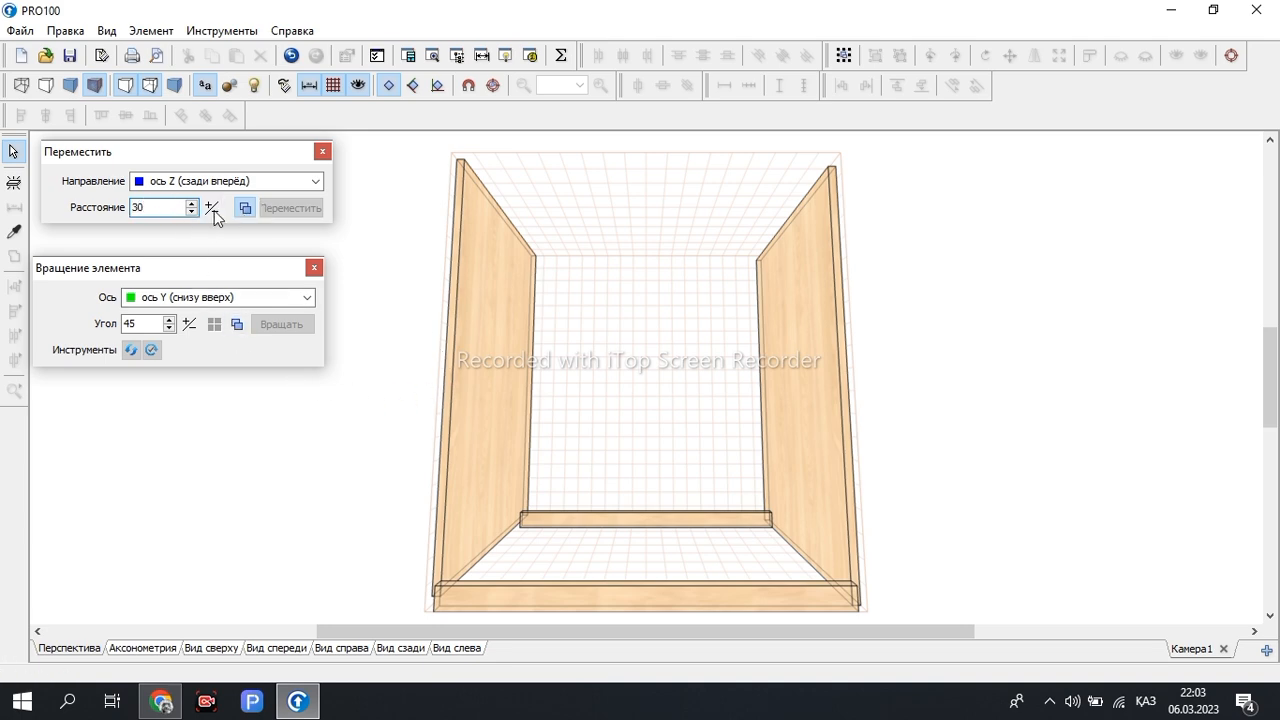
left_click(214, 210)
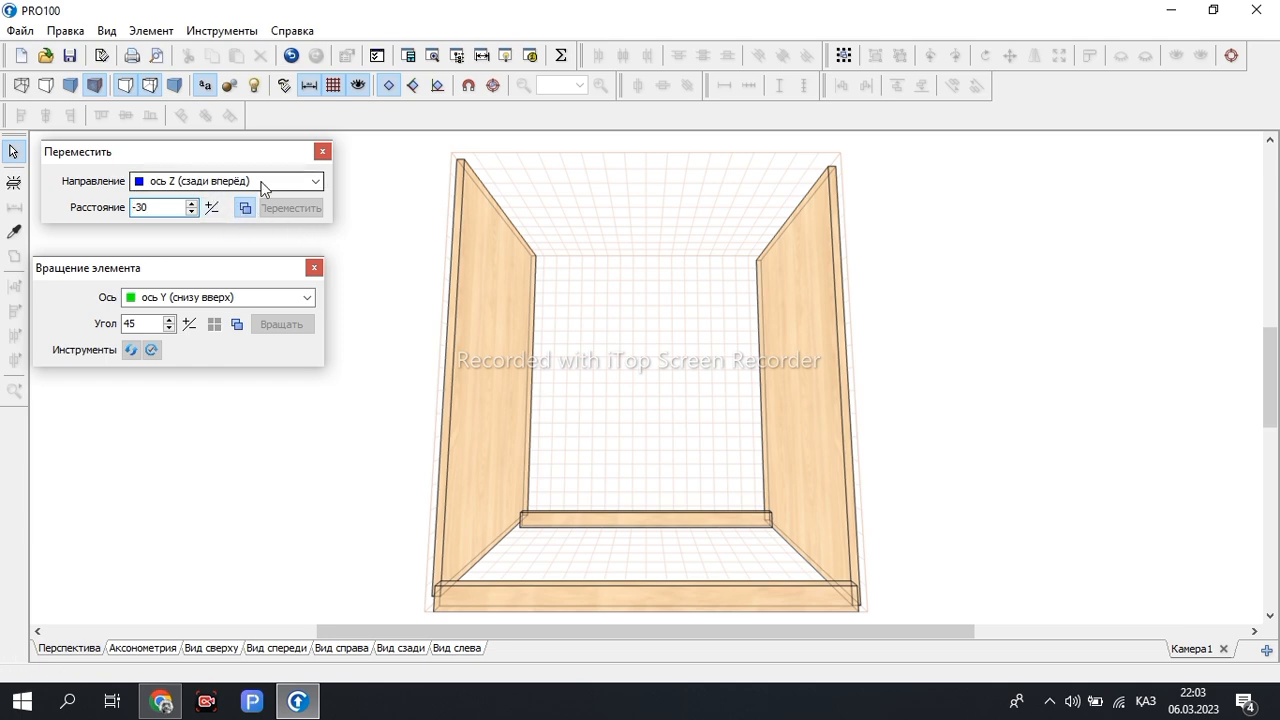
left_click(245, 207)
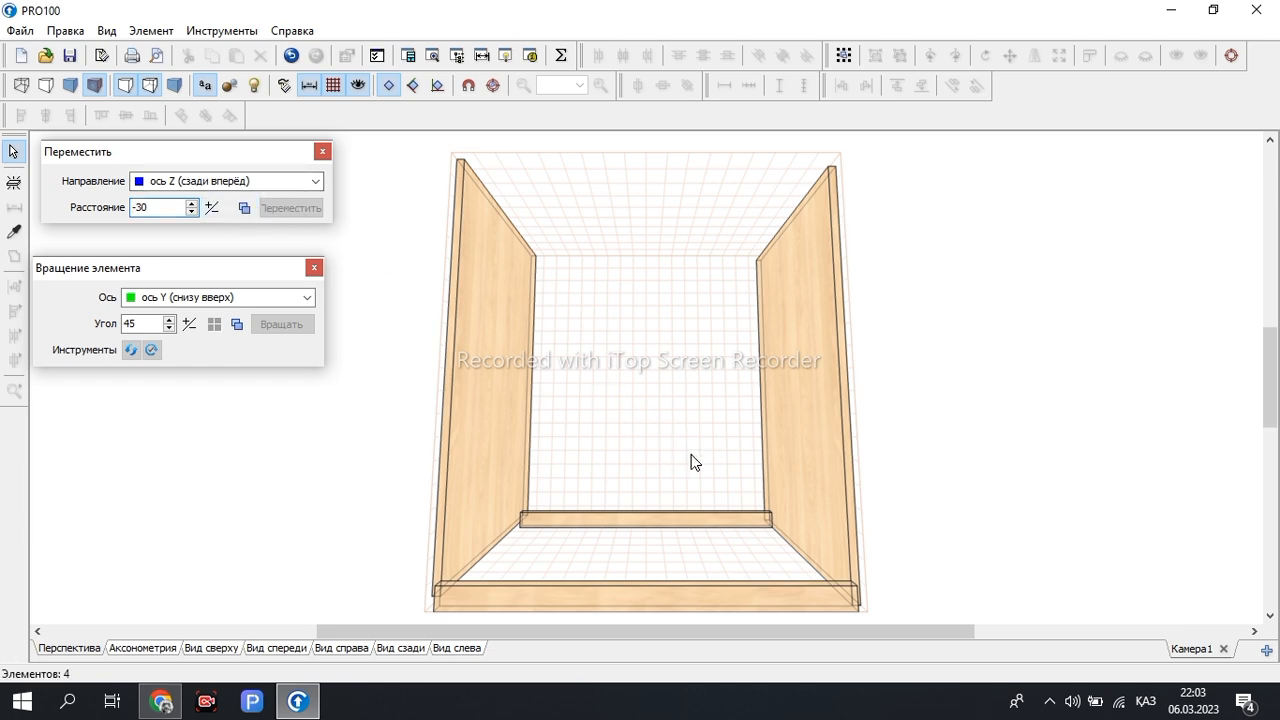
left_click(703, 594)
left_click(308, 209)
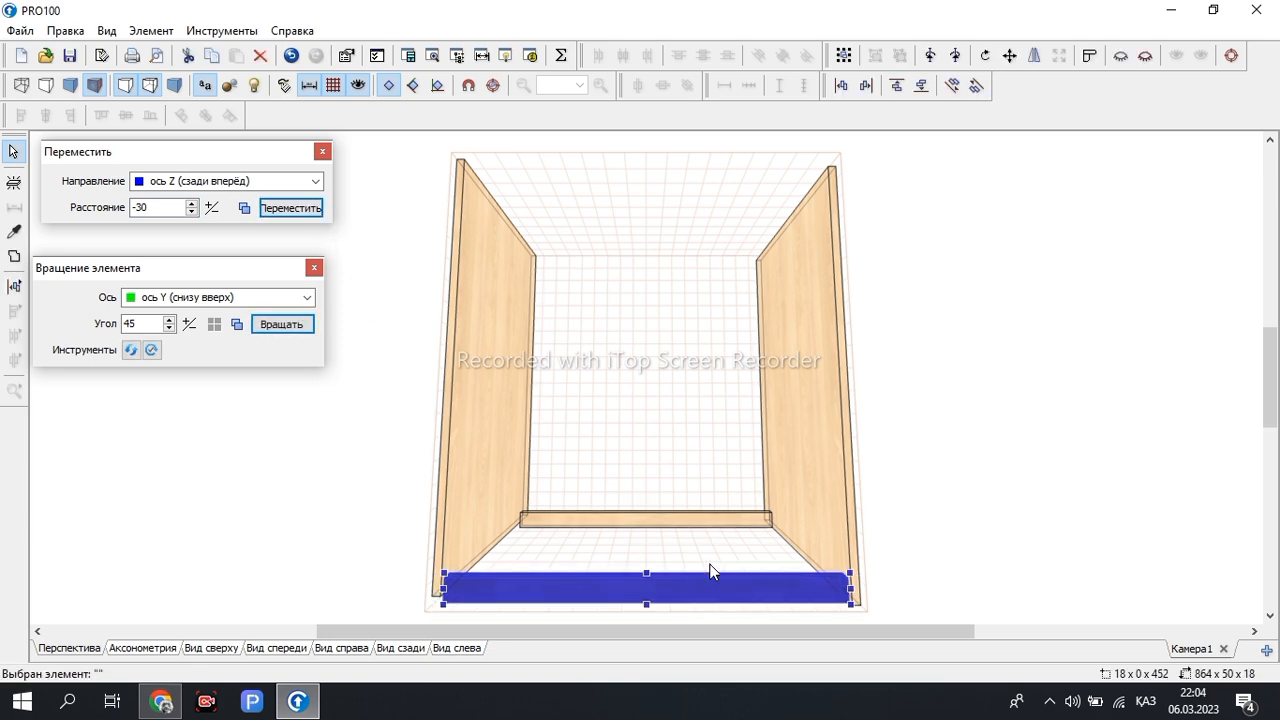
Undo the removal of the front strip and view the cabinet from the front
left_click_drag(1017, 546, 843, 654)
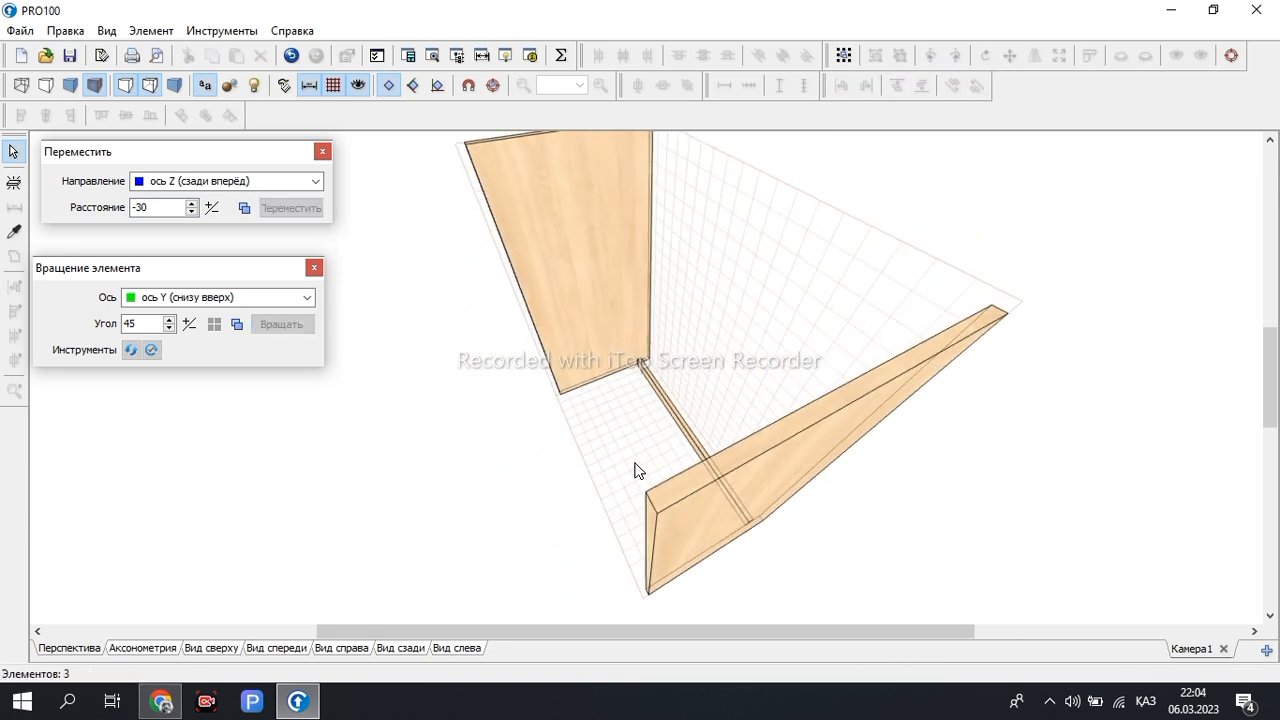
left_click_drag(744, 392, 800, 381)
key("ctrl+z")
left_click_drag(677, 449, 760, 400)
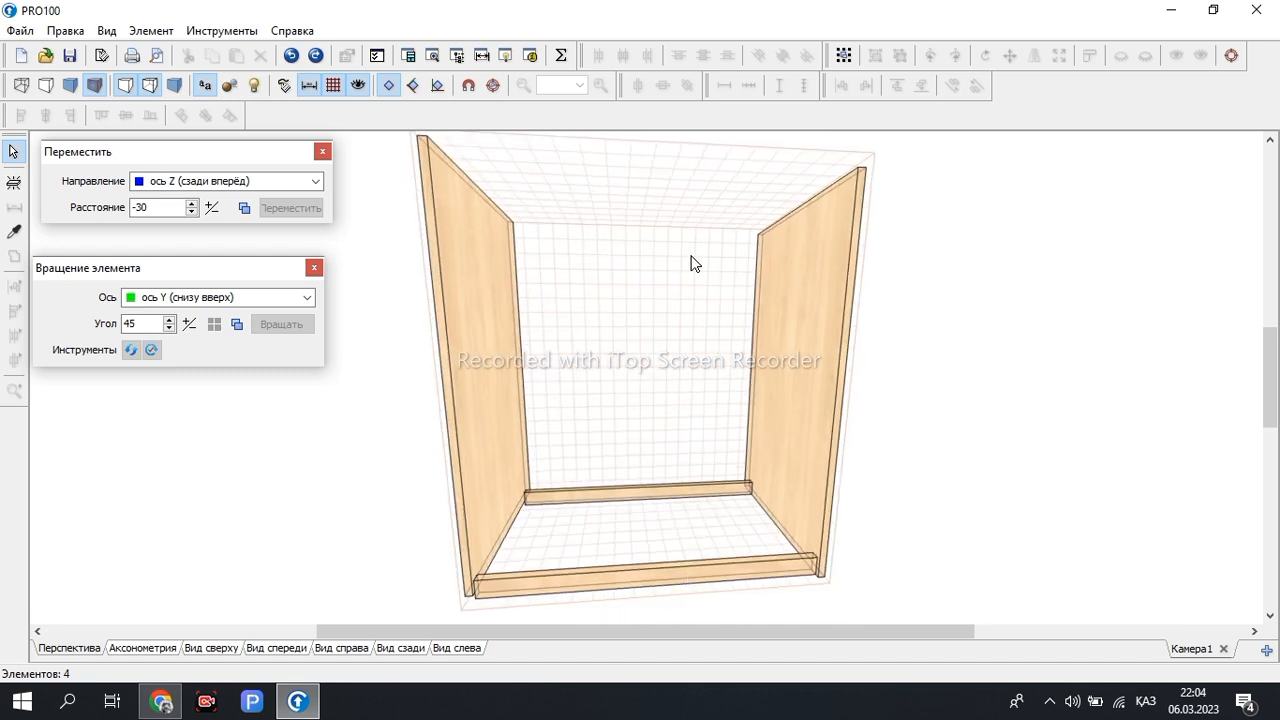
Add a horizontal panel at the top of the room, 900 wide and 500 deep
left_click(14, 183)
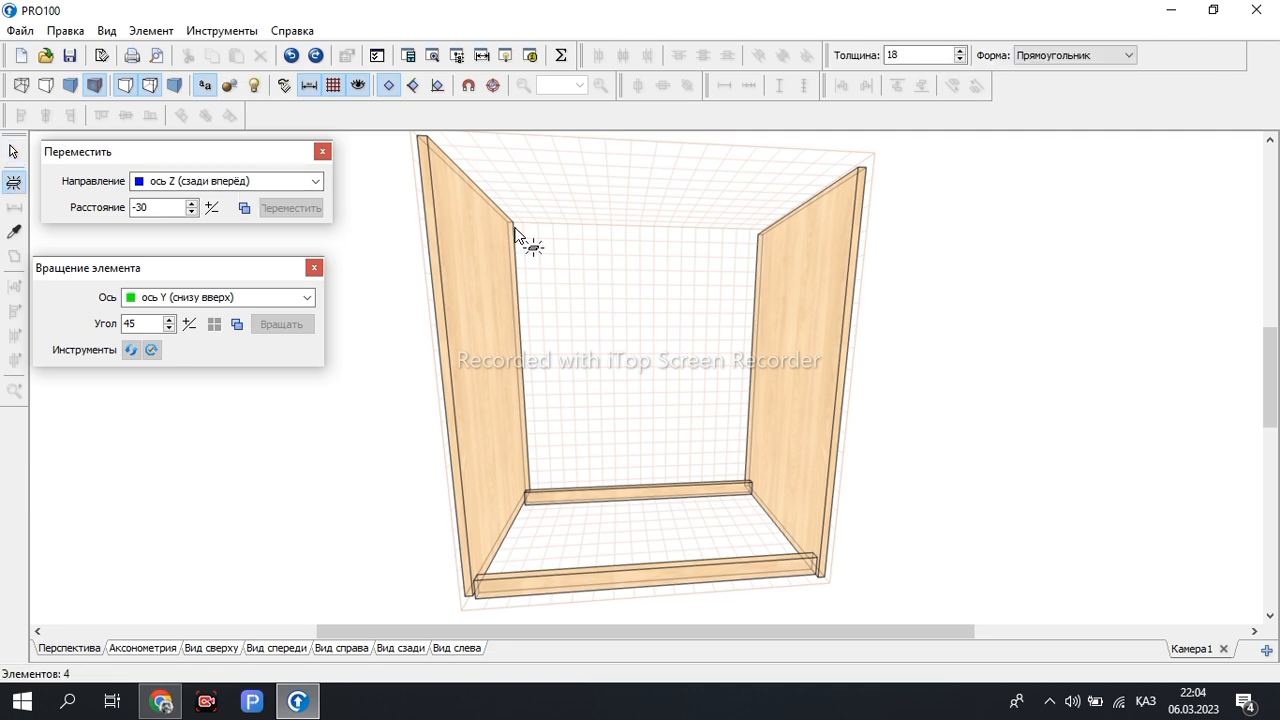
left_click(574, 158)
double_click(587, 163)
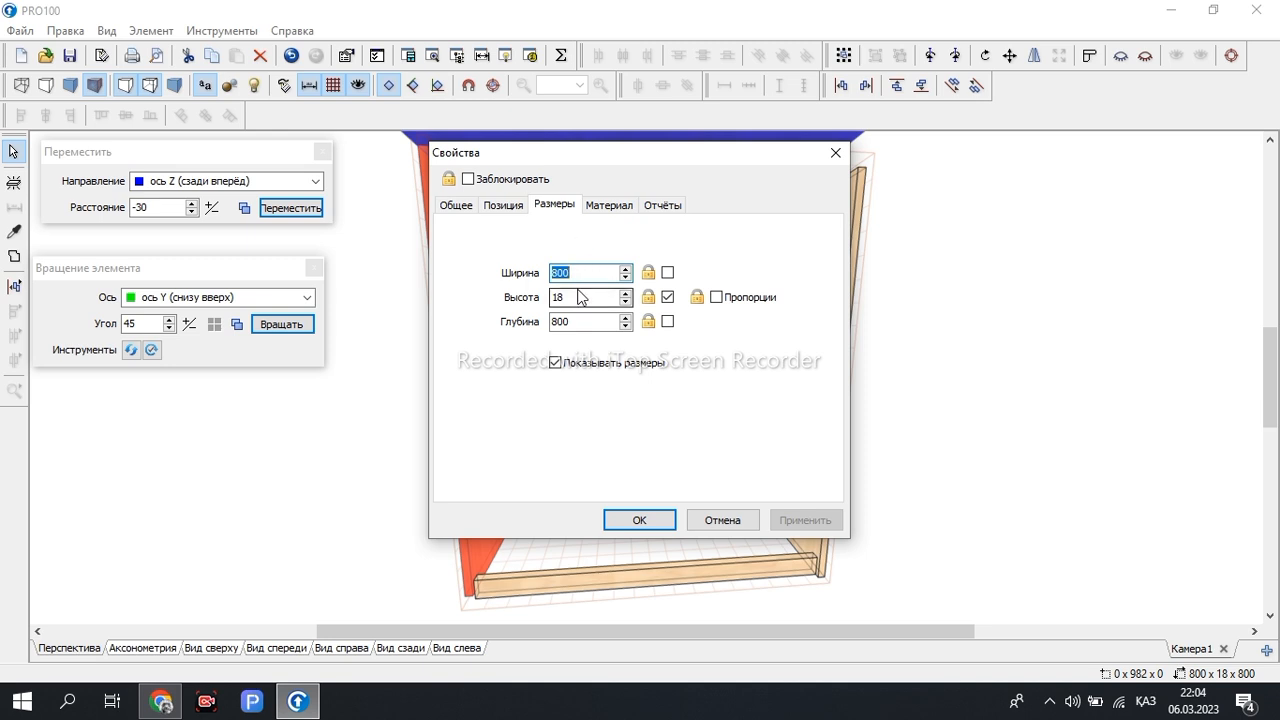
type("9")
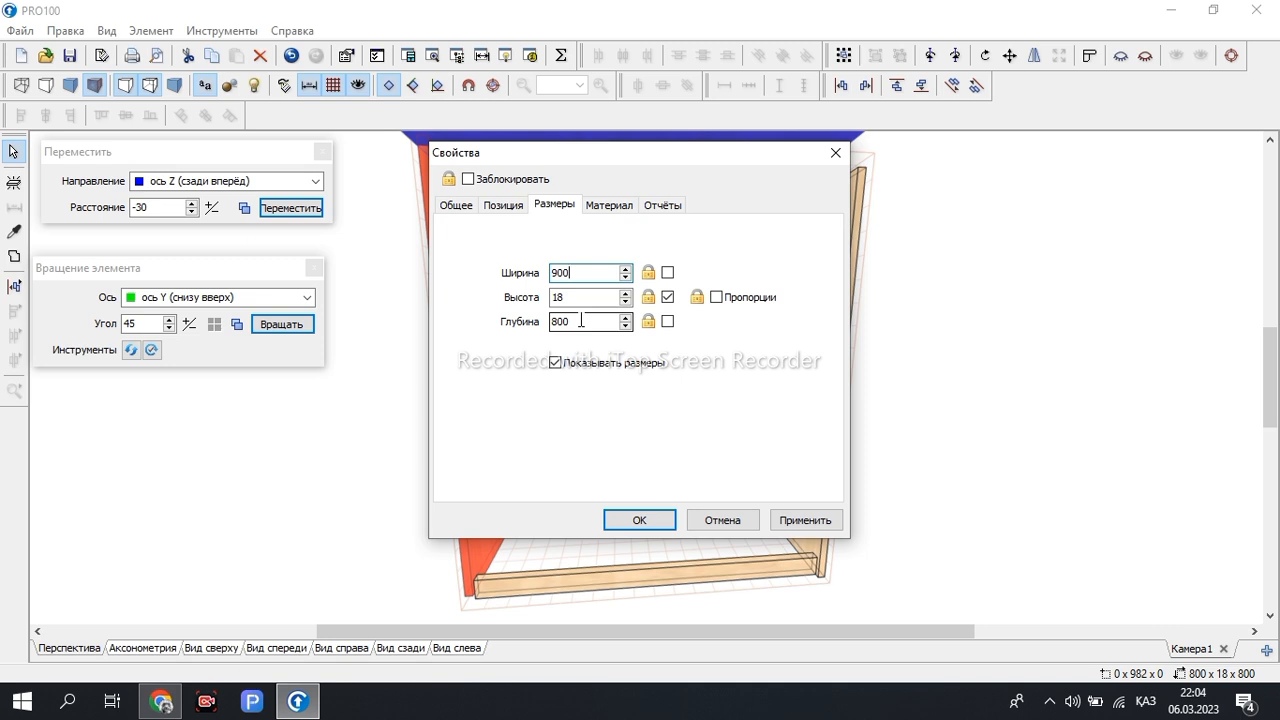
left_click(577, 322)
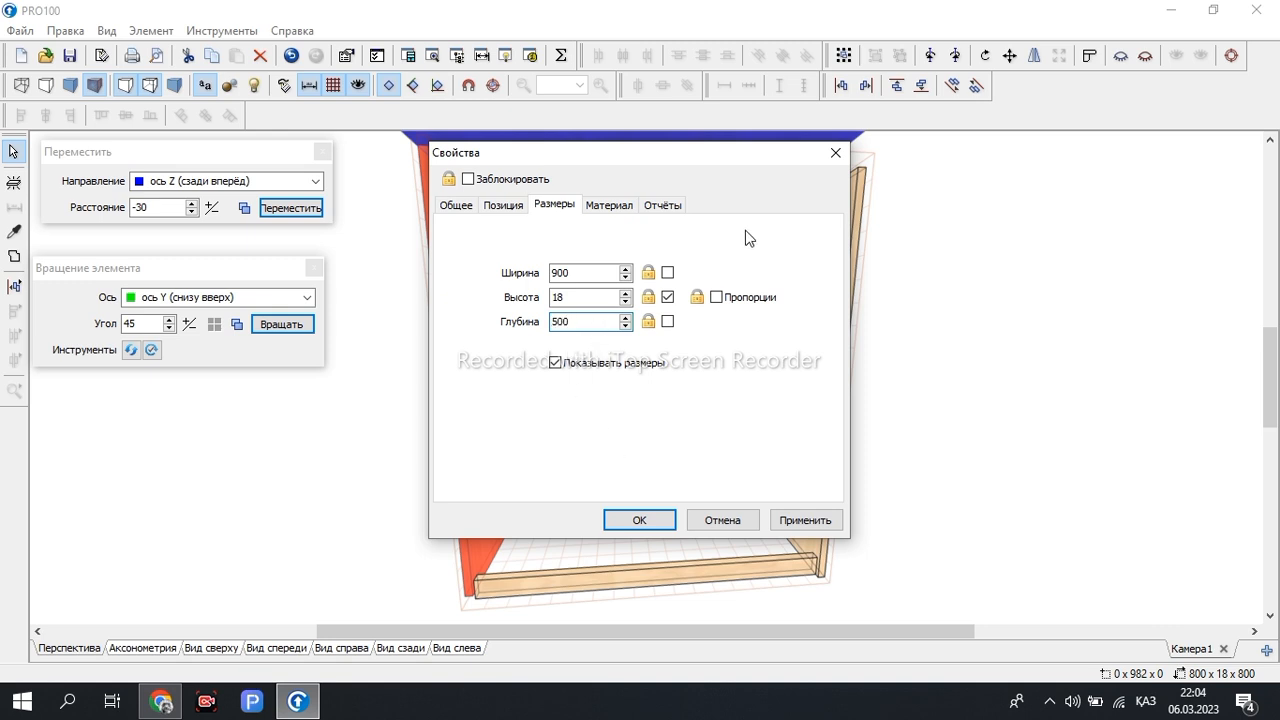
left_click(636, 521)
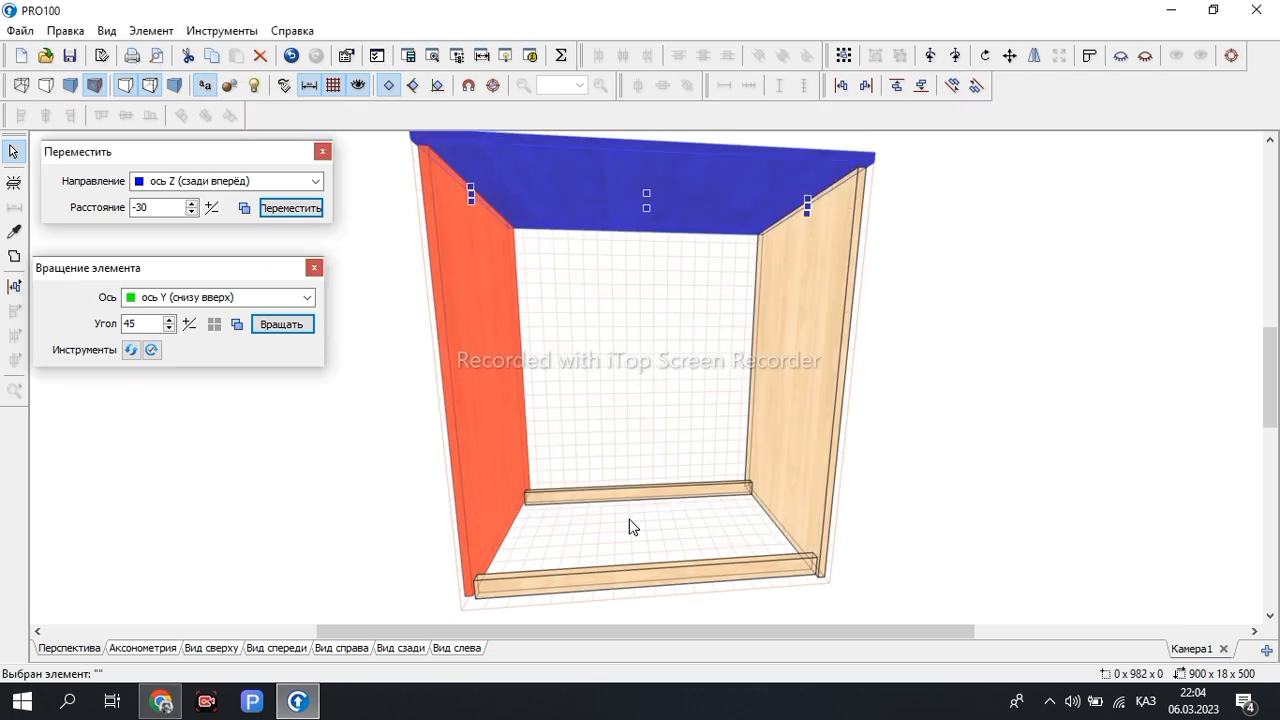
Resize the top panel to 864 wide, 18 high and 480 deep
left_click_drag(880, 247, 860, 411)
scroll(860, 371, "down", 4)
scroll(826, 372, "up", 4)
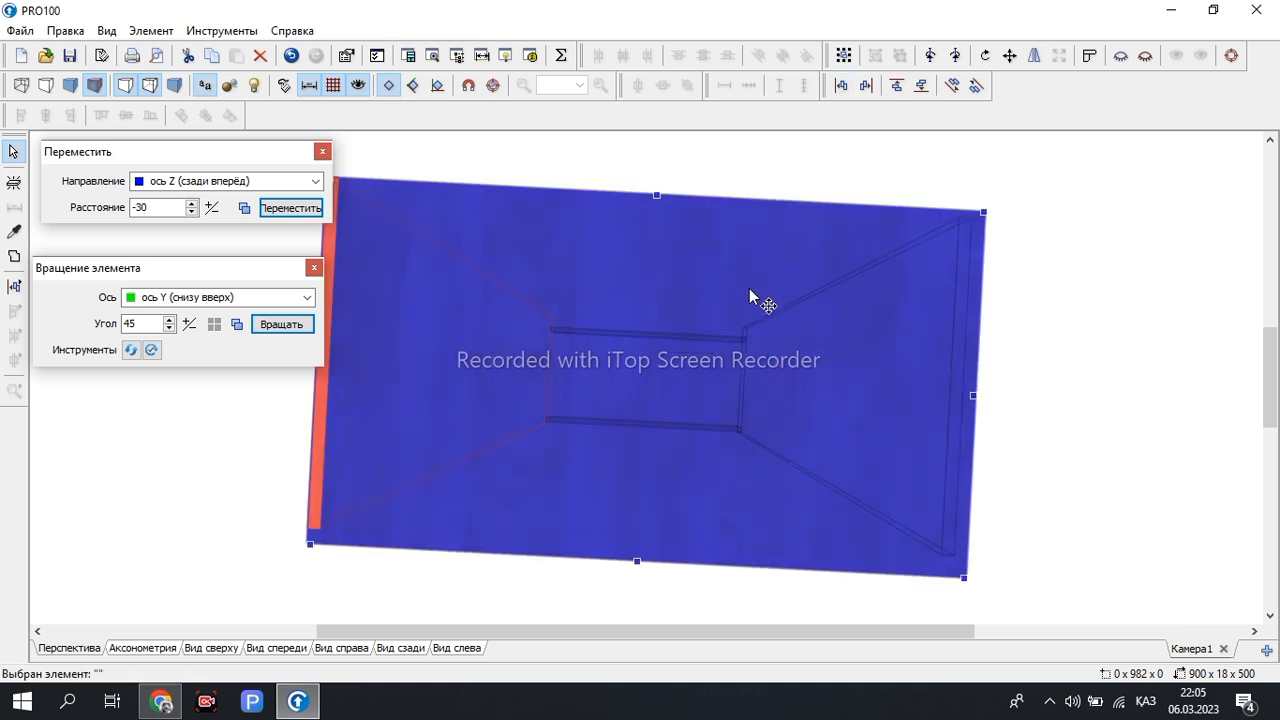
scroll(759, 203, "down", 4)
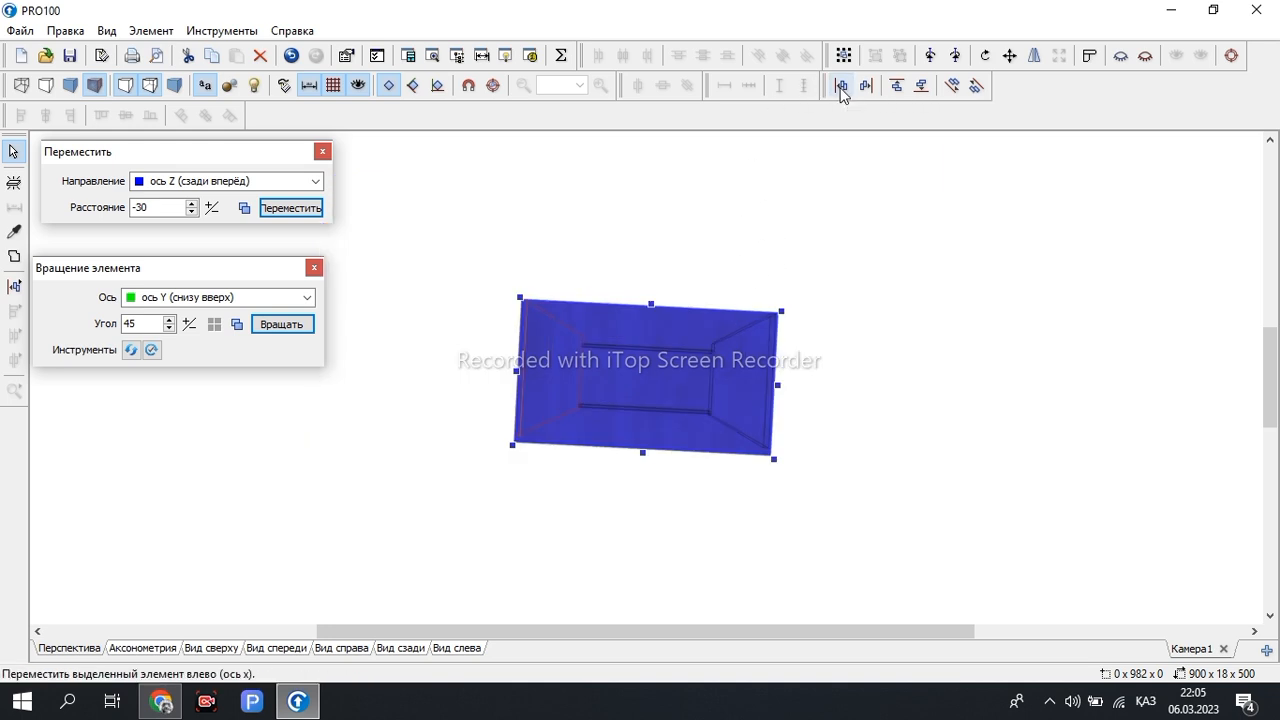
right_click_drag(812, 271, 826, 143)
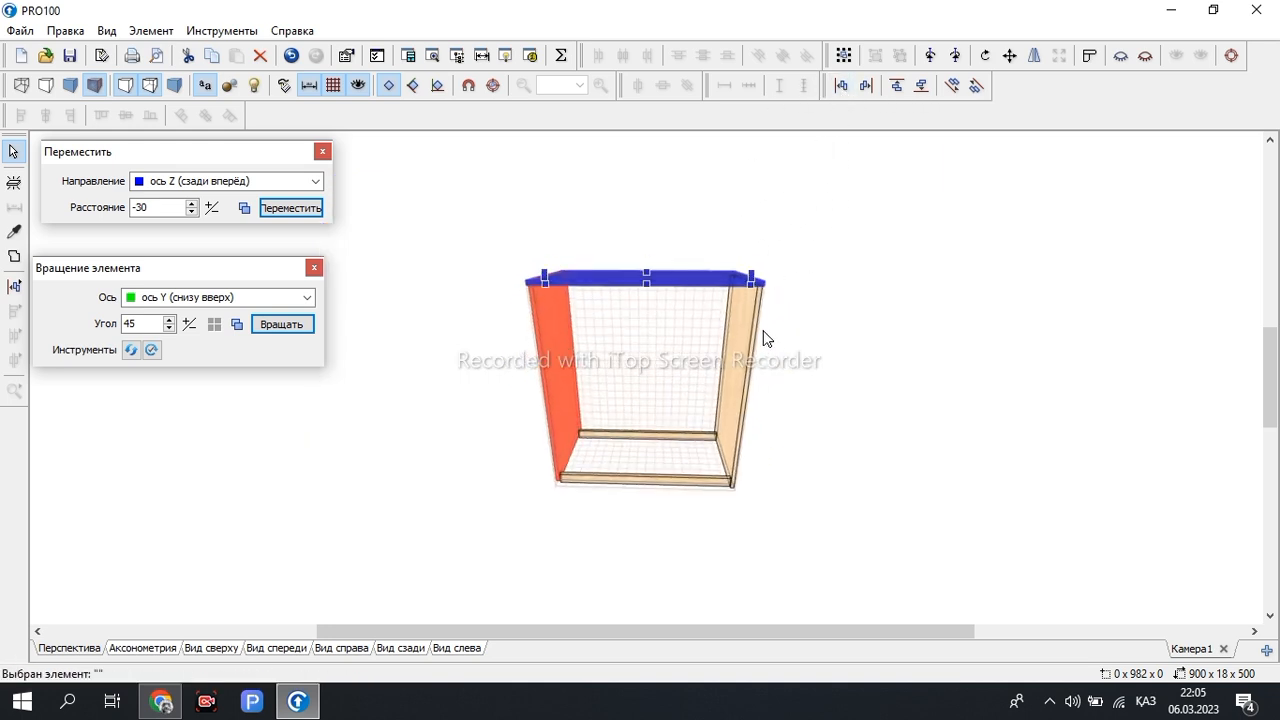
scroll(718, 340, "up", 3)
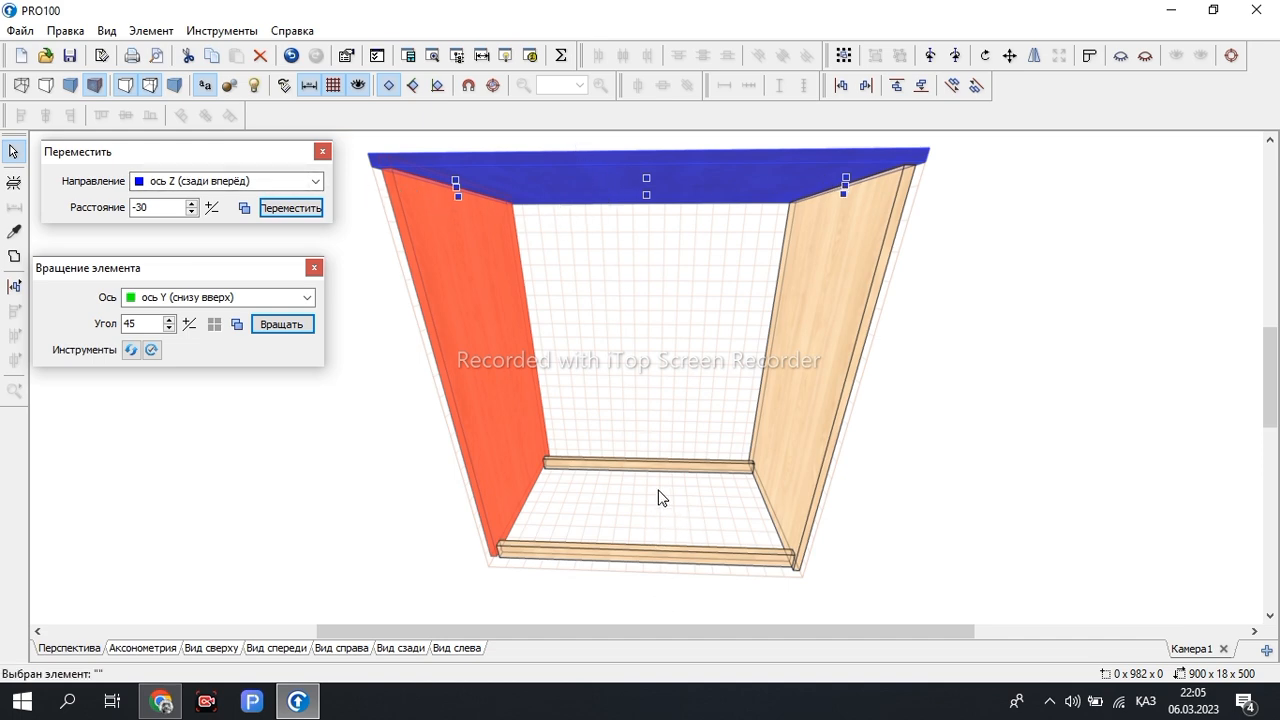
double_click(692, 178)
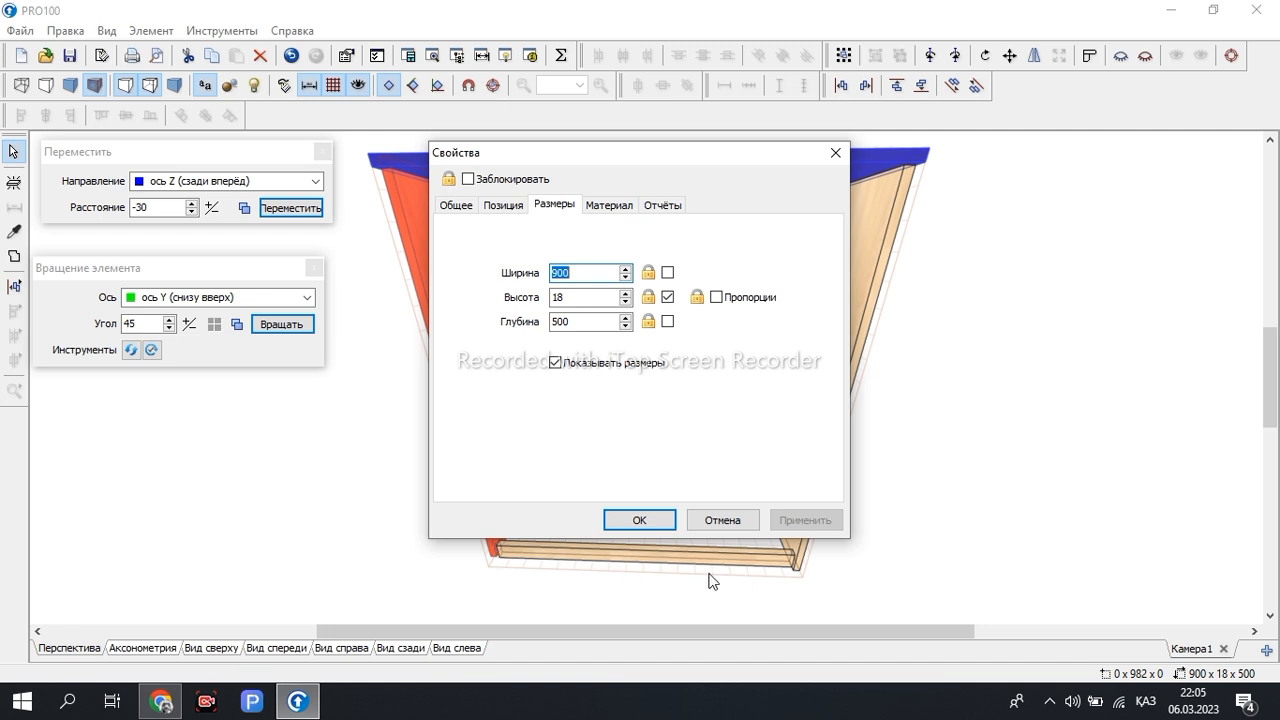
type("9")
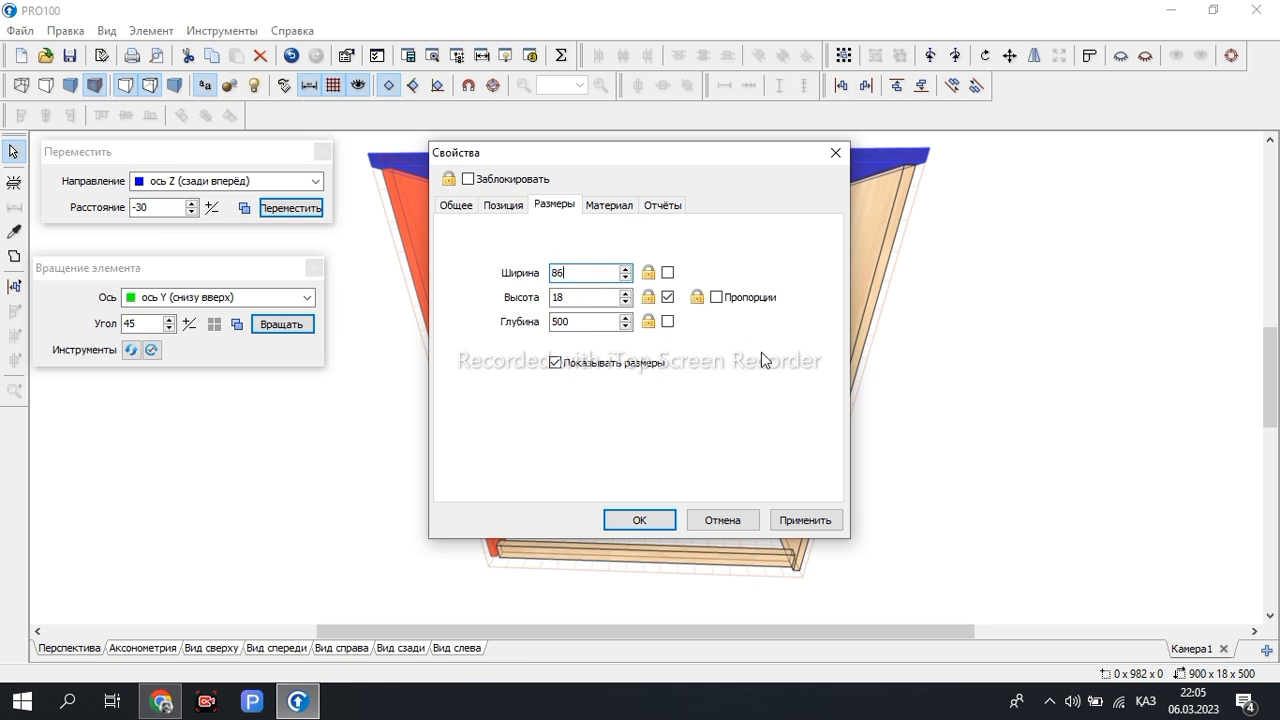
left_click(572, 297)
type("8")
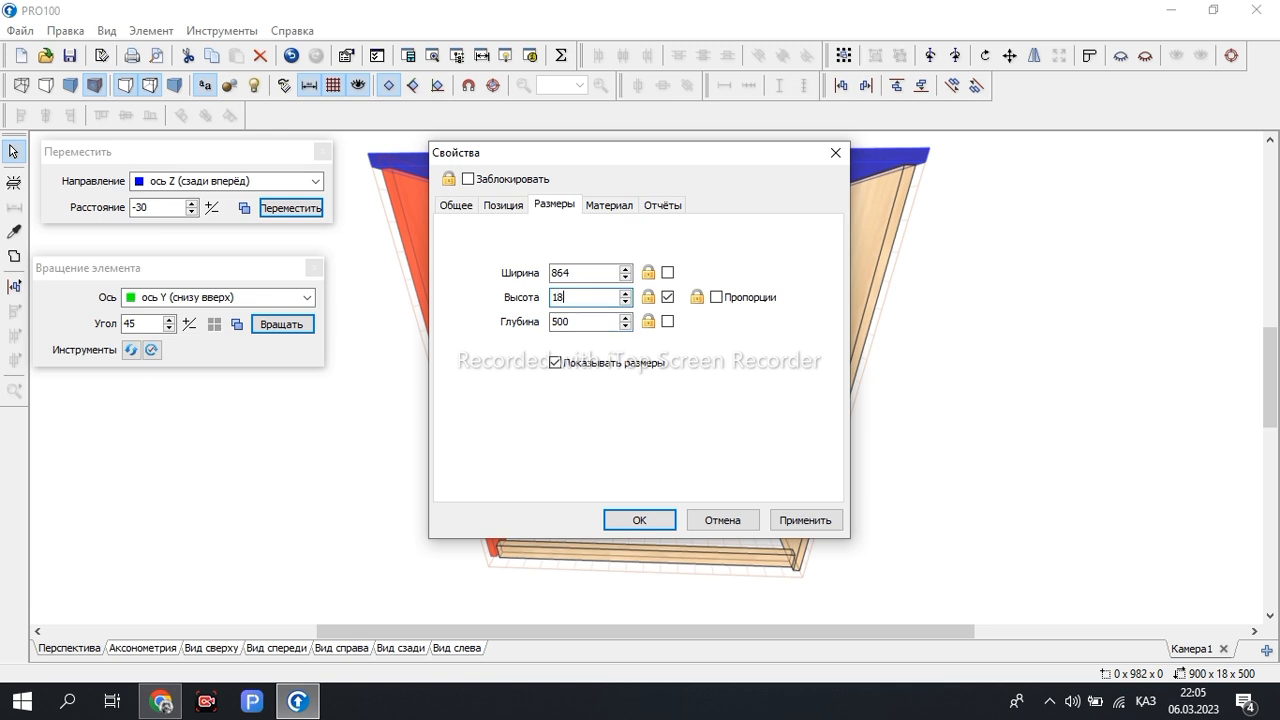
left_click(595, 320)
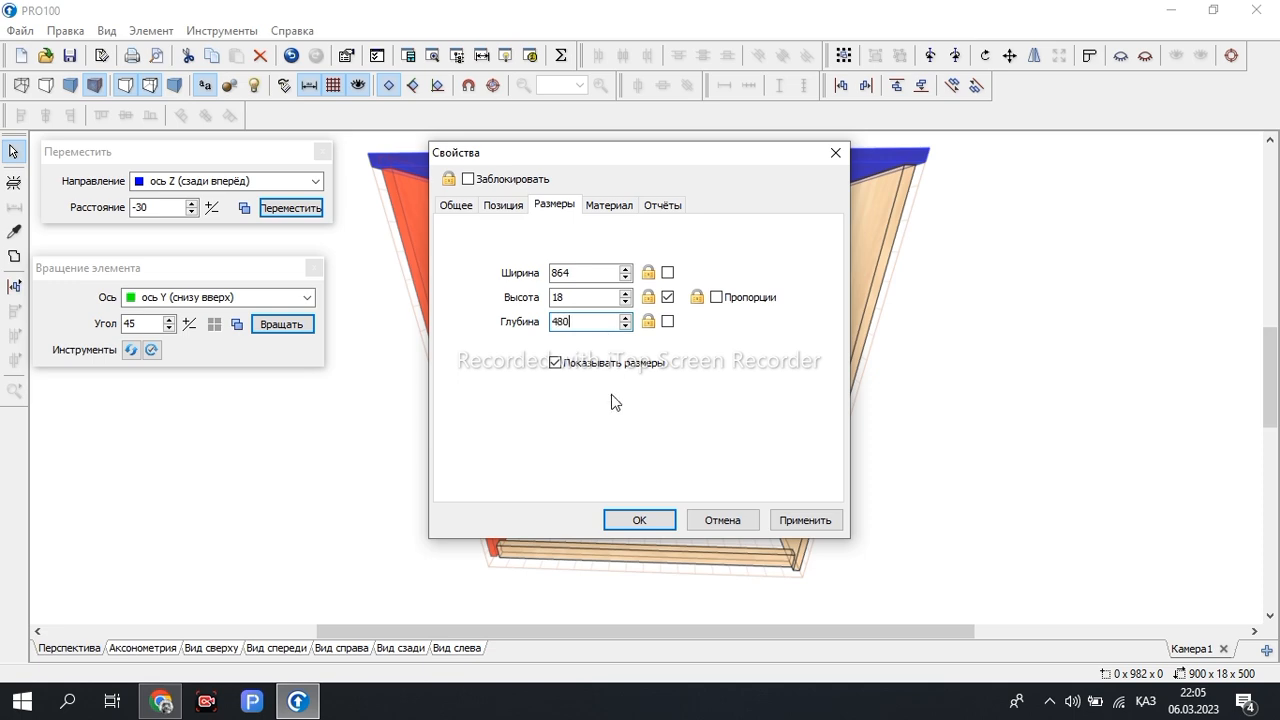
left_click(637, 520)
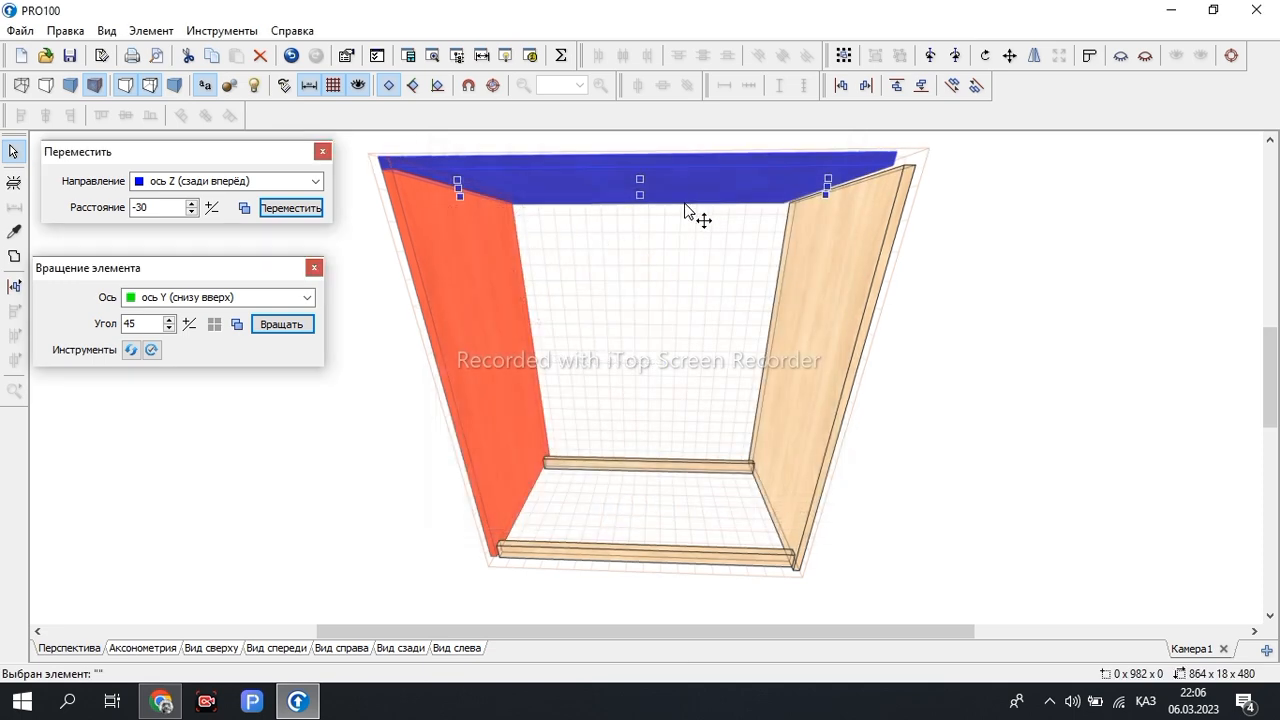
Move the 864-wide horizontal panel by 18 along the X axis so it fits between the two sides
middle_click_drag(652, 310, 634, 442)
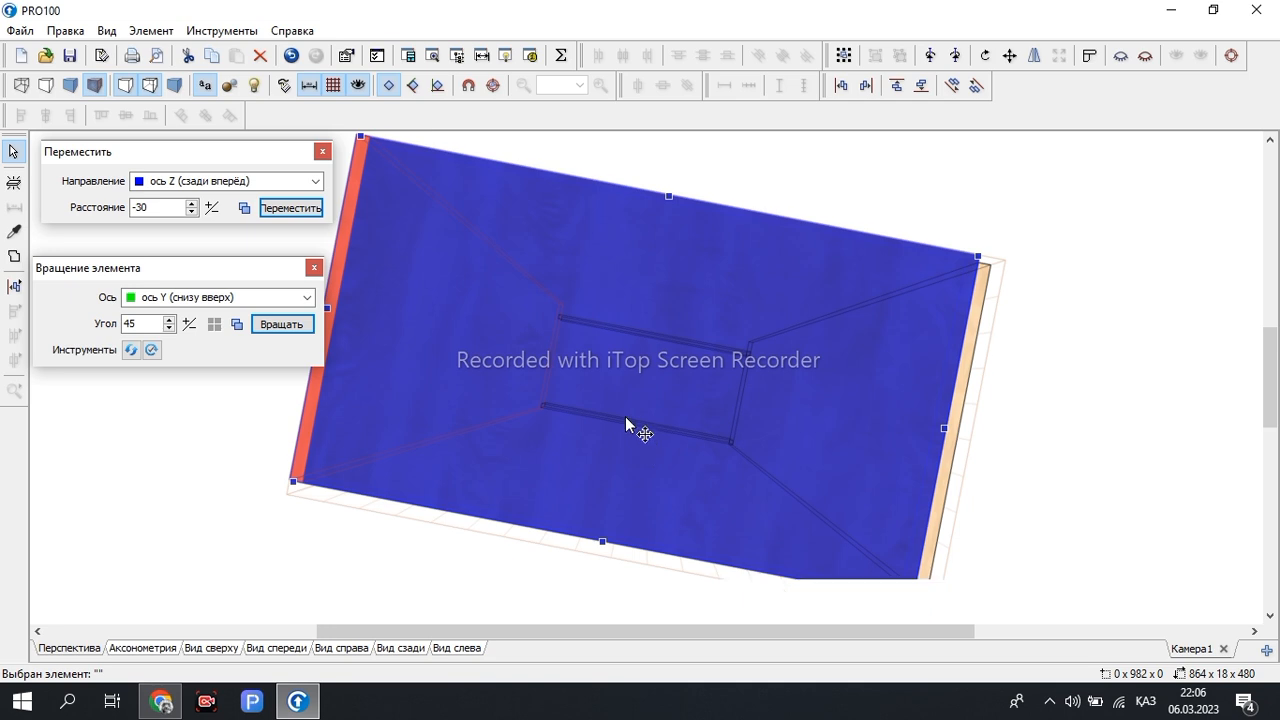
scroll(613, 411, "down", 3)
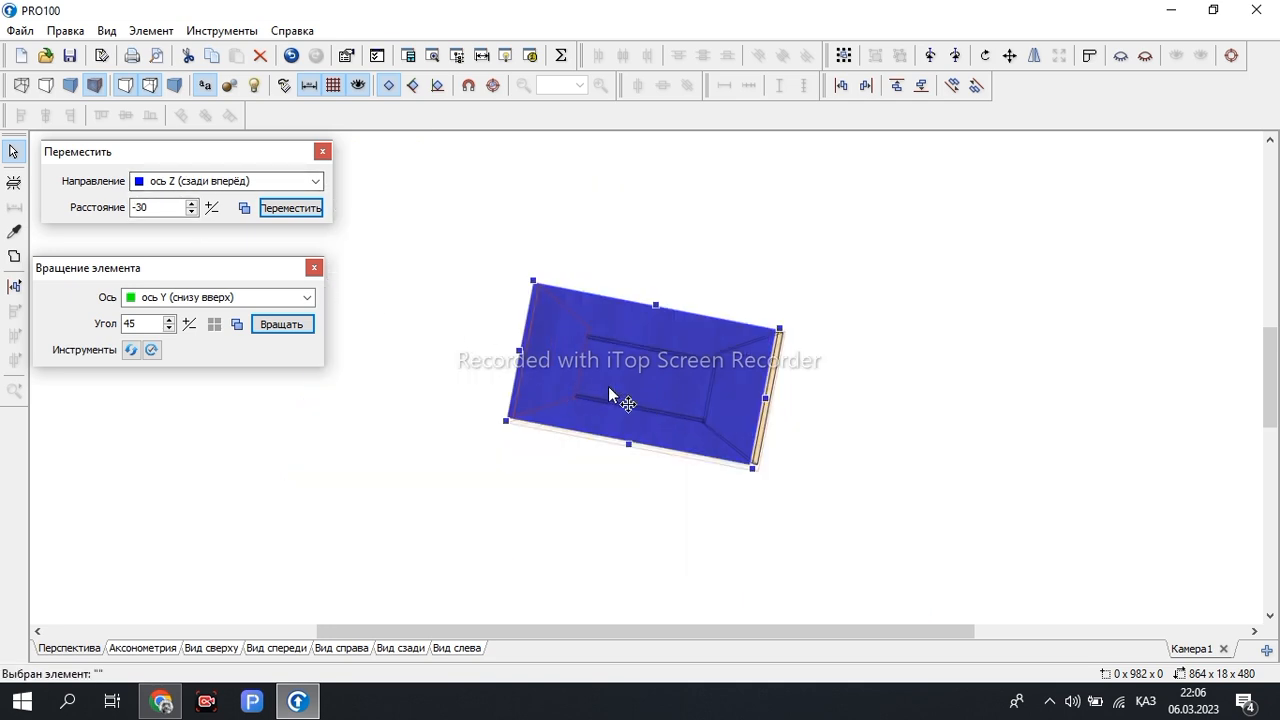
left_click(250, 187)
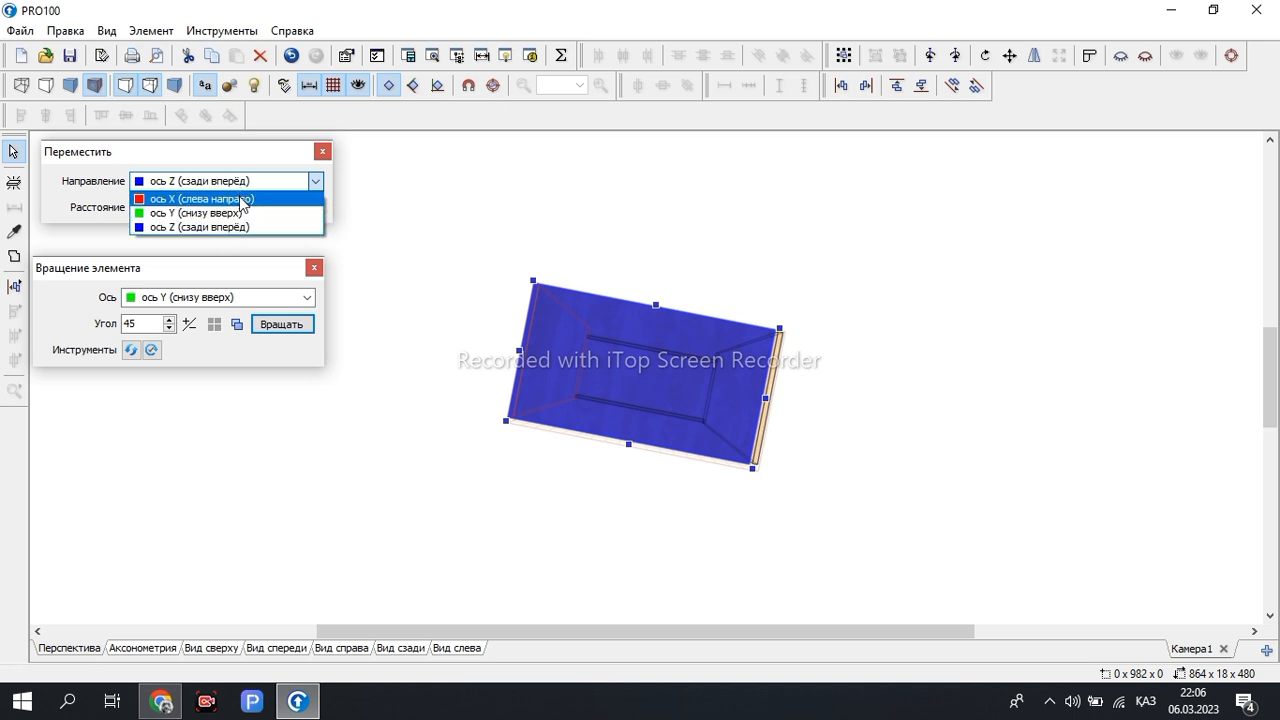
left_click(242, 199)
left_click(165, 207)
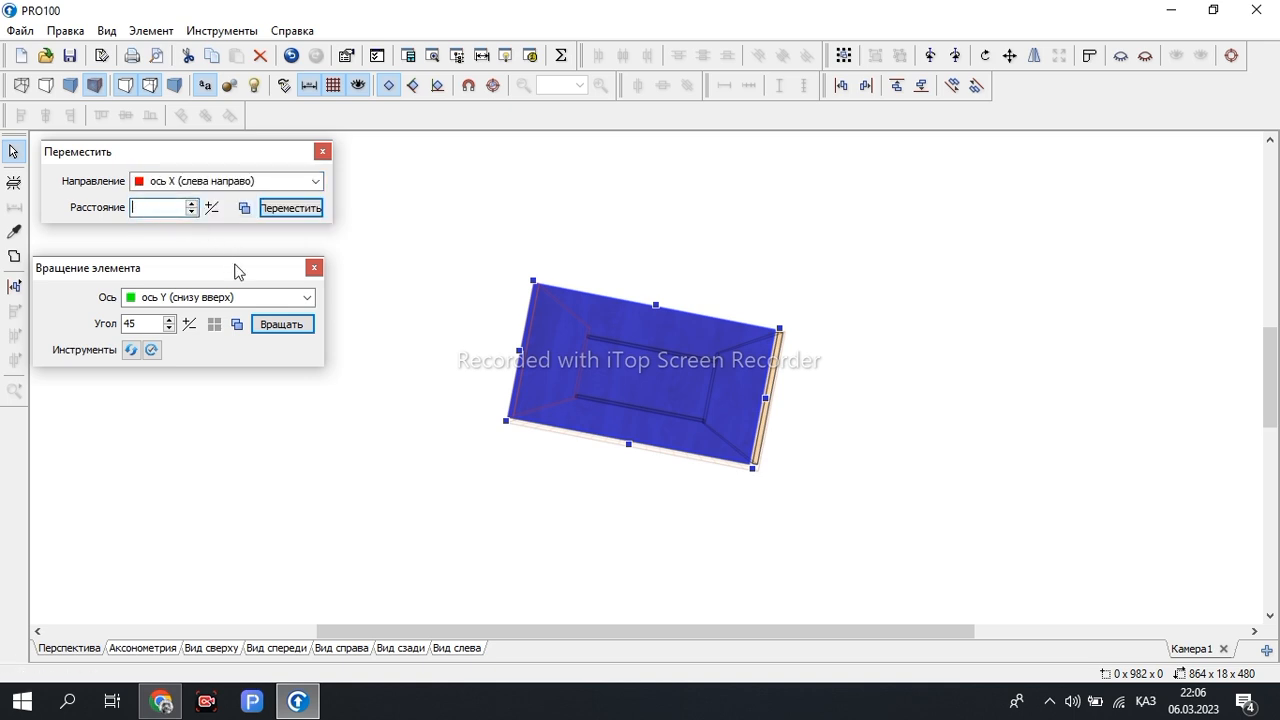
type("18")
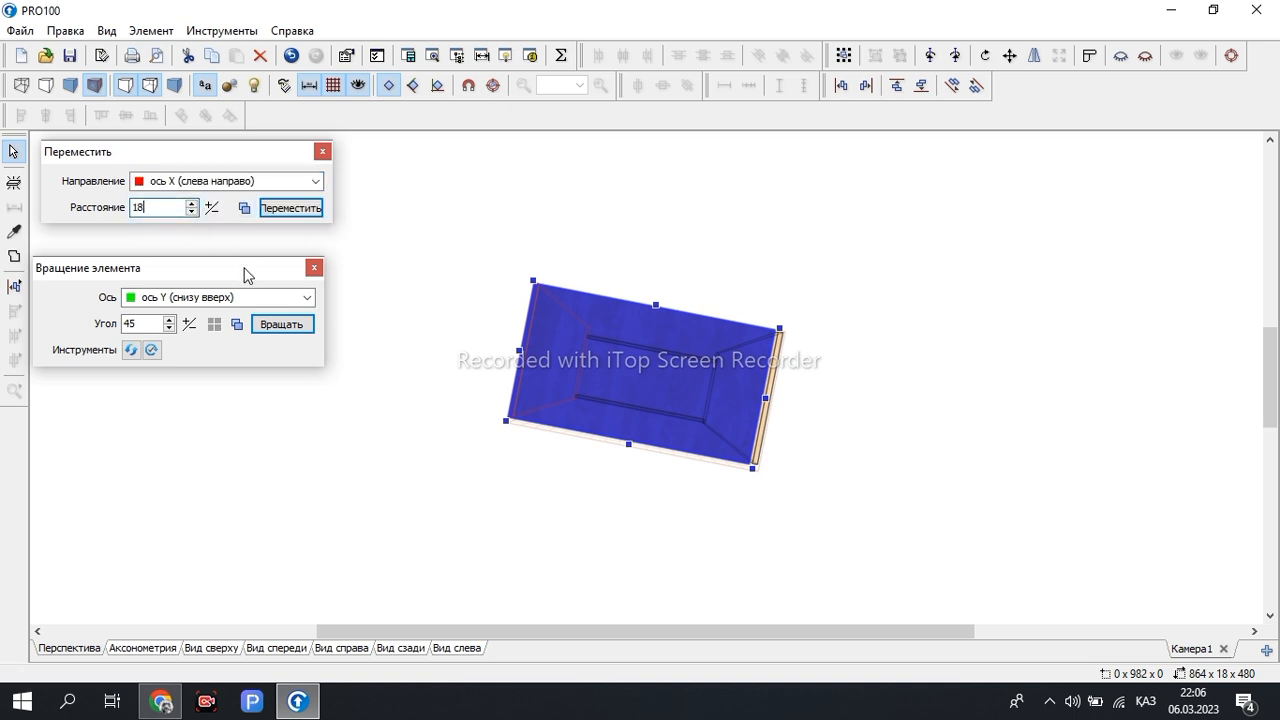
left_click(278, 209)
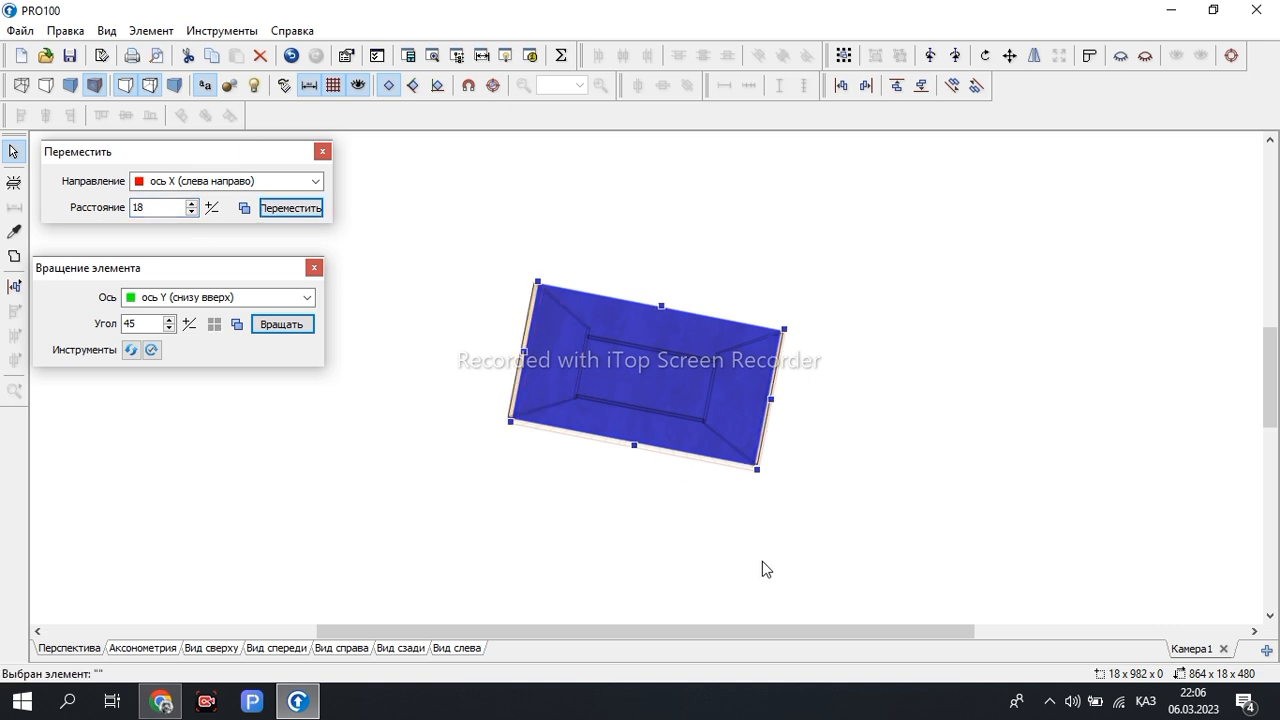
Lower the horizontal panel until it rests on the front and back bottom strips
middle_click_drag(757, 577, 777, 398)
left_click(921, 85)
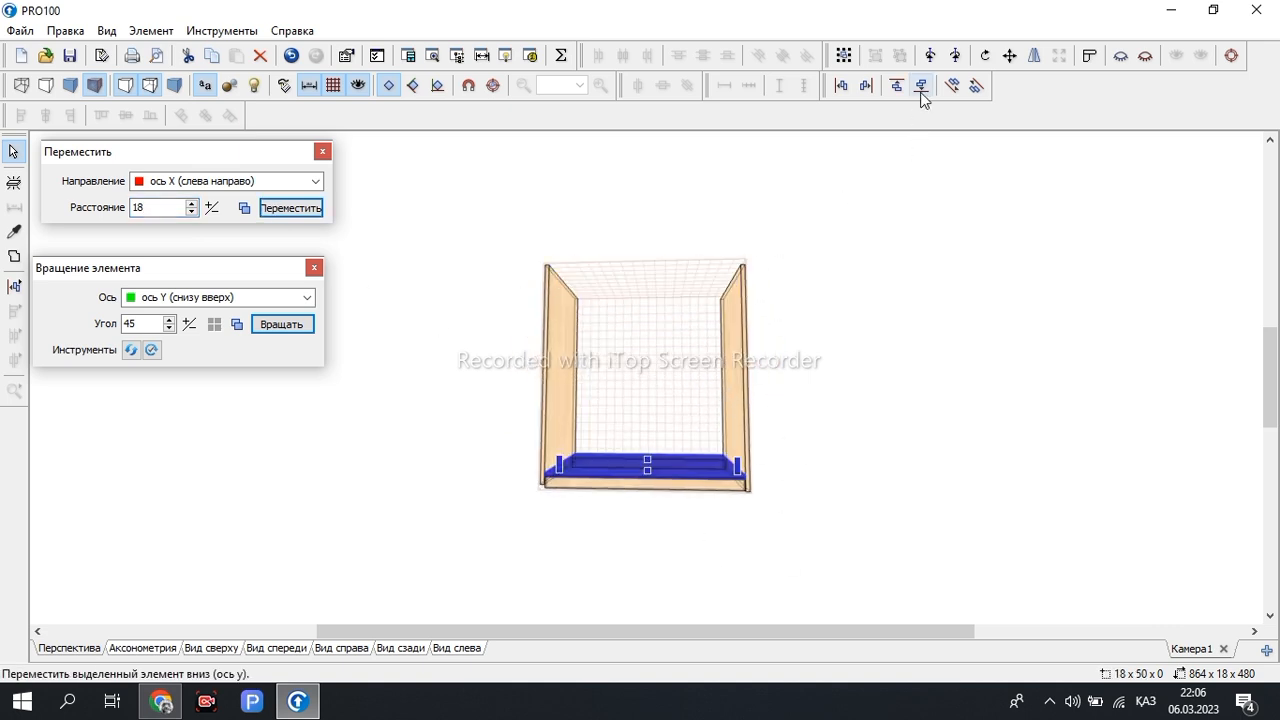
middle_click_drag(865, 431, 808, 518)
left_click(780, 464)
Add a new horizontal panel at the top of the cabinet, 900 wide, 18 high and 500 deep
middle_click_drag(704, 291, 695, 237)
left_click(13, 182)
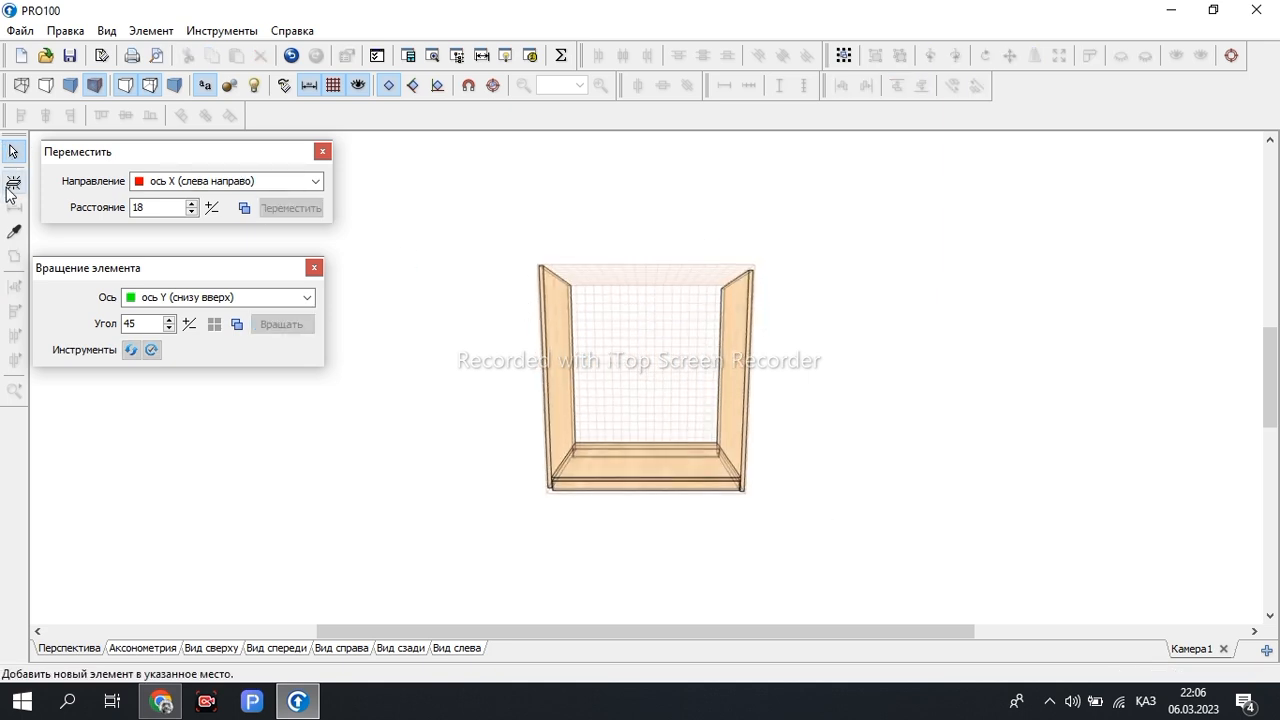
left_click(626, 278)
double_click(602, 264)
left_click(591, 276)
key("BackSpace")
key("BackSpace")
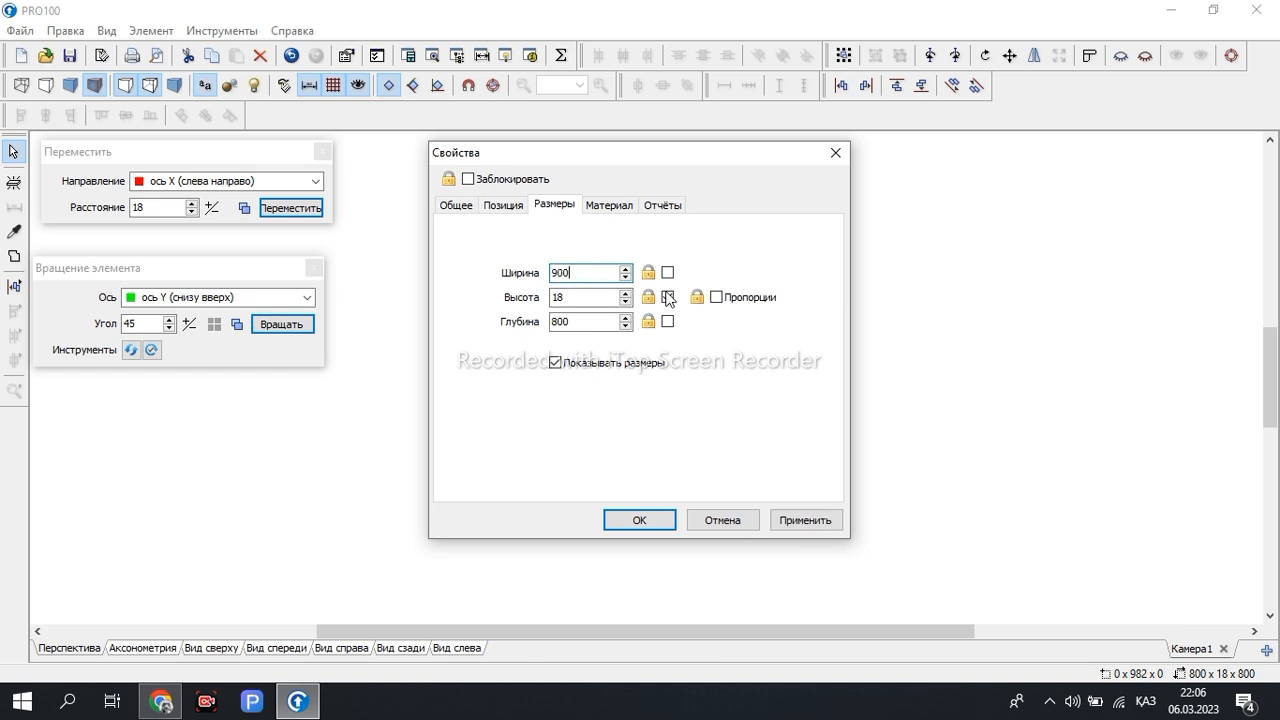
left_click(574, 297)
left_click(574, 320)
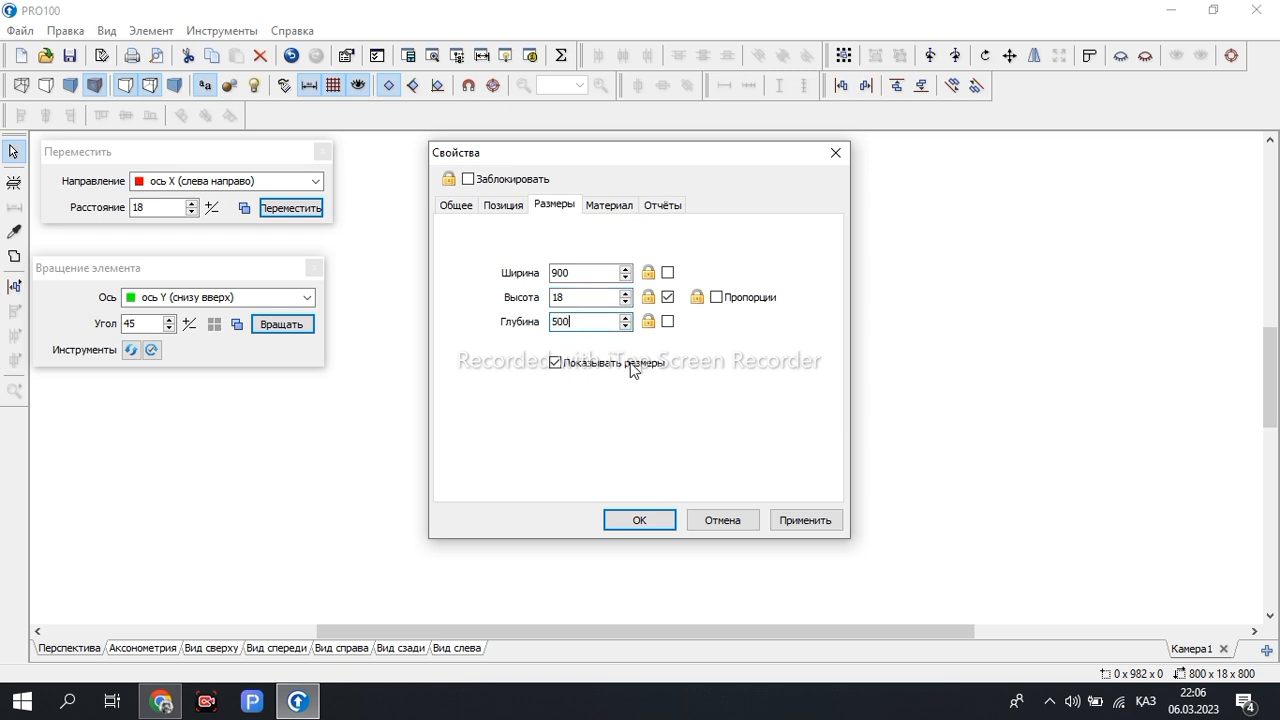
left_click(638, 520)
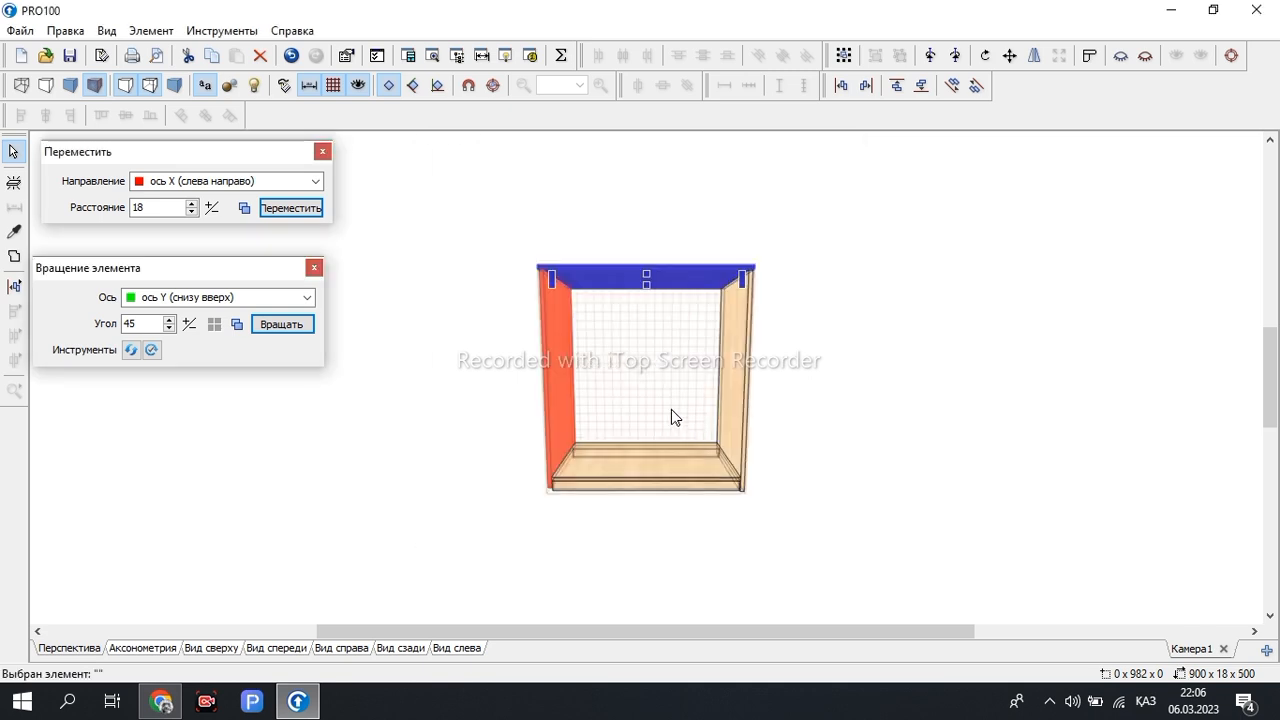
Examine from several angles how the top panel meets the sides, selecting the top, bottom and side panels in turn
left_click_drag(770, 310, 776, 484)
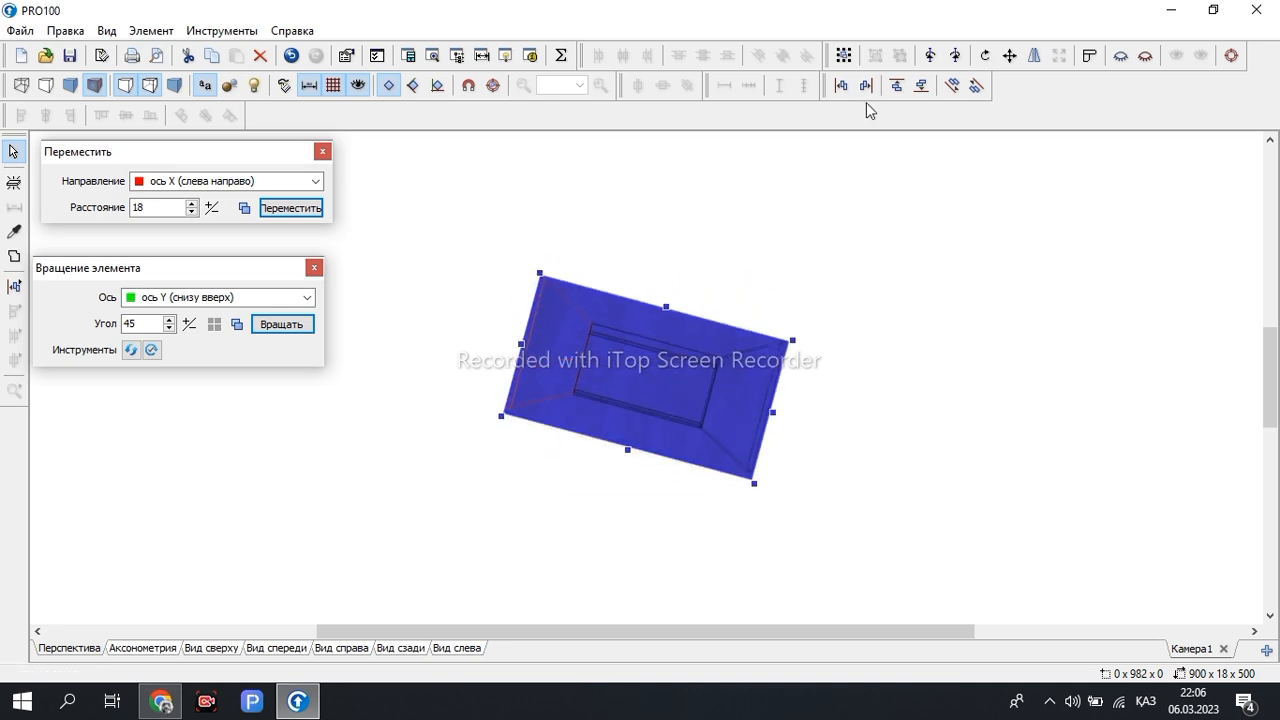
left_click_drag(853, 405, 872, 236)
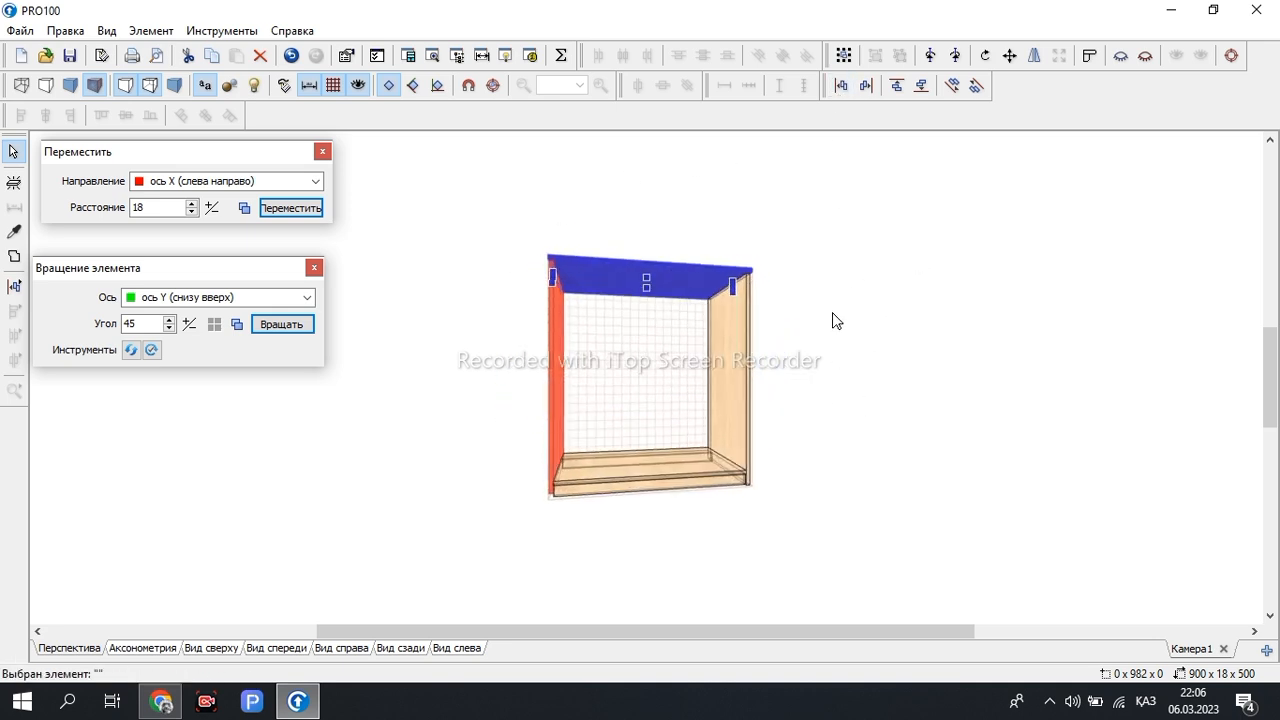
left_click(839, 316)
left_click_drag(630, 338, 586, 280)
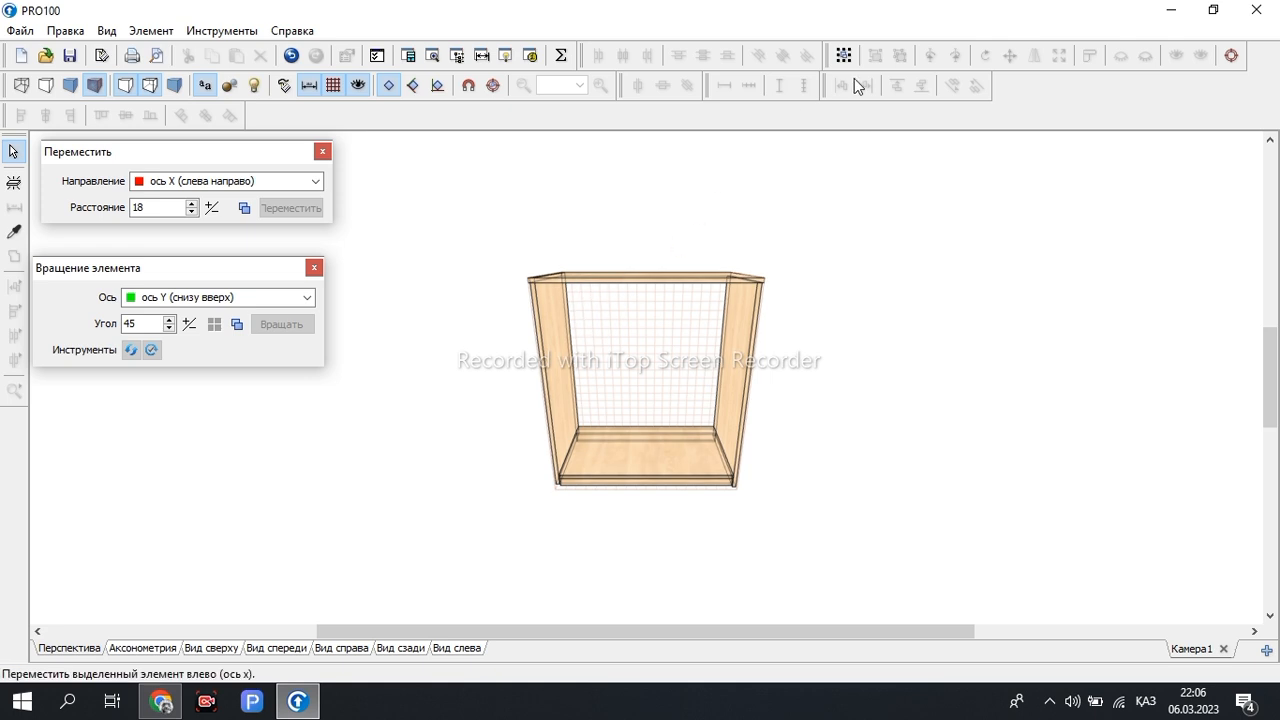
left_click(663, 284)
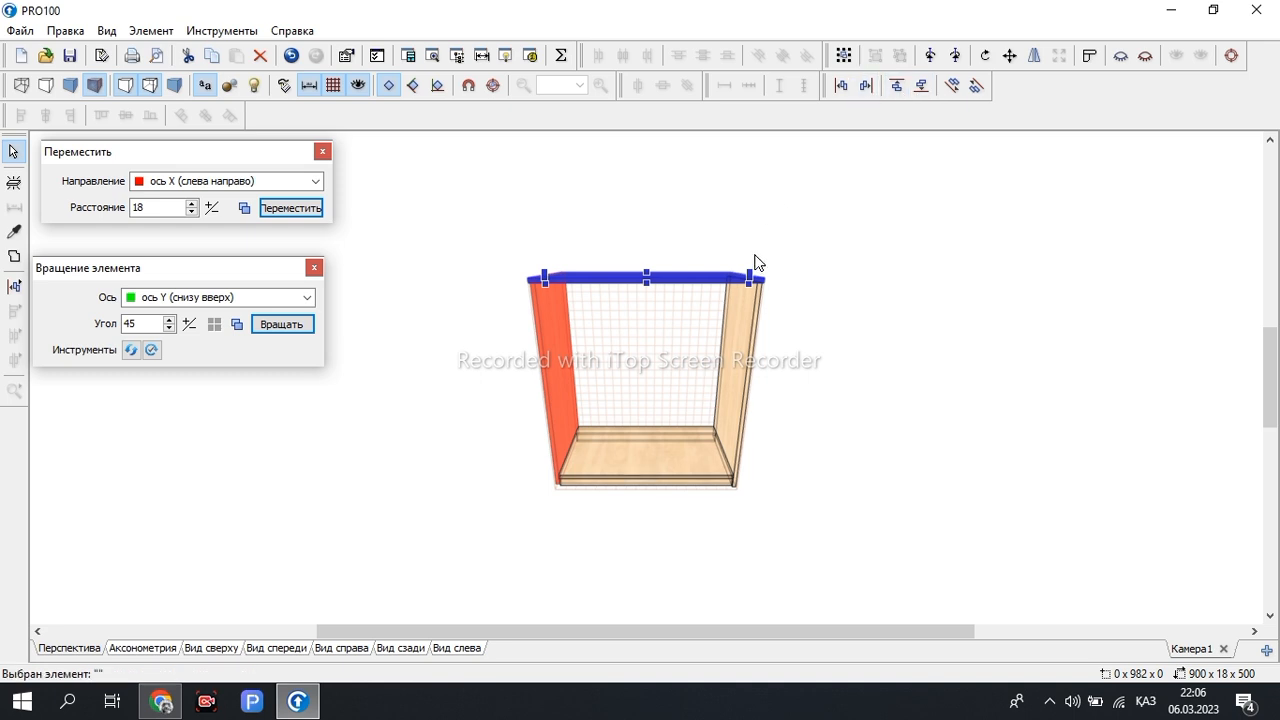
left_click_drag(590, 440, 601, 587)
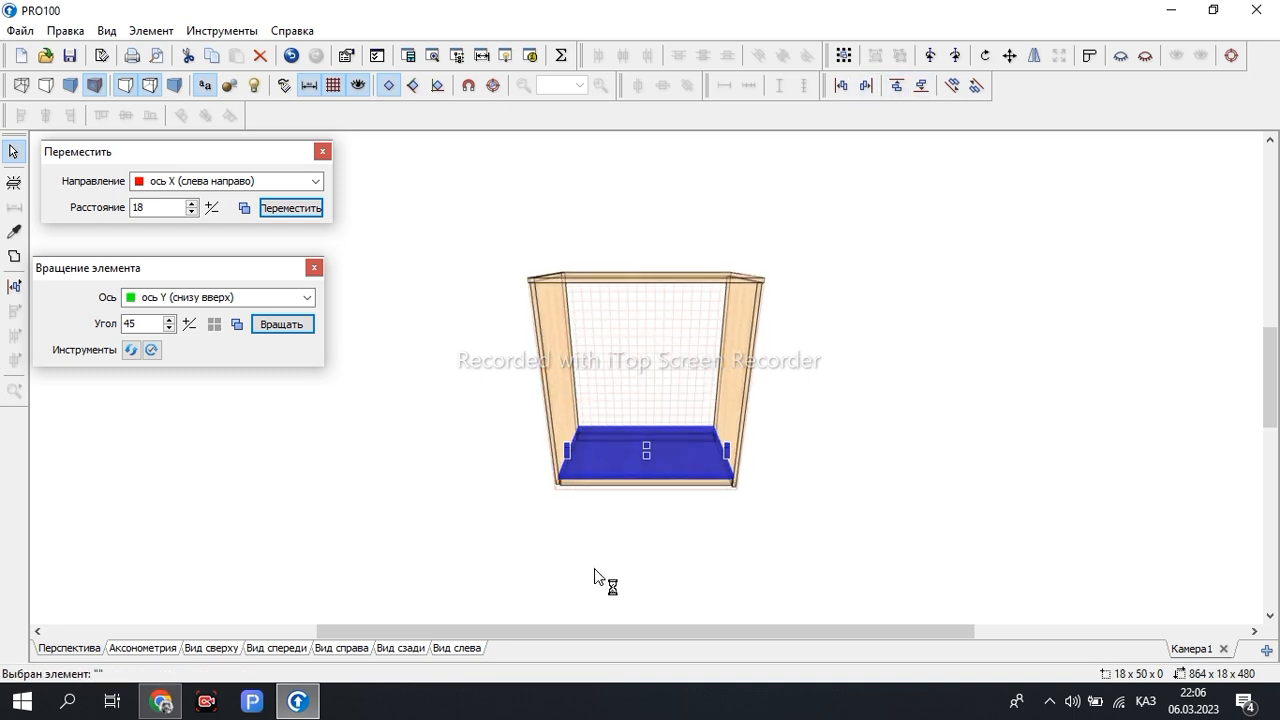
left_click(578, 280)
right_click_drag(717, 303, 776, 308)
scroll(597, 335, "up", 4)
scroll(593, 328, "down", 1)
scroll(600, 315, "down", 3)
right_click_drag(706, 349, 550, 346)
left_click(546, 358)
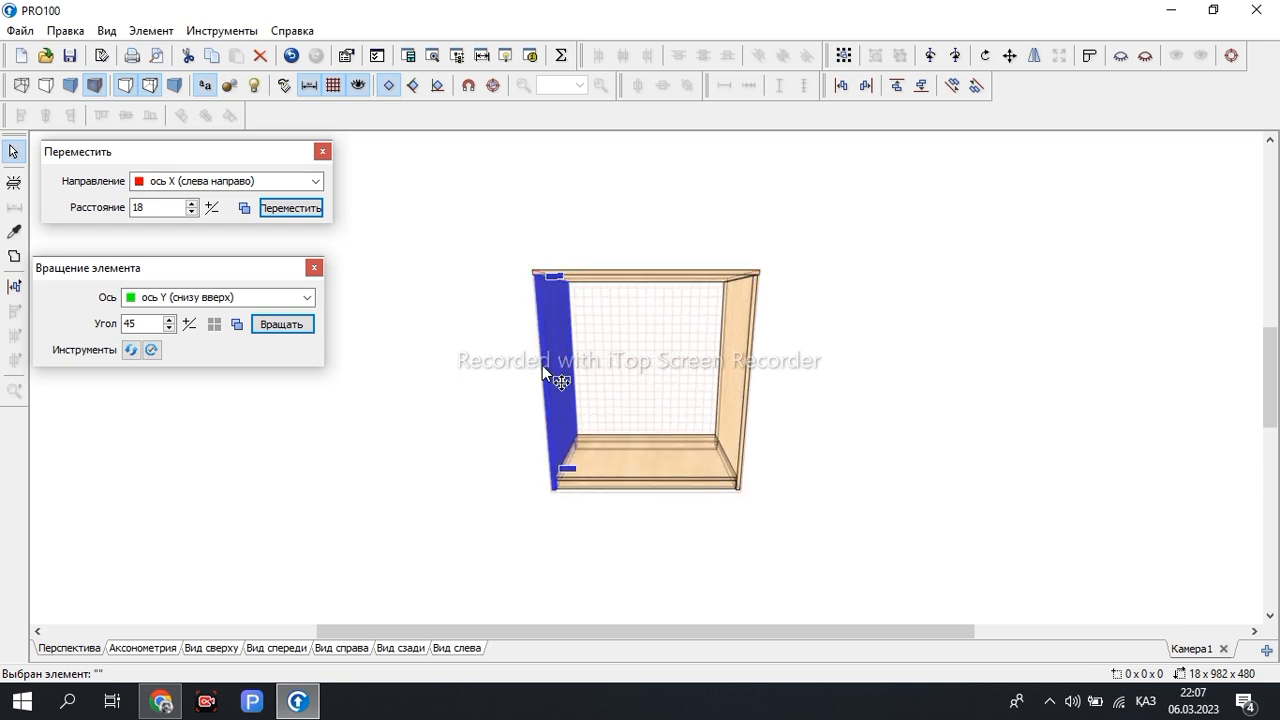
left_click(647, 284)
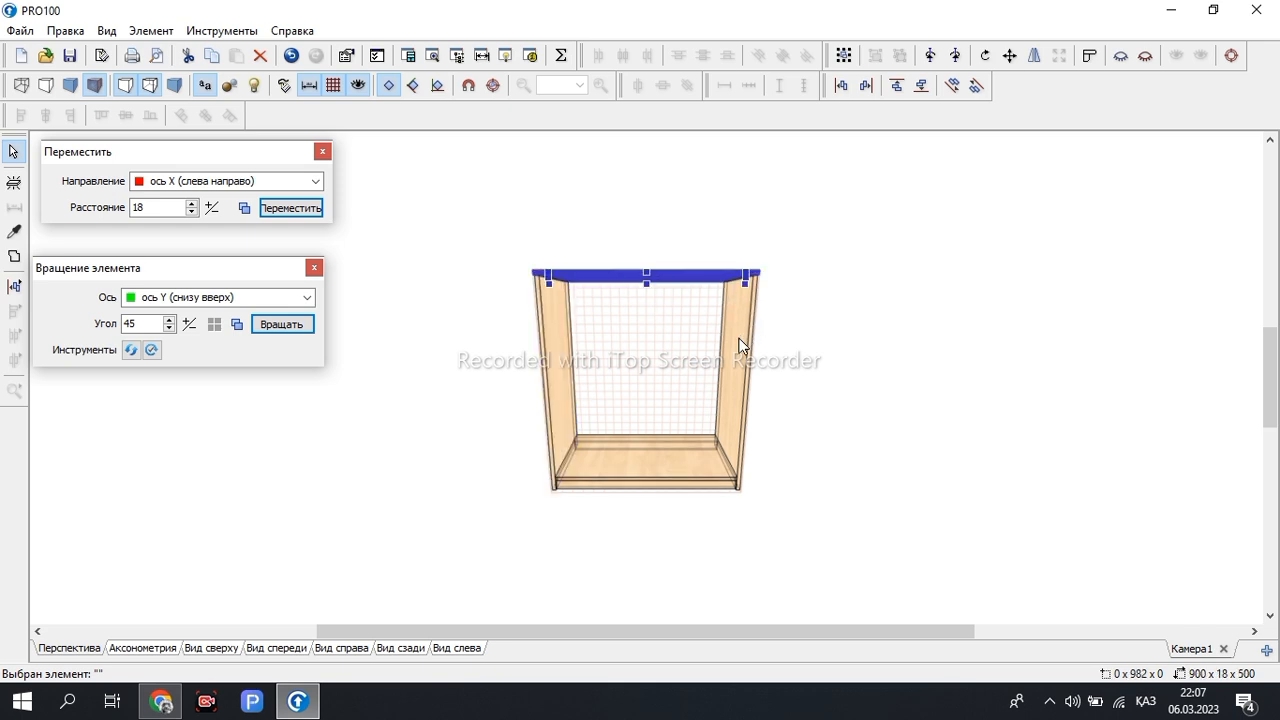
left_click(744, 324)
left_click(666, 276)
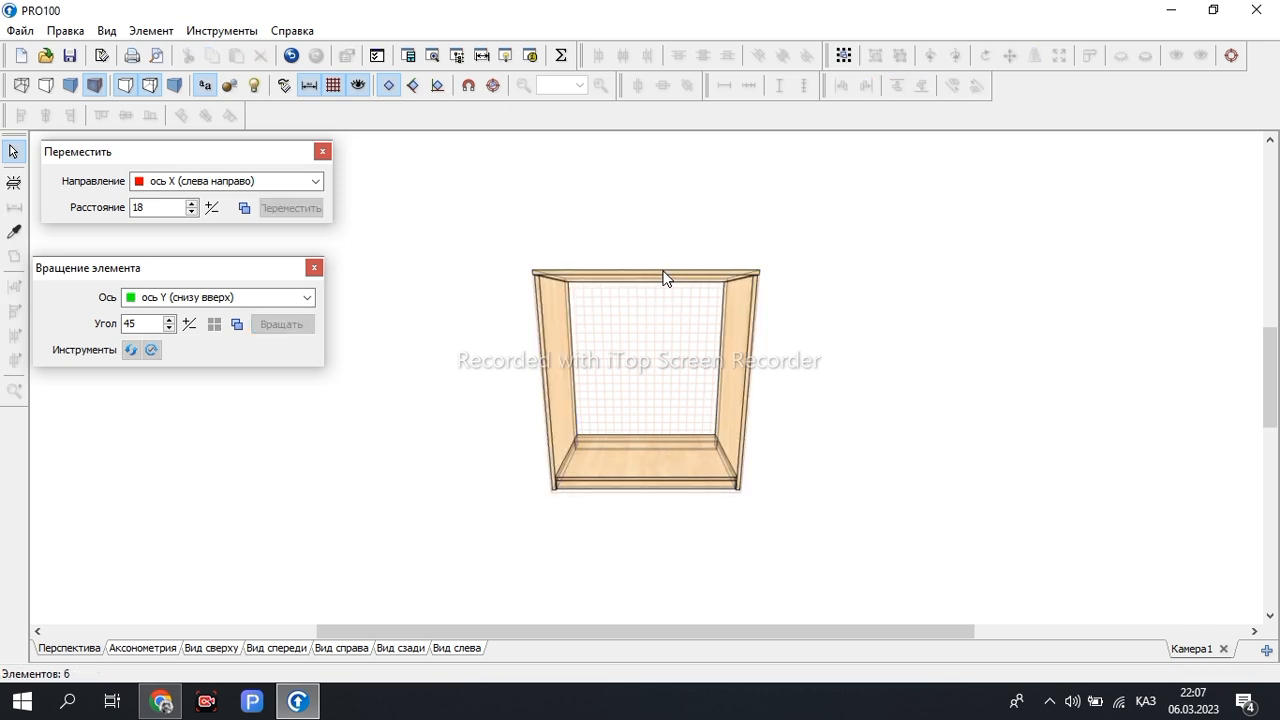
left_click(690, 476)
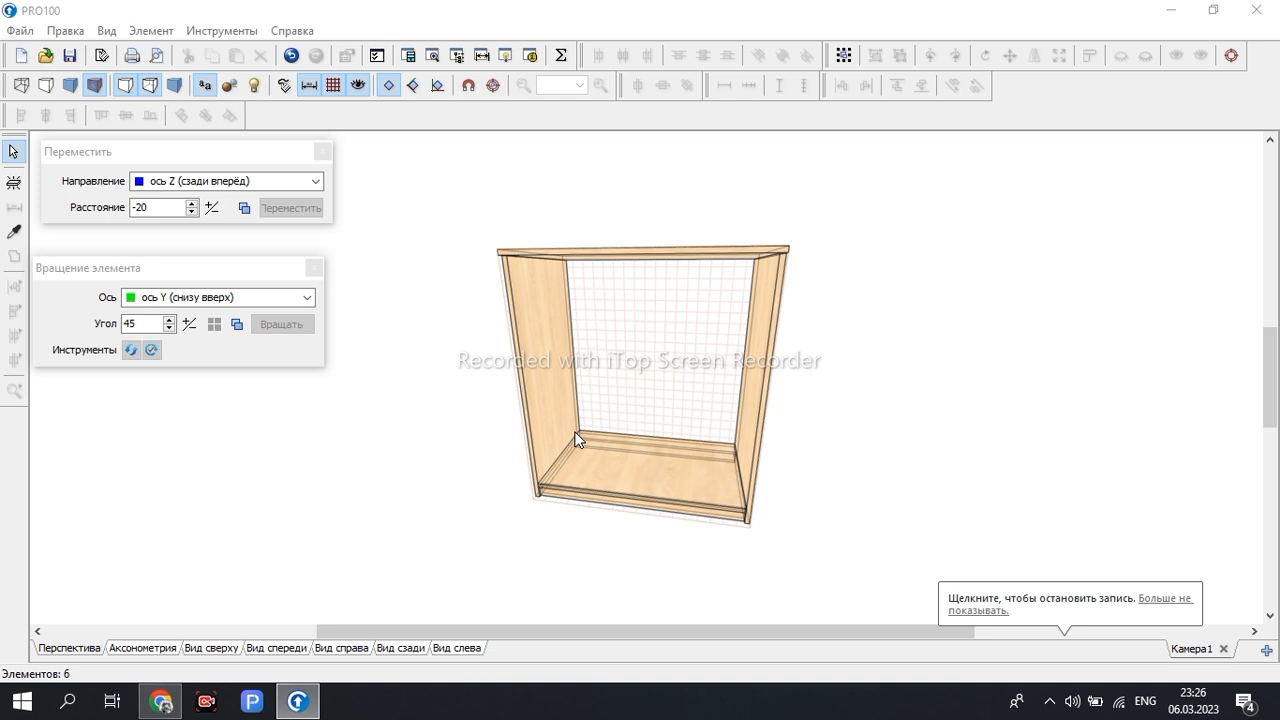
Clone the left side panel at a distance of 50 along the X axis
left_click_drag(644, 388, 569, 420)
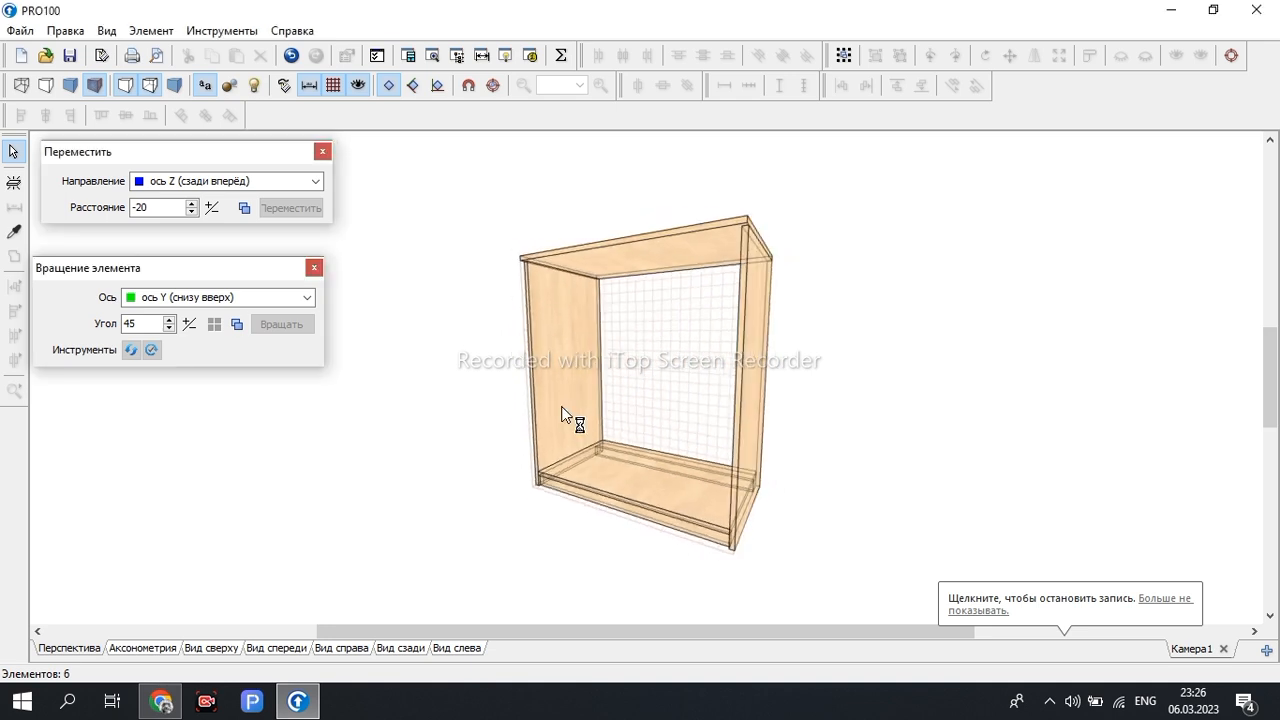
left_click(569, 420)
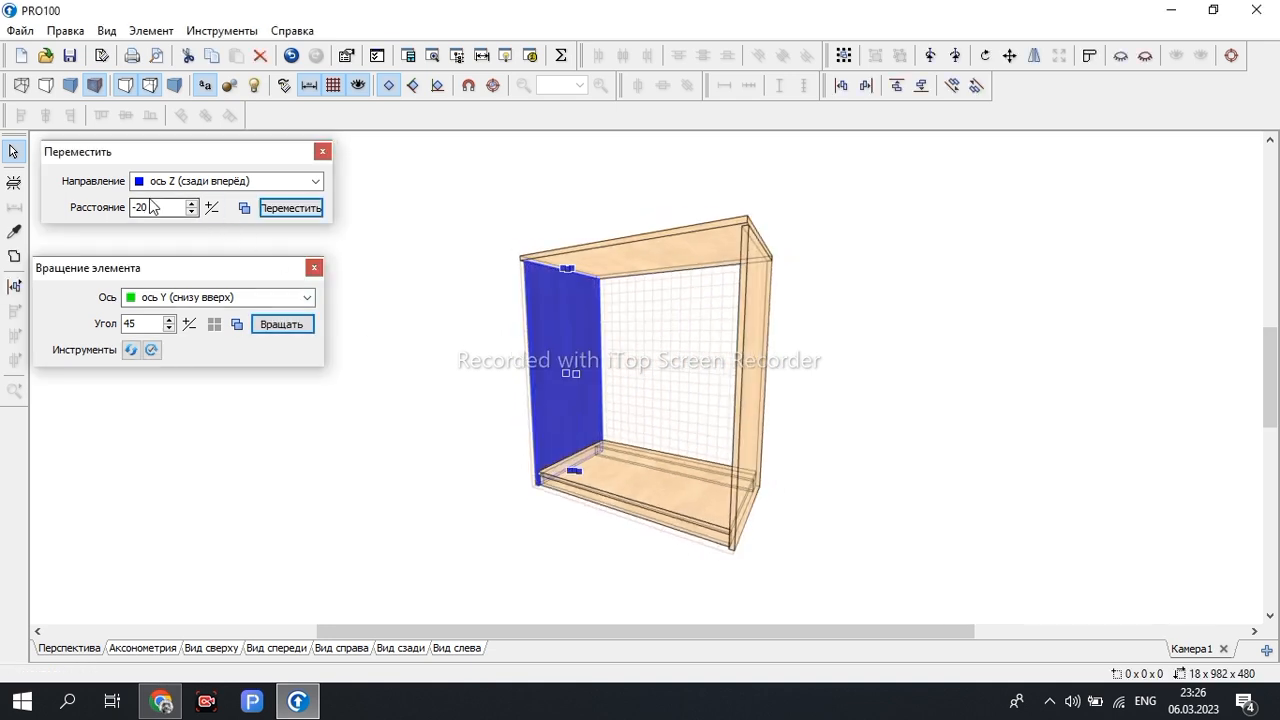
left_click(193, 184)
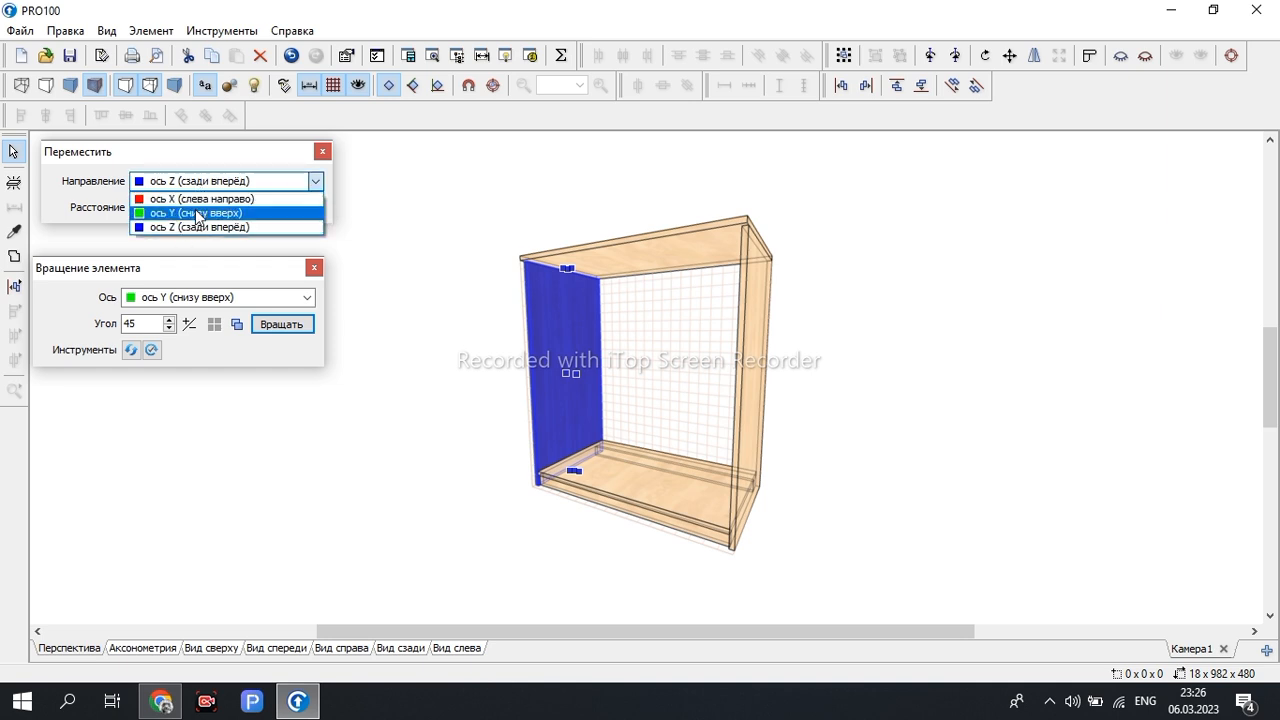
left_click(205, 200)
left_click(156, 207)
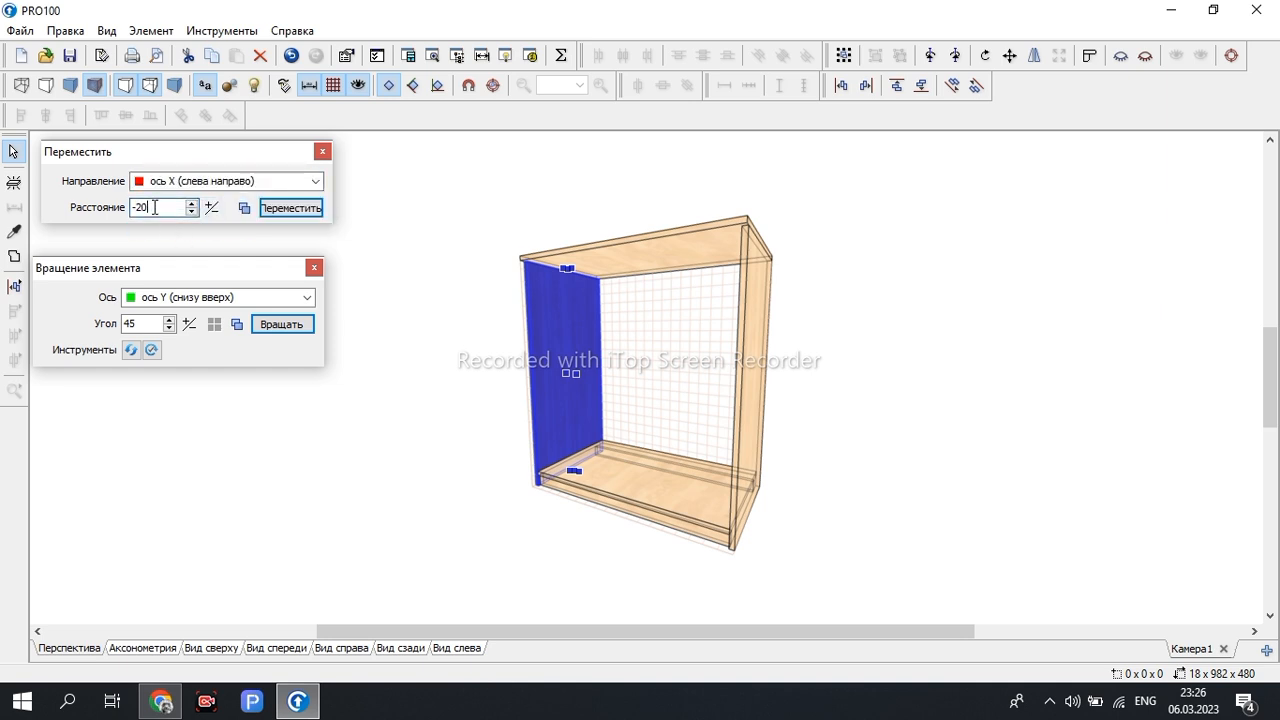
type("50")
left_click(246, 210)
left_click(296, 208)
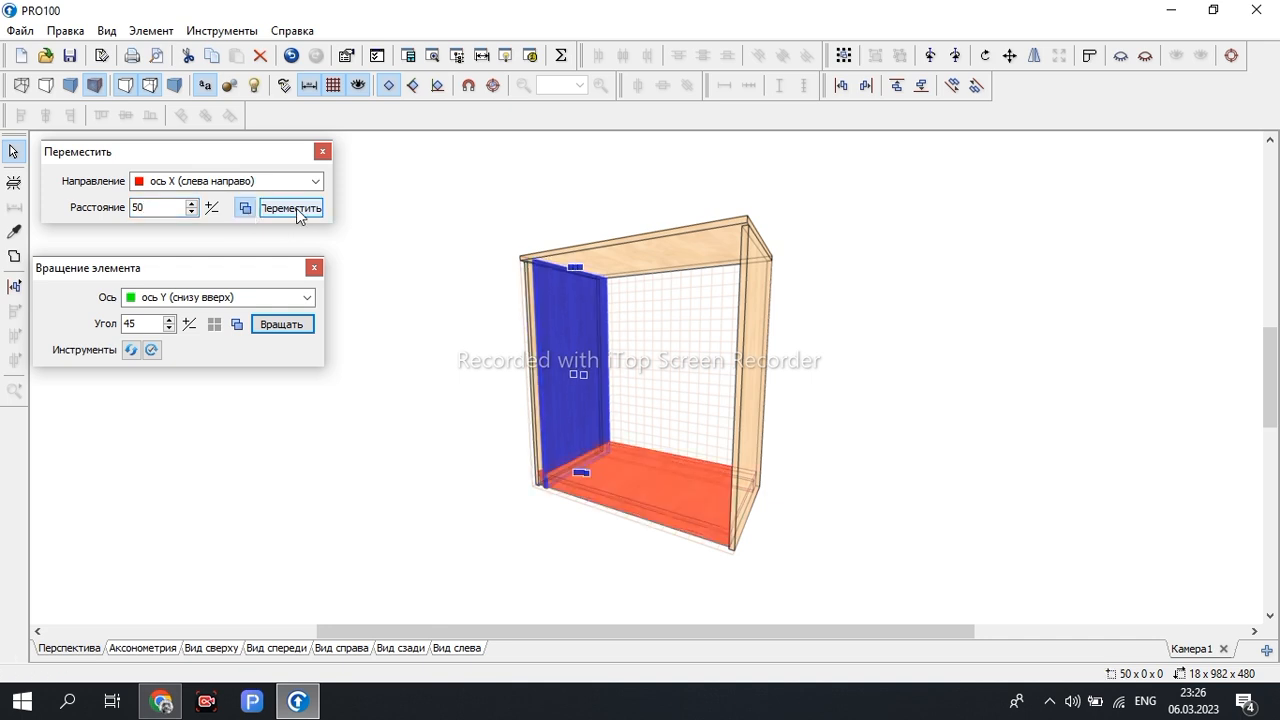
Resize the cloned panel to 170 high and 455 deep
double_click(573, 337)
left_click(581, 297)
key("BackSpace")
key("BackSpace")
key("BackSpace")
type("170")
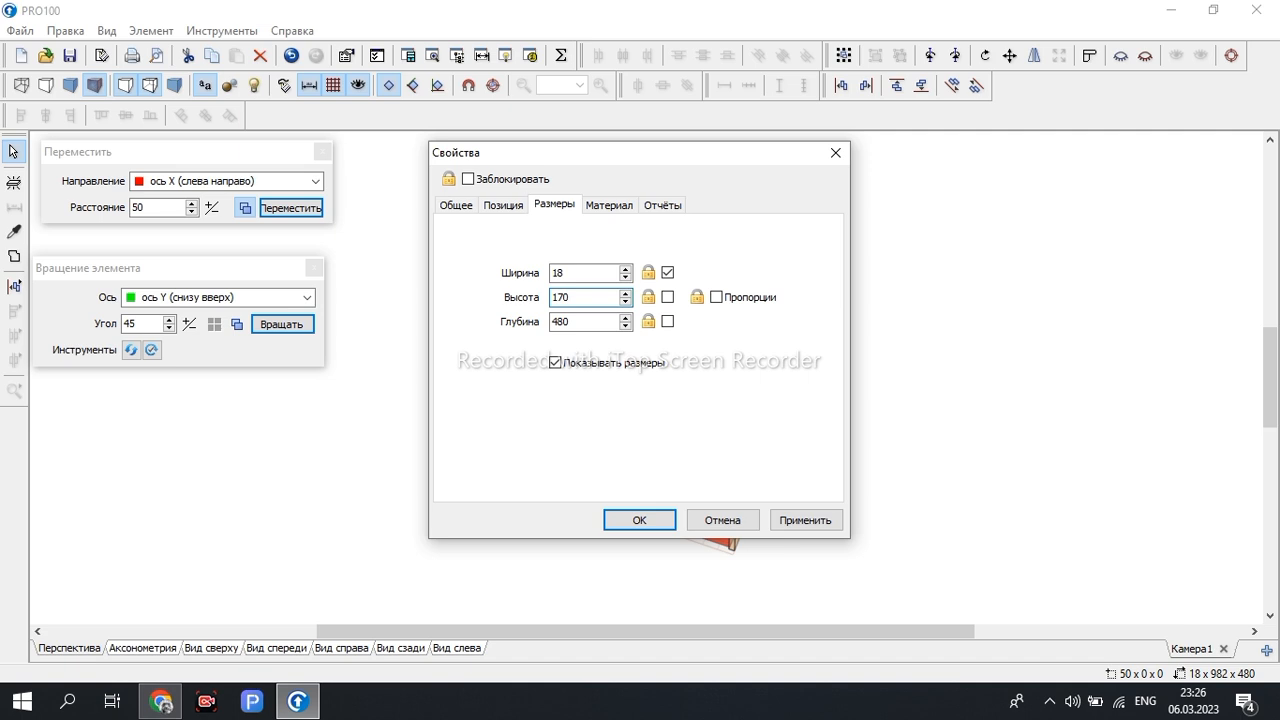
left_click(580, 320)
key("BackSpace")
key("BackSpace")
type("55")
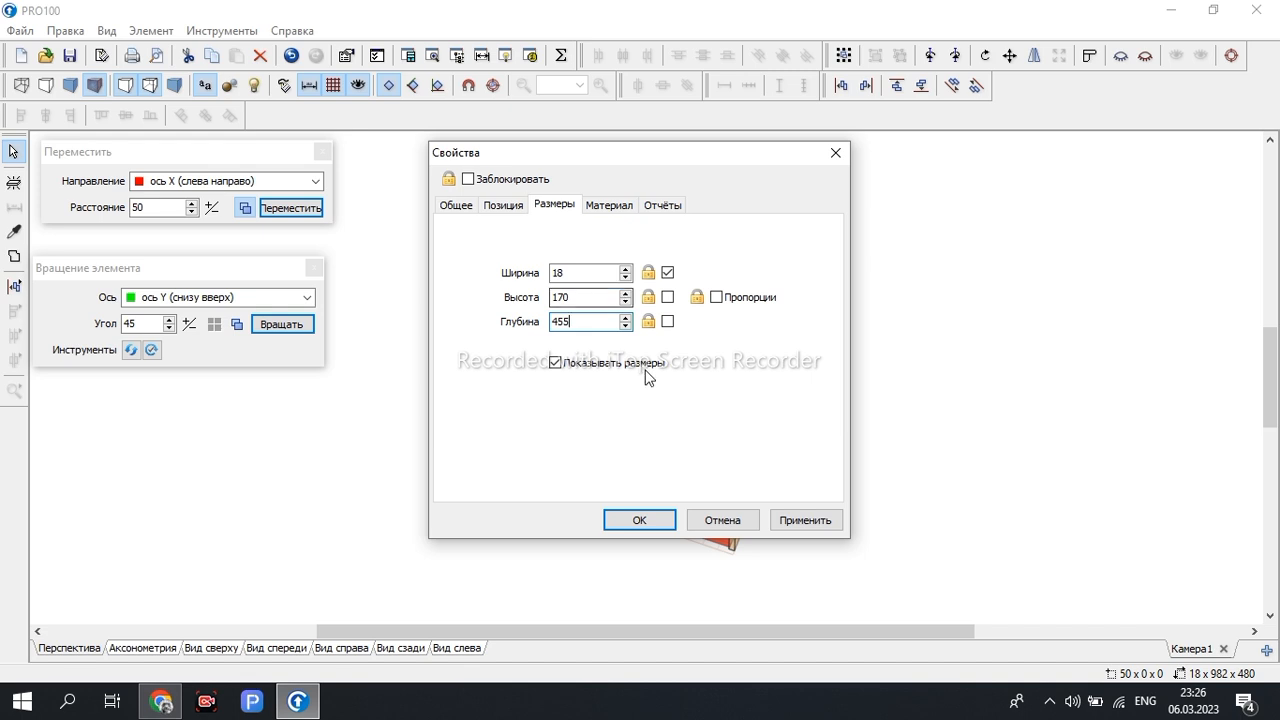
left_click(660, 522)
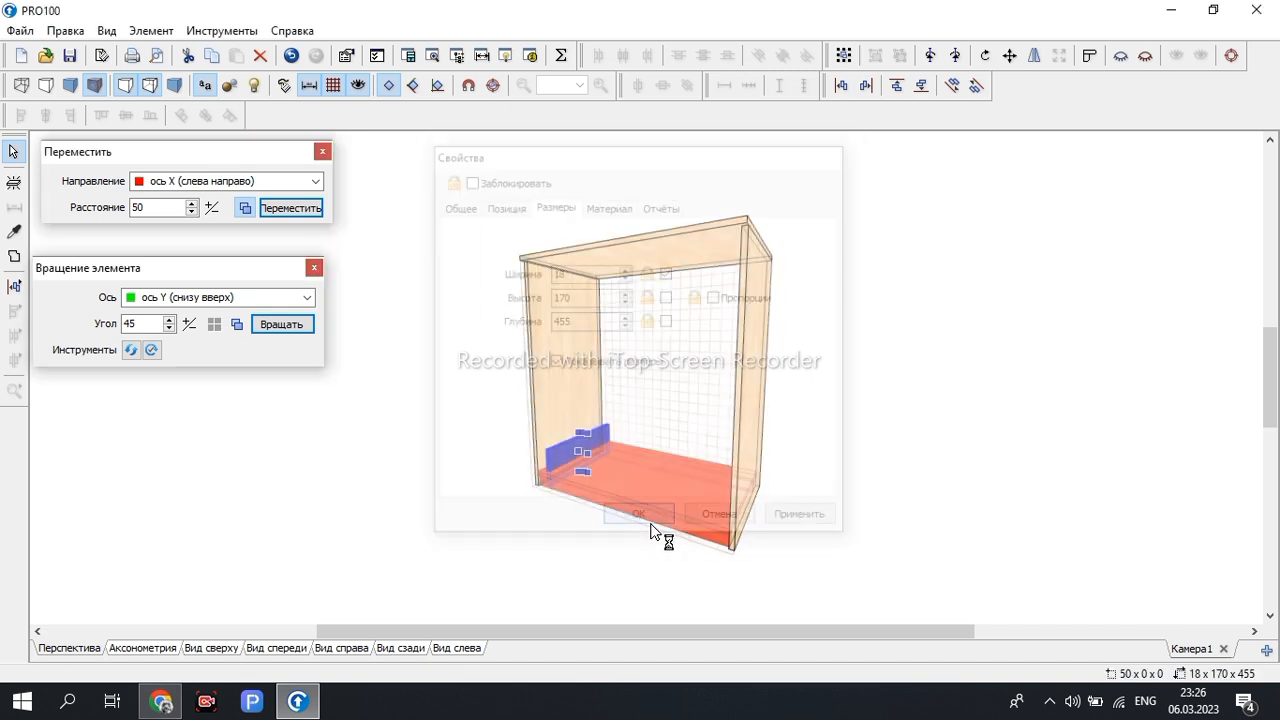
Place the small panel against the left side, resting on the bottom panel and shifted fully to the front
left_click(574, 450)
left_click_drag(580, 586, 610, 569)
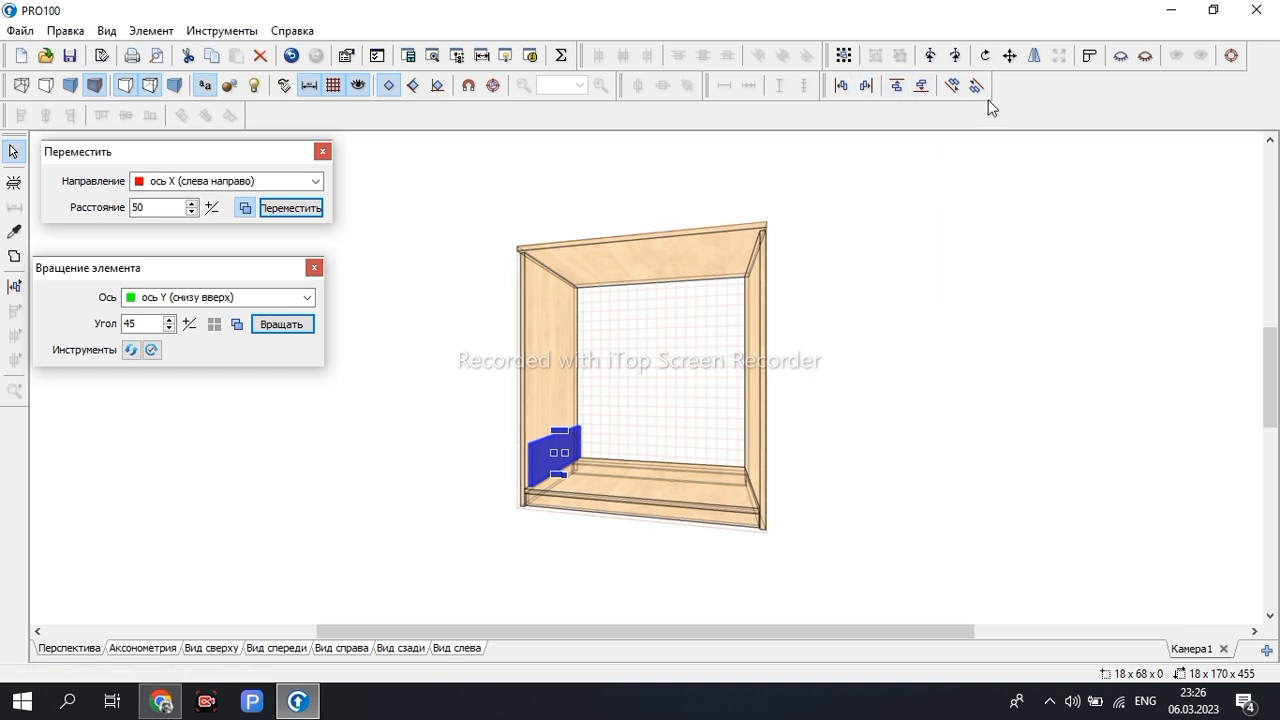
left_click(952, 86)
Move the small panel by -20 along the Z axis with cloning turned off
left_click(155, 205)
key("BackSpace")
key("BackSpace")
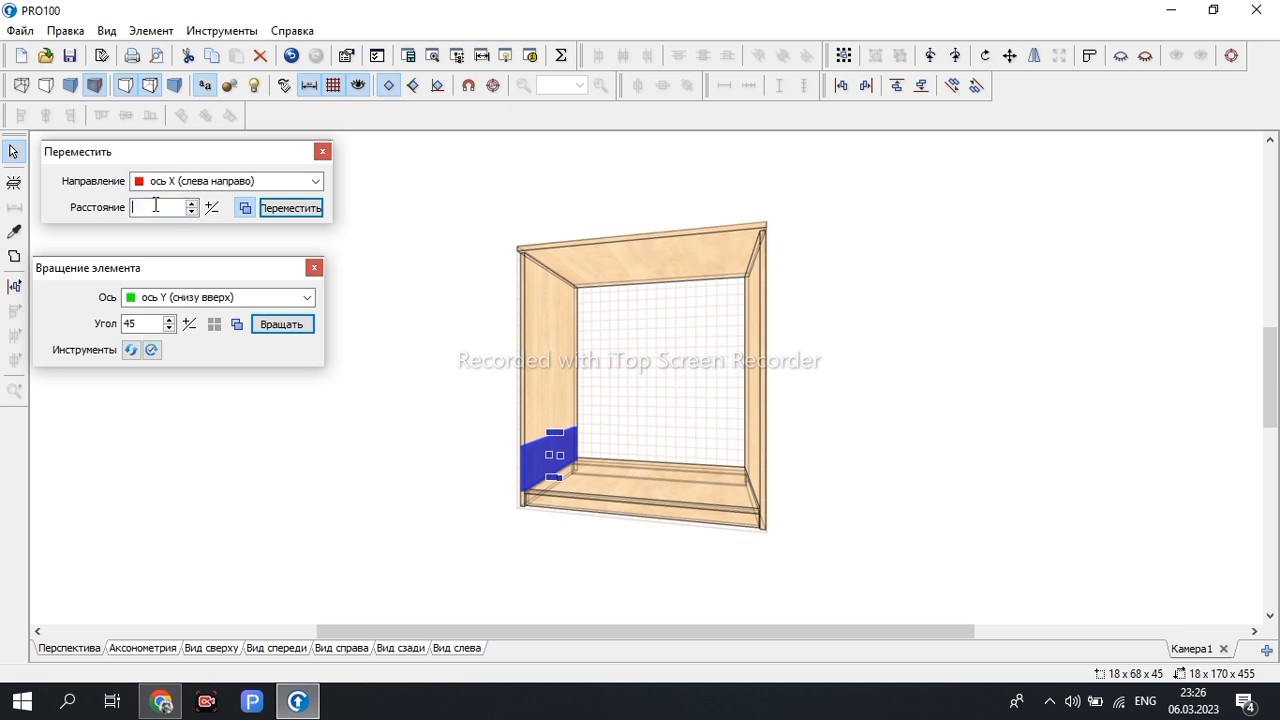
type("20")
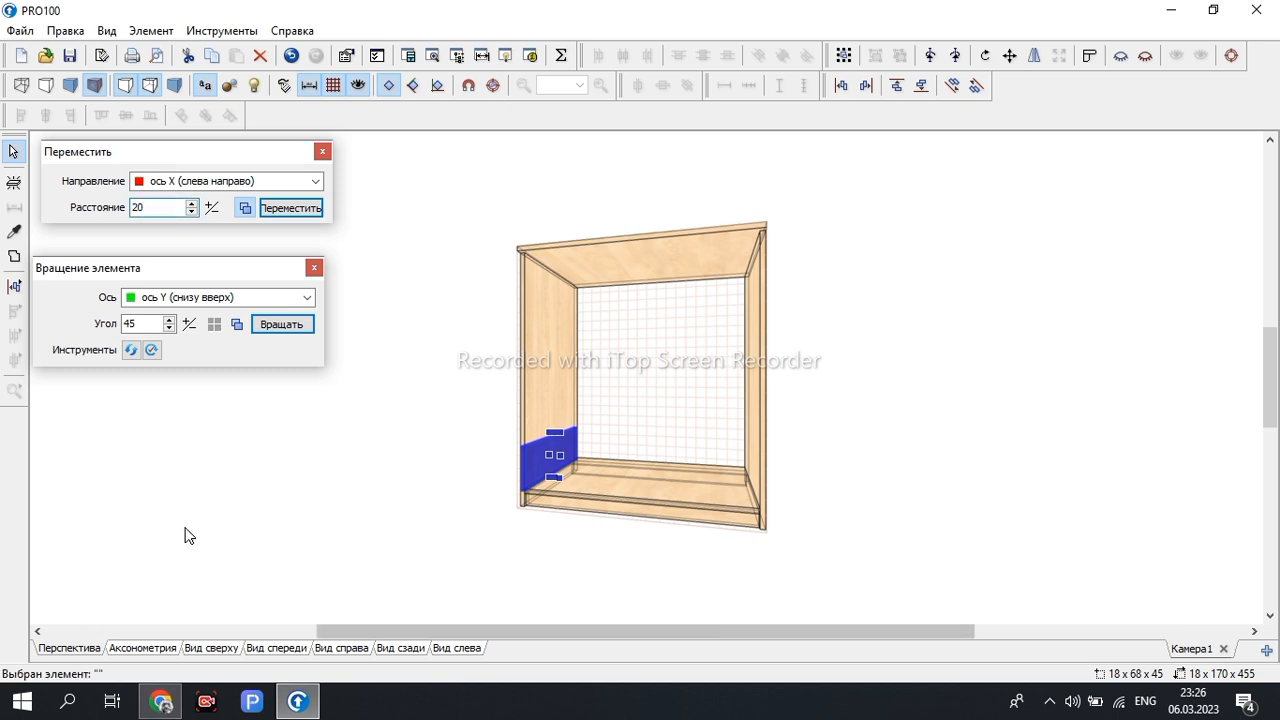
left_click(215, 213)
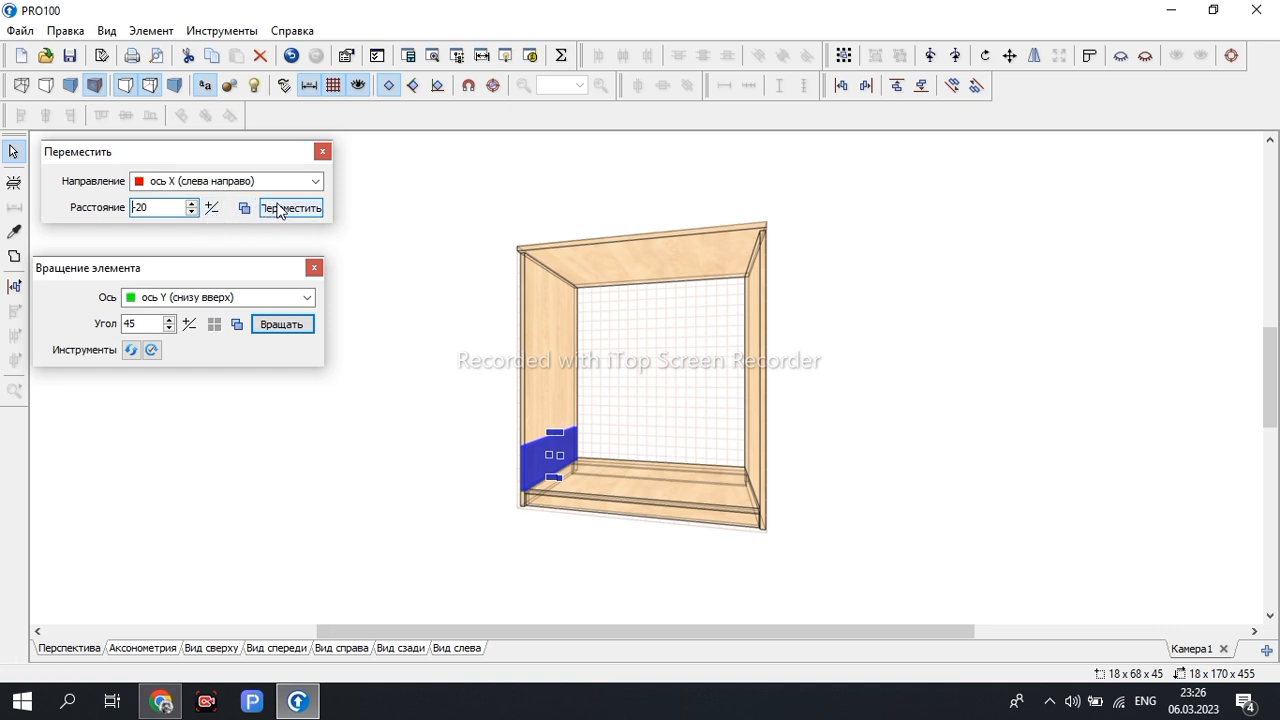
left_click(184, 191)
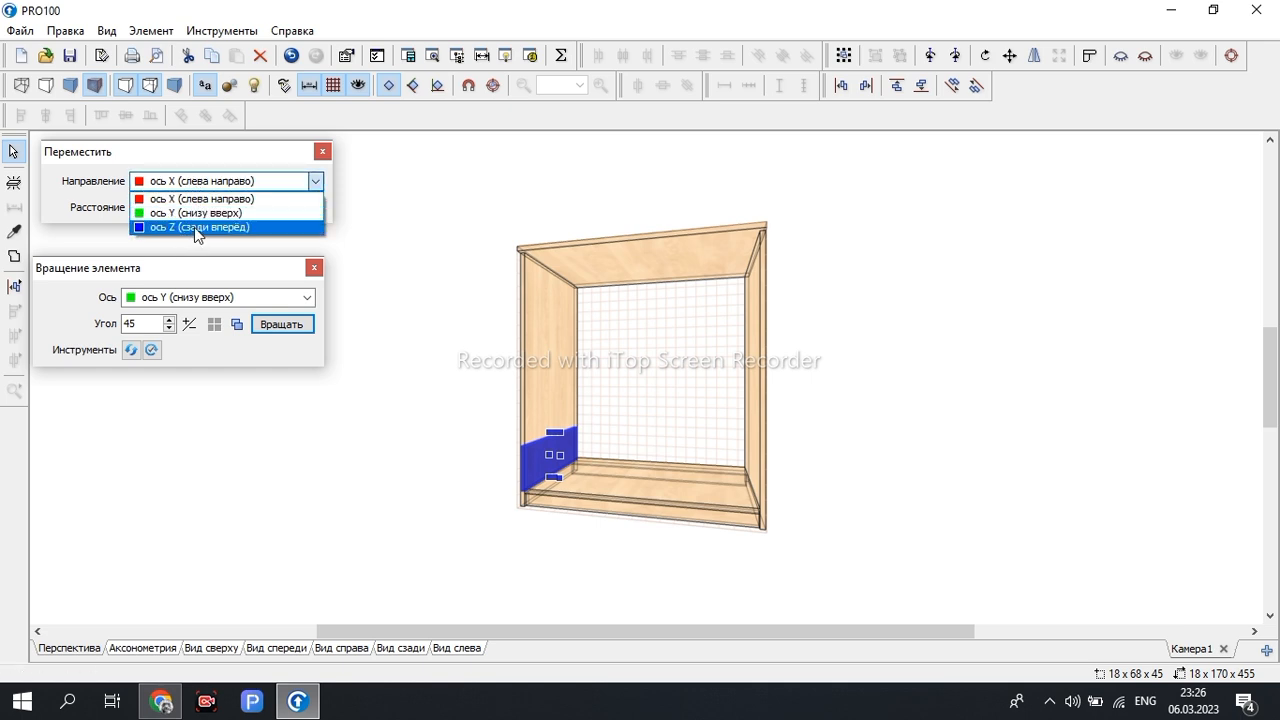
left_click(195, 226)
left_click(276, 210)
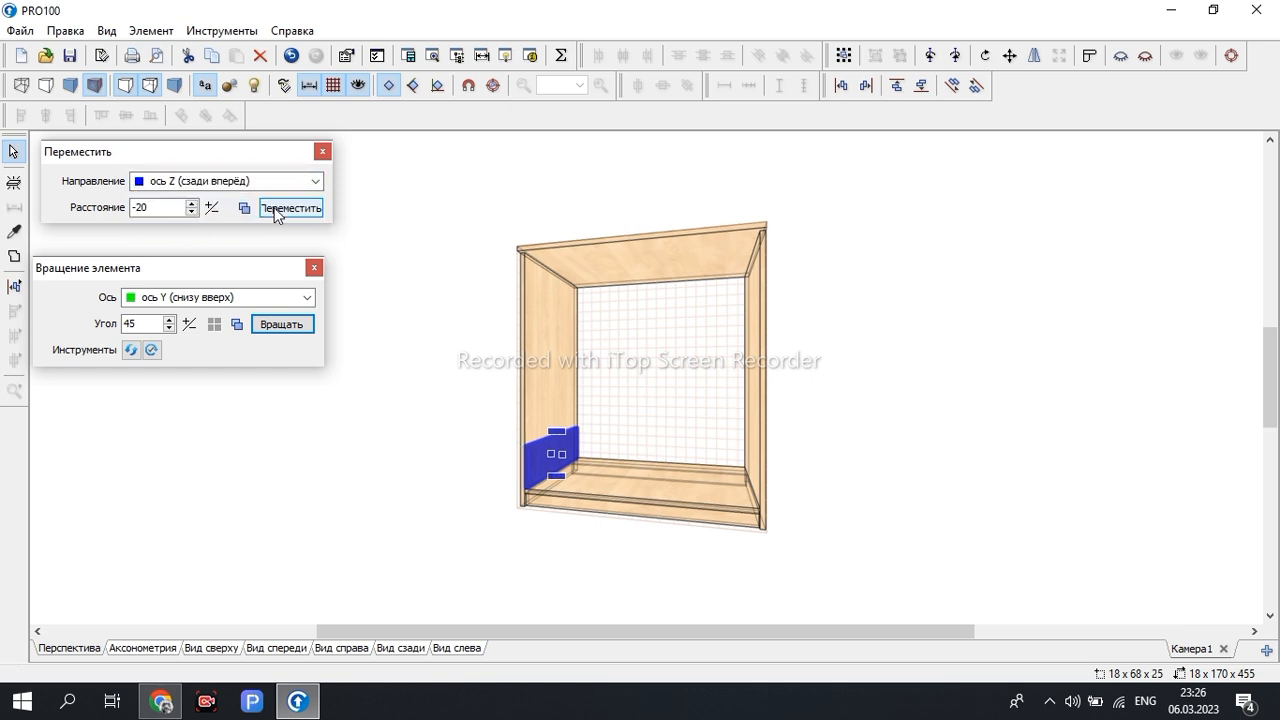
mouse_move(623, 577)
right_mouse_down()
mouse_move(614, 606)
mouse_move(632, 560)
right_mouse_up()
scroll(528, 494, "up", 3)
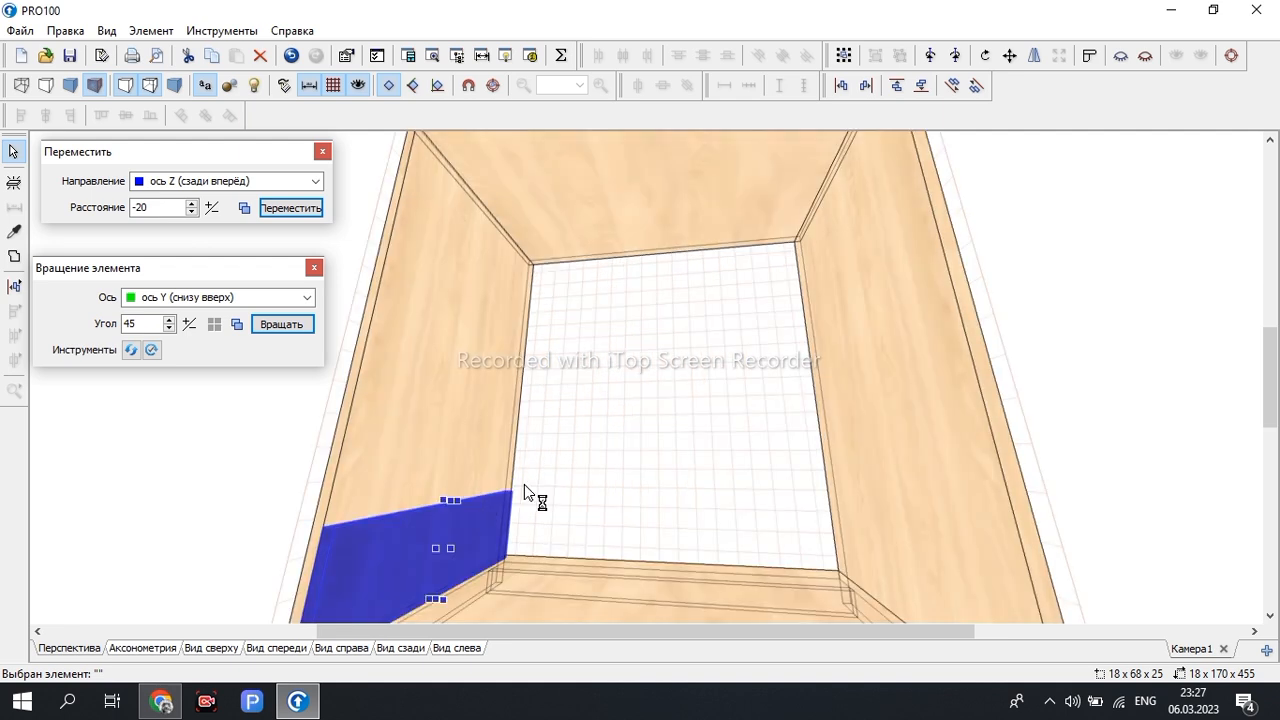
Move the small panel at the left side by 13 along the X axis
scroll(522, 494, "down", 3)
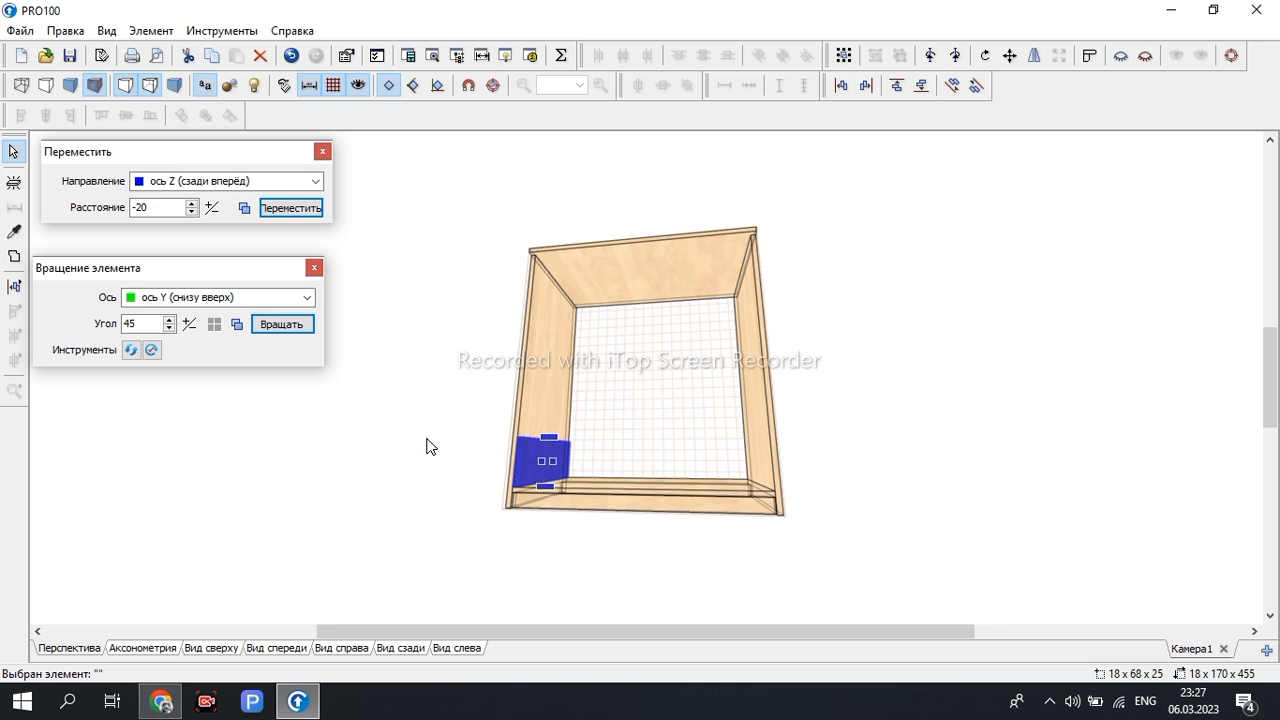
left_click(194, 181)
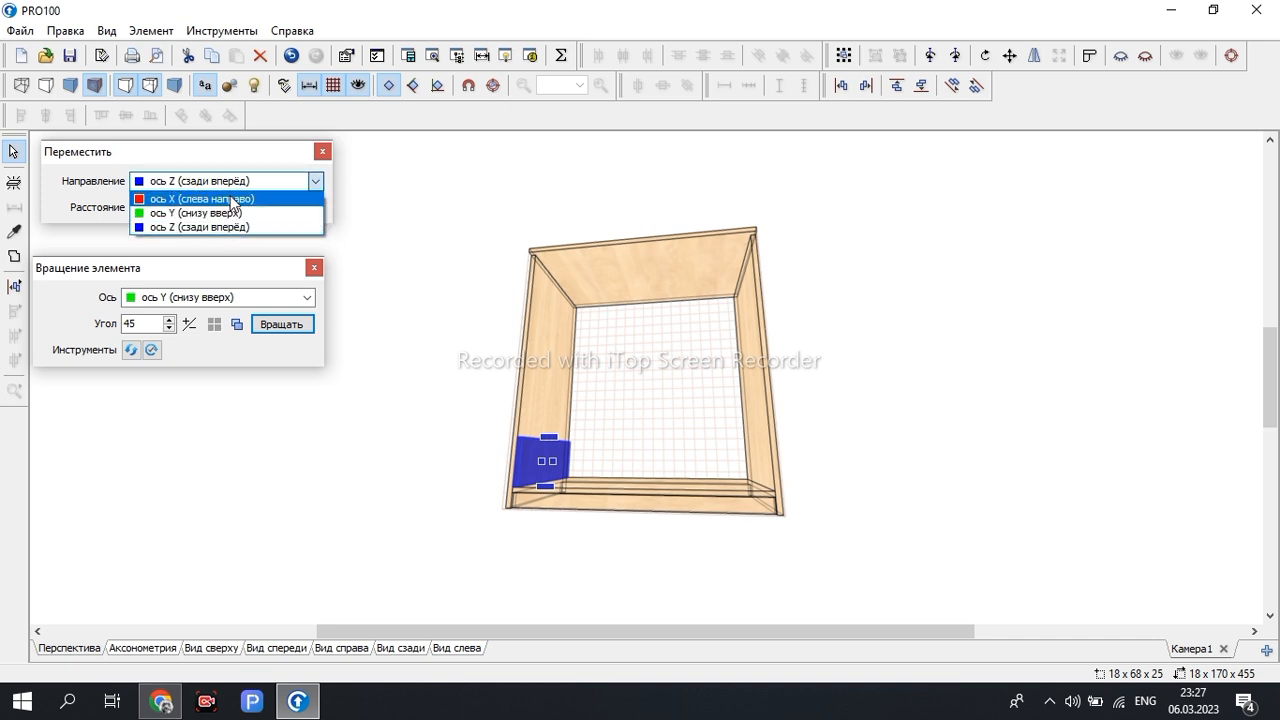
left_click(196, 198)
double_click(166, 208)
type("-20")
key("BackSpace")
key("BackSpace")
key("BackSpace")
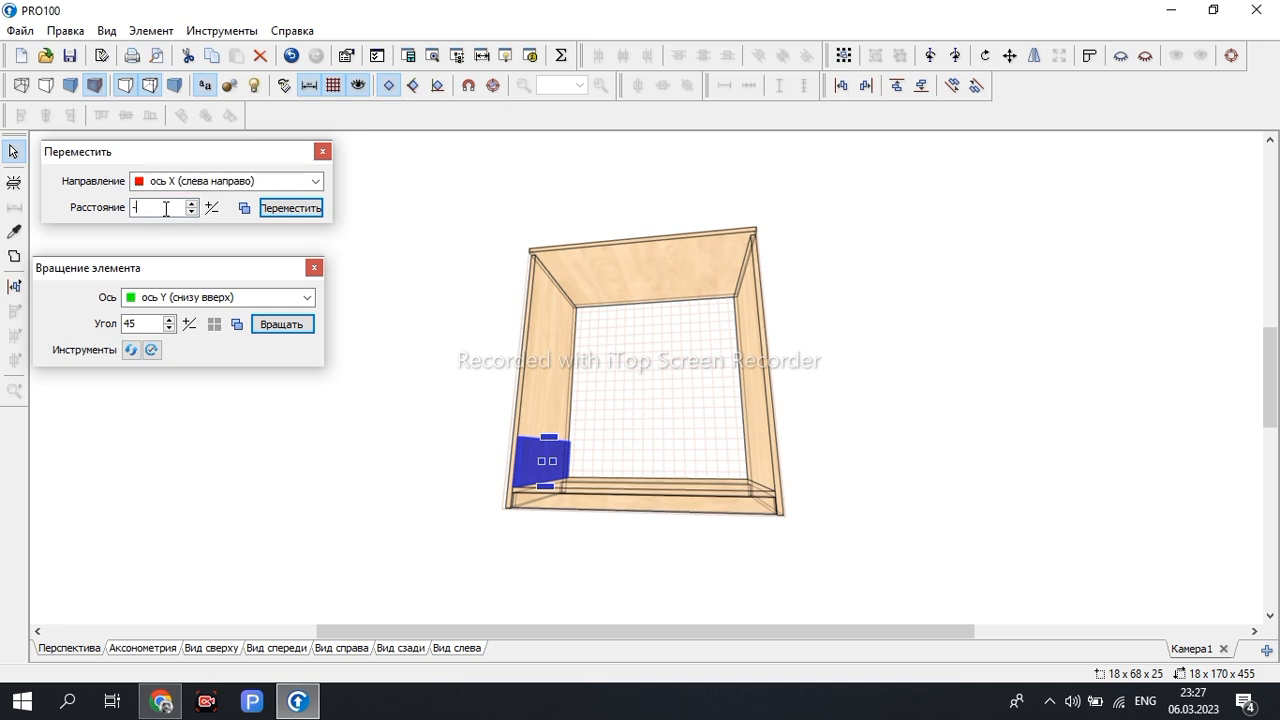
type("13")
left_click(287, 208)
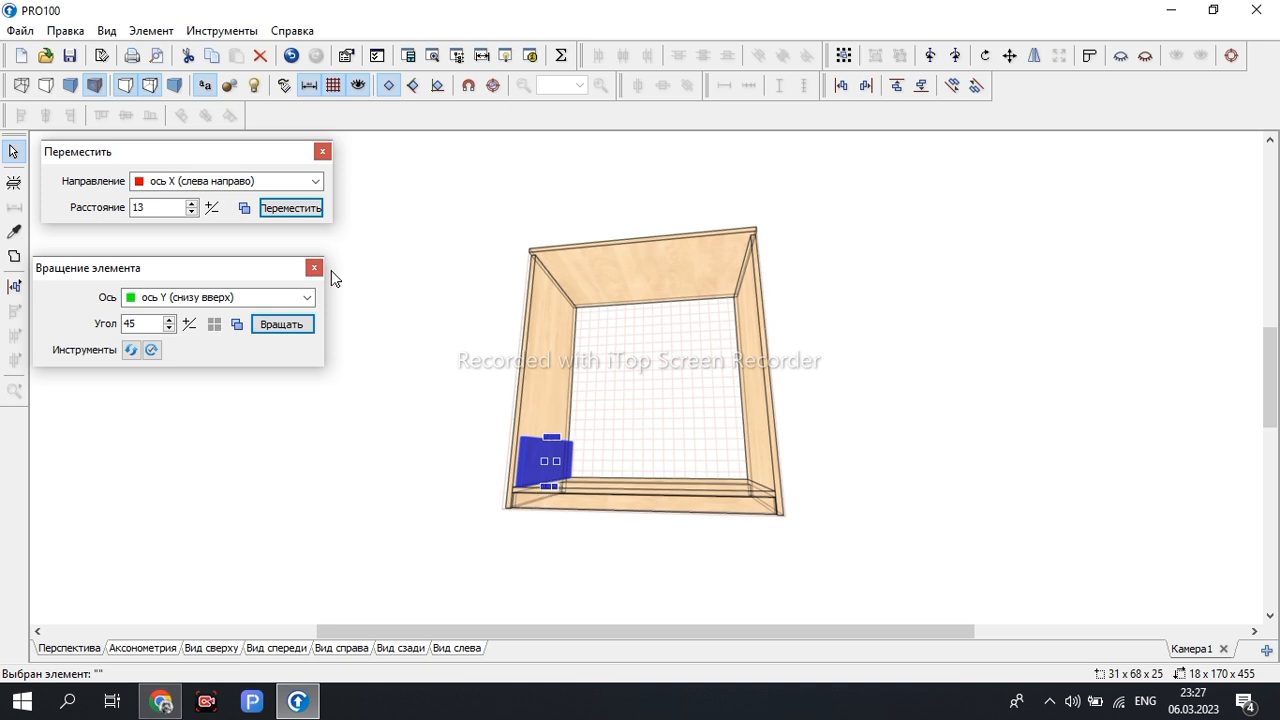
Raise the small panel by 25 along the Y axis with cloning turned off
left_click(168, 207)
key("BackSpace")
key("BackSpace")
type("25")
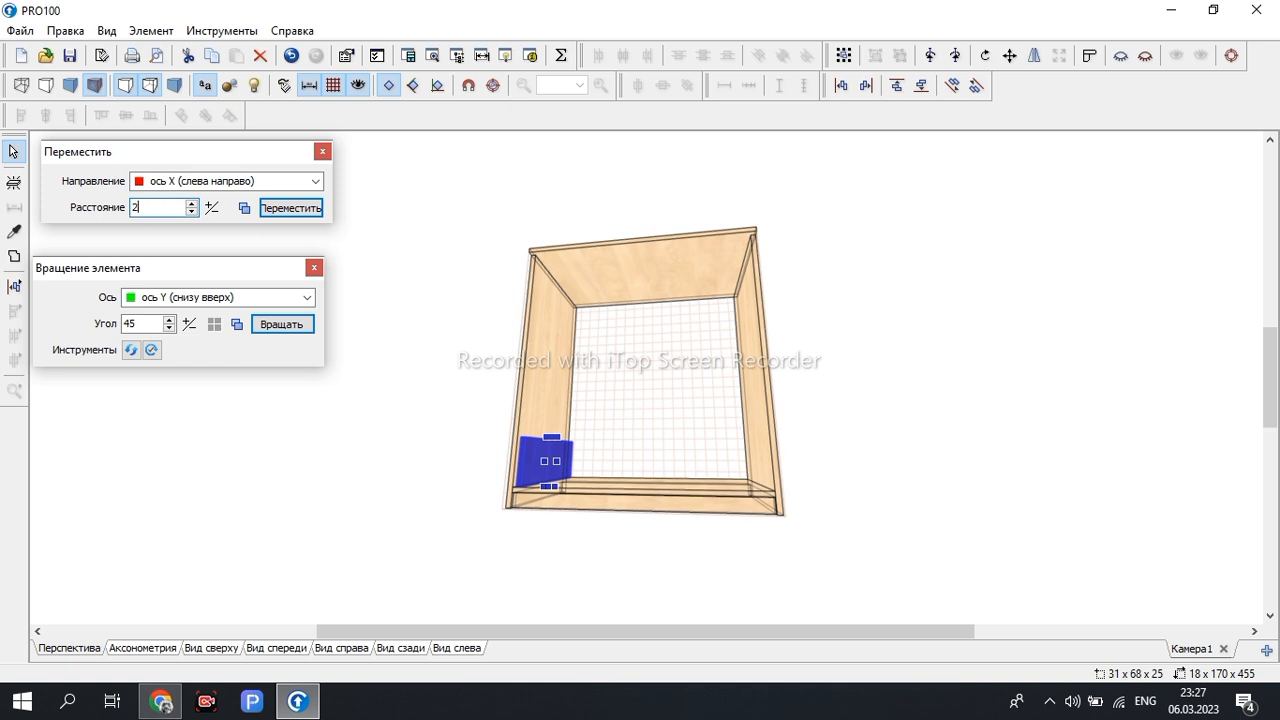
left_click(197, 183)
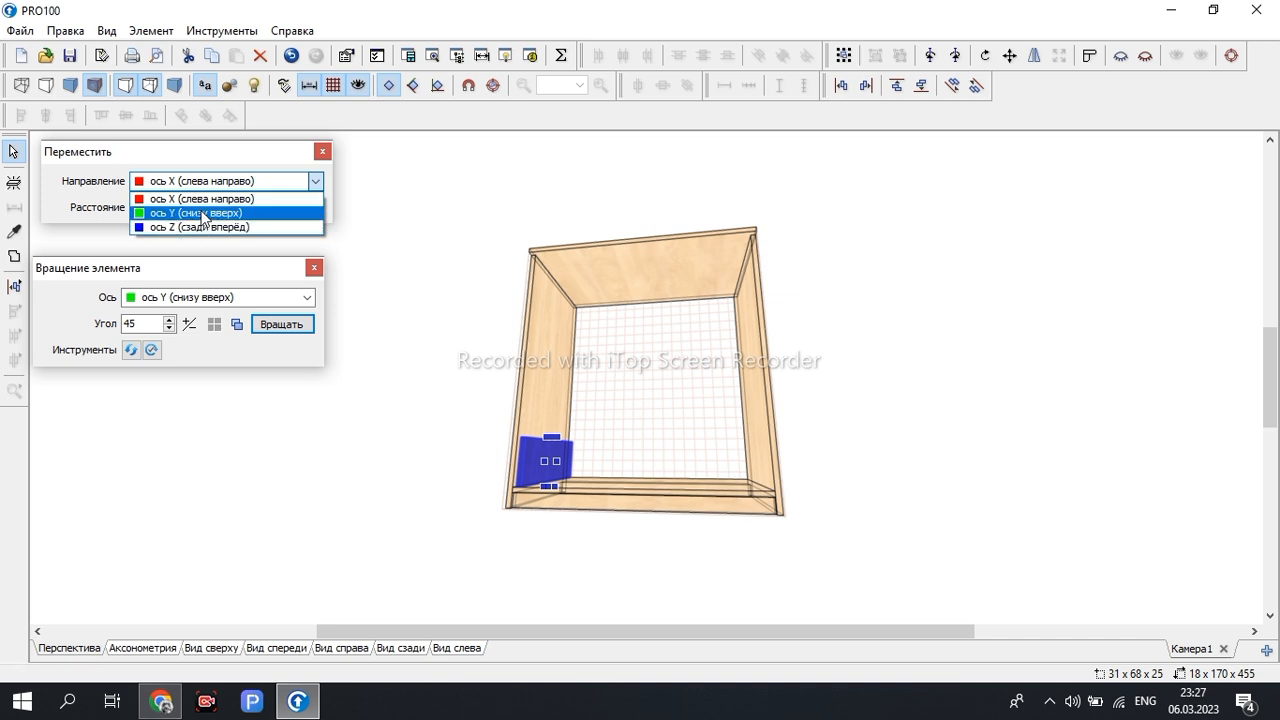
left_click(204, 214)
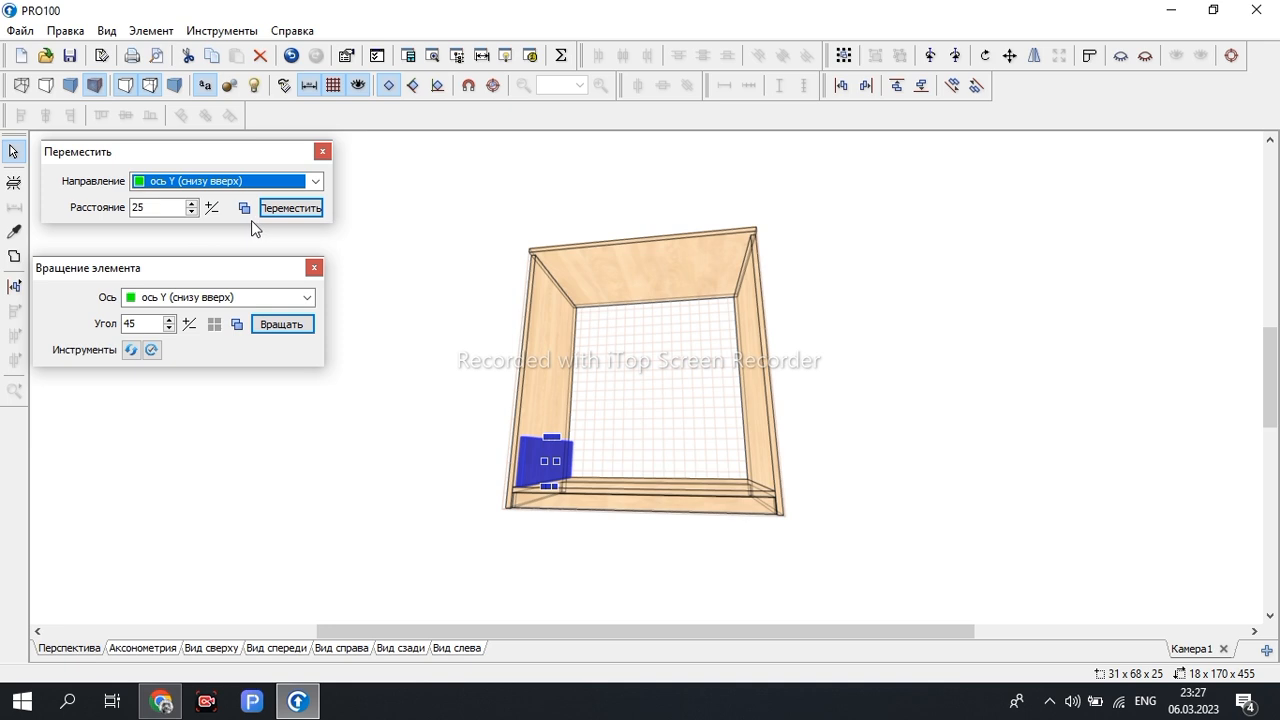
left_click(244, 208)
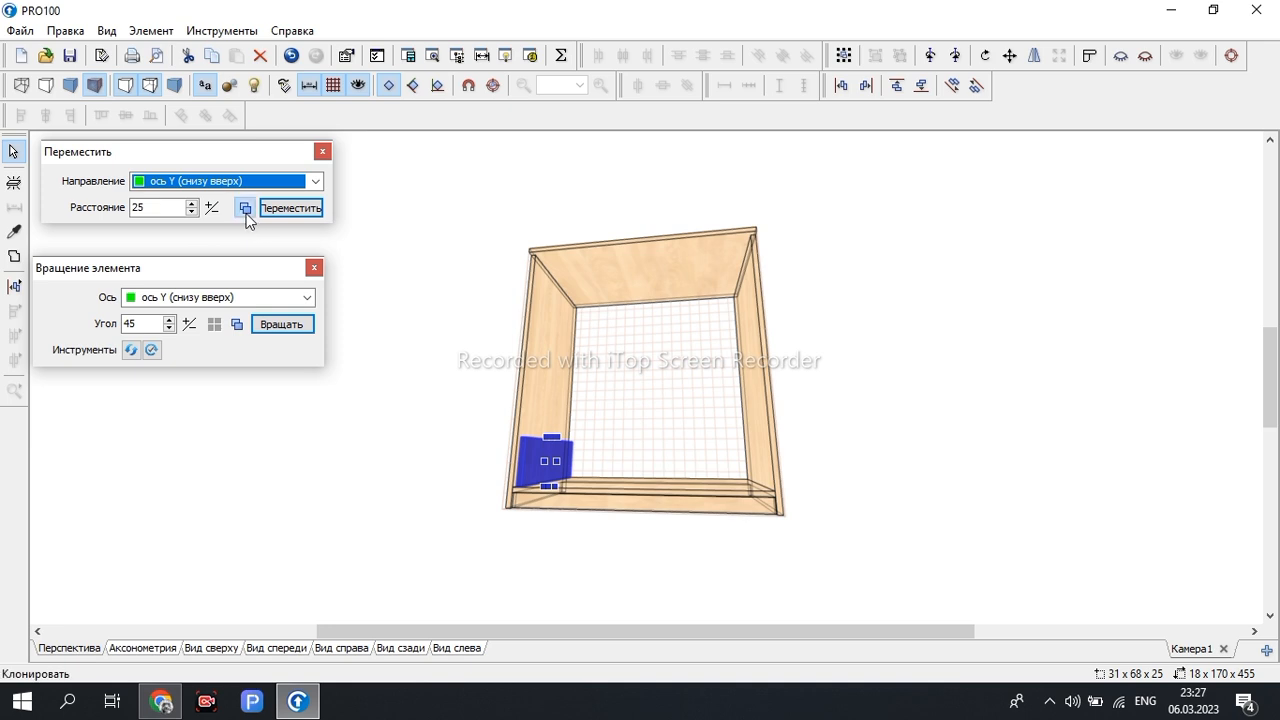
left_click(298, 209)
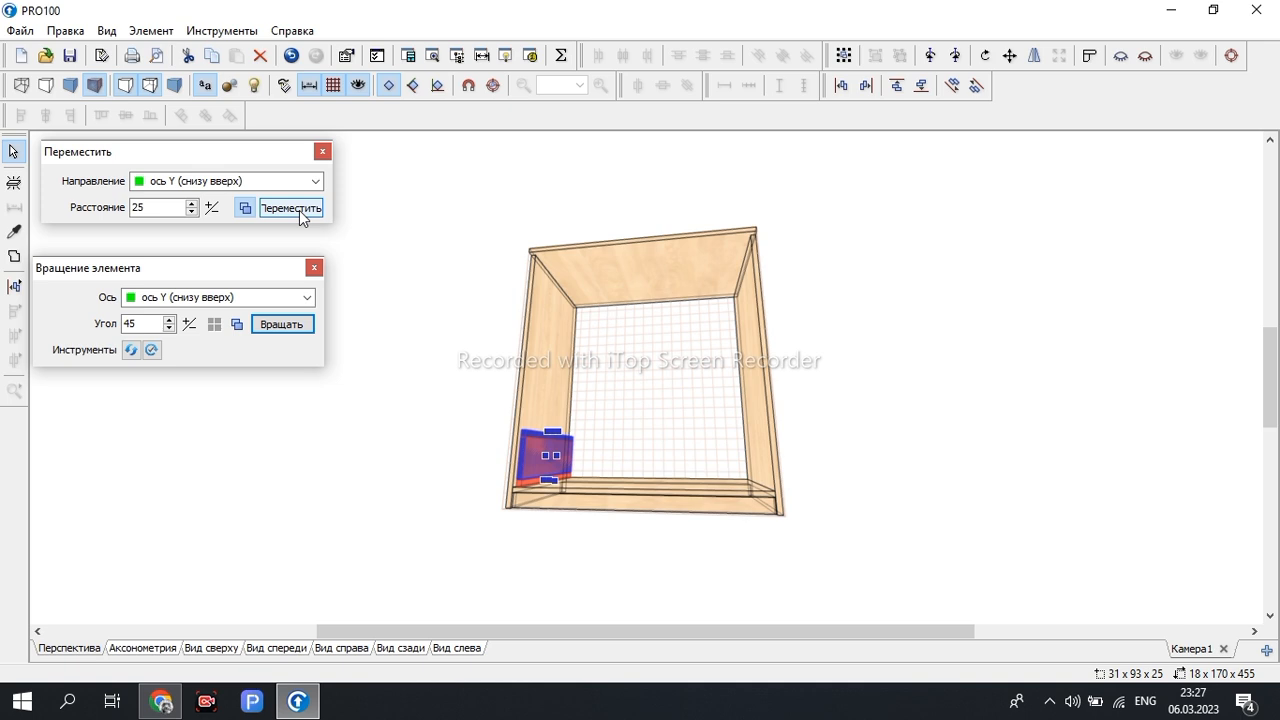
key("ctrl+z")
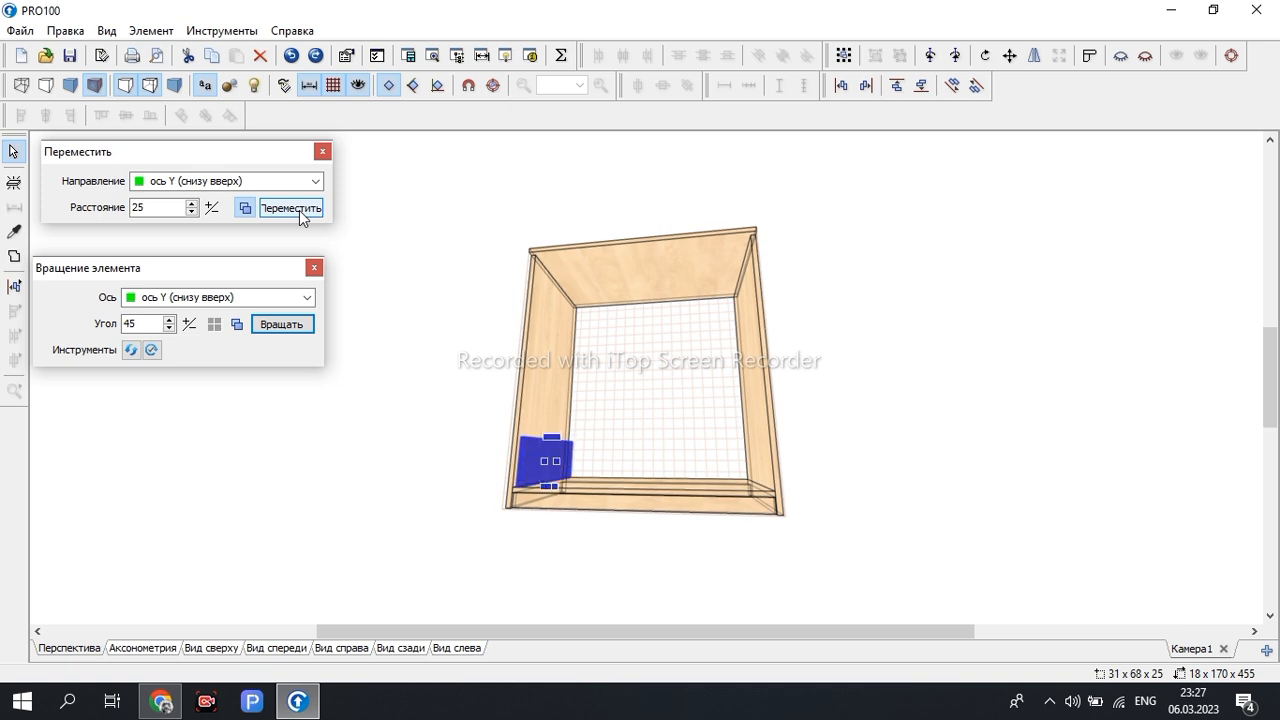
left_click(244, 208)
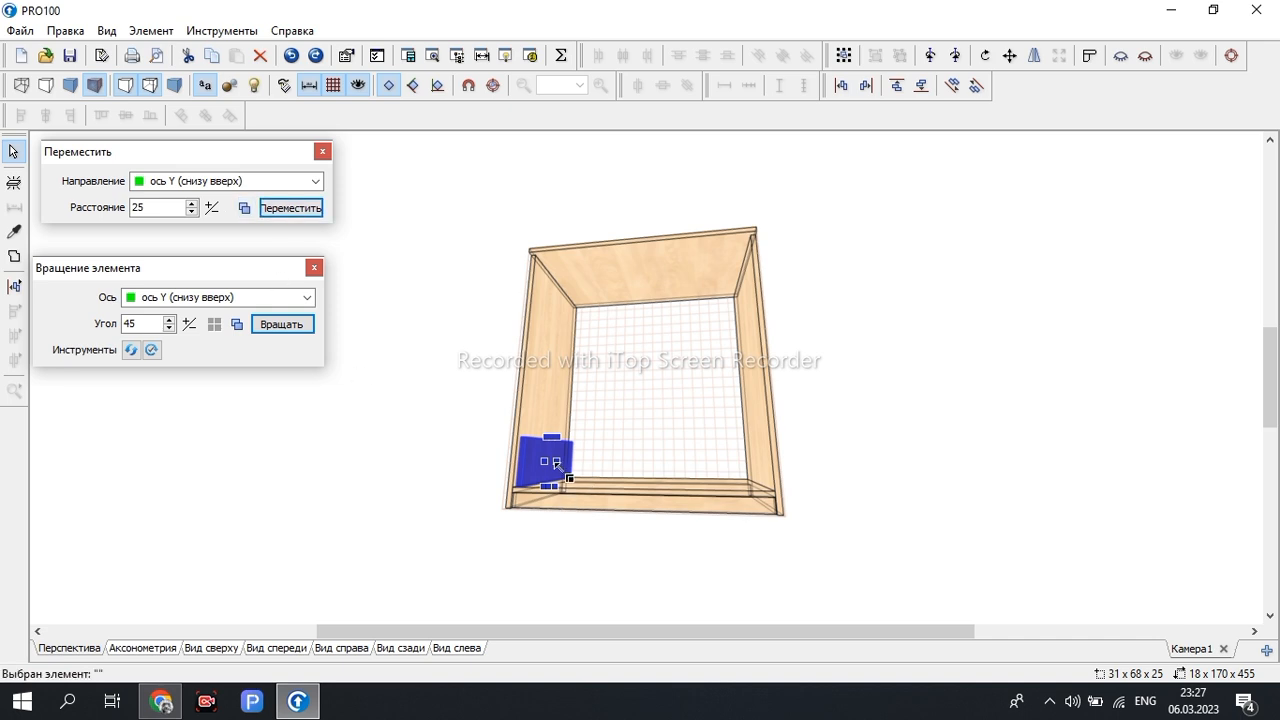
left_click(293, 212)
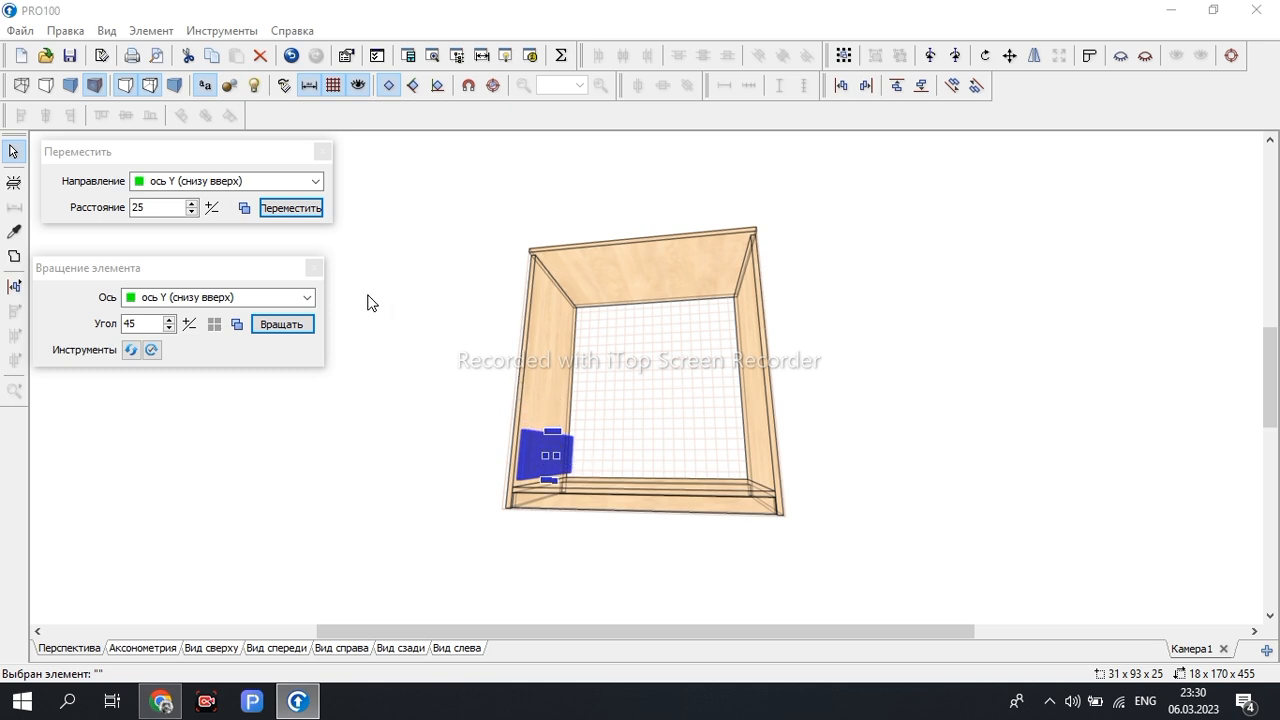
Clone the small panel upward three times at a distance of 228 along the Y axis
left_click(159, 208)
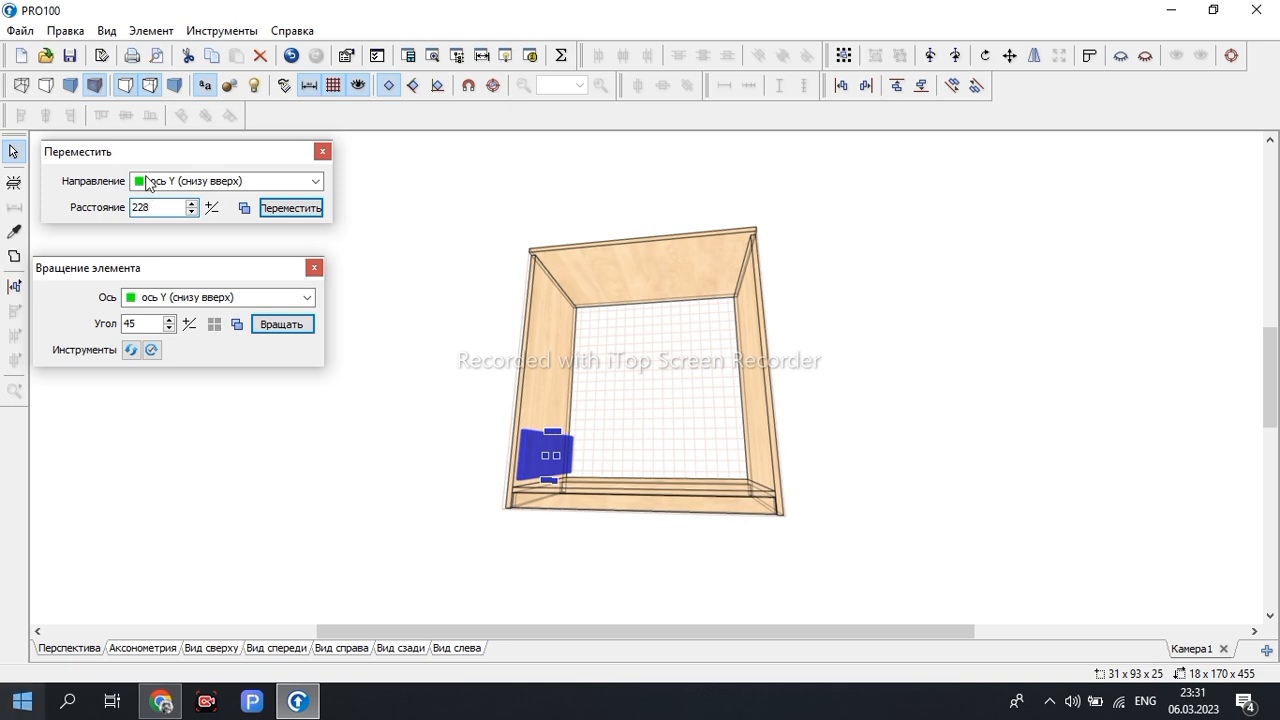
left_click(287, 208)
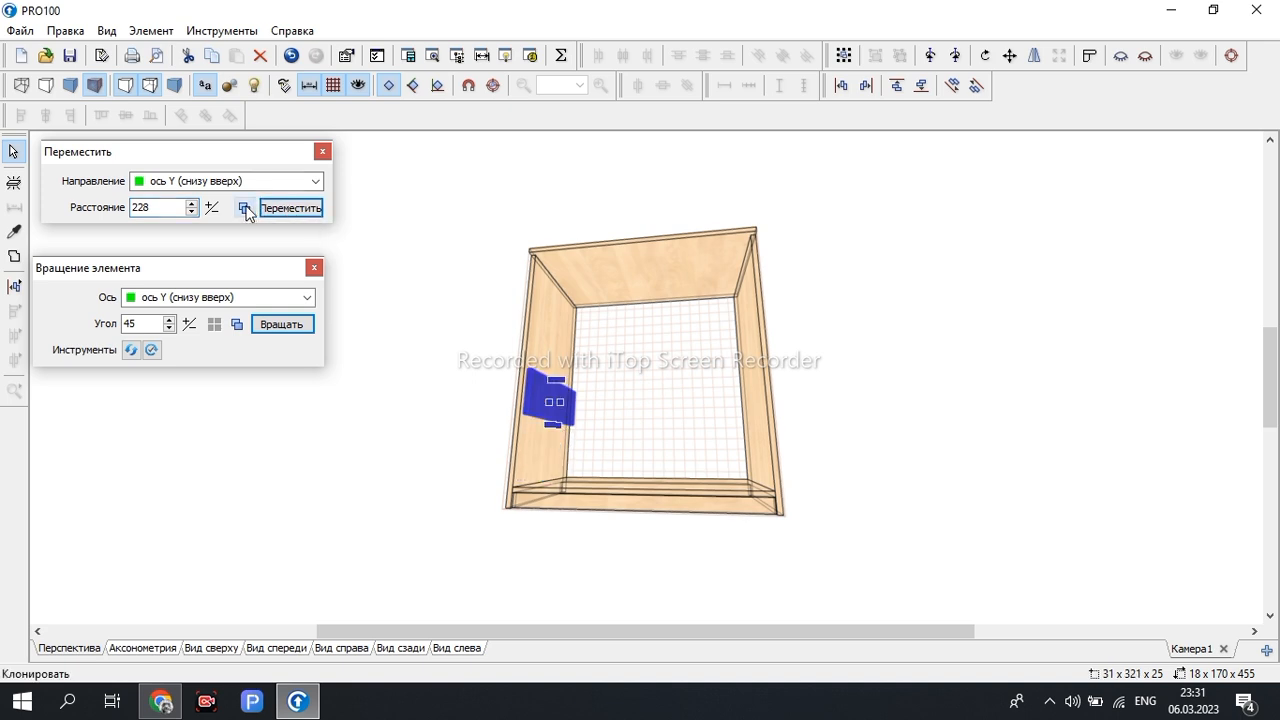
key("ctrl+z")
left_click(244, 208)
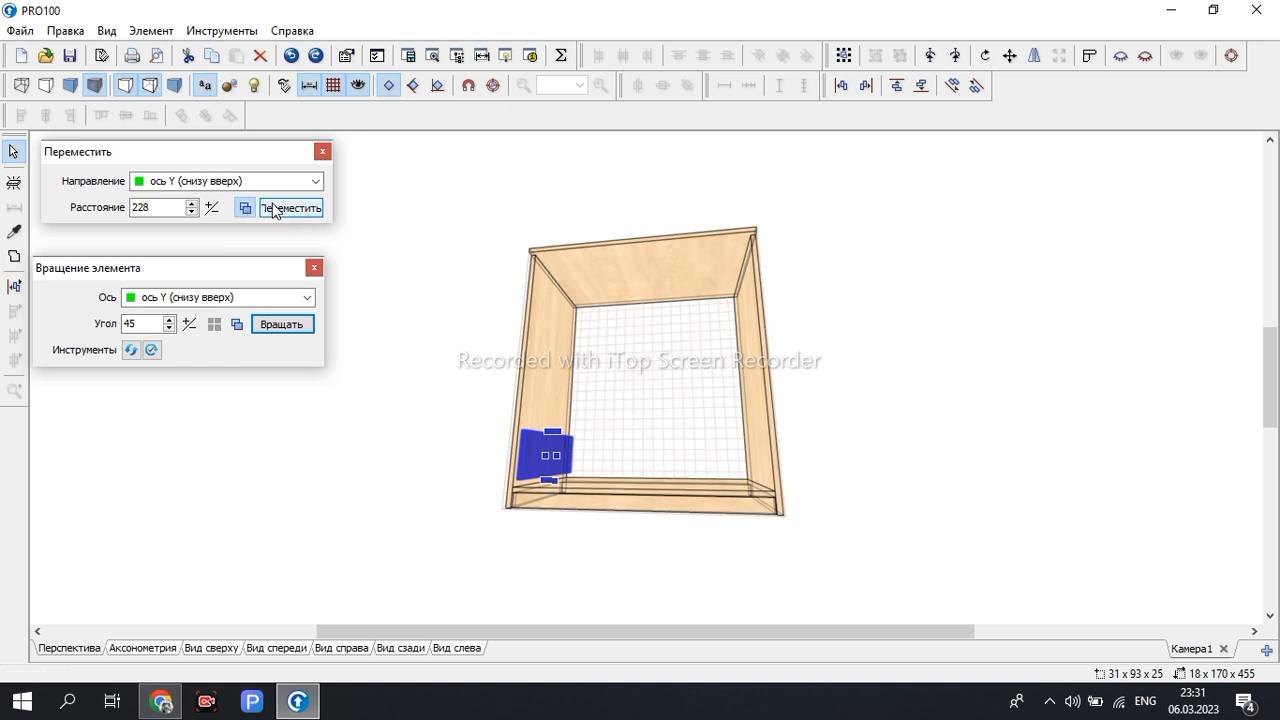
left_click(275, 208)
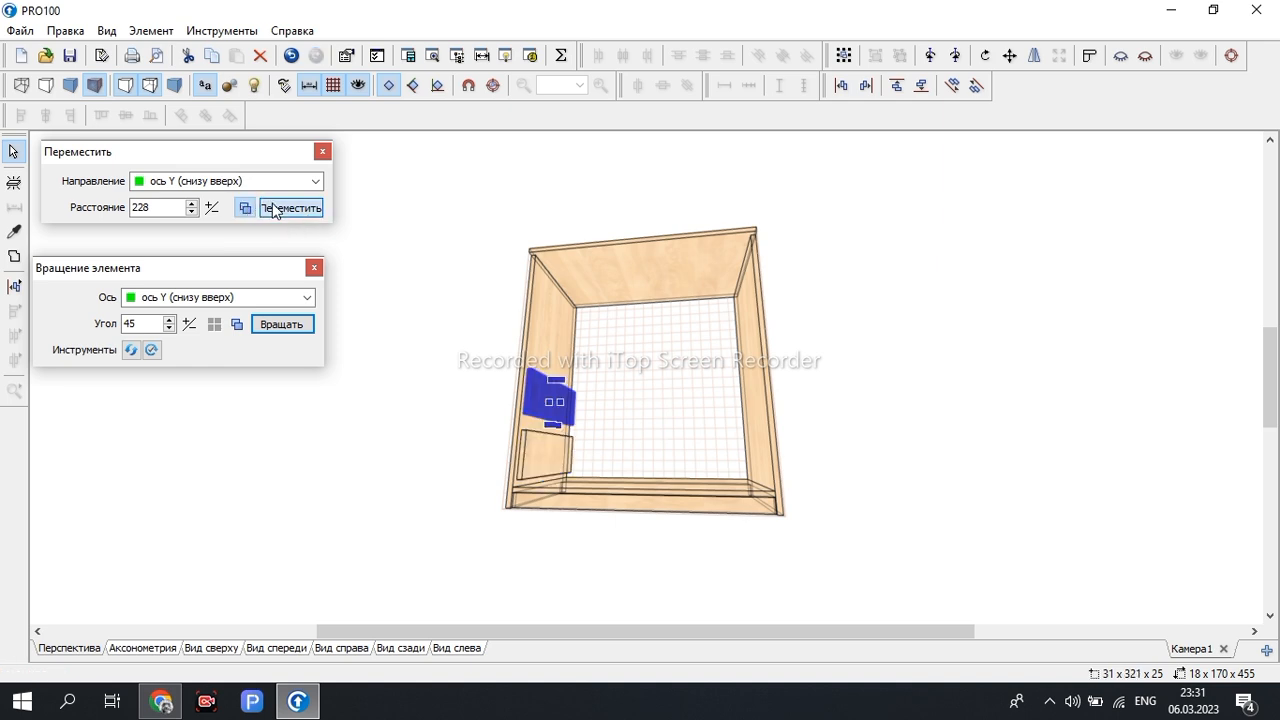
left_click(275, 208)
left_click(275, 208)
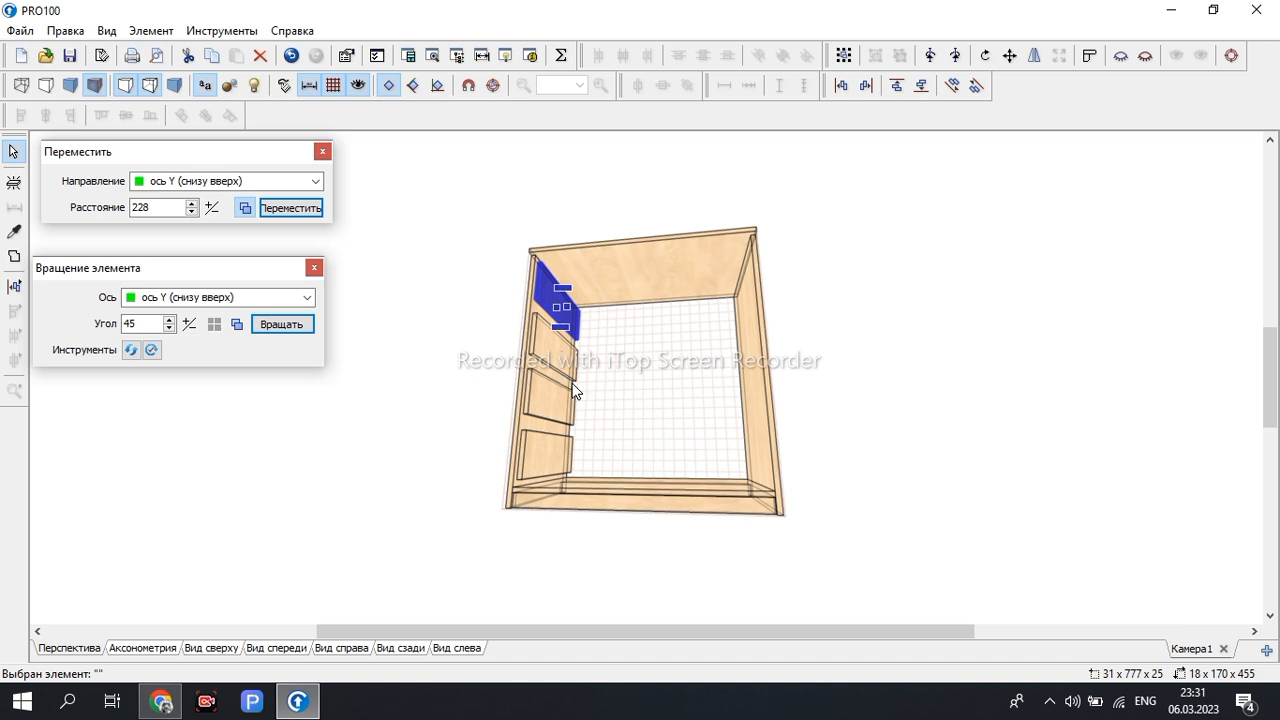
Select all four small panels on the left side and clone them at a distance of 228 along the X axis
right_click_drag(614, 434, 642, 436)
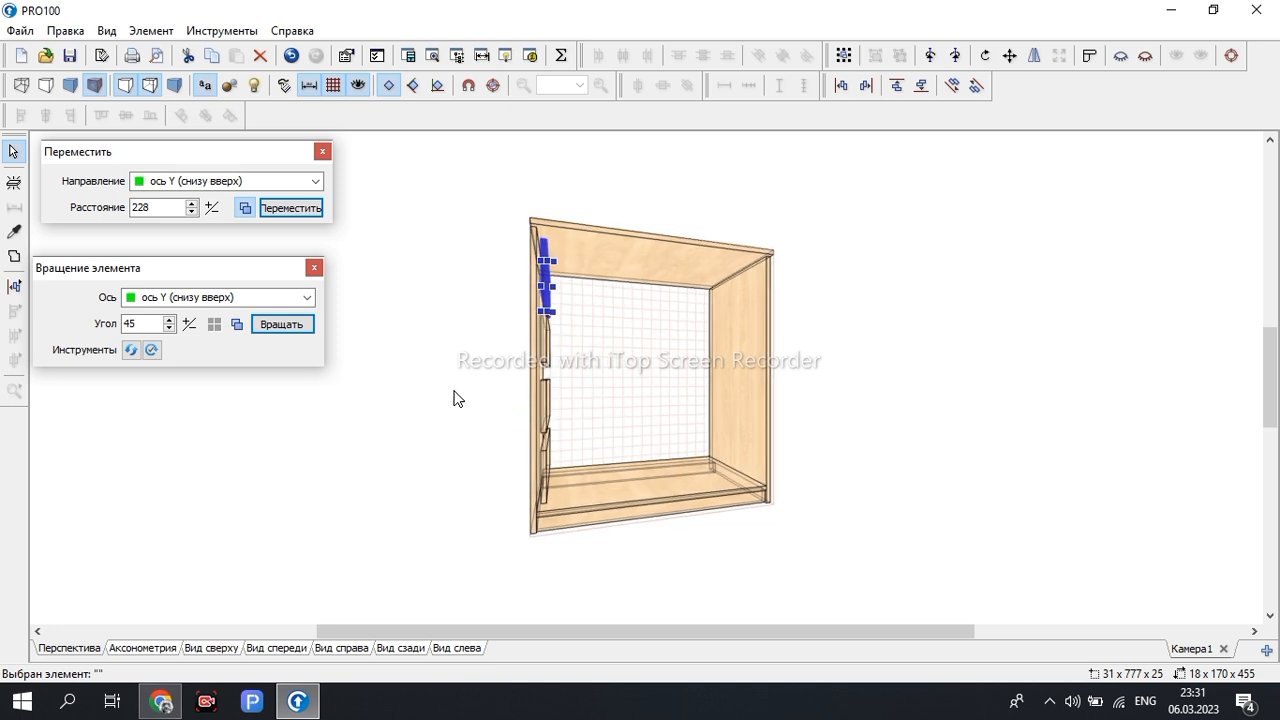
right_click_drag(643, 392, 535, 368)
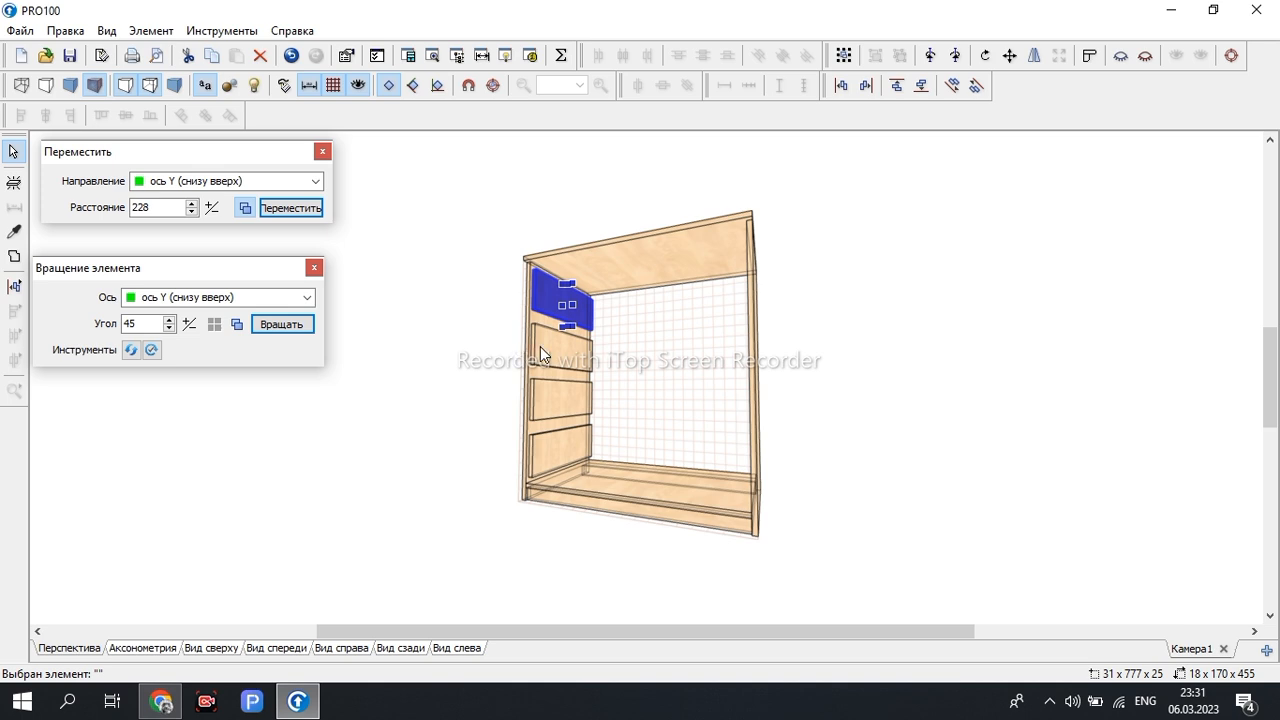
left_click(540, 346, "shift")
left_click(570, 395, "shift")
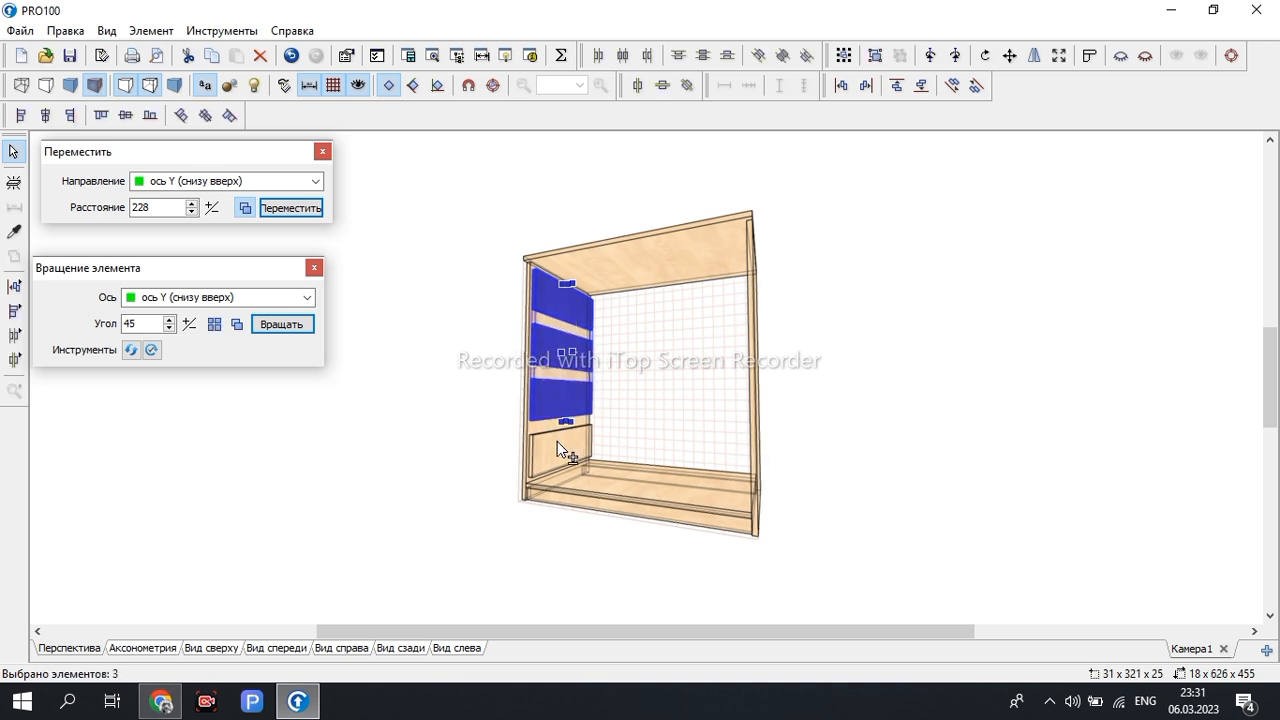
left_click(557, 443, "shift")
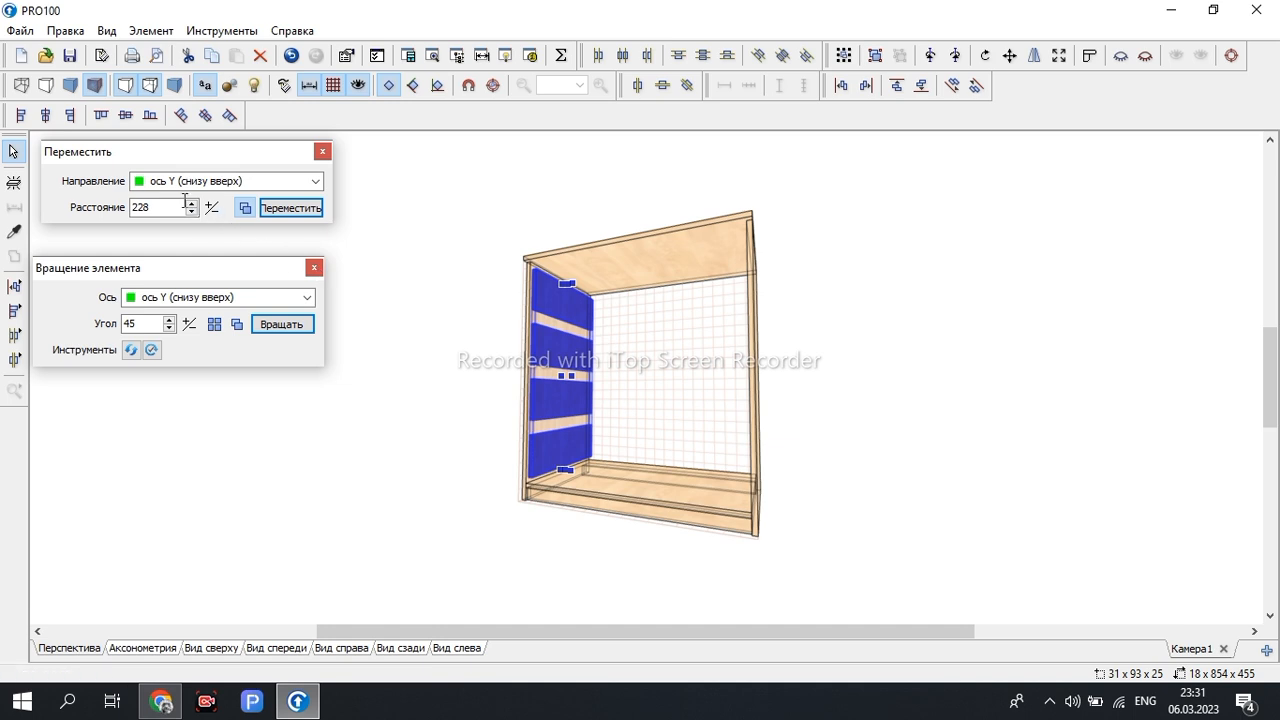
left_click(215, 181)
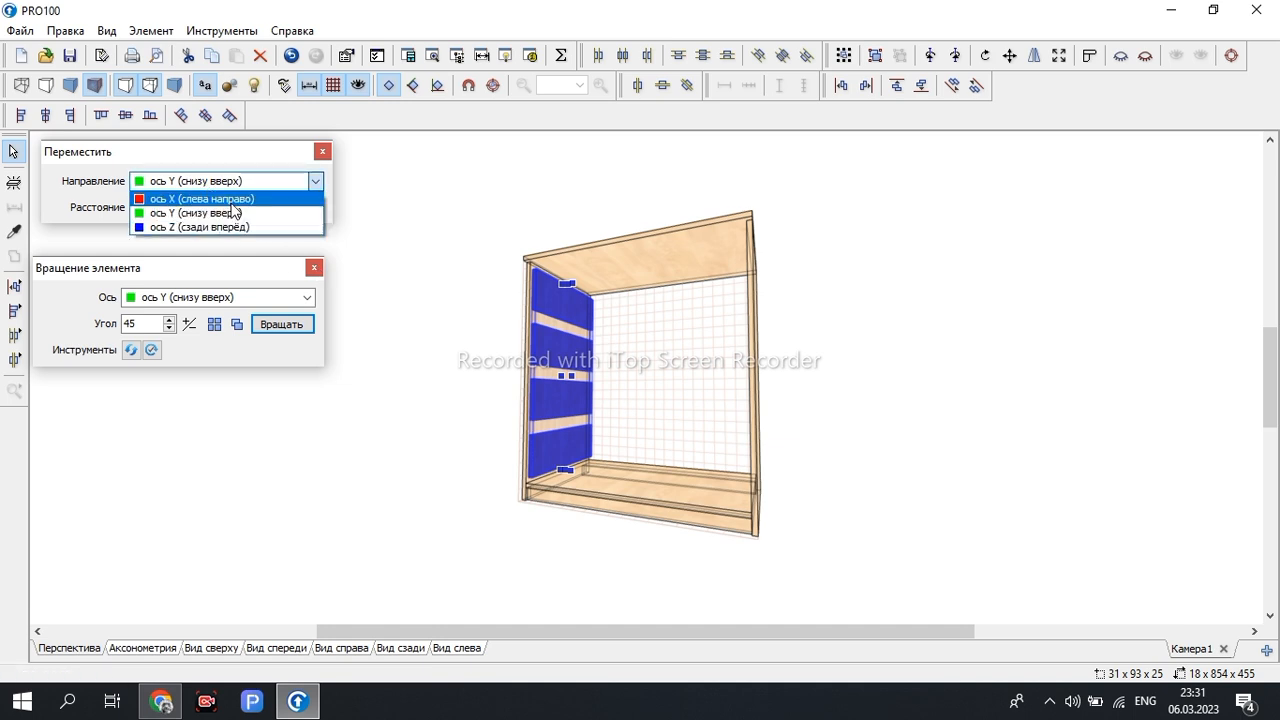
left_click(233, 199)
left_click(171, 207)
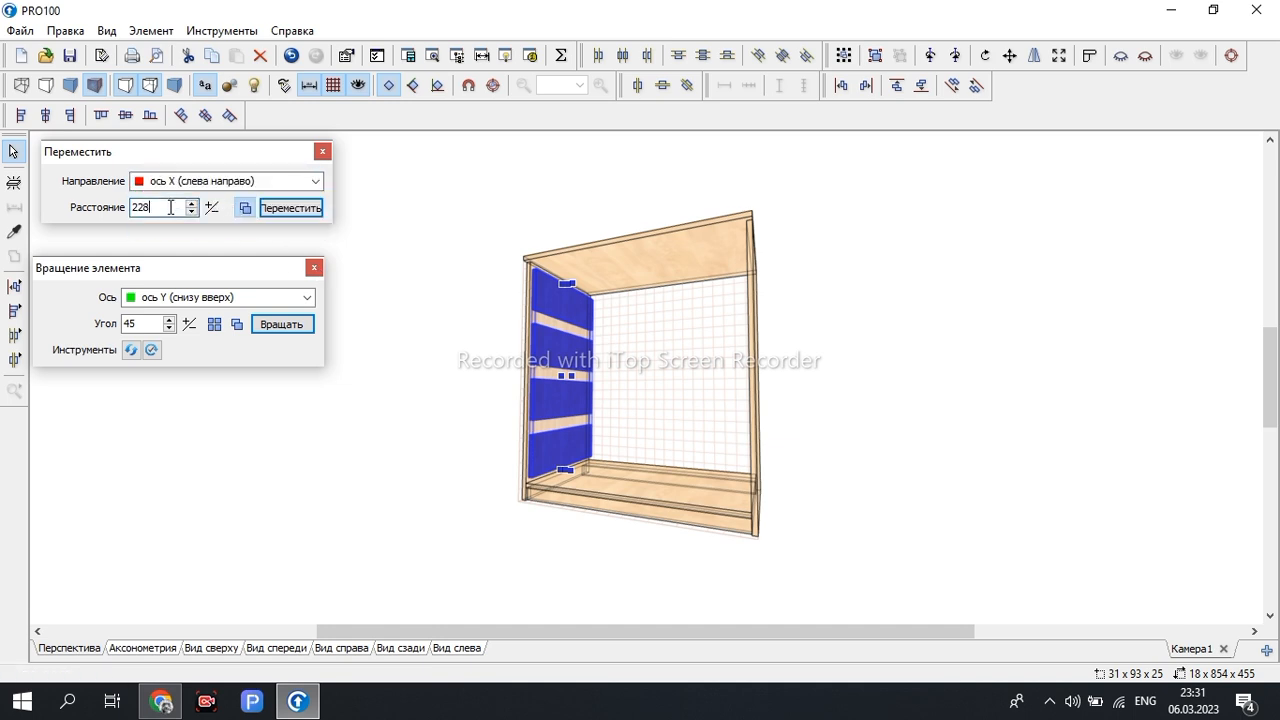
left_click(245, 208)
left_click(292, 208)
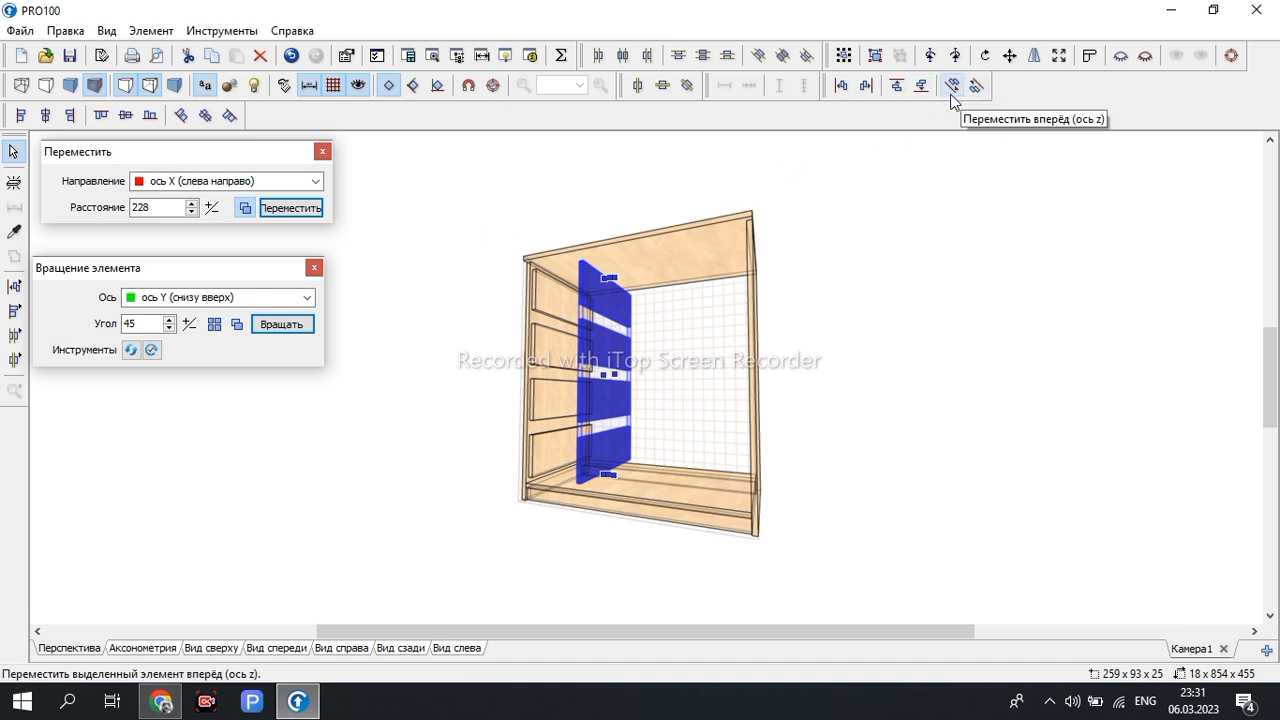
Shift the four cloned panels against the cabinet's right side and offset them by -13 along the X axis with cloning turned off
left_click(866, 88)
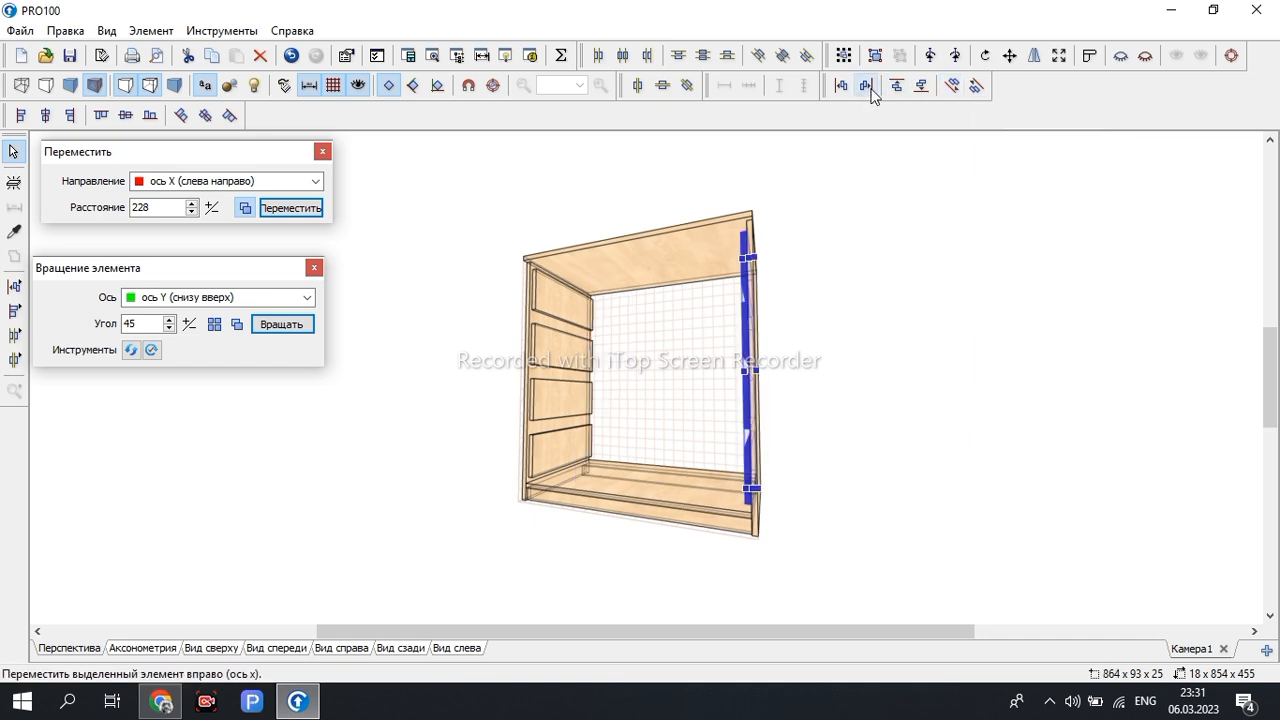
left_click_drag(787, 258, 746, 333)
left_click(162, 208)
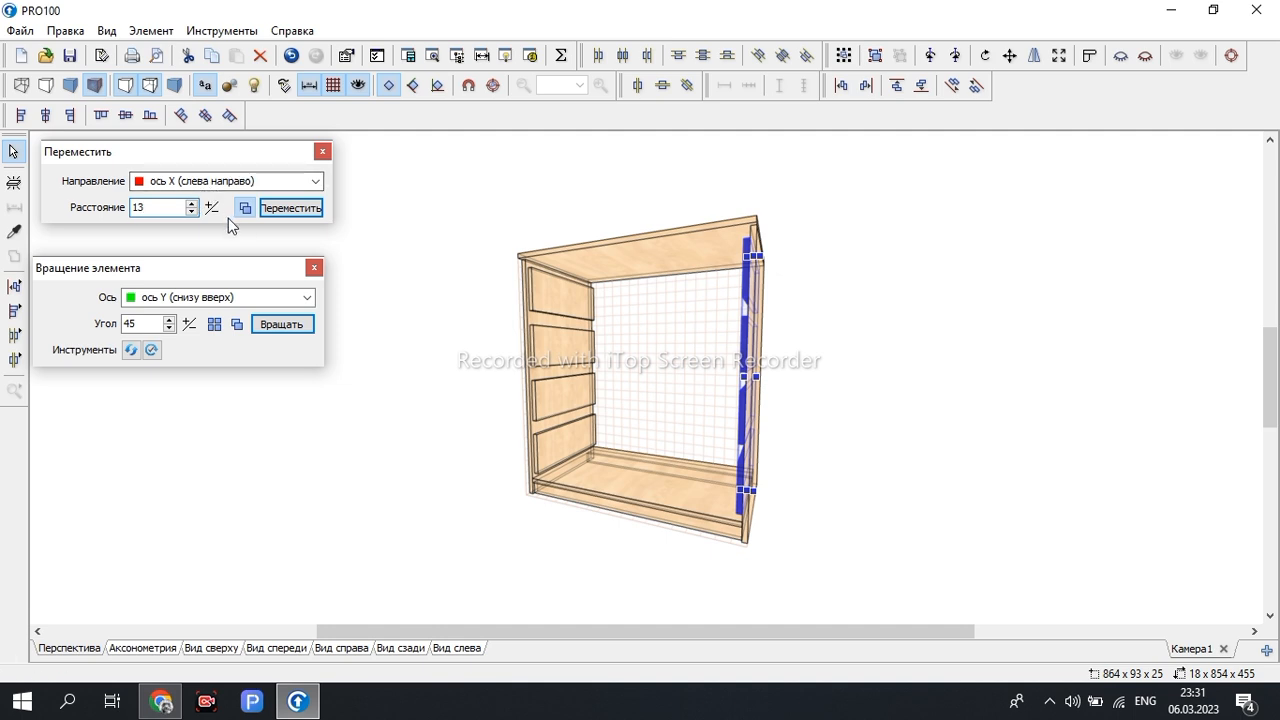
left_click(212, 212)
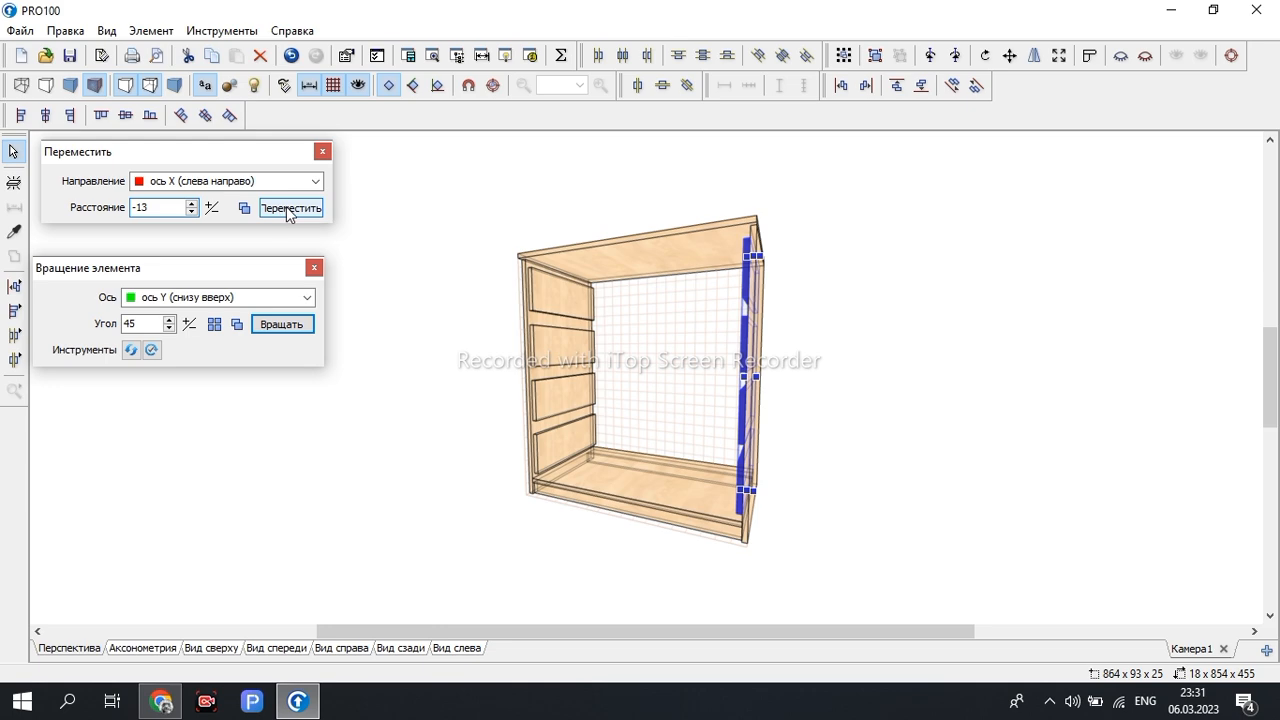
left_click(289, 208)
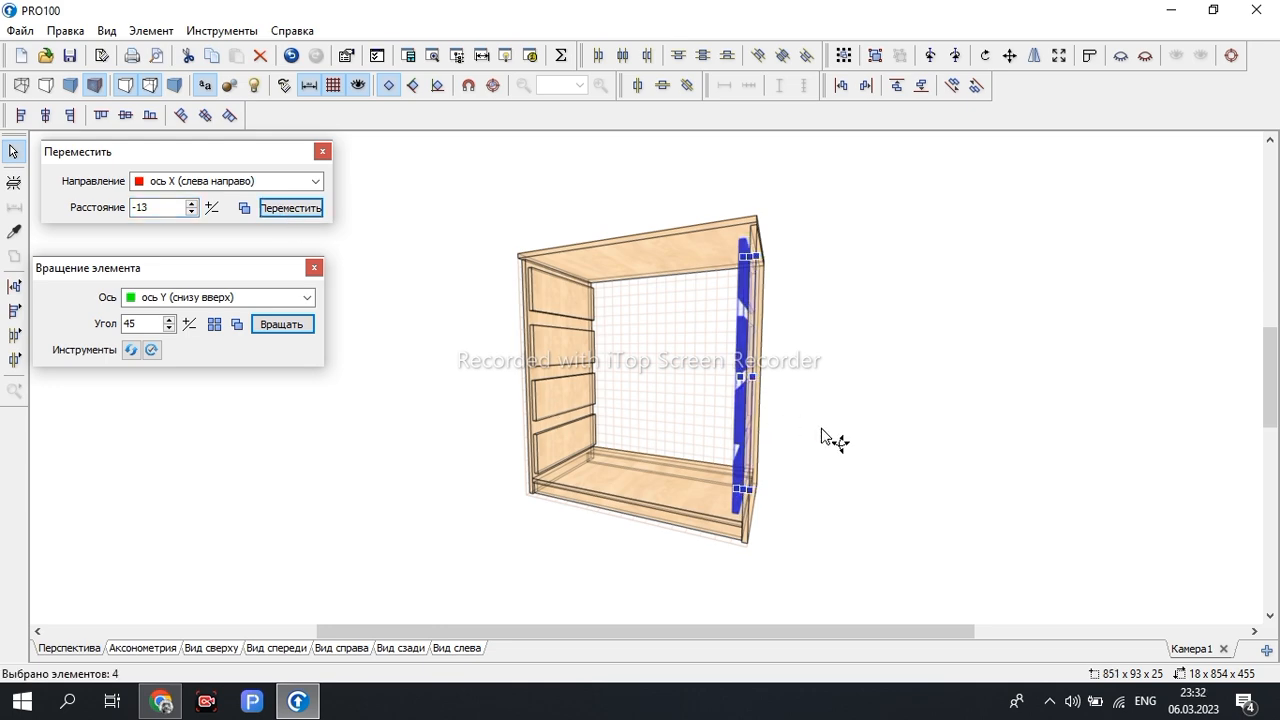
Add a new rectangular element inside the cabinet and size it 200 wide and 170 high
right_click_drag(828, 434, 740, 425)
right_click_drag(837, 494, 853, 470)
scroll(588, 390, "down", 2)
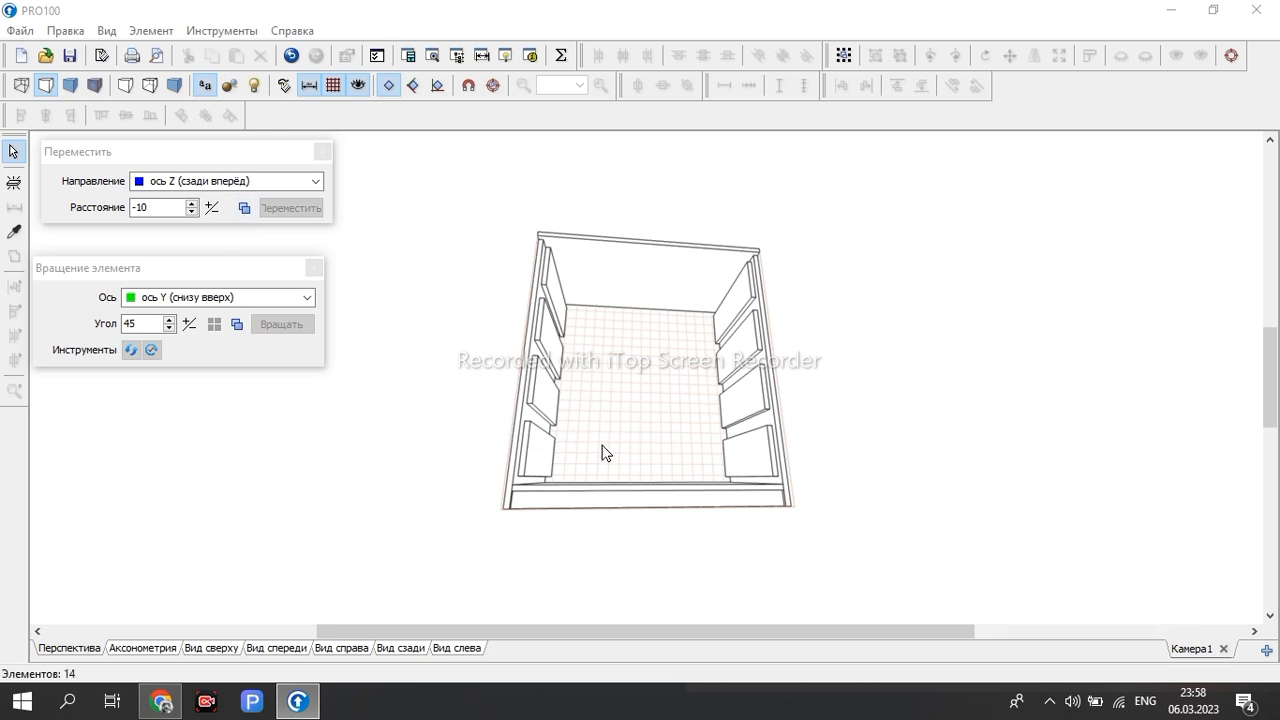
left_click(15, 186)
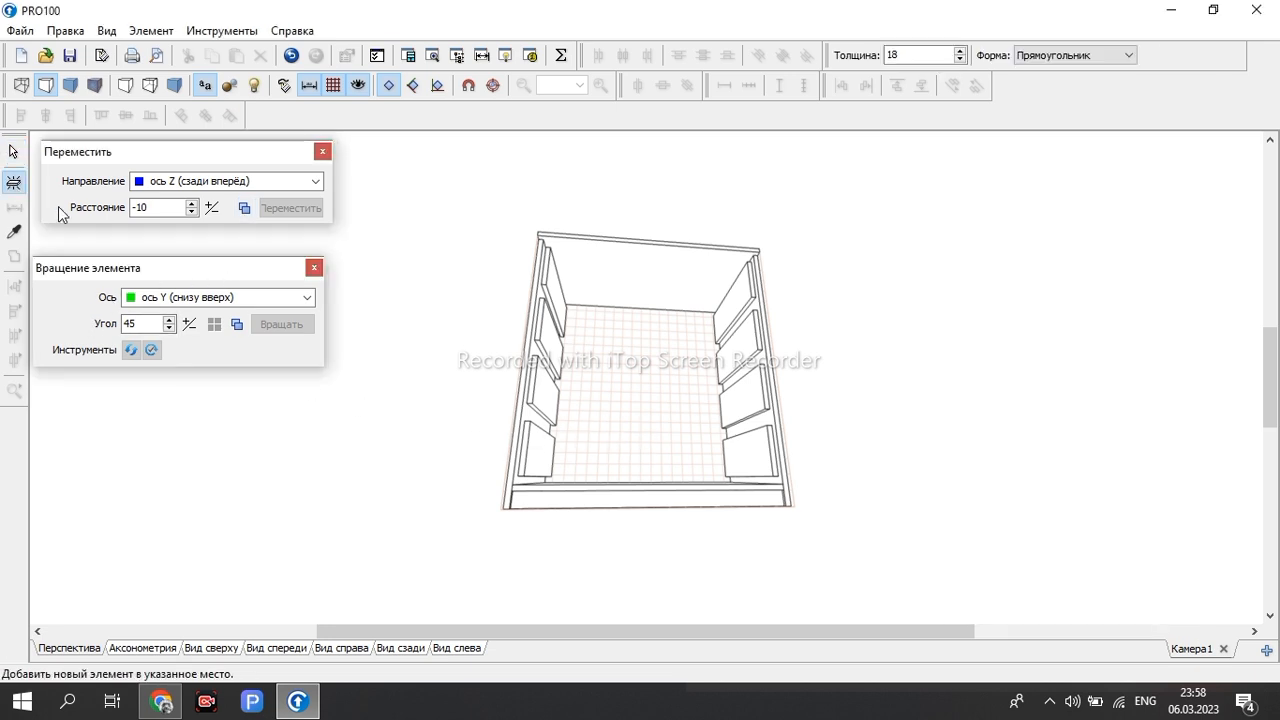
left_click(650, 414)
double_click(662, 410)
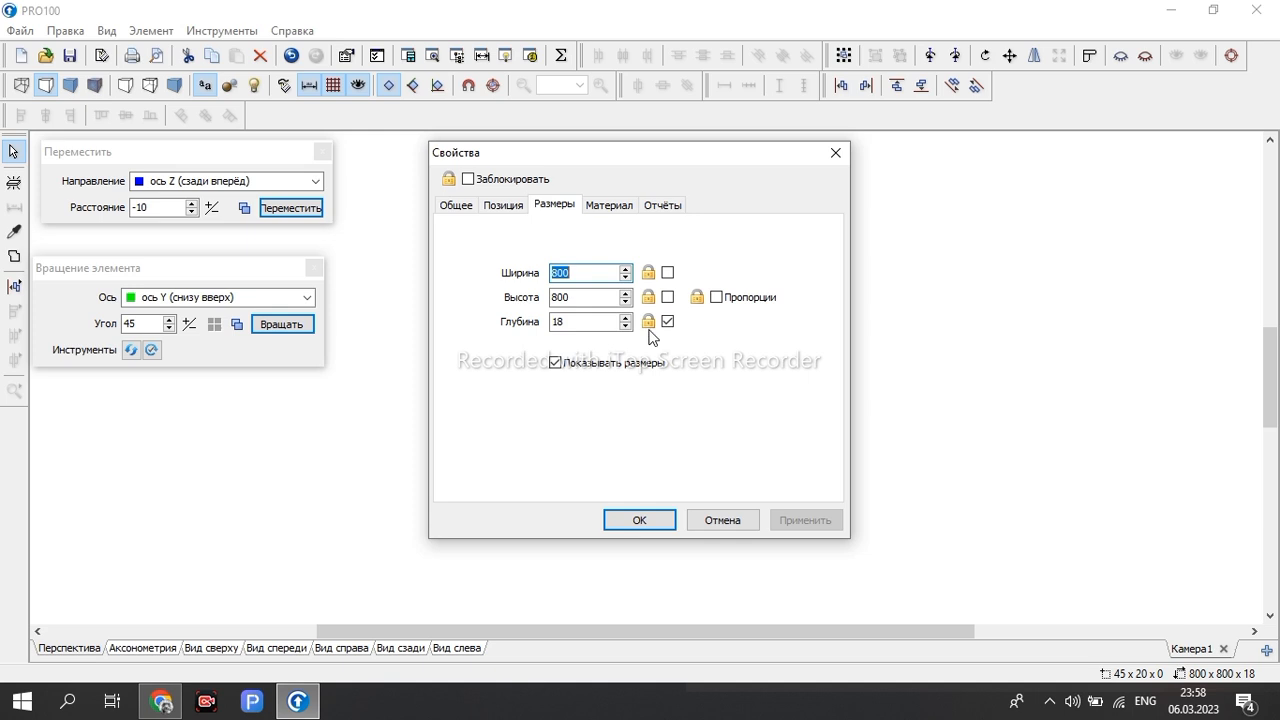
left_click(589, 272)
key("BackSpace")
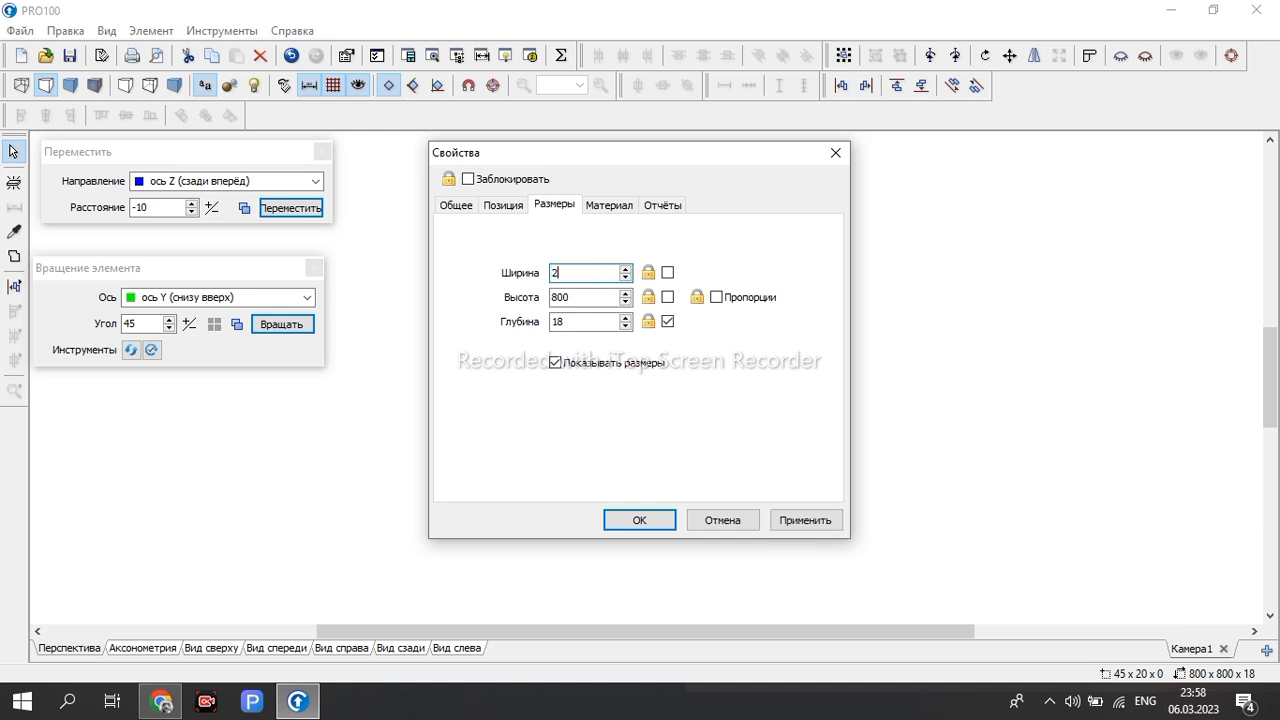
left_click(595, 292)
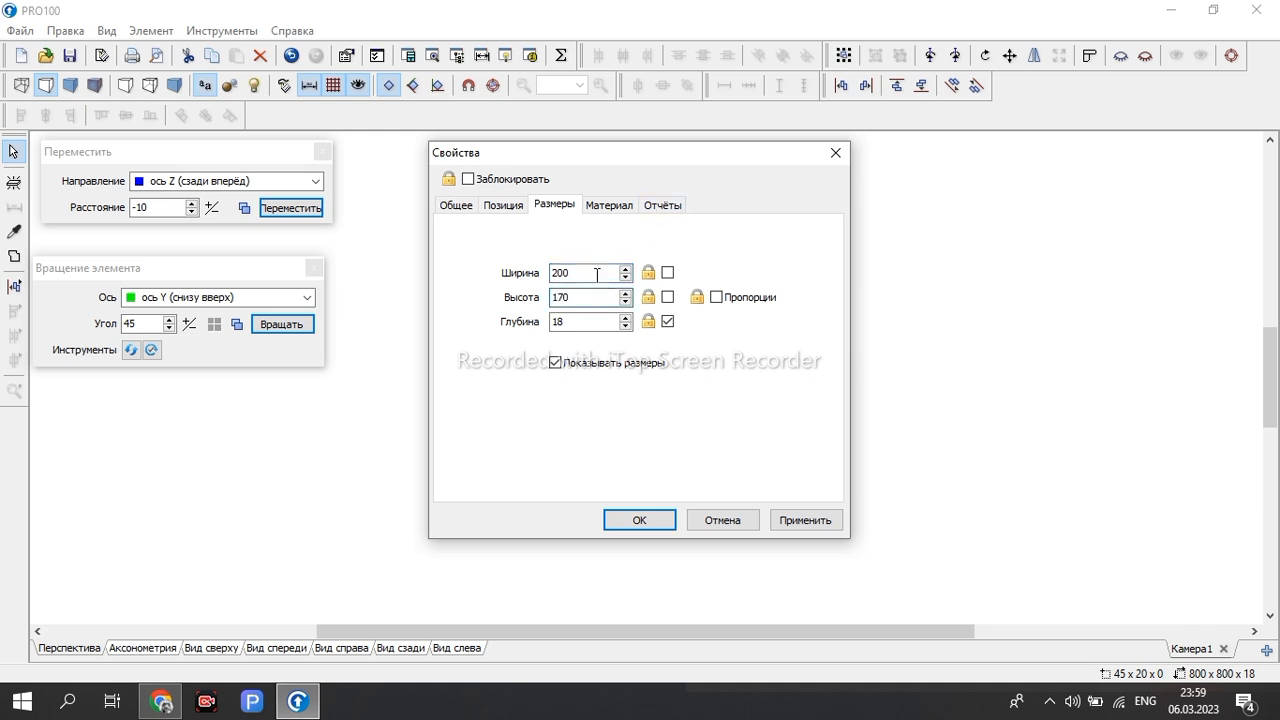
left_click(645, 519)
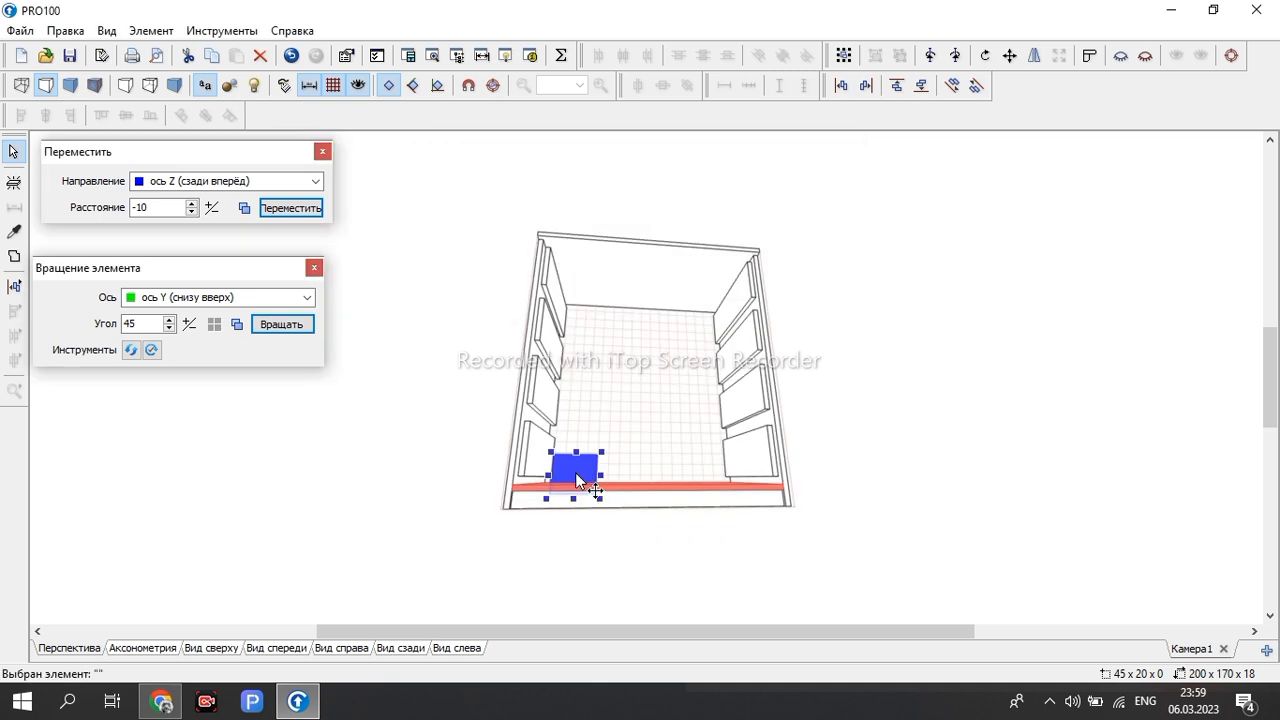
Place the new panel at the cabinet's front between the lowest drawer sides and stretch its width to about 751
left_click_drag(576, 480, 583, 508)
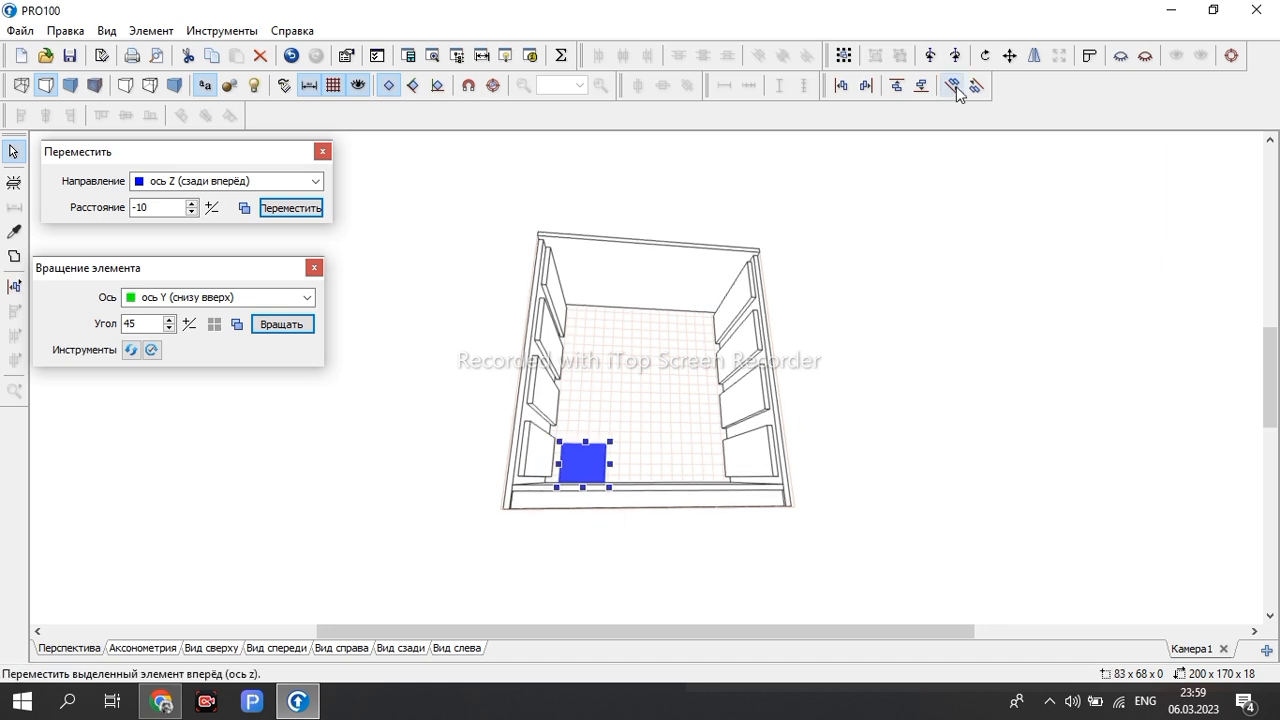
mouse_move(1029, 294)
right_mouse_down()
mouse_move(986, 417)
mouse_move(990, 360)
mouse_move(1029, 297)
mouse_move(1031, 314)
right_mouse_up()
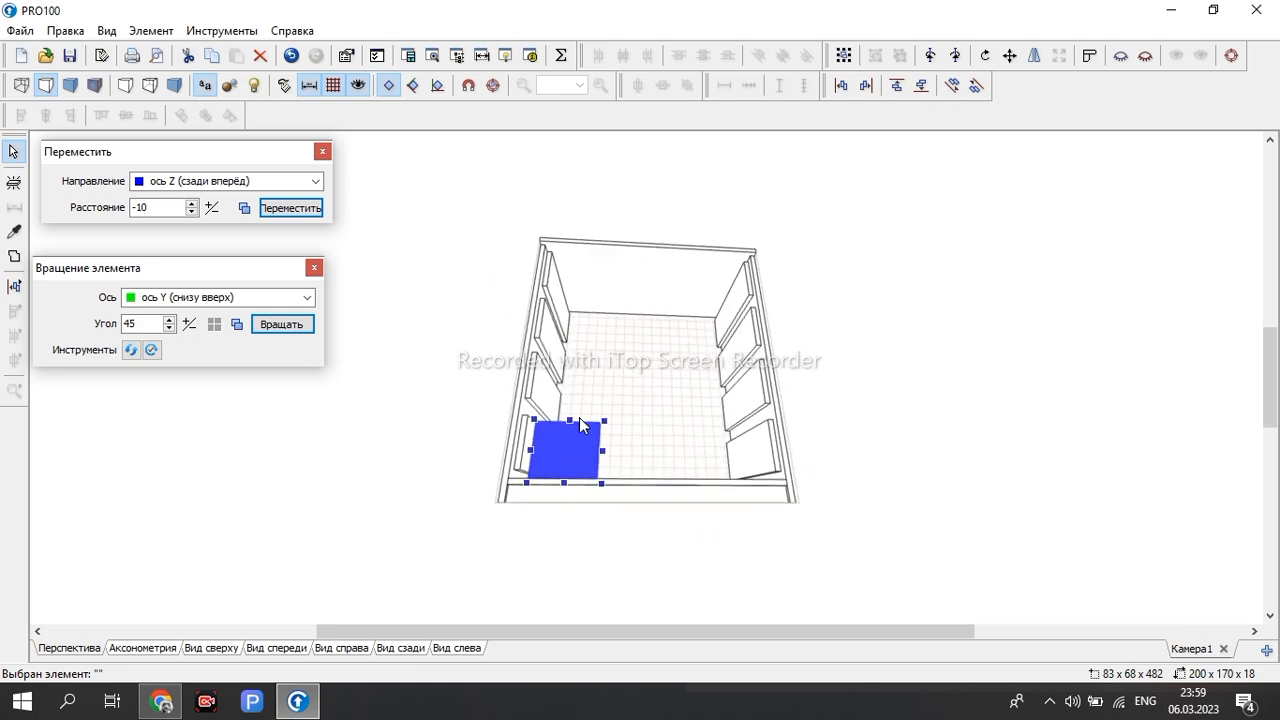
left_click_drag(611, 453, 781, 489)
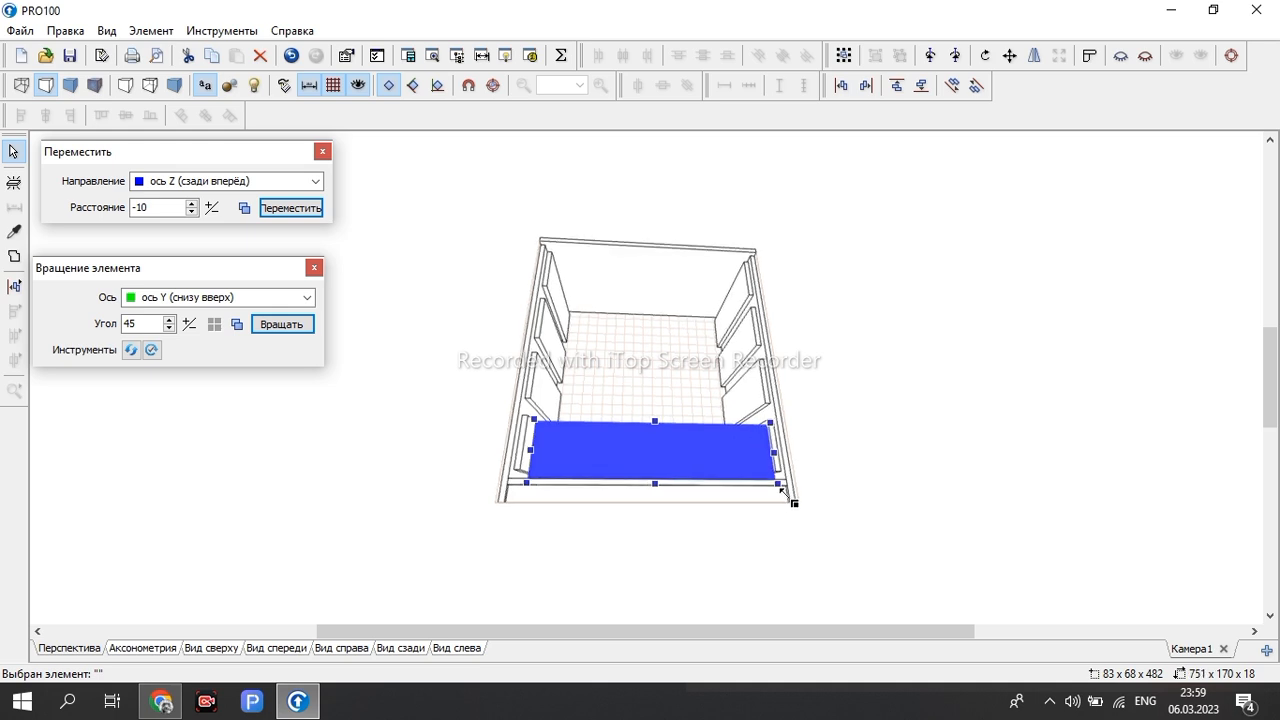
Move the lowest front panel back by -20 along the Z axis
right_click_drag(737, 563, 683, 600)
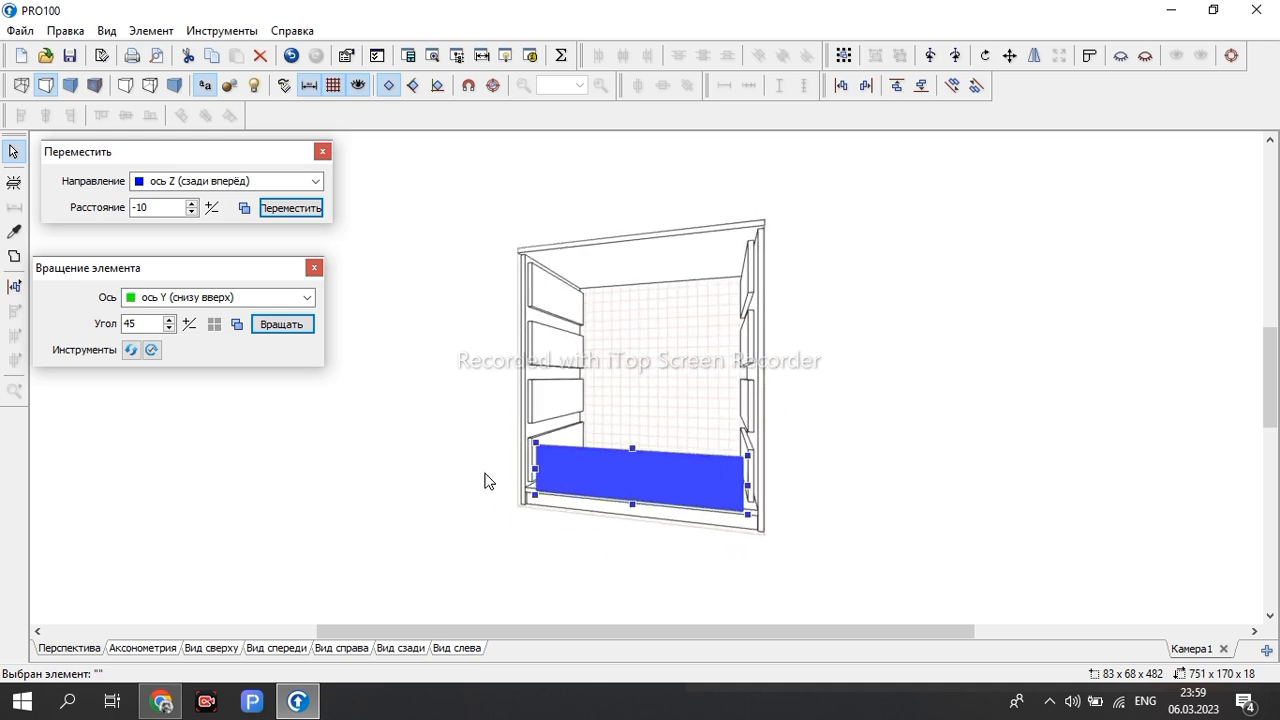
left_click(172, 209)
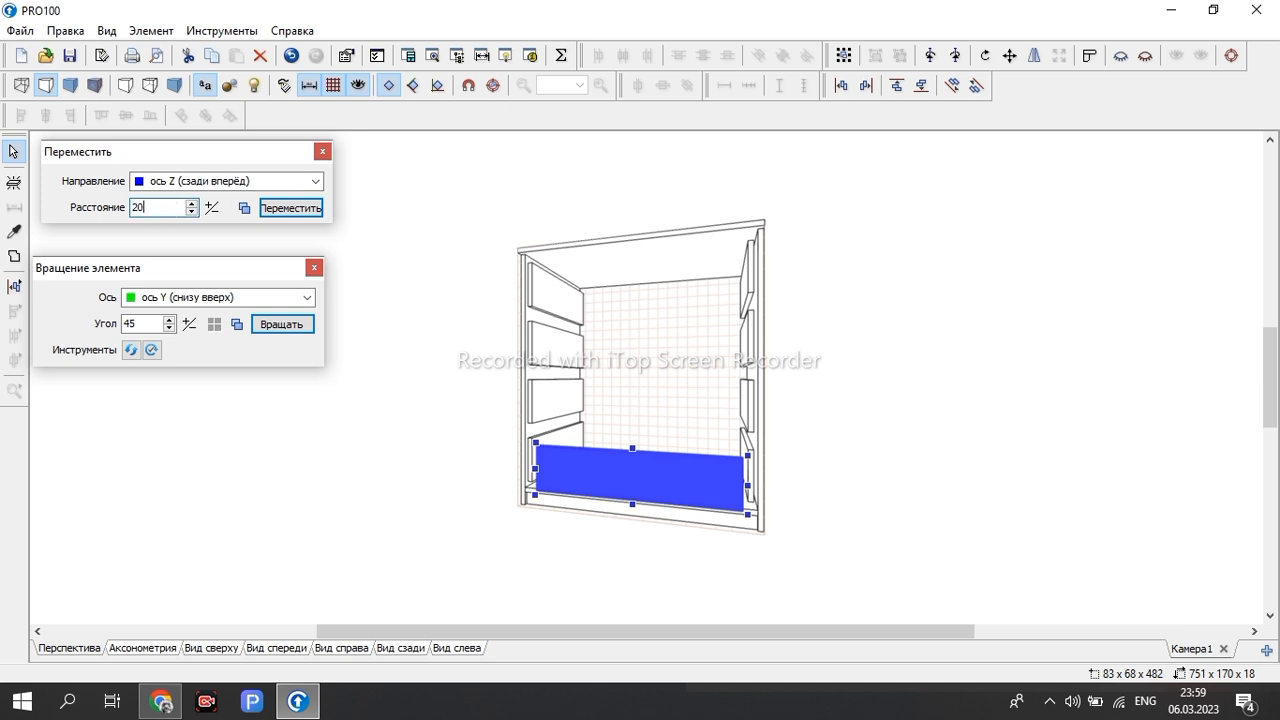
left_click(211, 207)
left_click(298, 212)
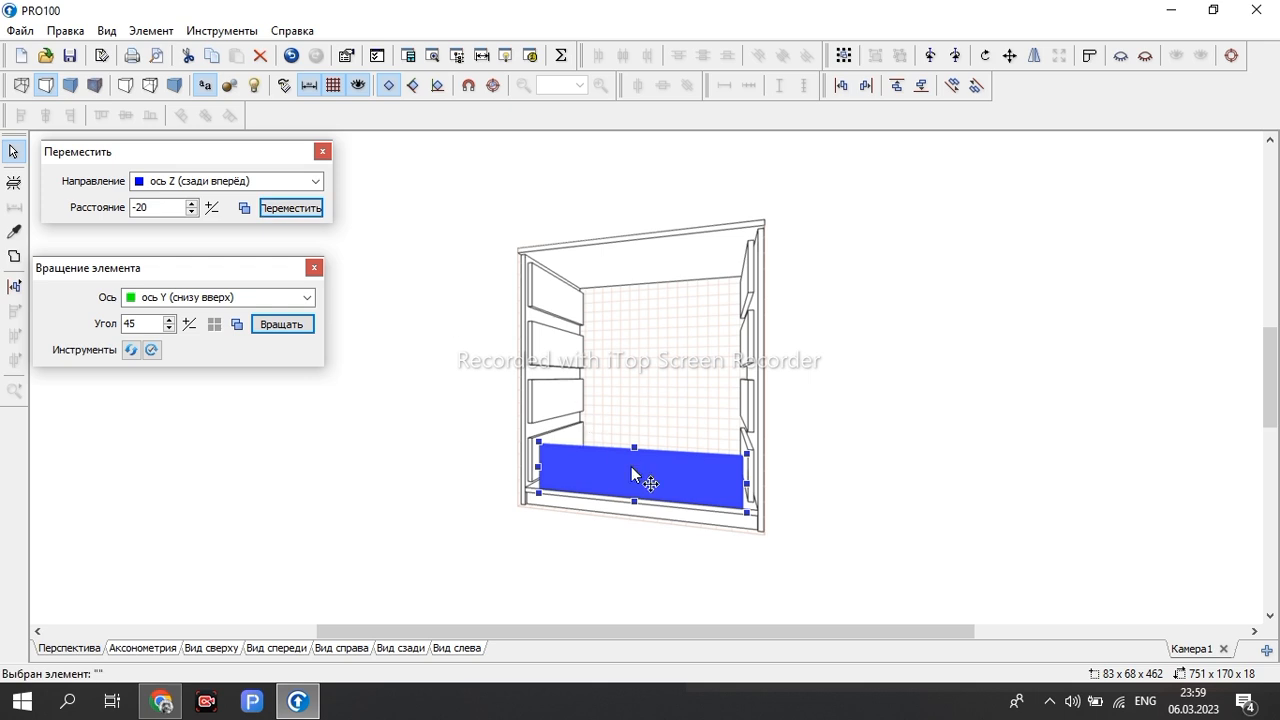
Stretch both ends of the front panel outward to the drawer sides for a width of 802
left_click_drag(842, 532, 857, 509)
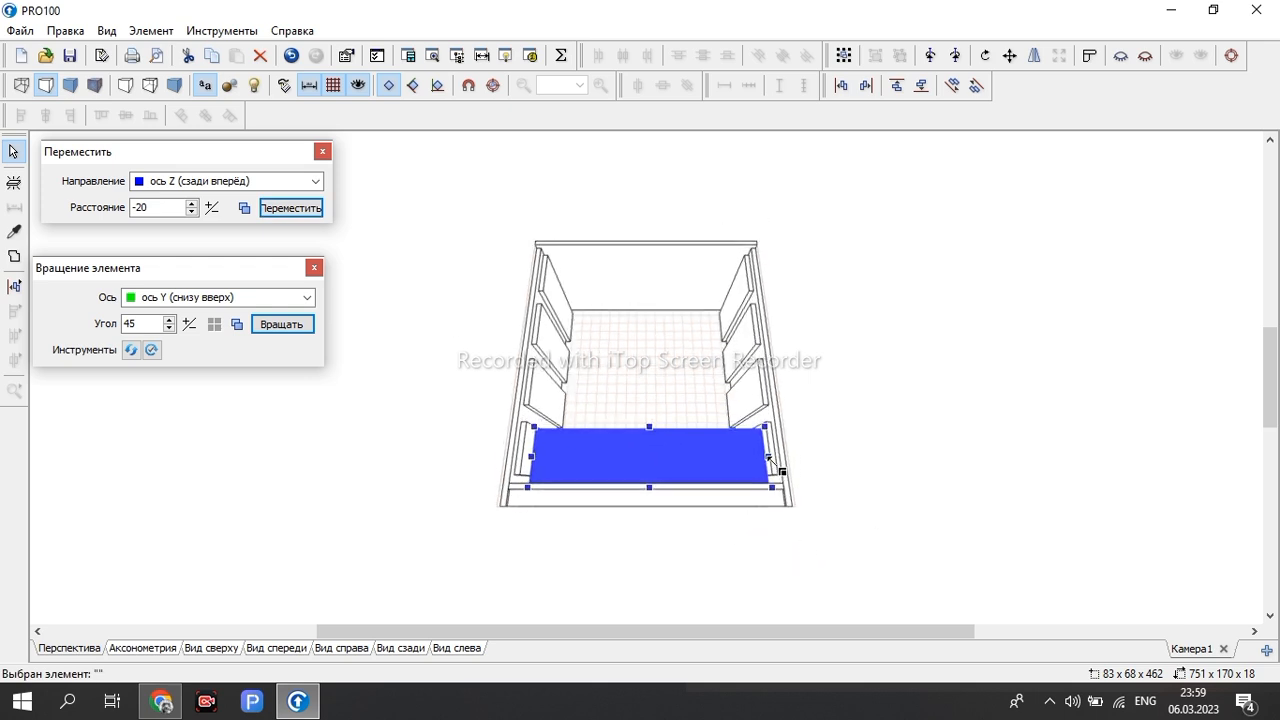
left_click_drag(769, 457, 800, 471)
left_click_drag(531, 458, 471, 471)
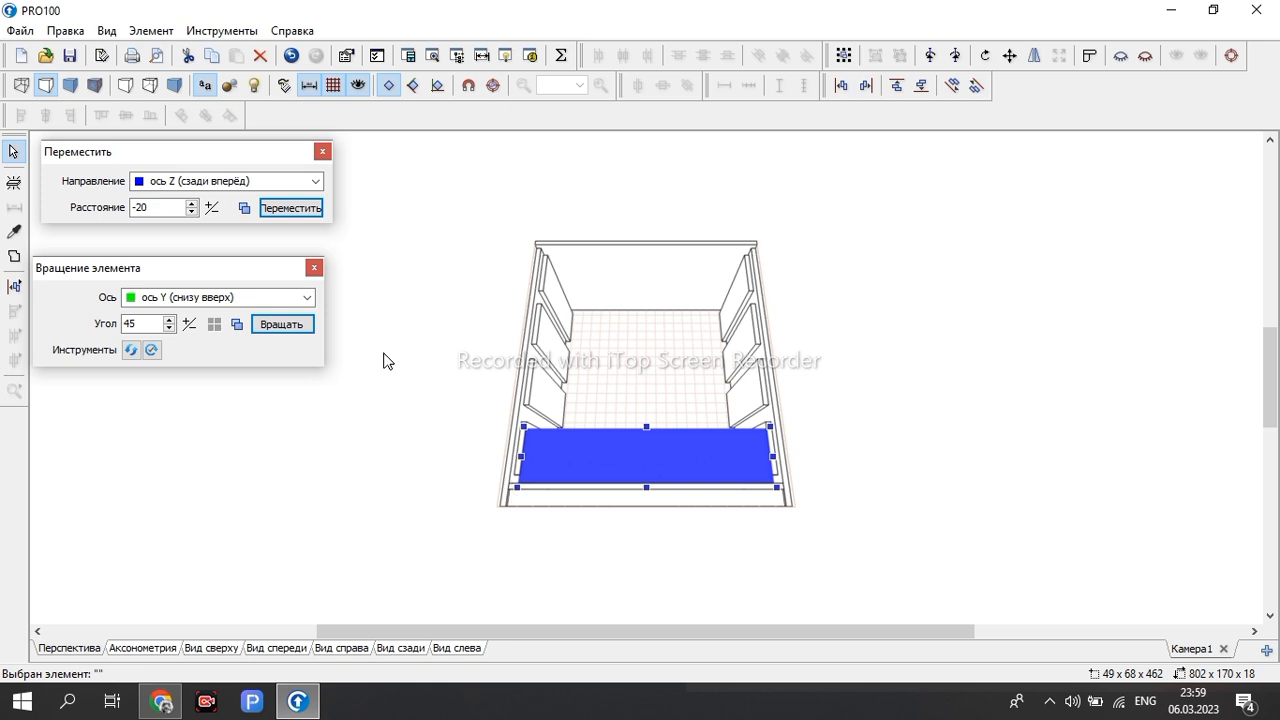
Raise the front panel by 25 along the Y axis
left_click(210, 183)
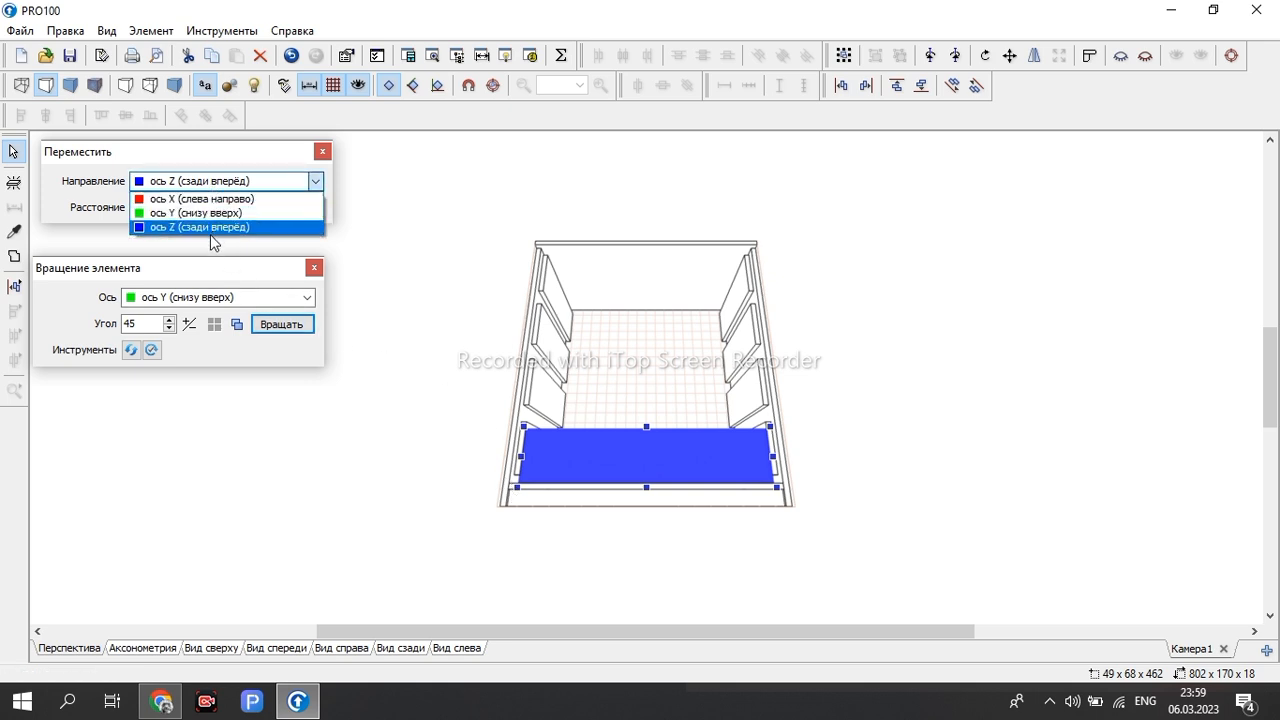
left_click(212, 211)
left_click(163, 209)
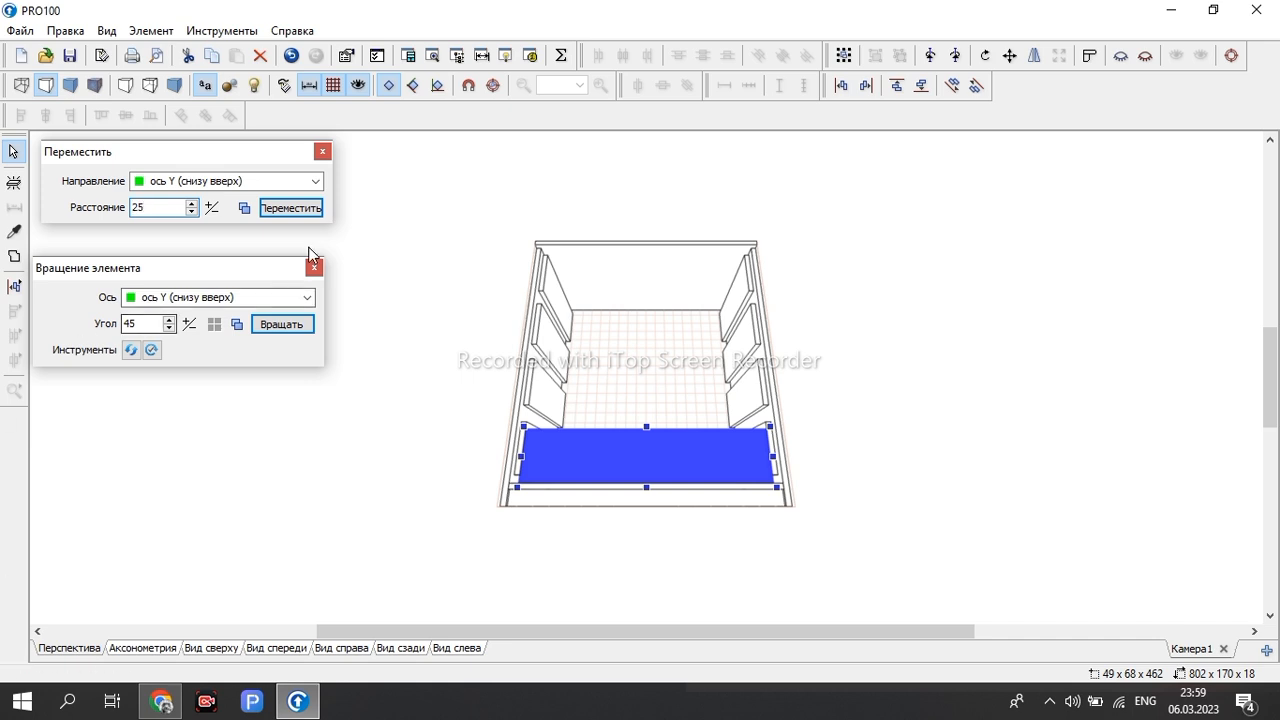
left_click(291, 210)
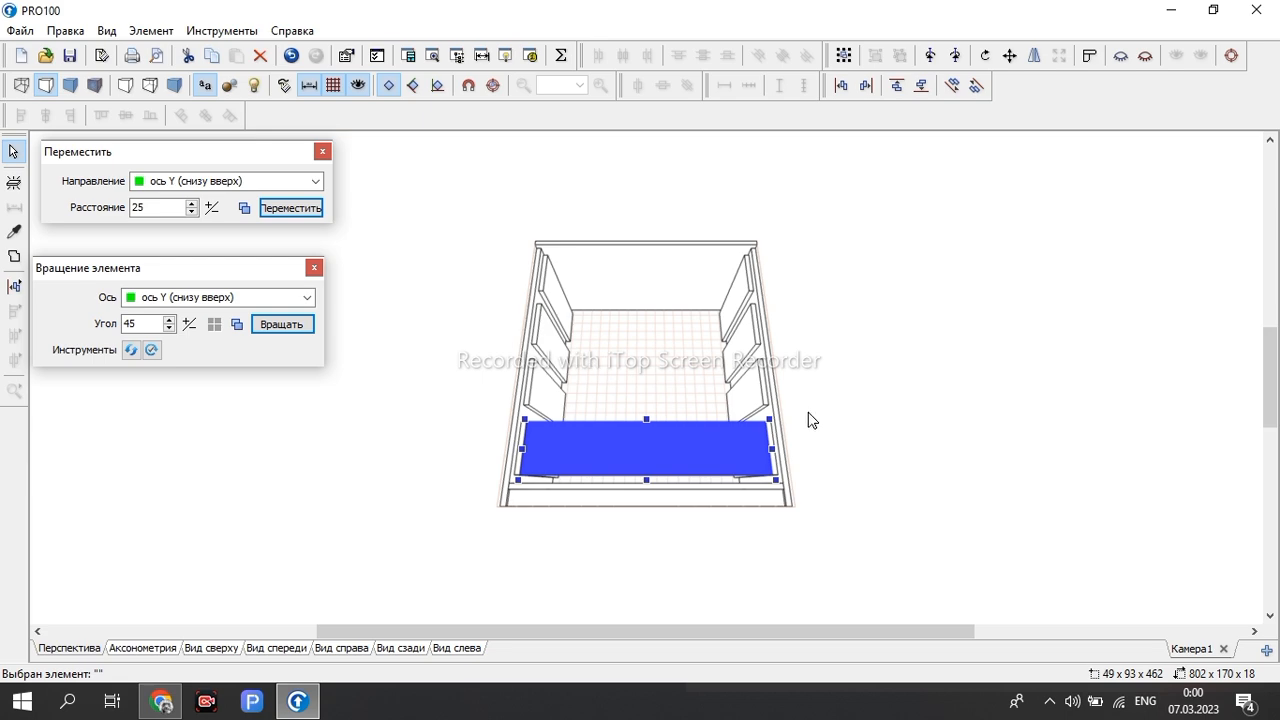
Clone the front panel upward three times at a distance of 228 along the Y axis
right_click_drag(869, 434, 657, 441)
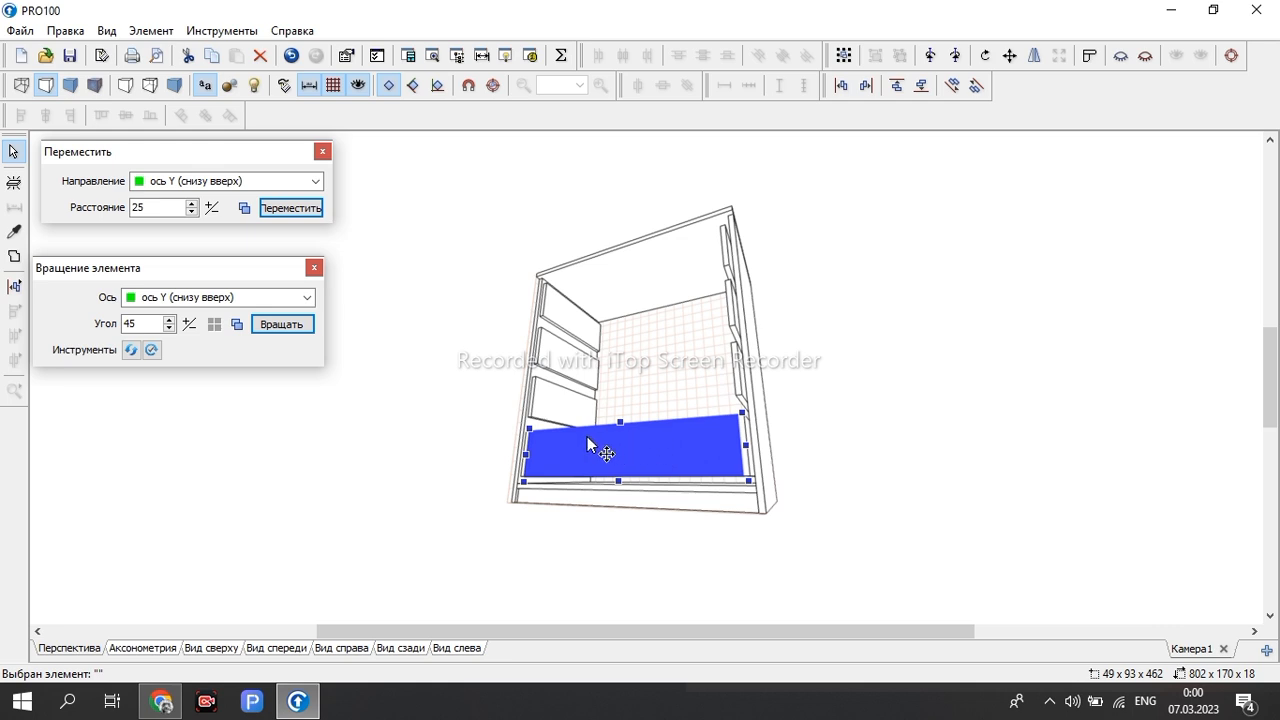
left_click(158, 206)
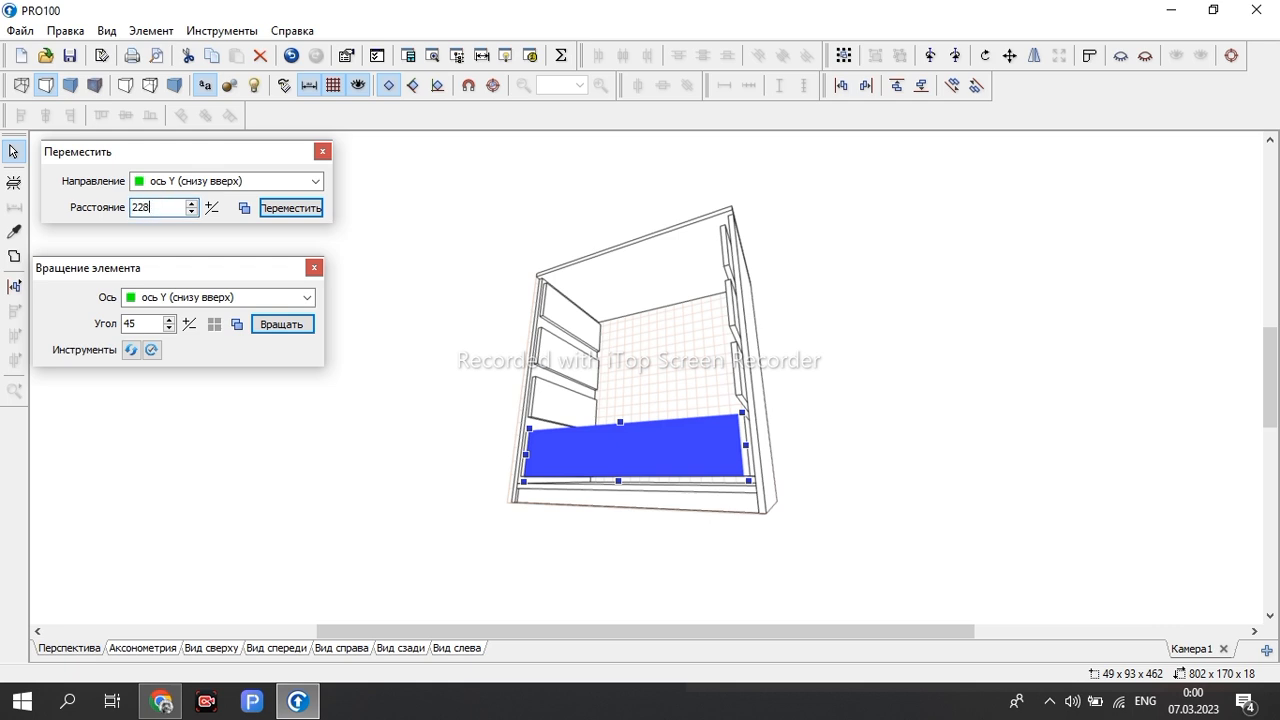
left_click(244, 207)
left_click(291, 208)
left_click(291, 208)
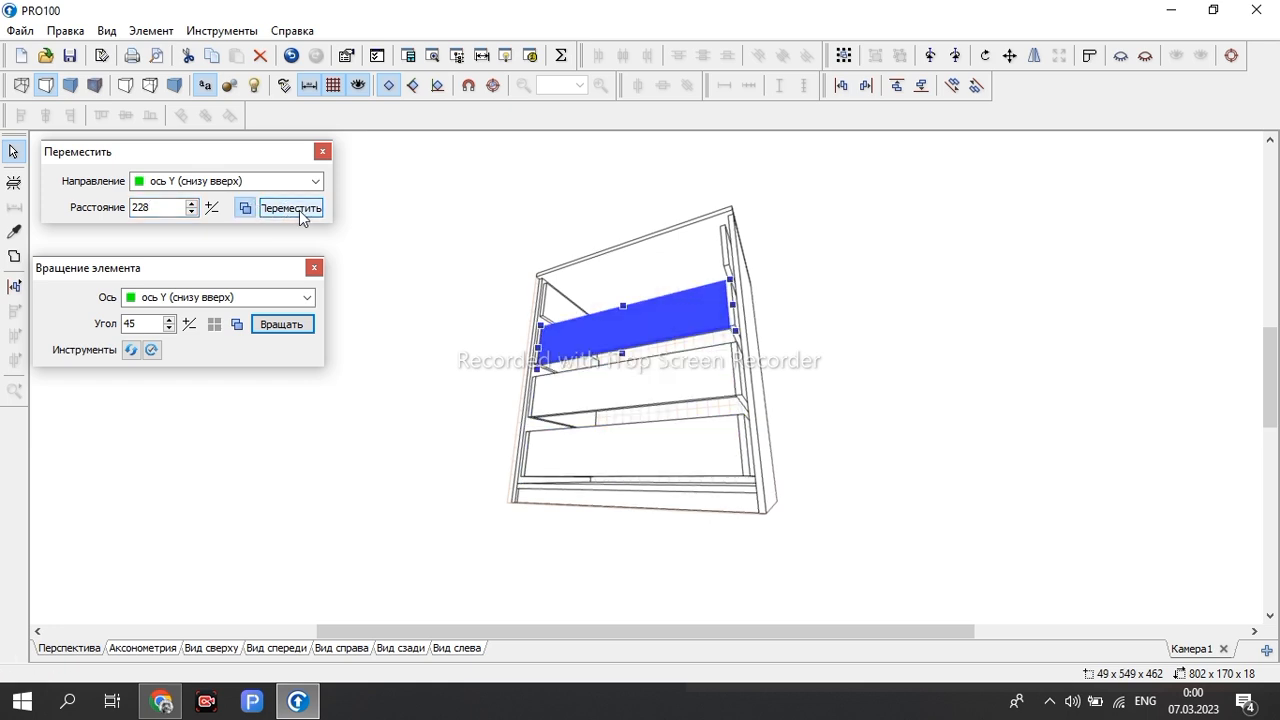
left_click(291, 208)
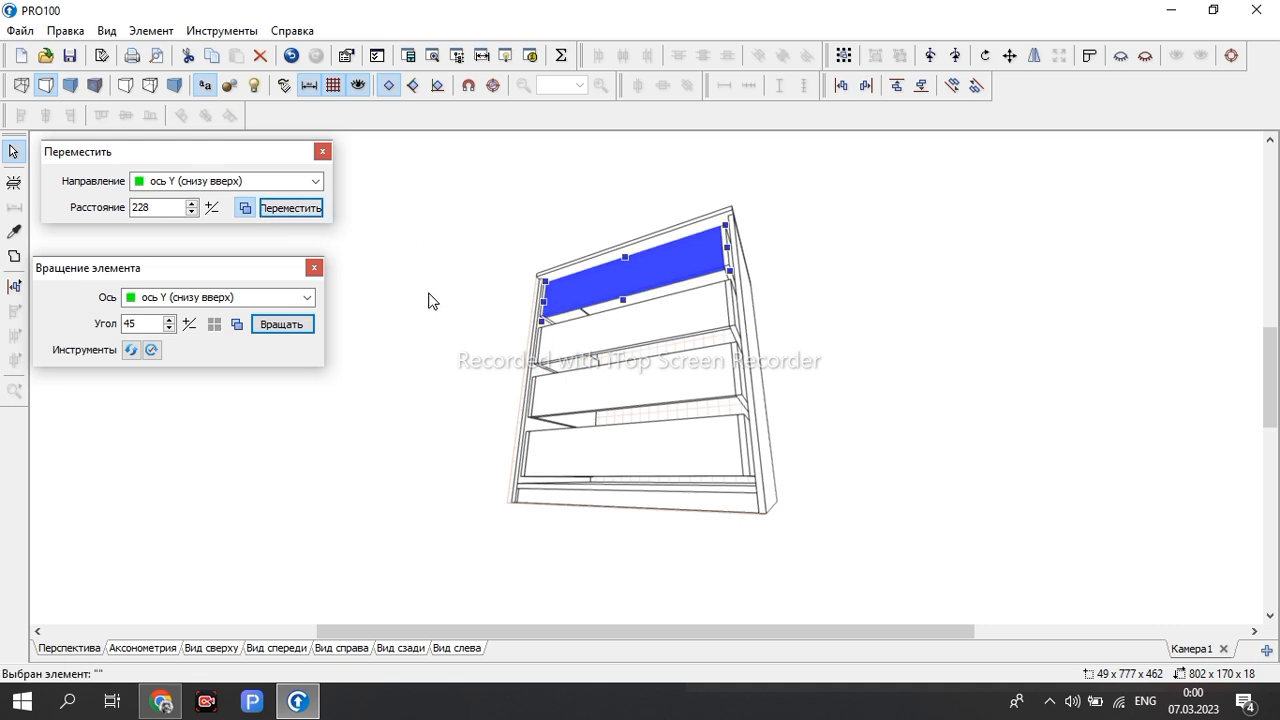
Try cloning all four drawer front panels by 228 along the Z axis, and undo the clone
left_click(666, 320, "ctrl")
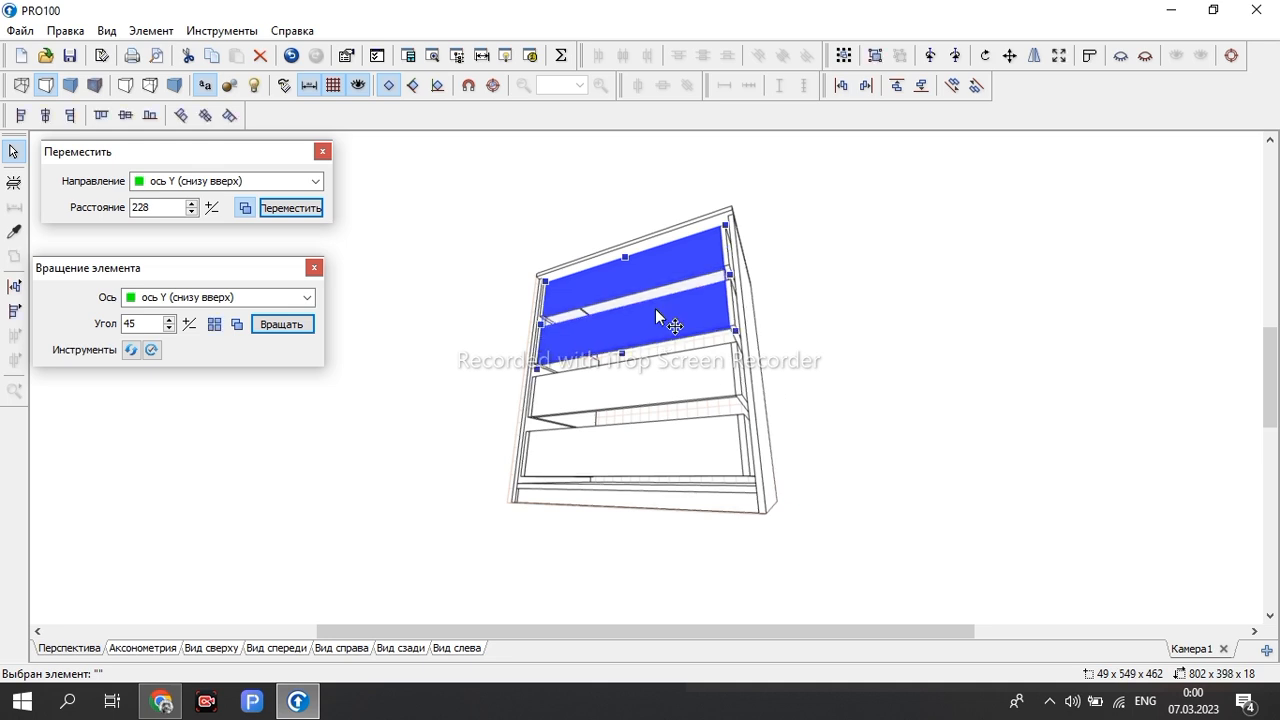
left_click(668, 378, "ctrl")
left_click(672, 456, "ctrl")
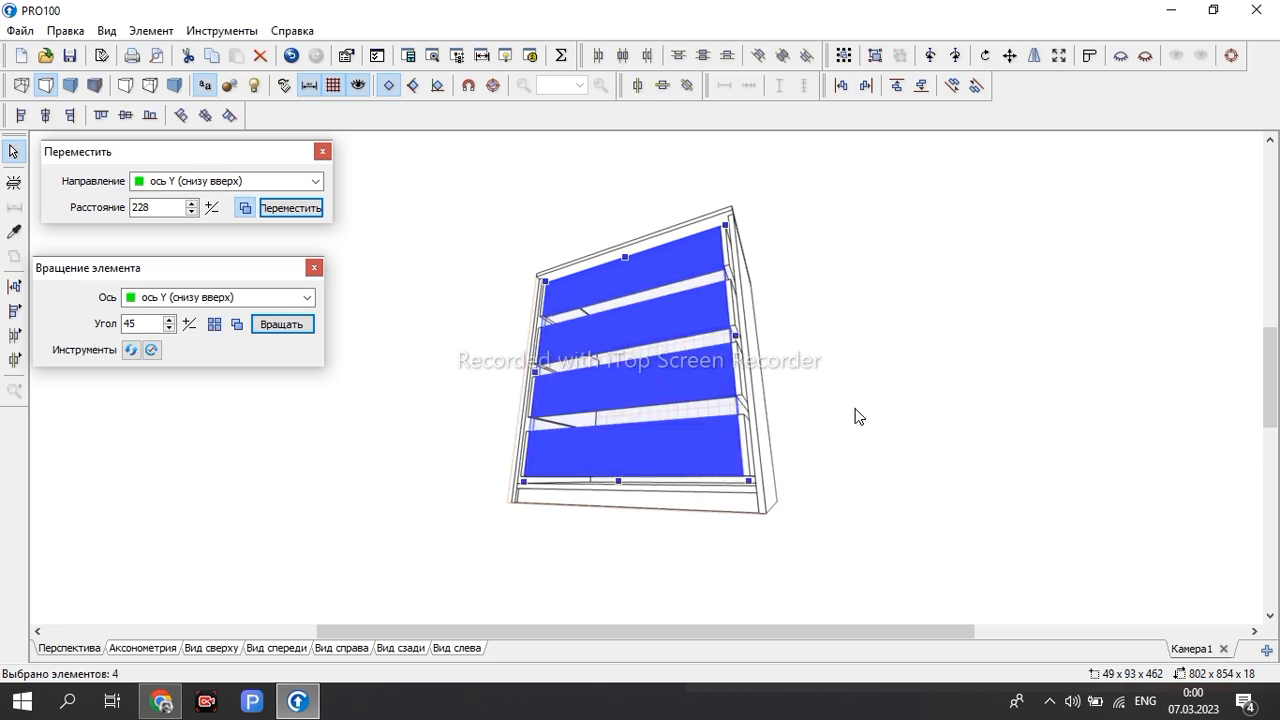
left_click(216, 183)
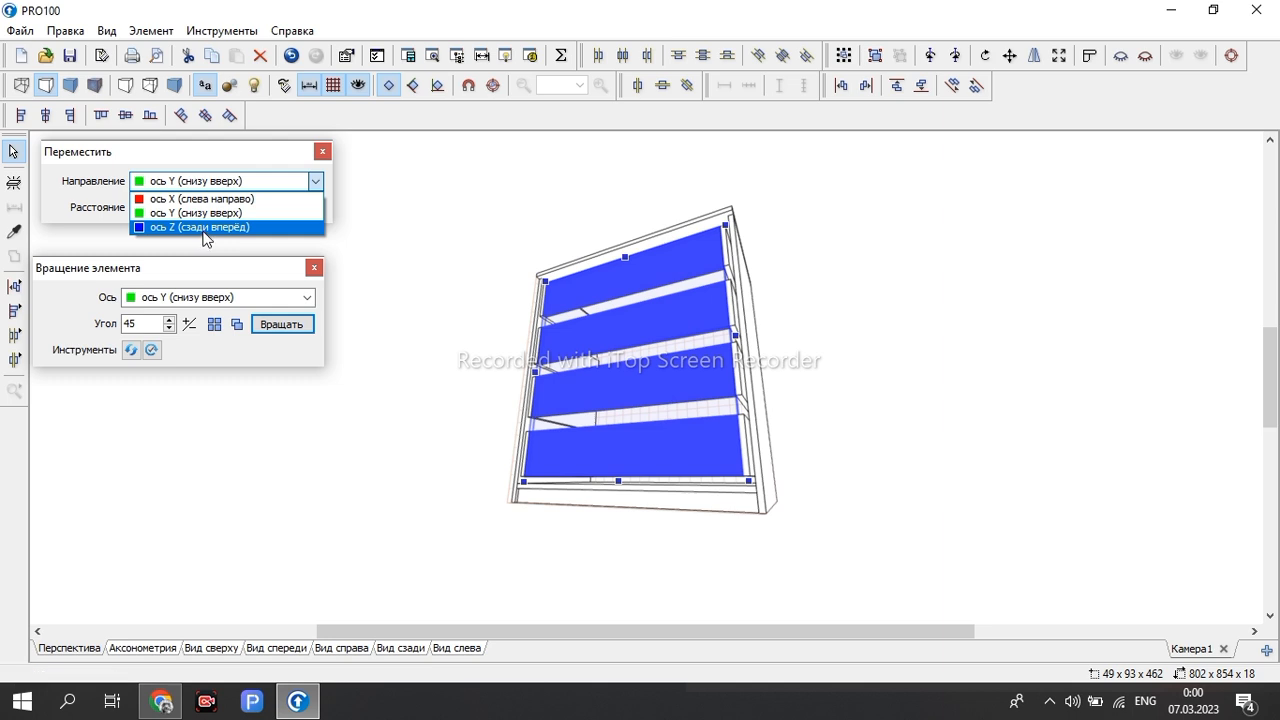
left_click(205, 228)
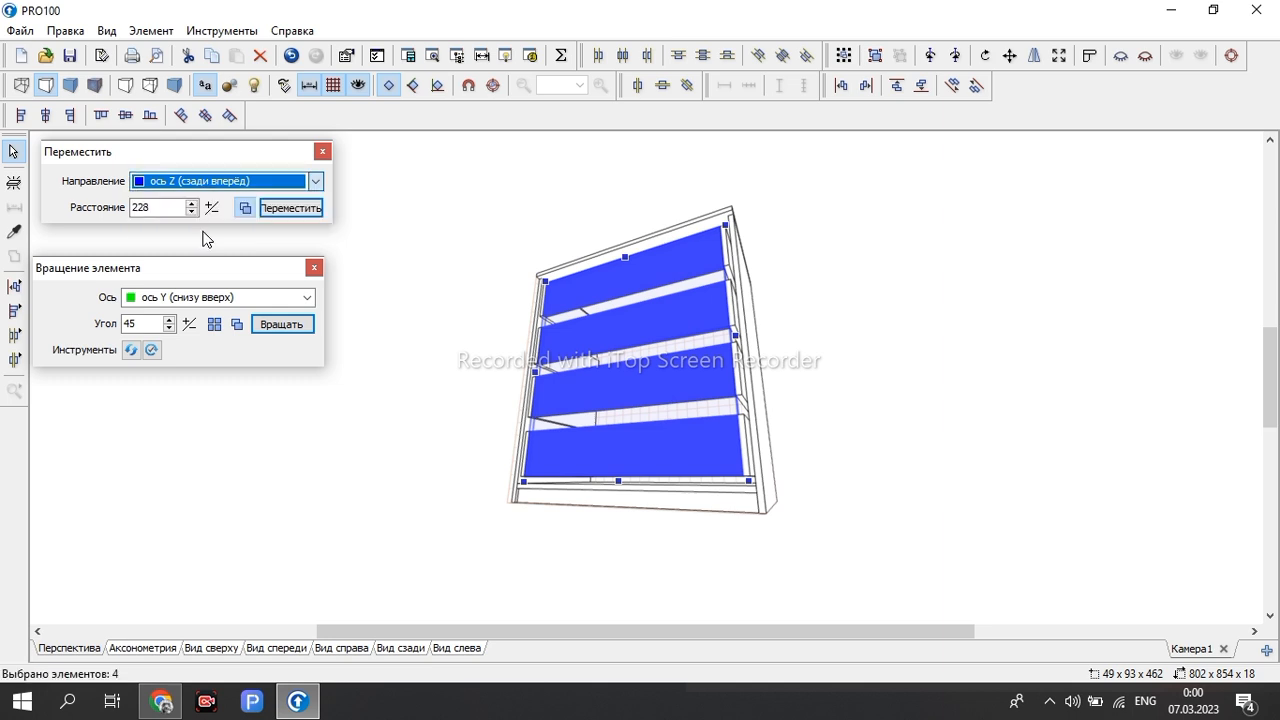
left_click(281, 208)
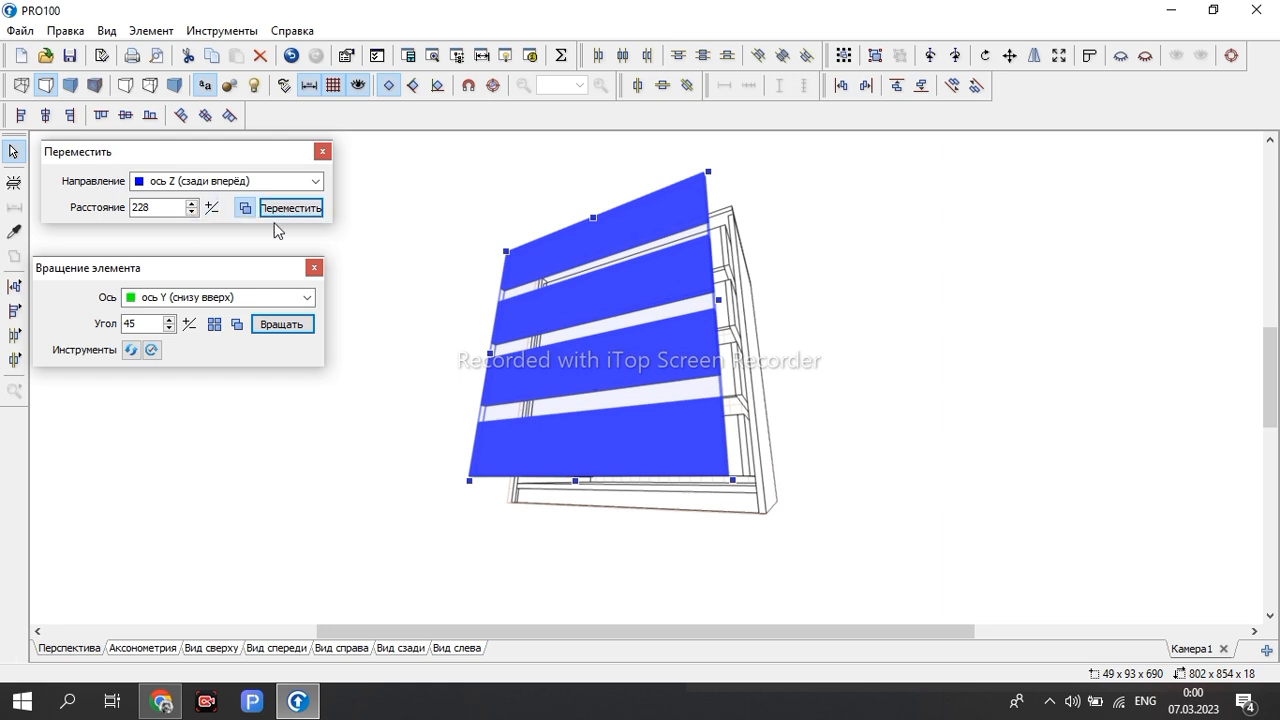
key("ctrl+z")
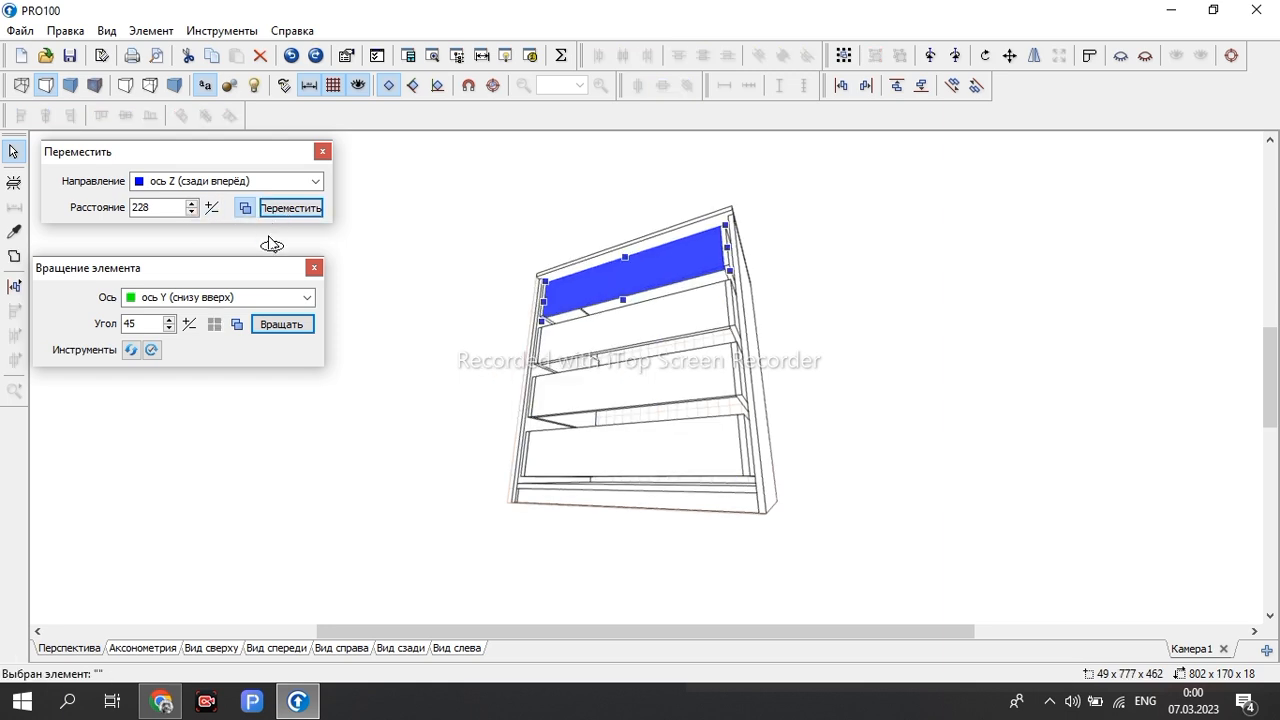
Try cloning only the top drawer front panel by -228 along the Z axis, and undo it
left_click(211, 207)
left_click(280, 211)
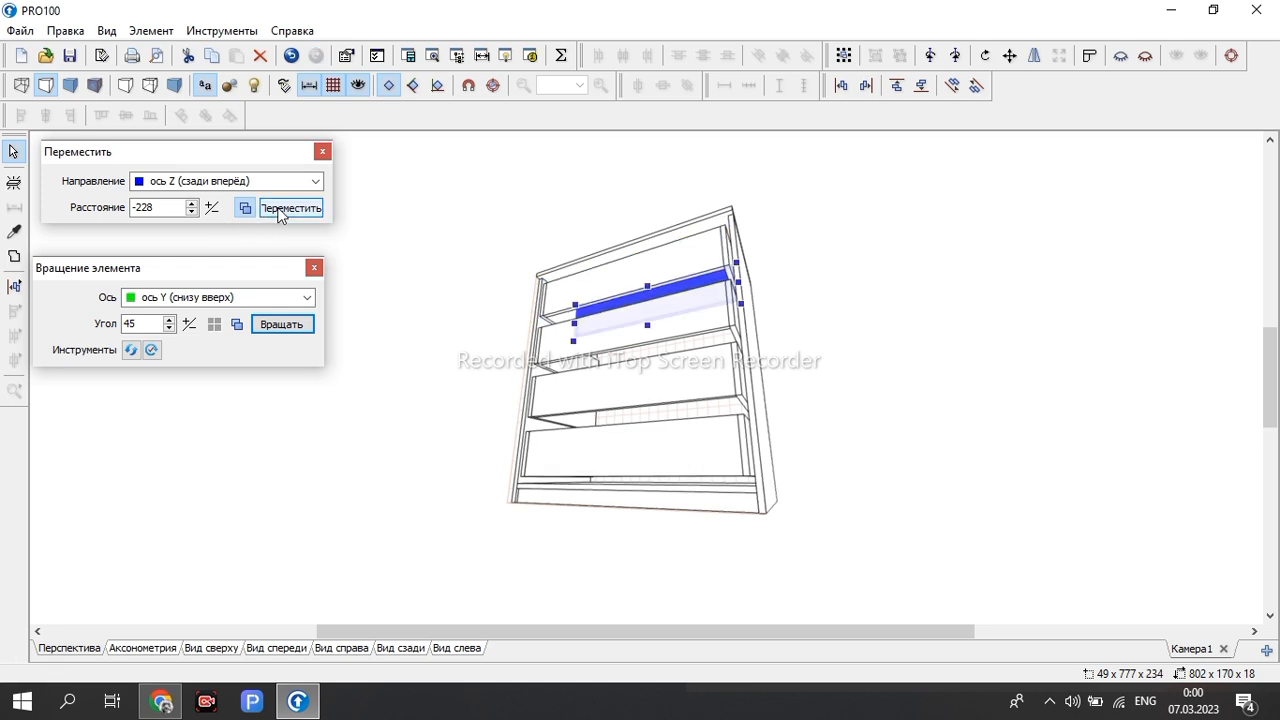
key("ctrl+z")
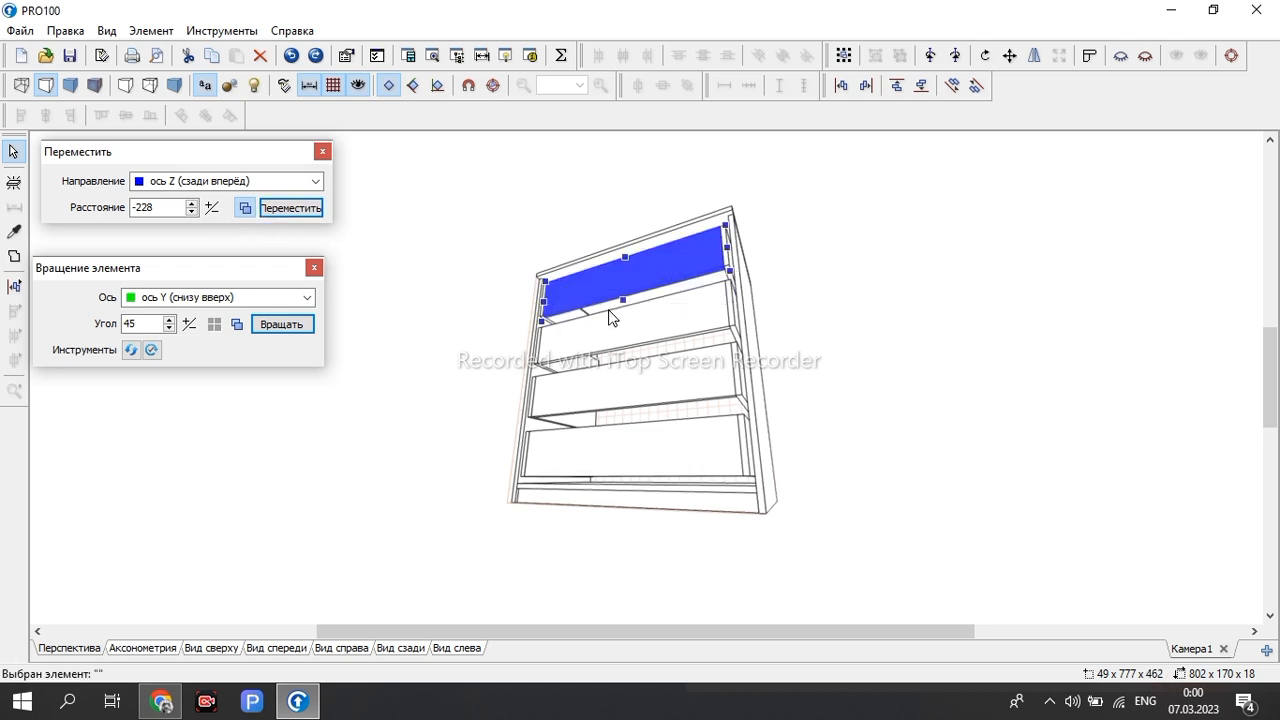
Select all four front panels, clone them by -228 along the Z axis, and move the clones another -228 with cloning off
left_click(613, 341, "shift")
left_click(619, 379, "shift")
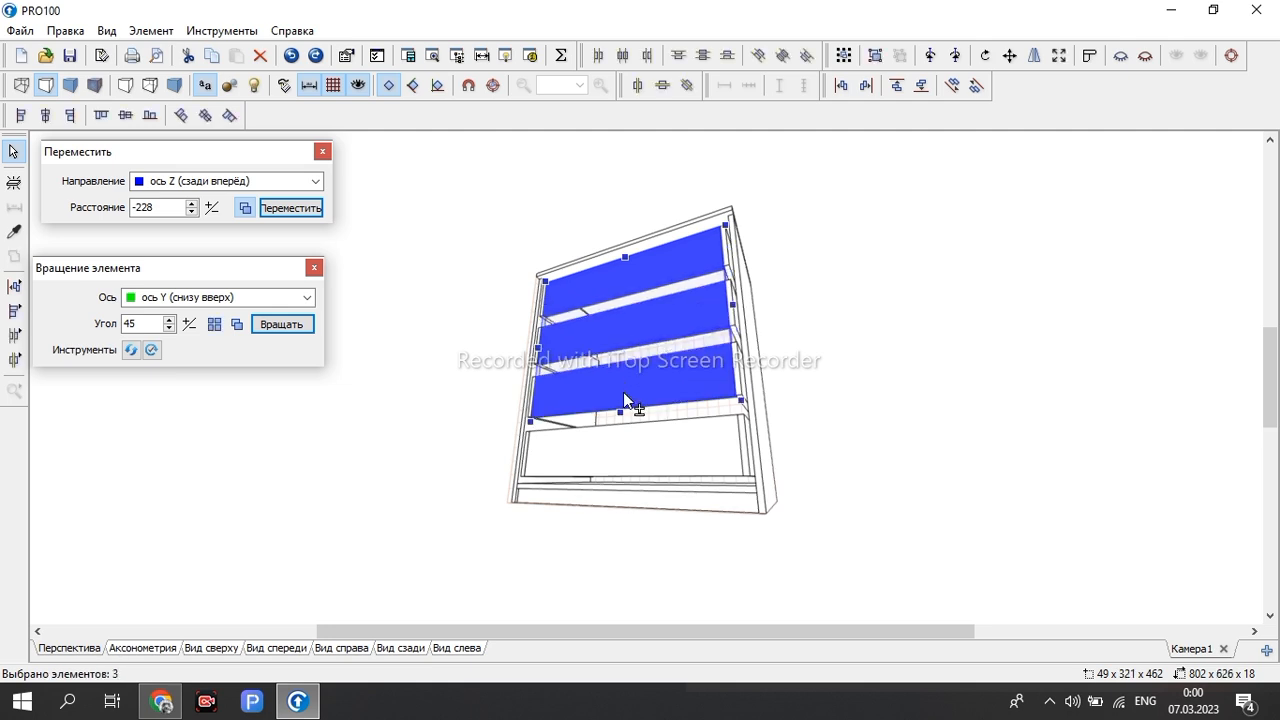
left_click(640, 440, "shift")
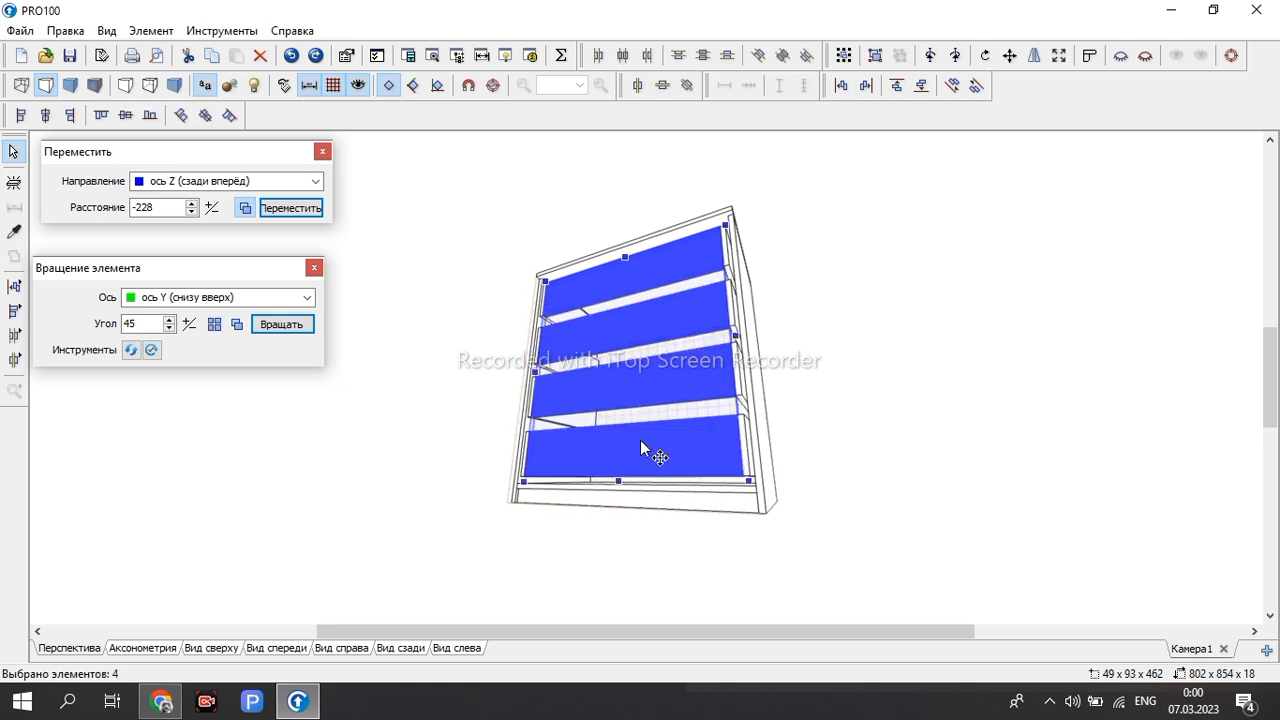
left_click(283, 210)
middle_click_drag(997, 443, 777, 480)
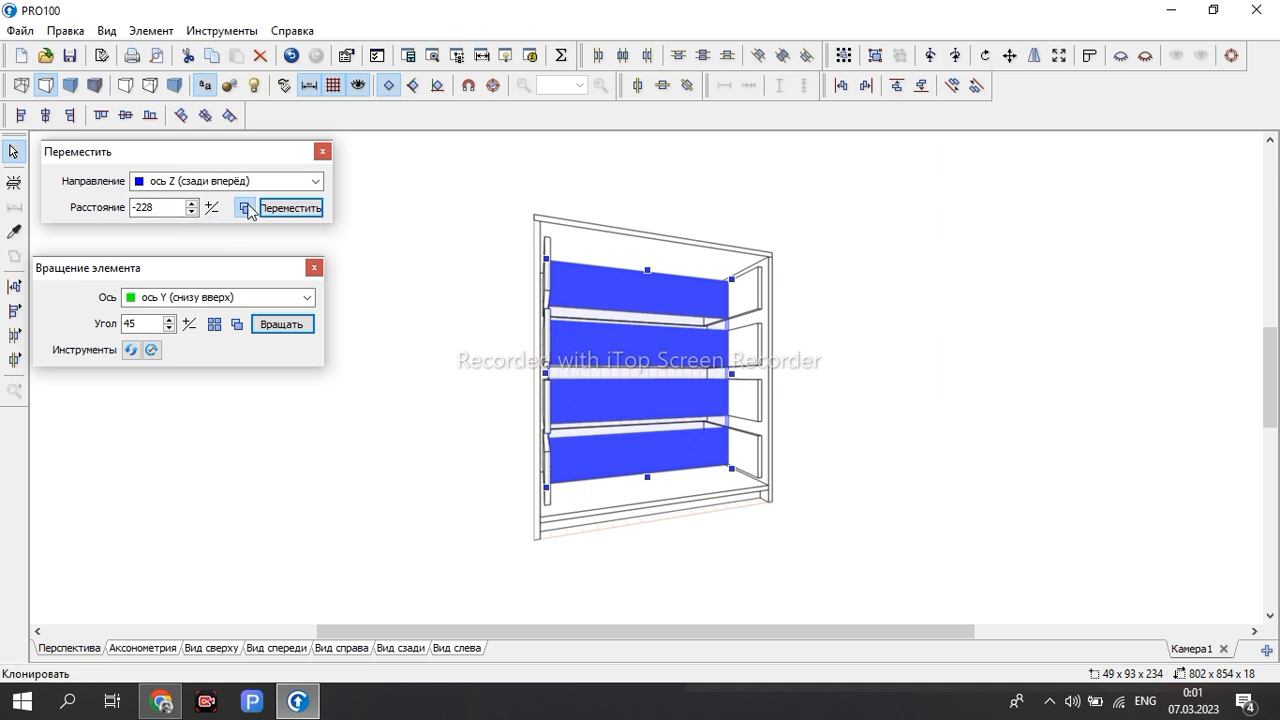
left_click(294, 209)
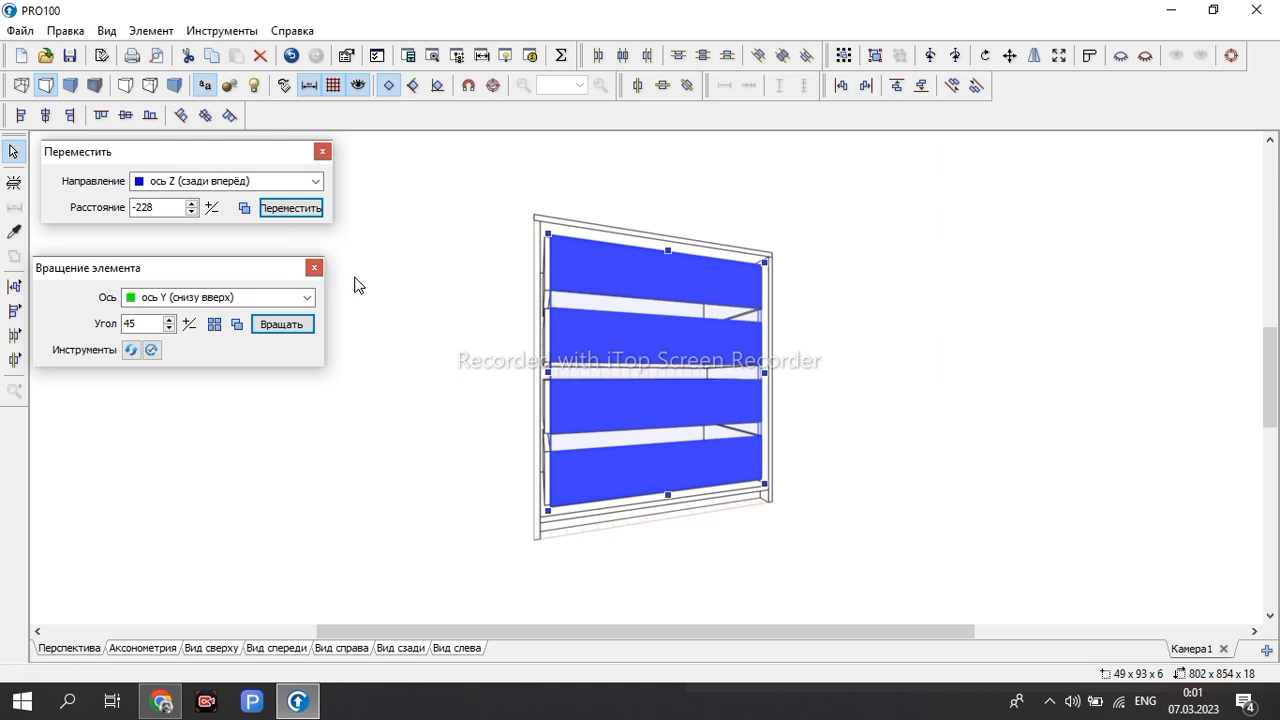
Move the four cloned back panels forward along the Z axis by 10 twice
scroll(779, 383, "up", 3)
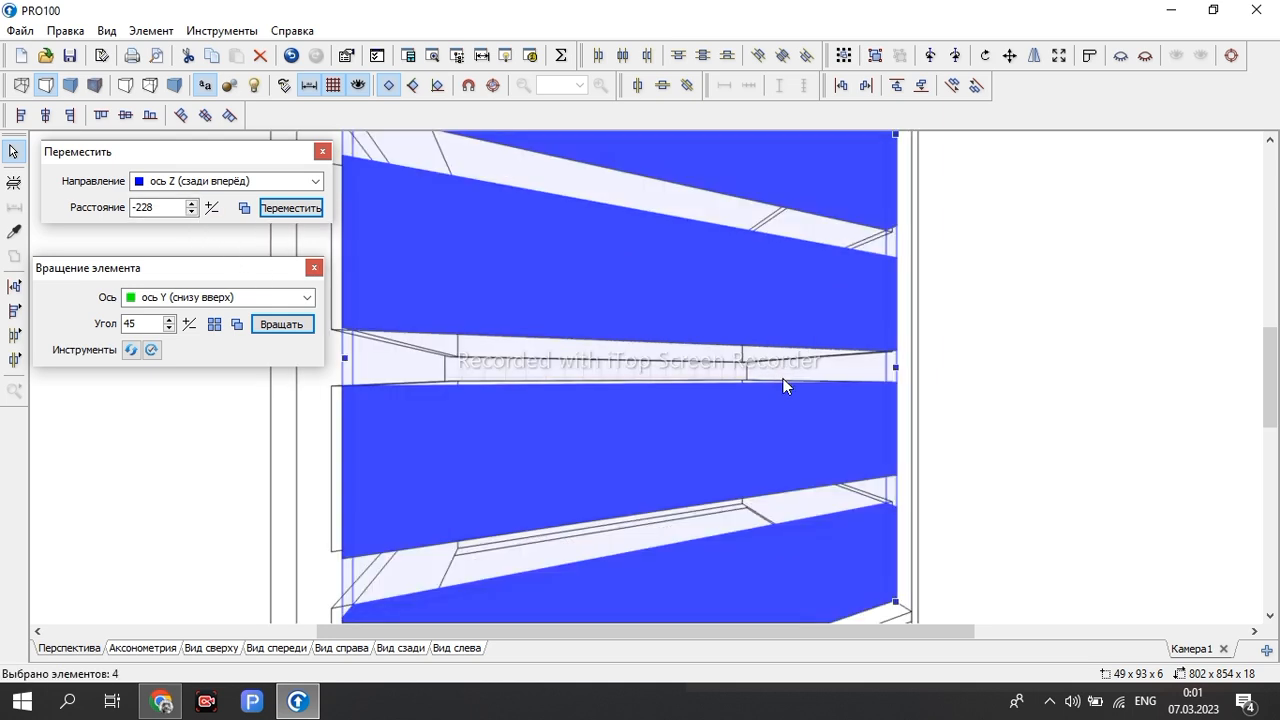
left_click(162, 205)
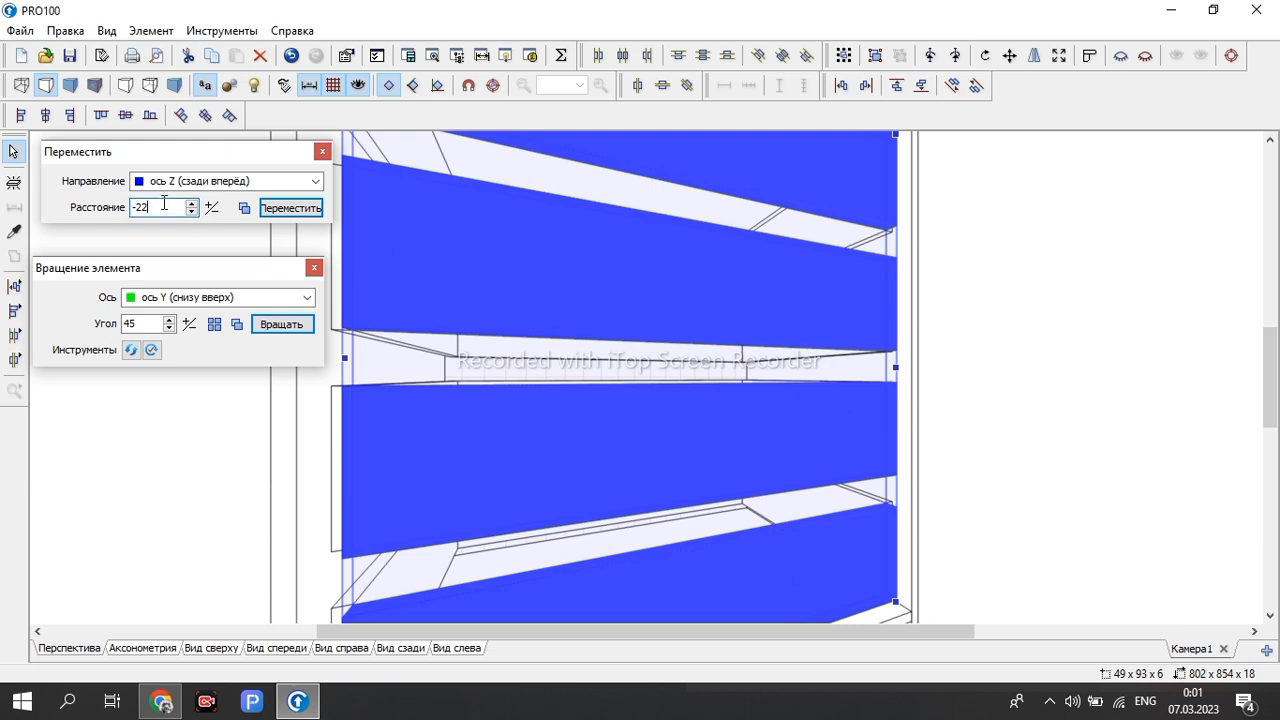
type("10")
left_click_drag(998, 312, 980, 405)
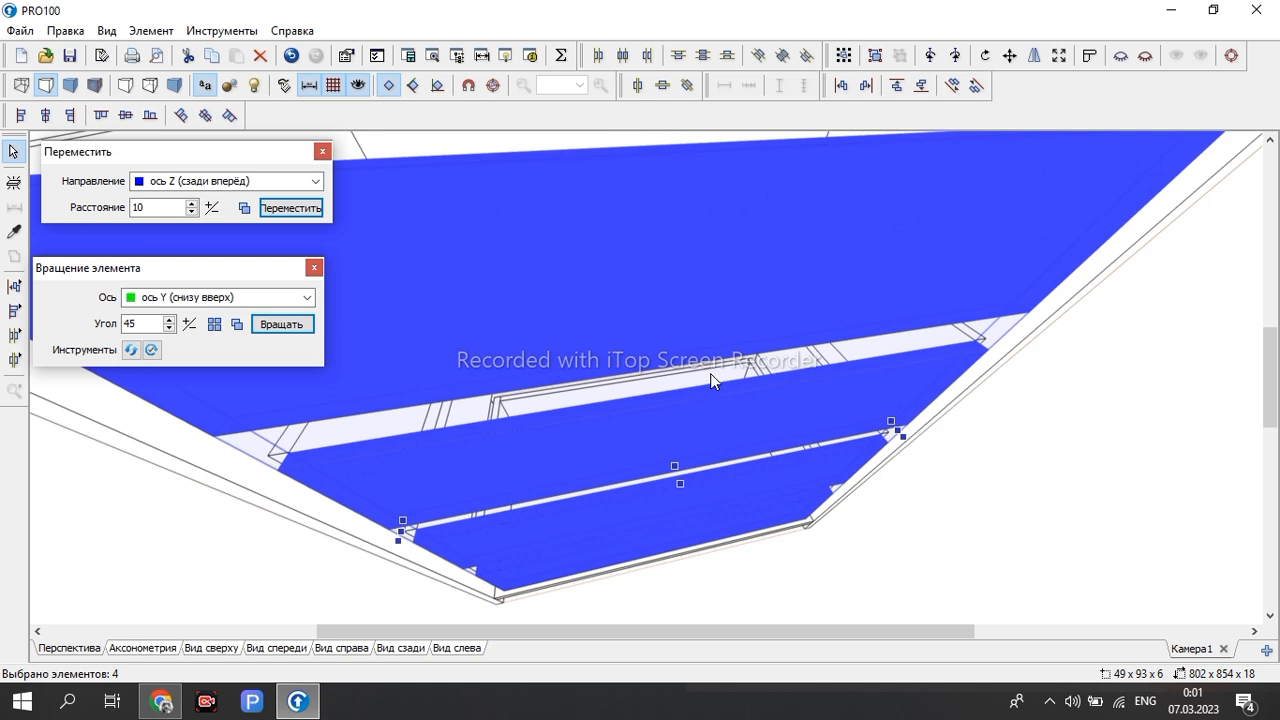
left_click(275, 209)
left_click(275, 209)
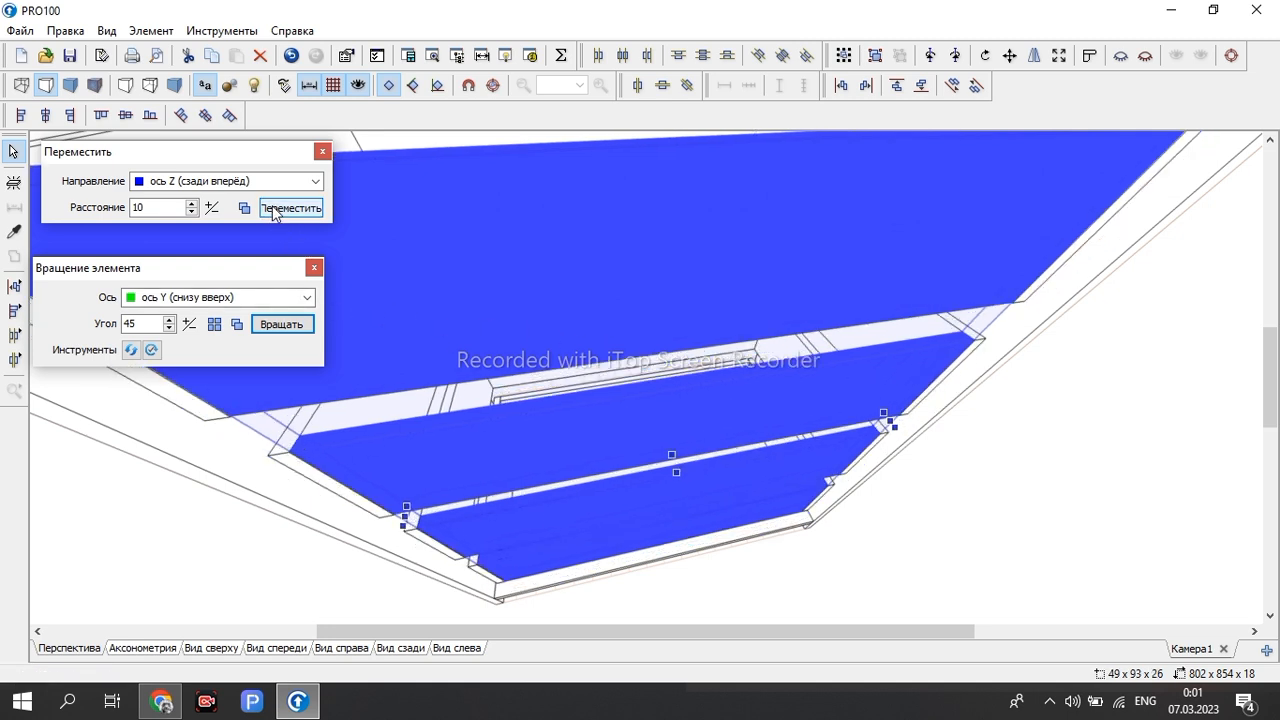
Nudge the four back panels forward along the Z axis in four moves of 1
left_click(168, 207)
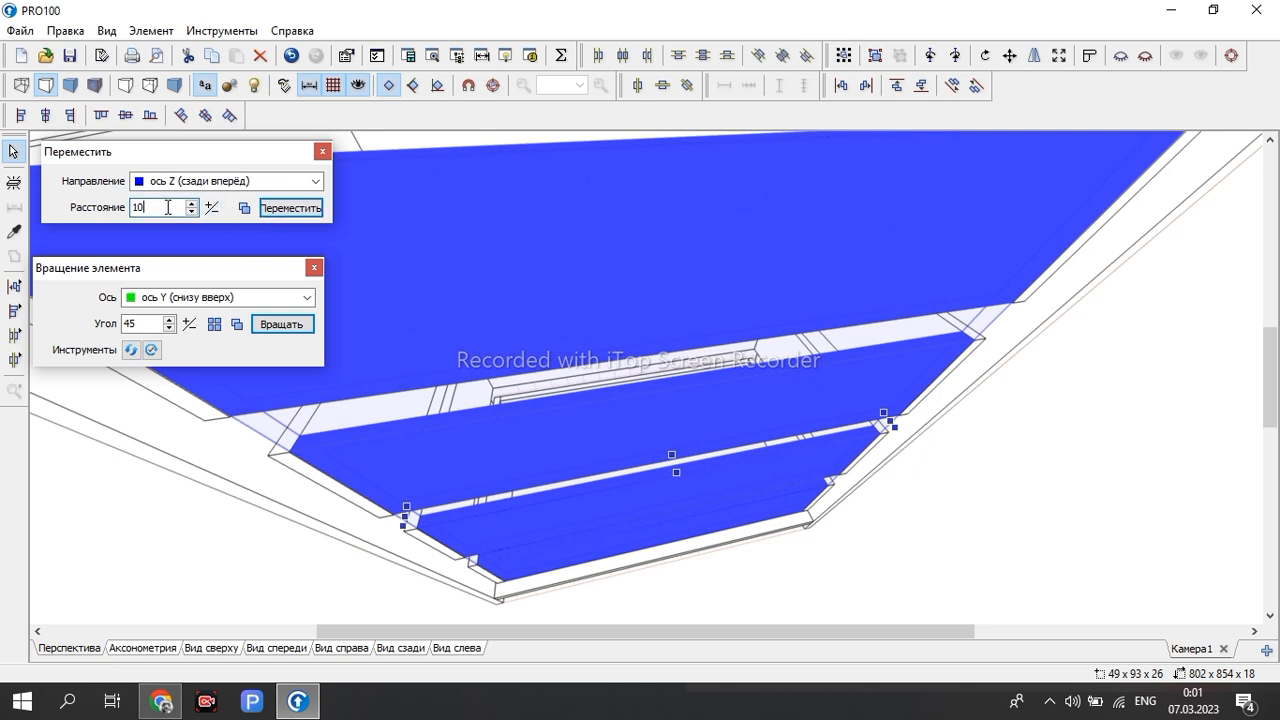
left_click(290, 208)
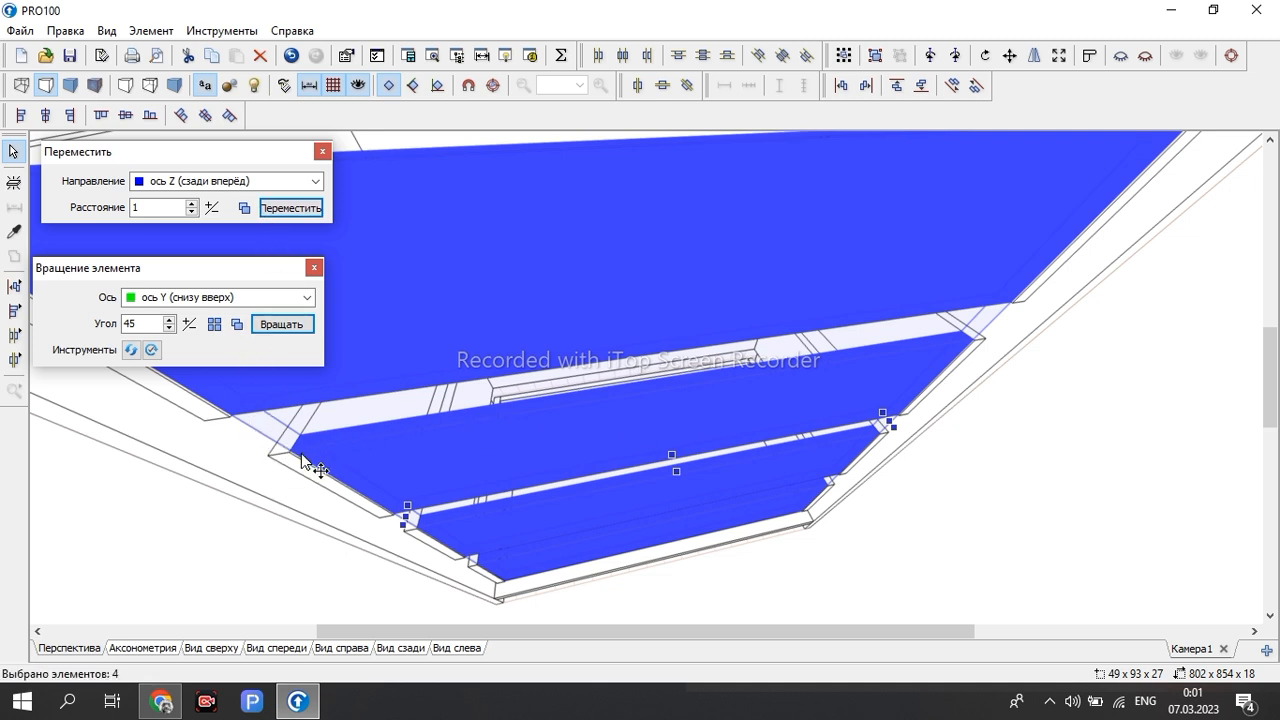
left_click(274, 208)
left_click(274, 208)
left_click(274, 208)
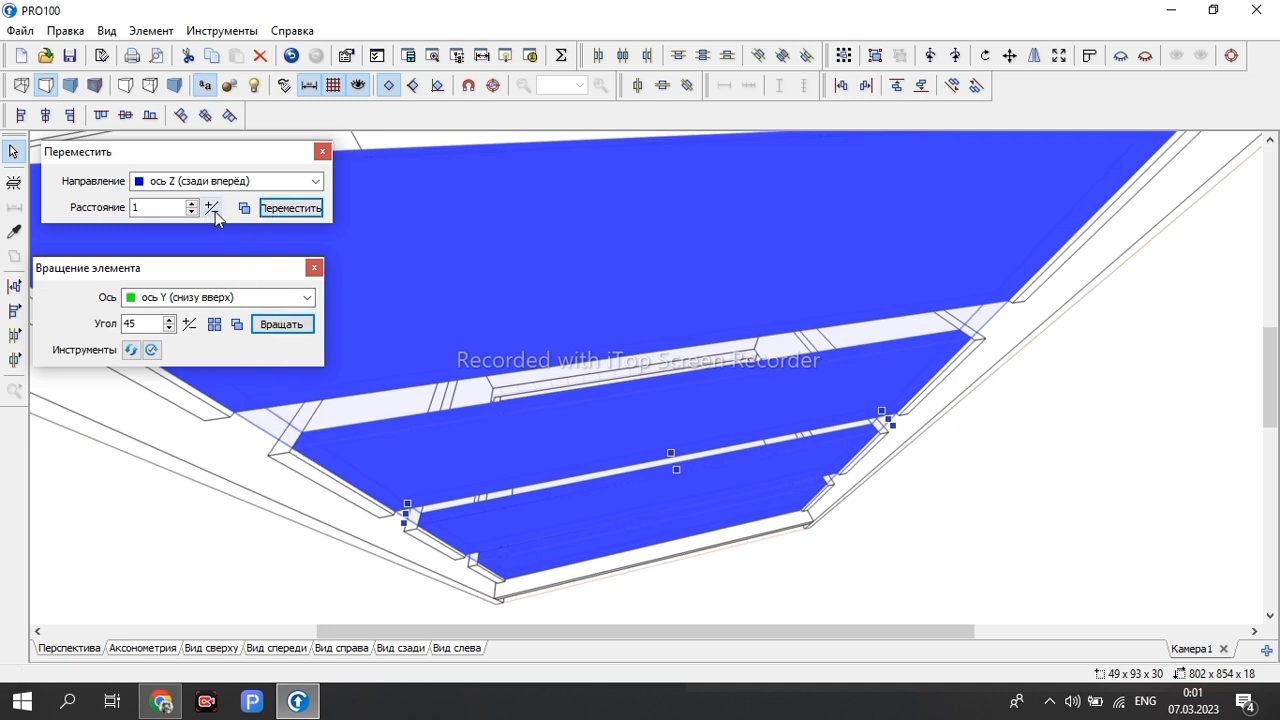
Shift the four back panels backward along the Z axis in moves of -1 to reverse the forward nudges
left_click(289, 208)
left_click(289, 208)
left_click(289, 208)
left_click(289, 208)
left_click(289, 208)
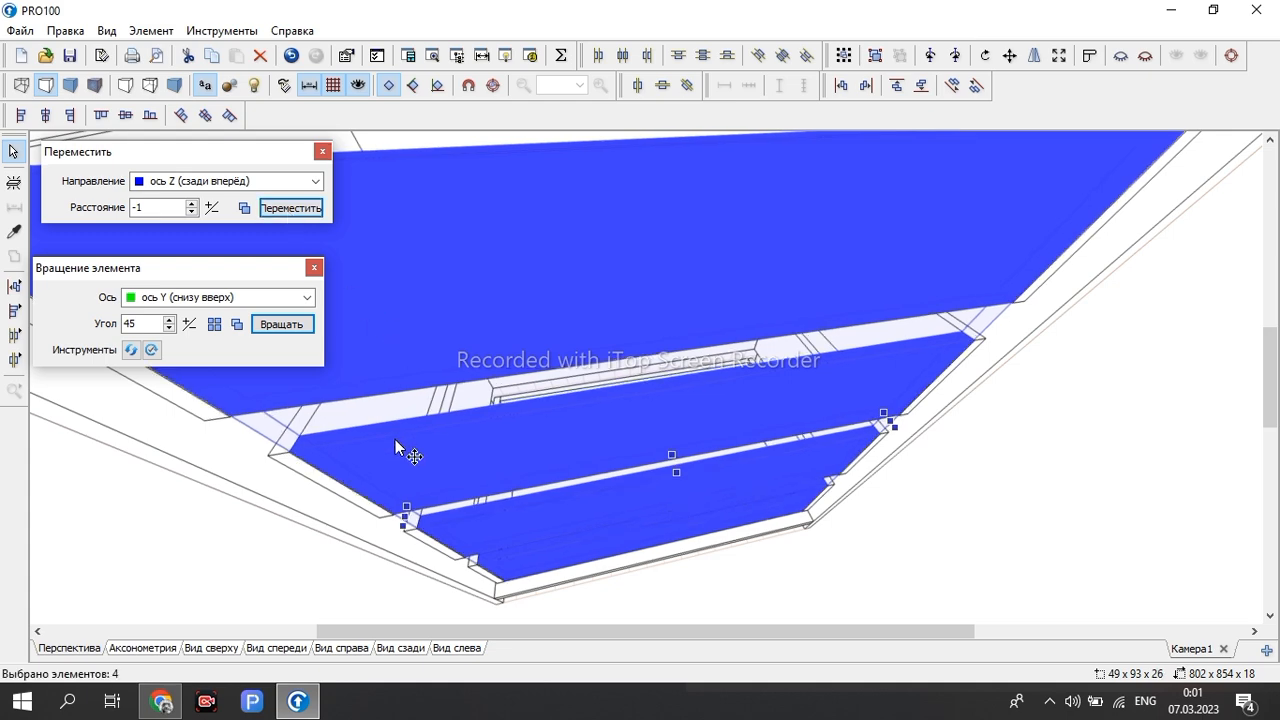
Clone the cabinet's bottom panel upward along the Y axis by 18
left_click_drag(1057, 481, 673, 418)
left_click(665, 405)
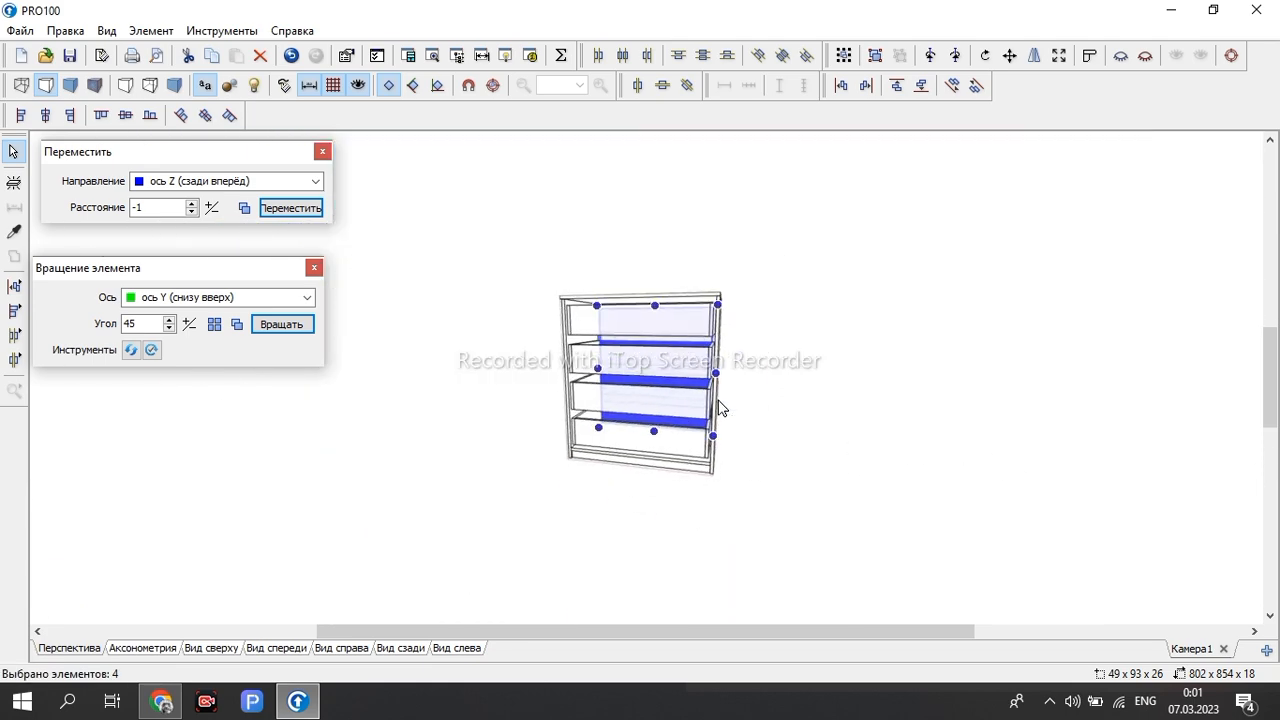
left_click_drag(737, 361, 863, 389)
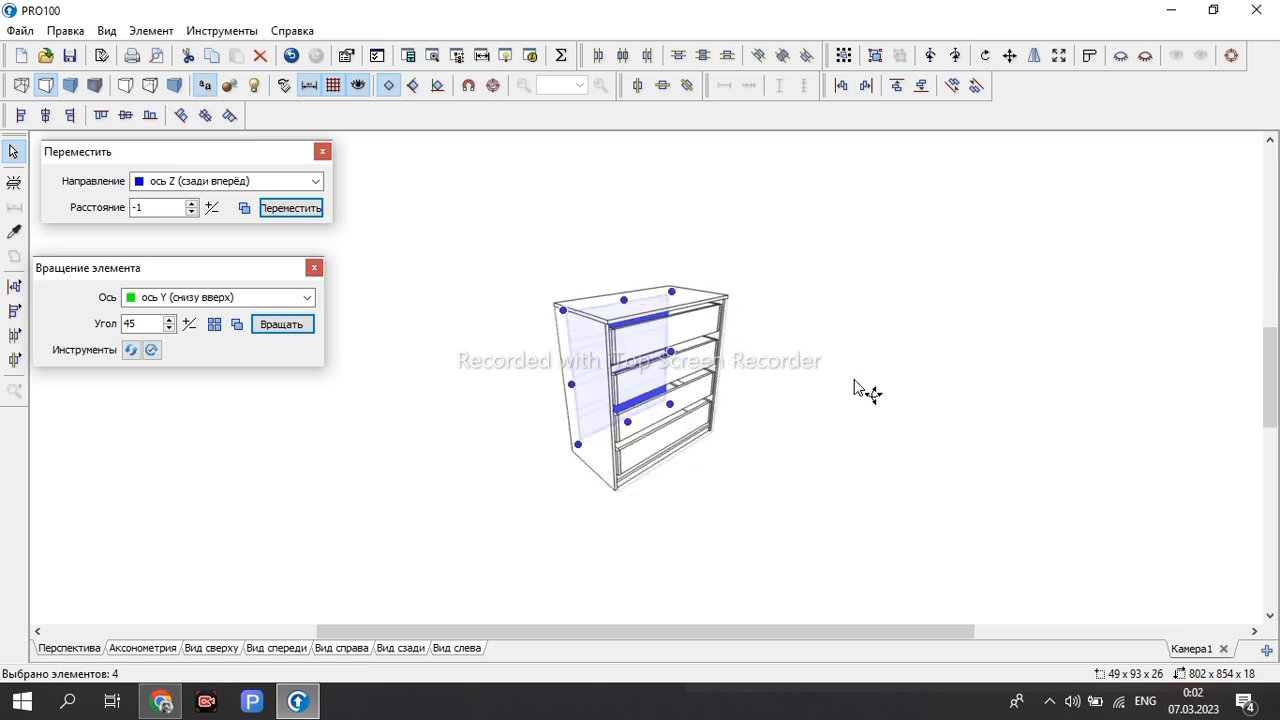
left_click_drag(741, 437, 967, 397)
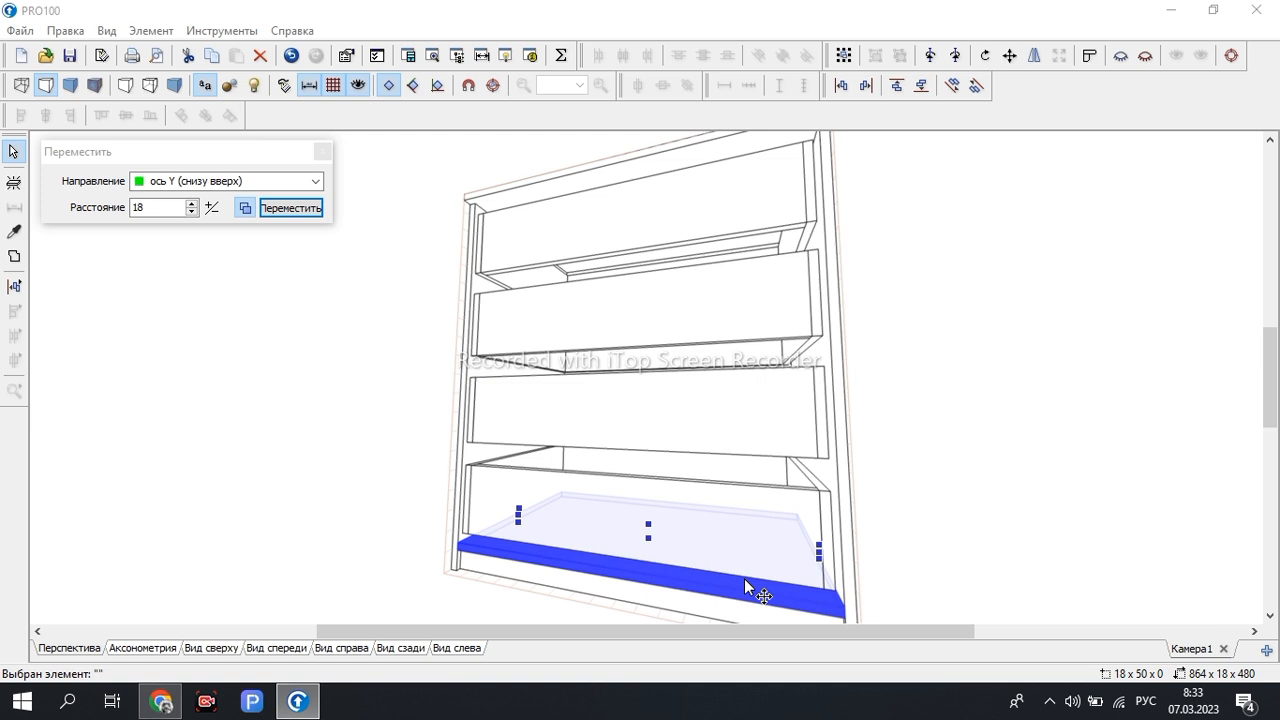
left_click(208, 184)
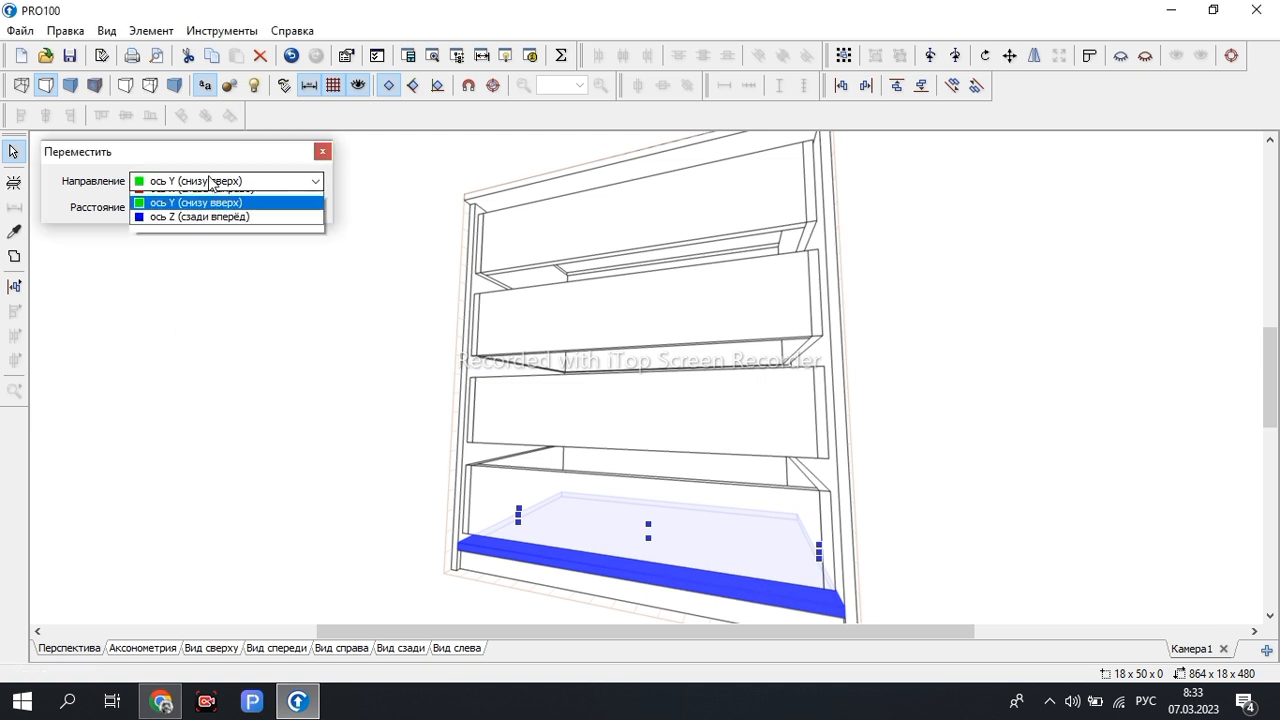
left_click(180, 213)
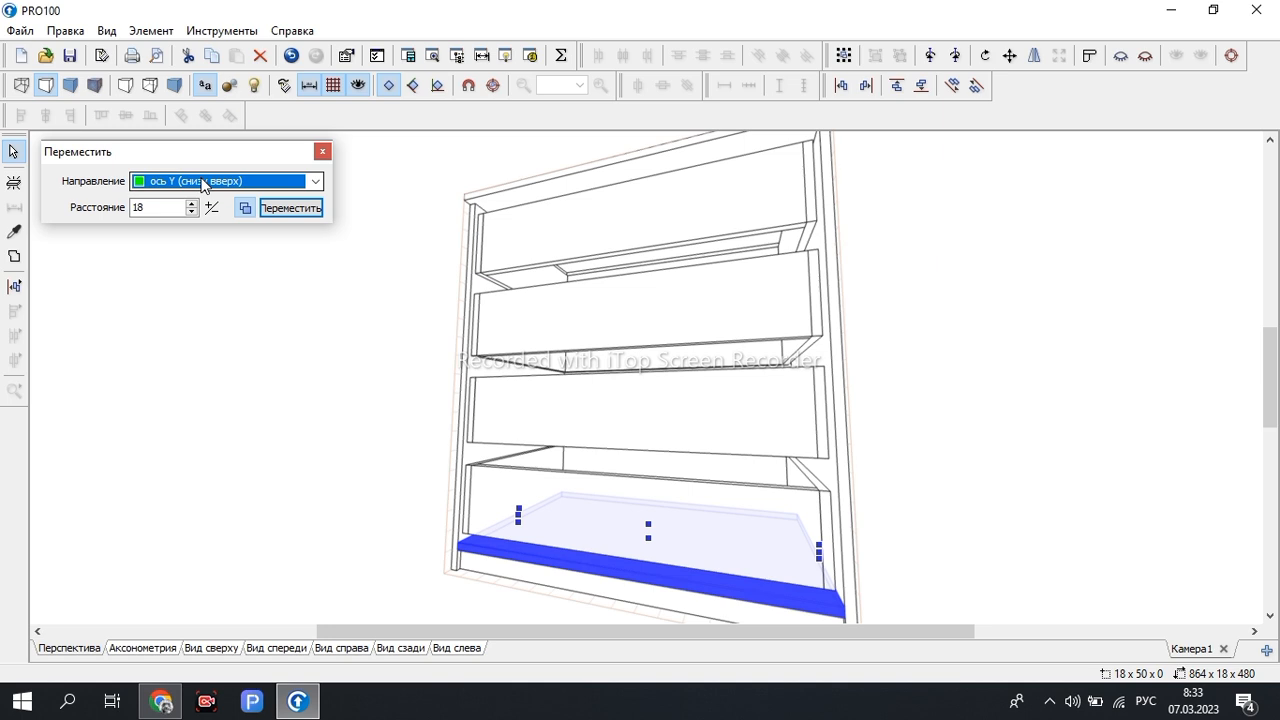
left_click(278, 209)
left_click(245, 208)
Resize the cloned panel into a drawer bottom with width 836, height 4 and depth 453
double_click(656, 565)
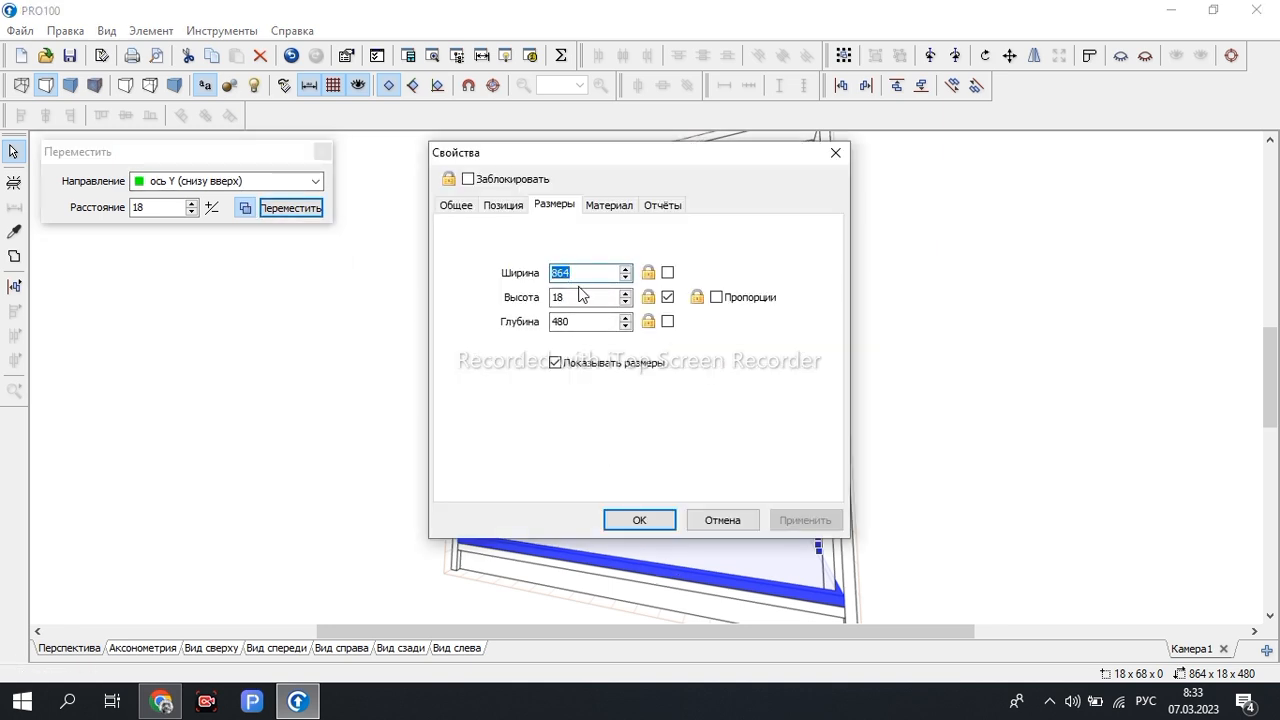
key("BackSpace")
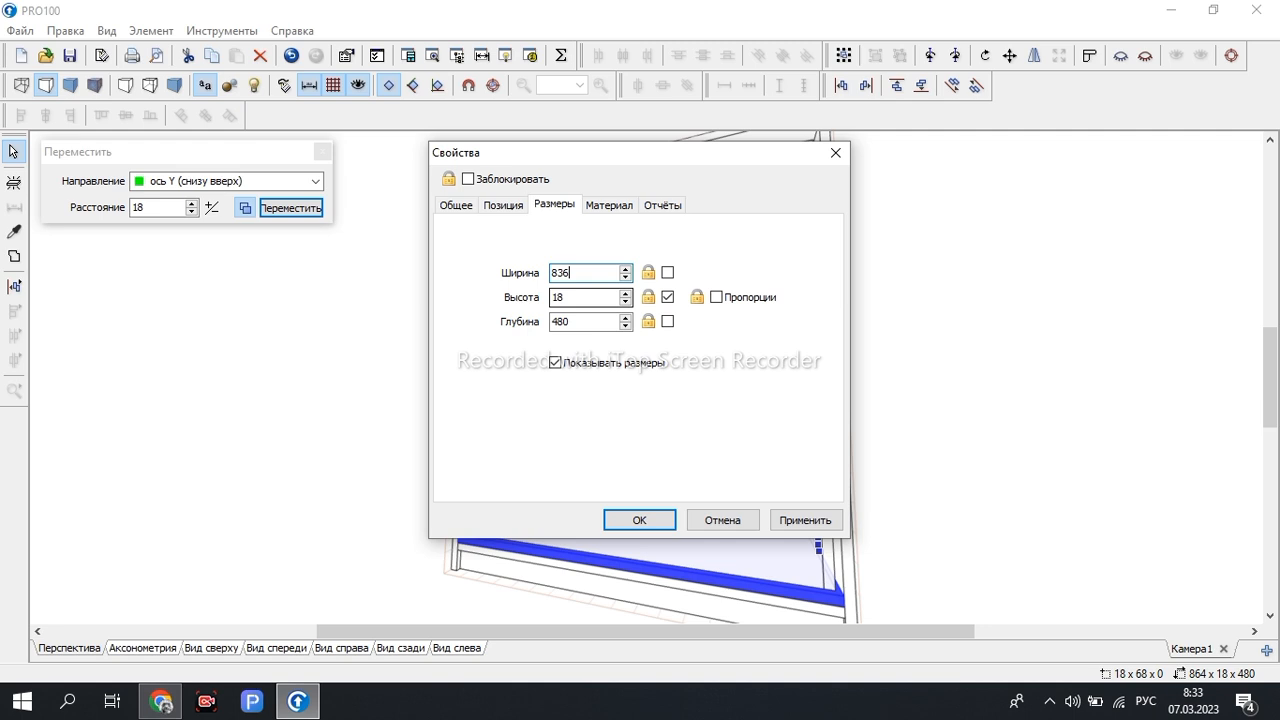
left_click(577, 297)
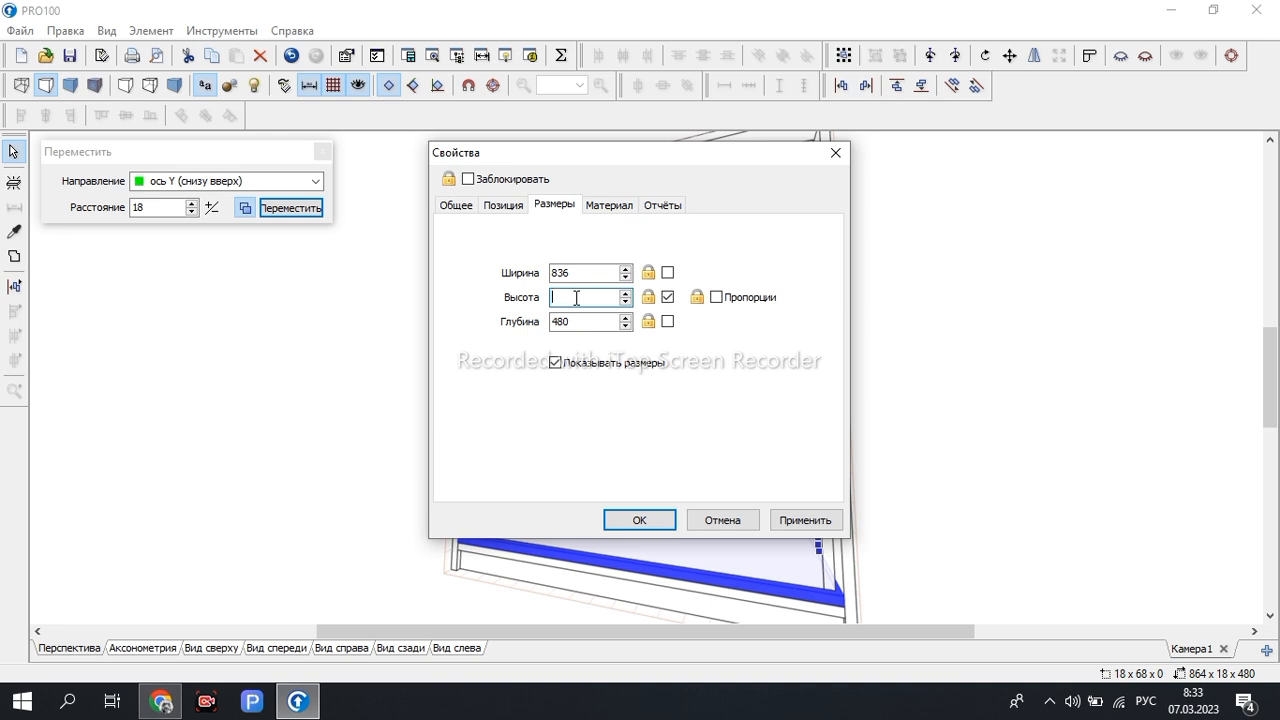
left_click(577, 320)
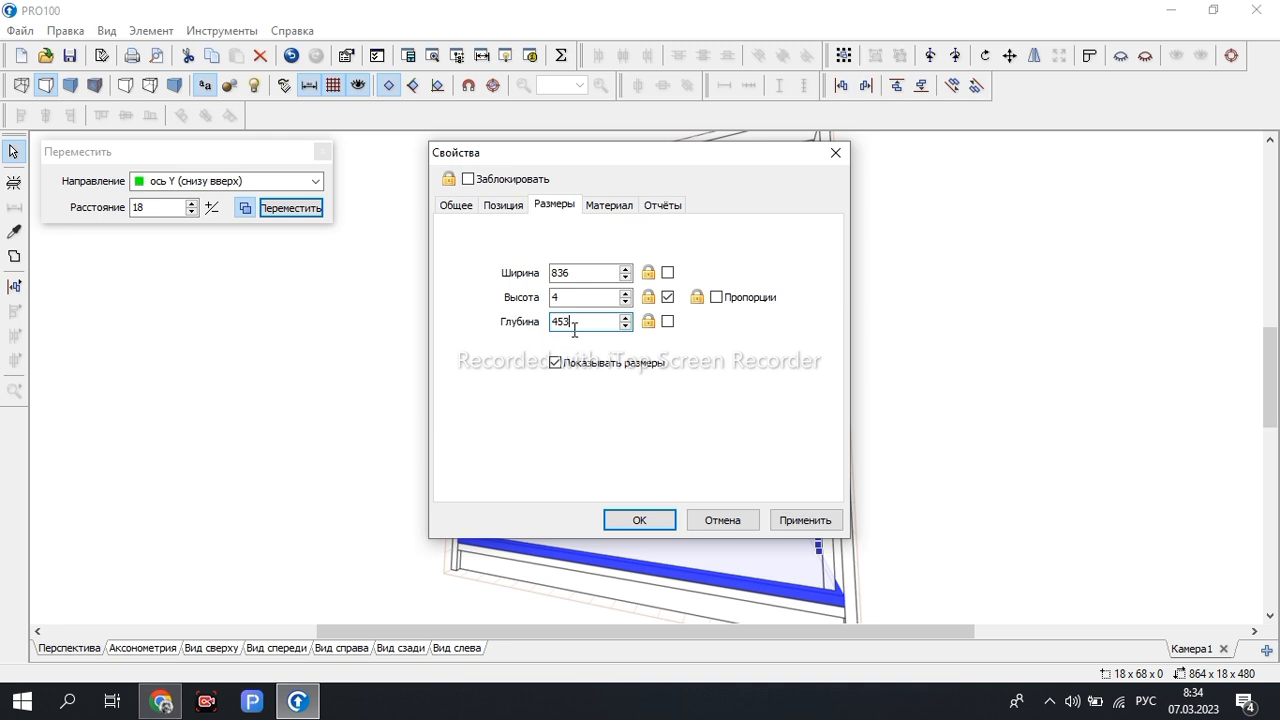
left_click(639, 520)
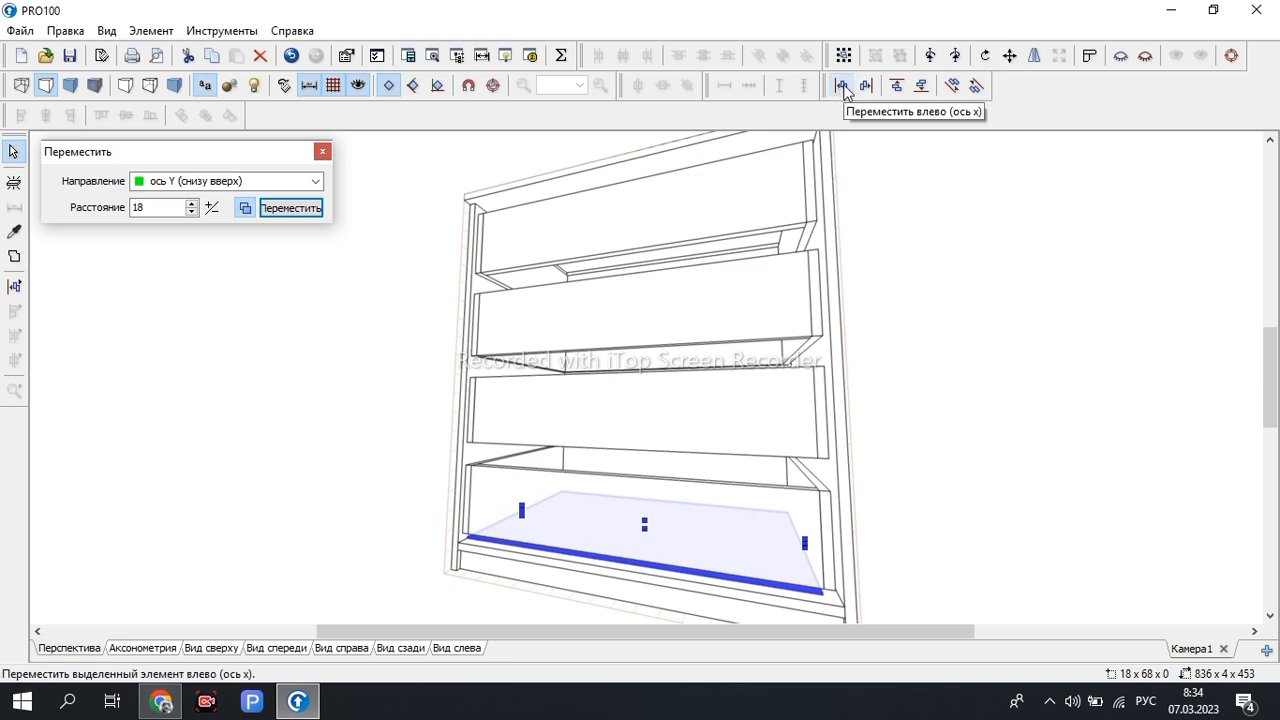
Push the drawer bottom up along the Y axis and forward along the Z axis against the neighbouring parts
left_click(896, 88)
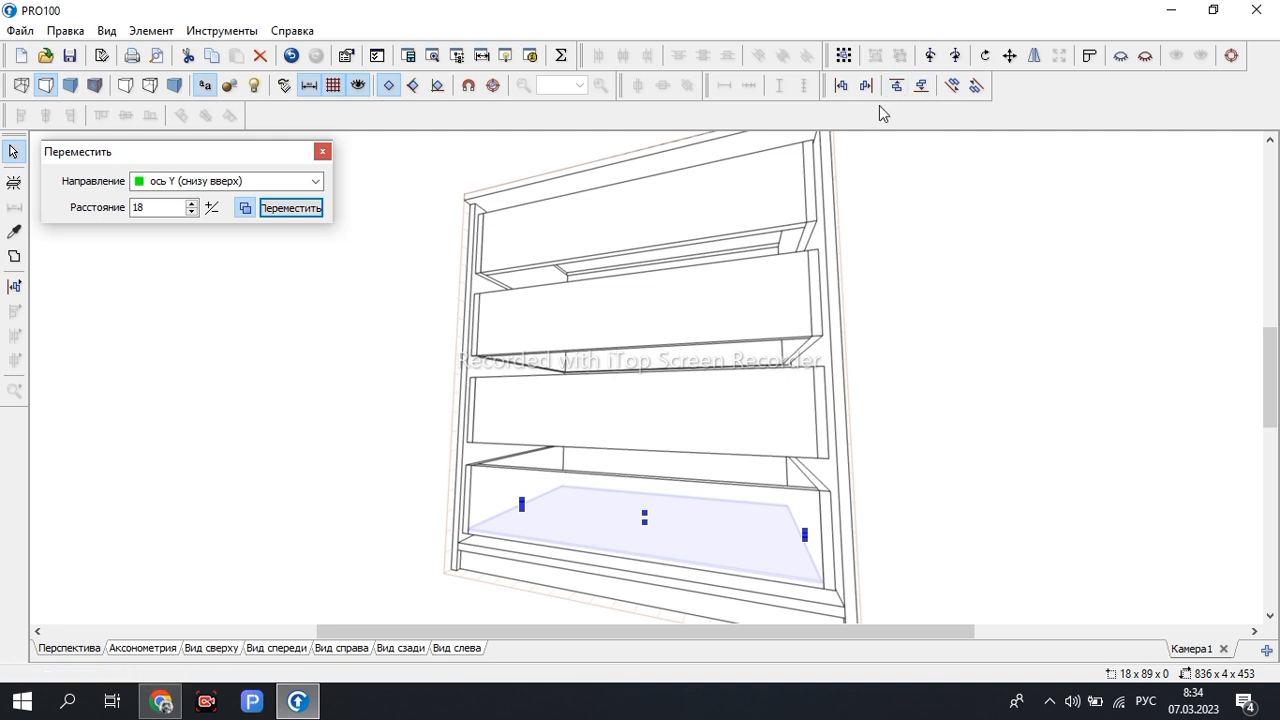
left_click(951, 88)
right_click_drag(914, 457, 944, 421)
Move the drawer bottom backward by -21 along the Z axis with cloning turned off
left_click(201, 184)
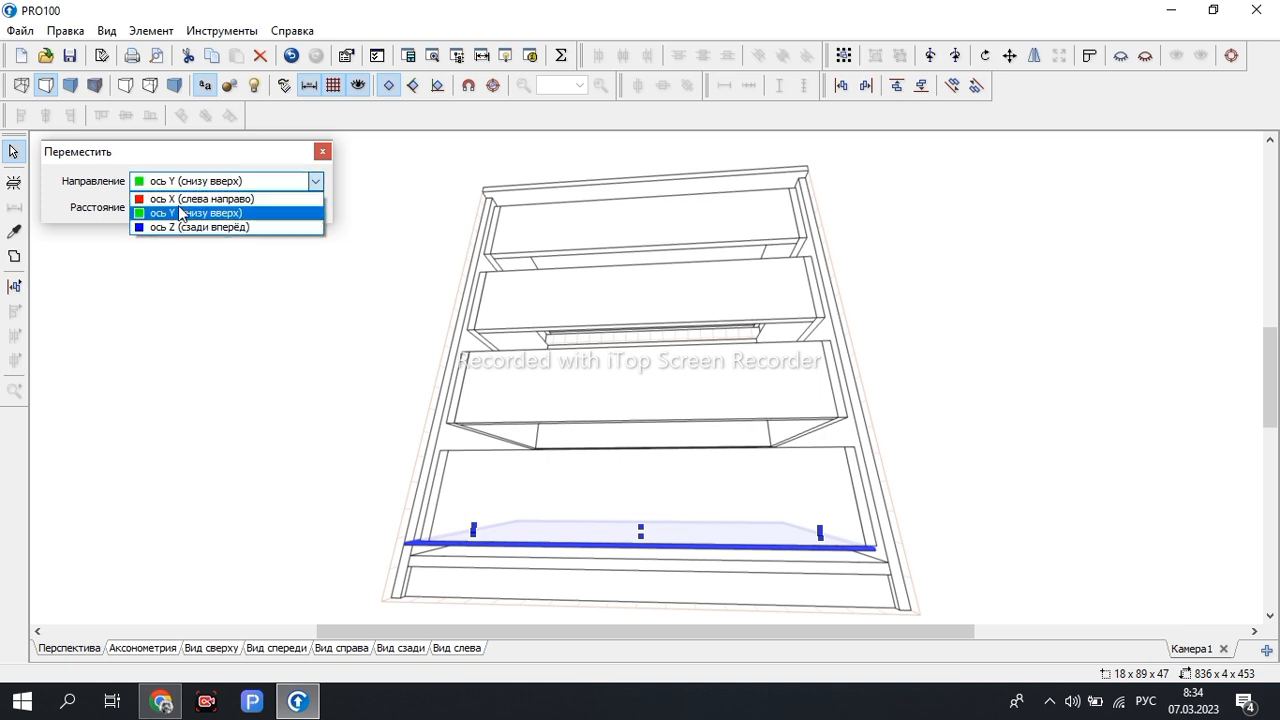
left_click(183, 227)
left_click(170, 208)
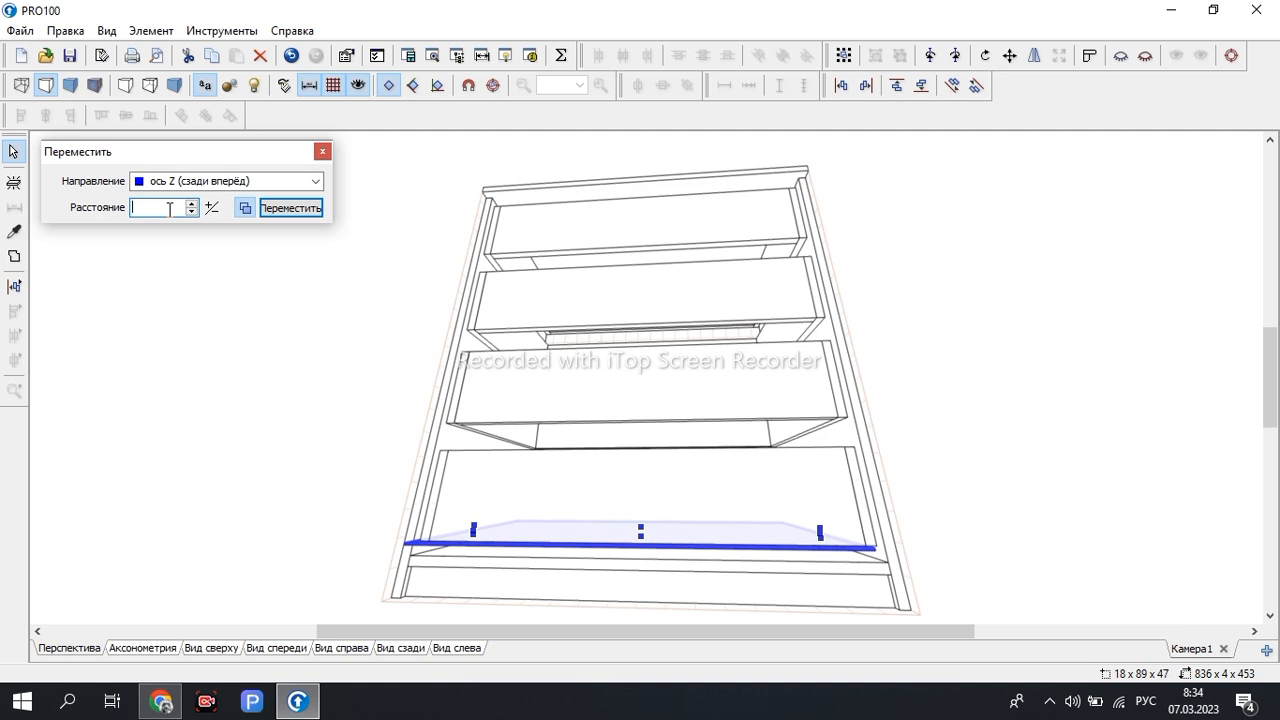
left_click(211, 207)
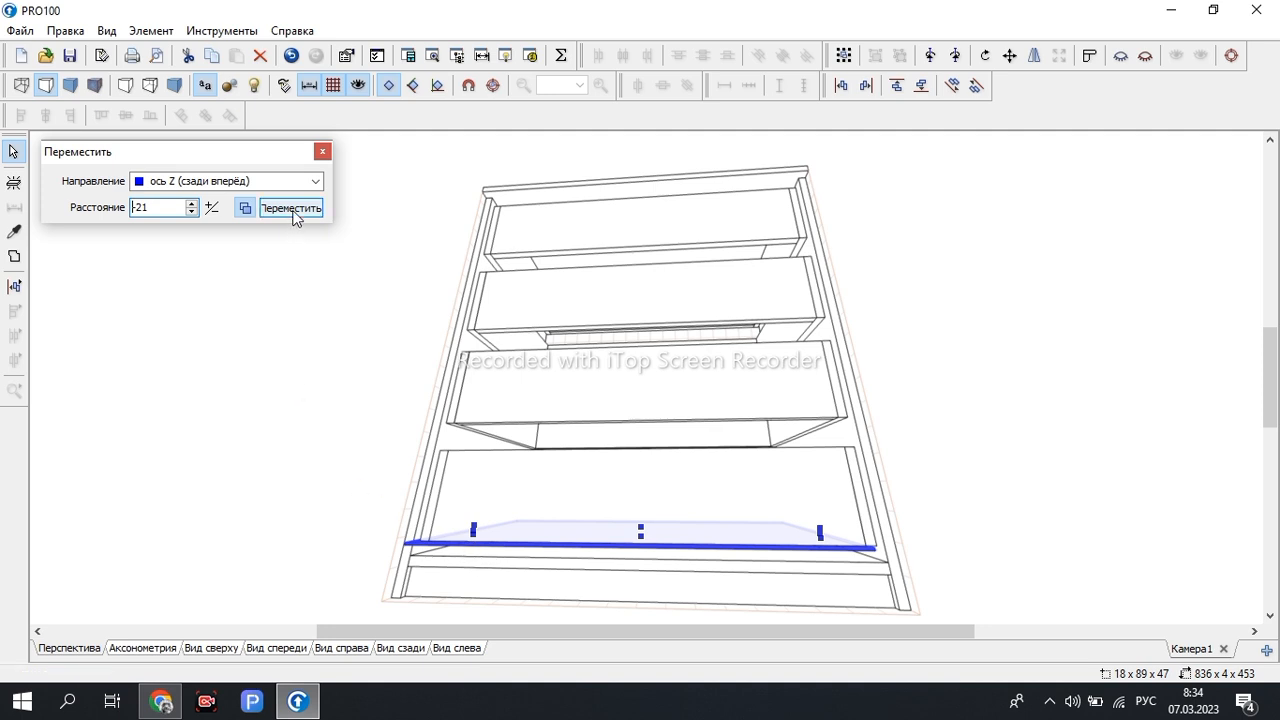
left_click(246, 208)
left_click(312, 209)
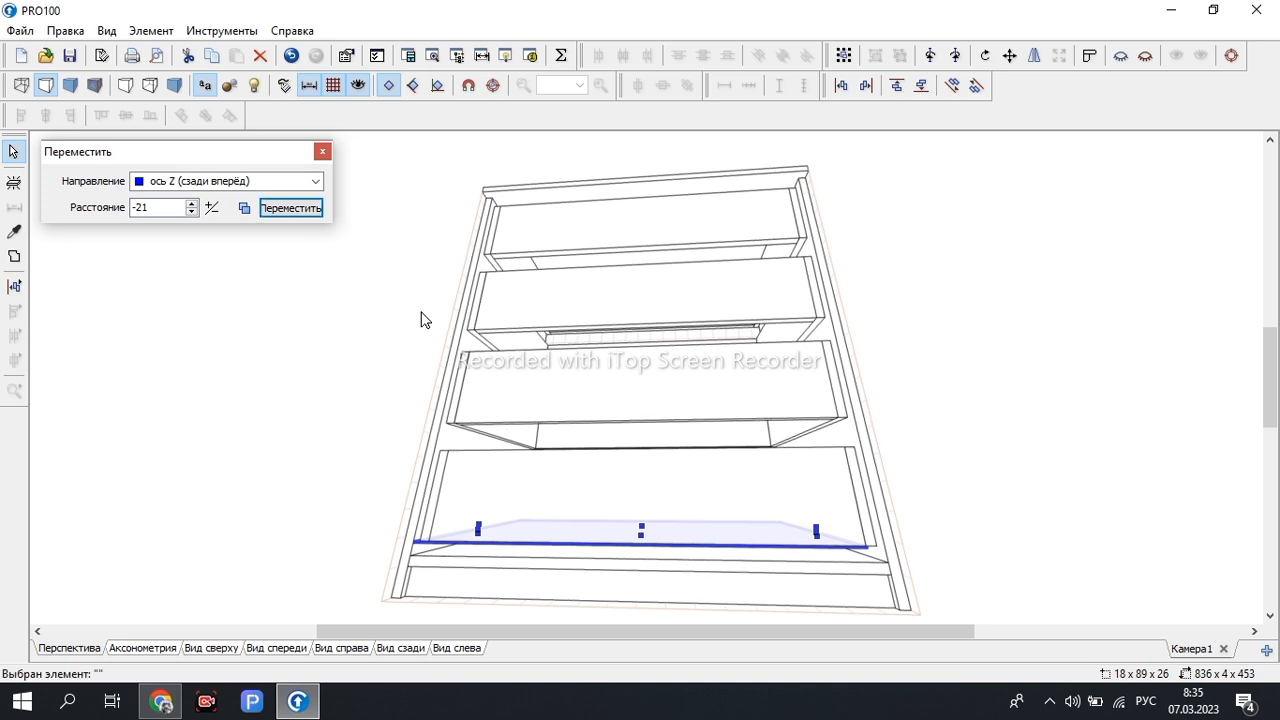
Move the drawer bottom 13 to the right along the X axis
left_click(268, 181)
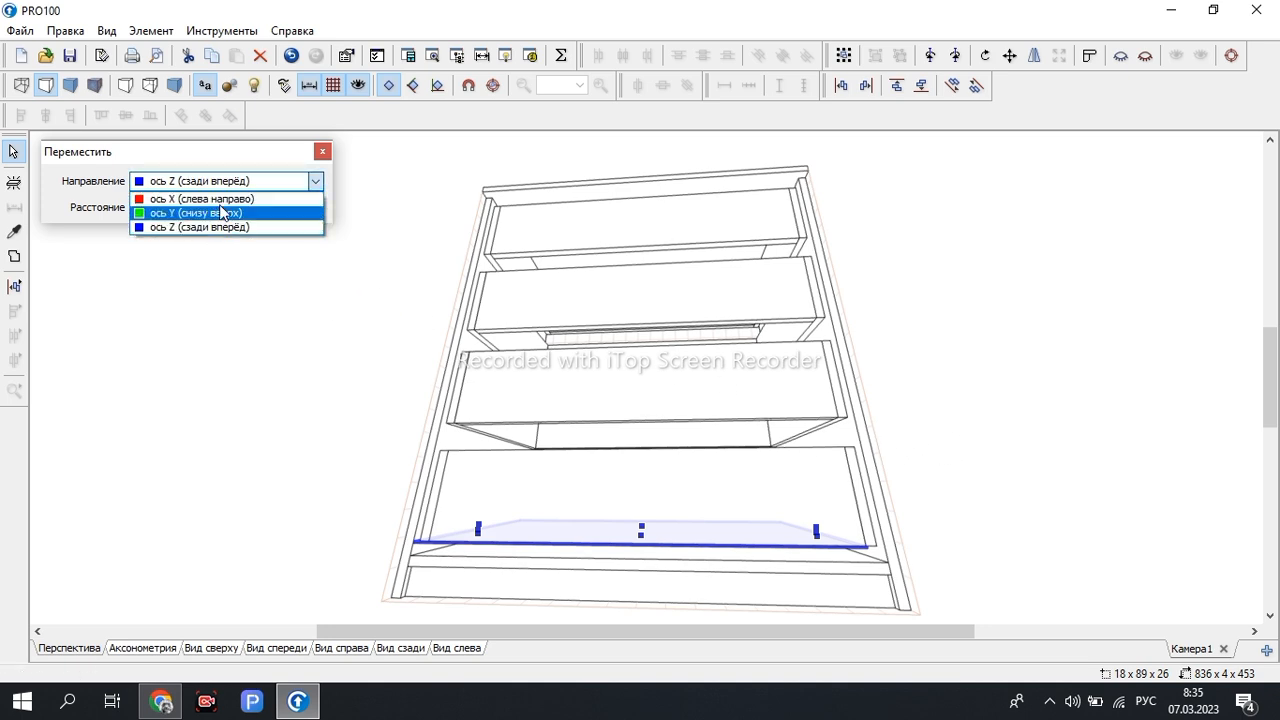
left_click(226, 199)
left_click(160, 206)
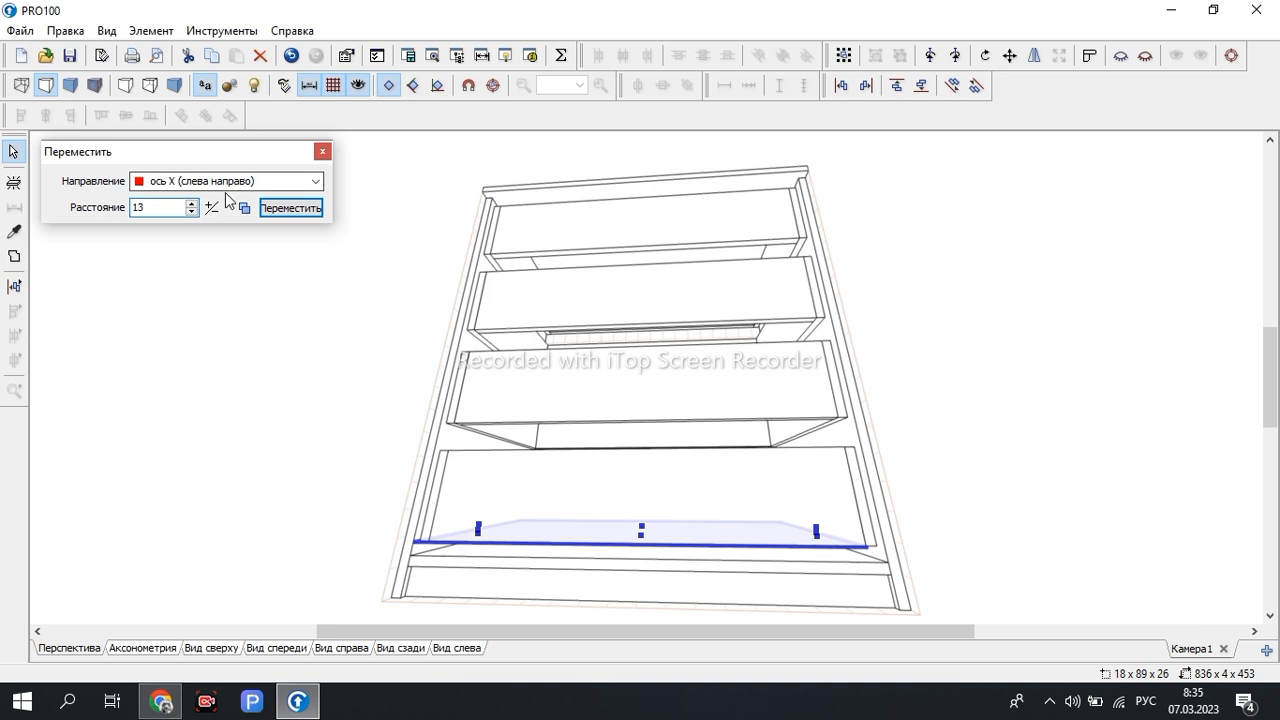
left_click(286, 214)
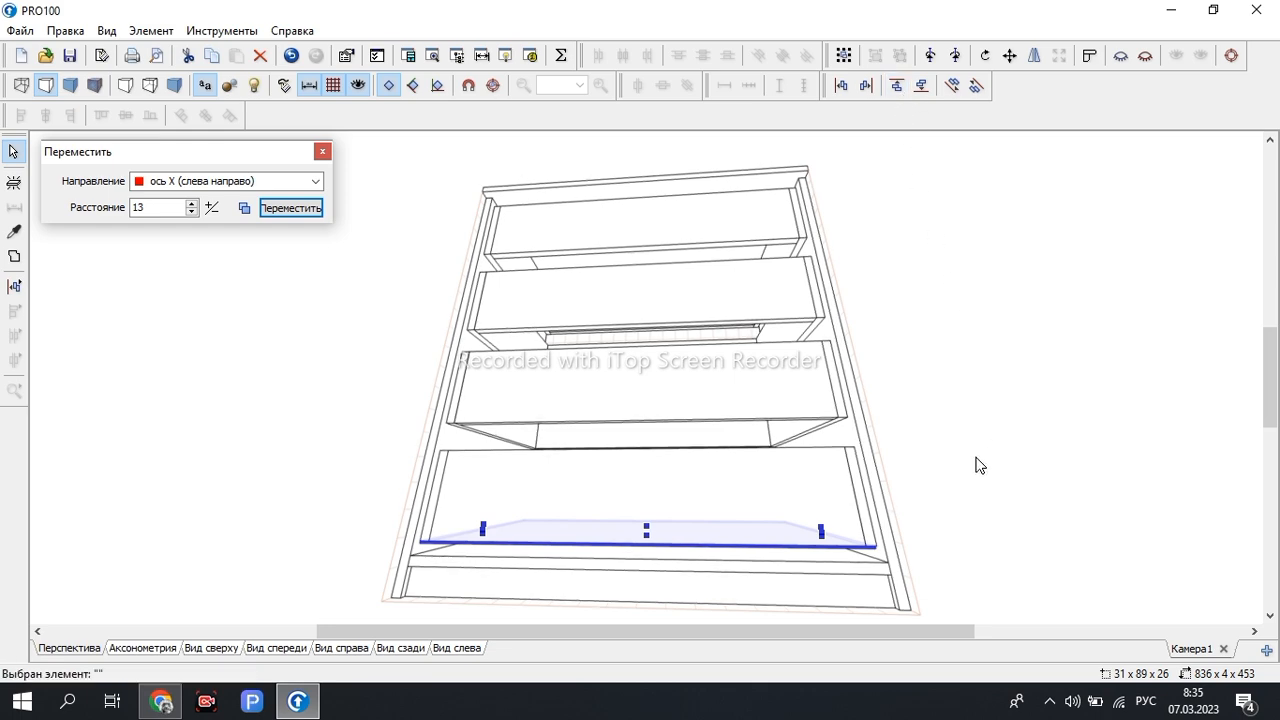
Clone the drawer bottom upward three times along the Y axis at a spacing of 228 for the other drawers
mouse_move(943, 503)
right_mouse_down()
mouse_move(886, 523)
mouse_move(931, 466)
mouse_move(945, 515)
right_mouse_up()
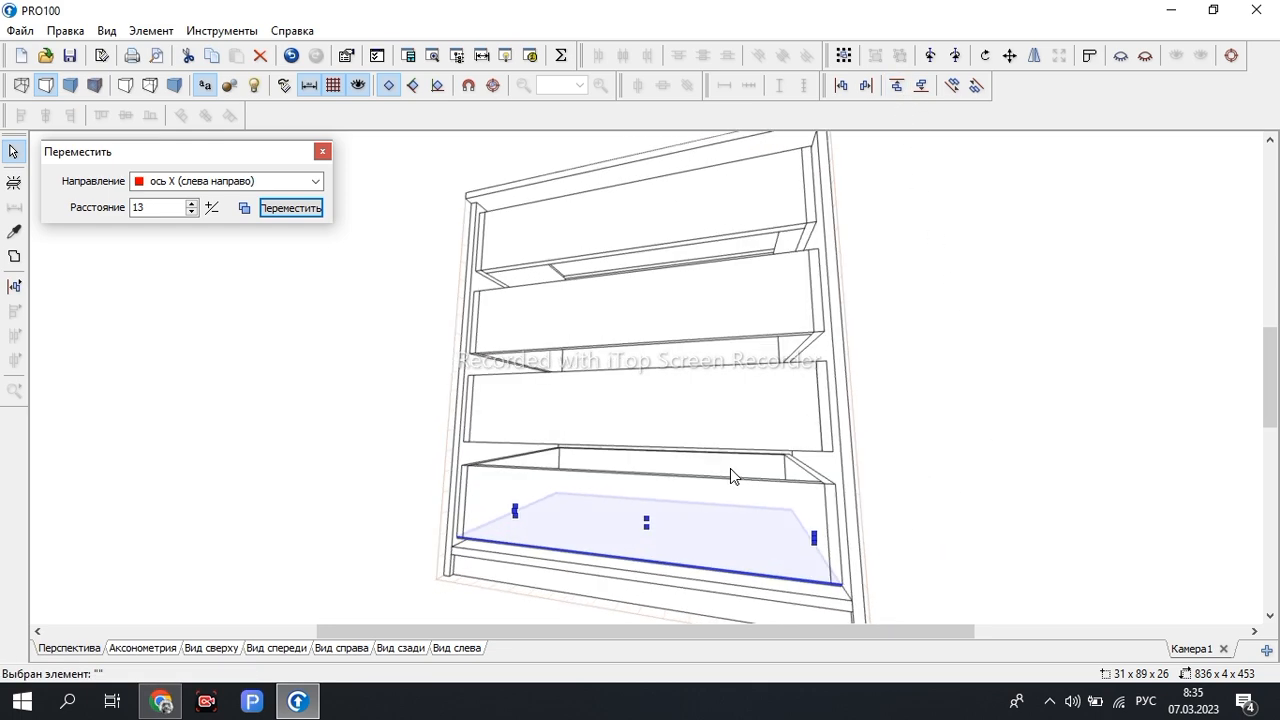
left_click(236, 186)
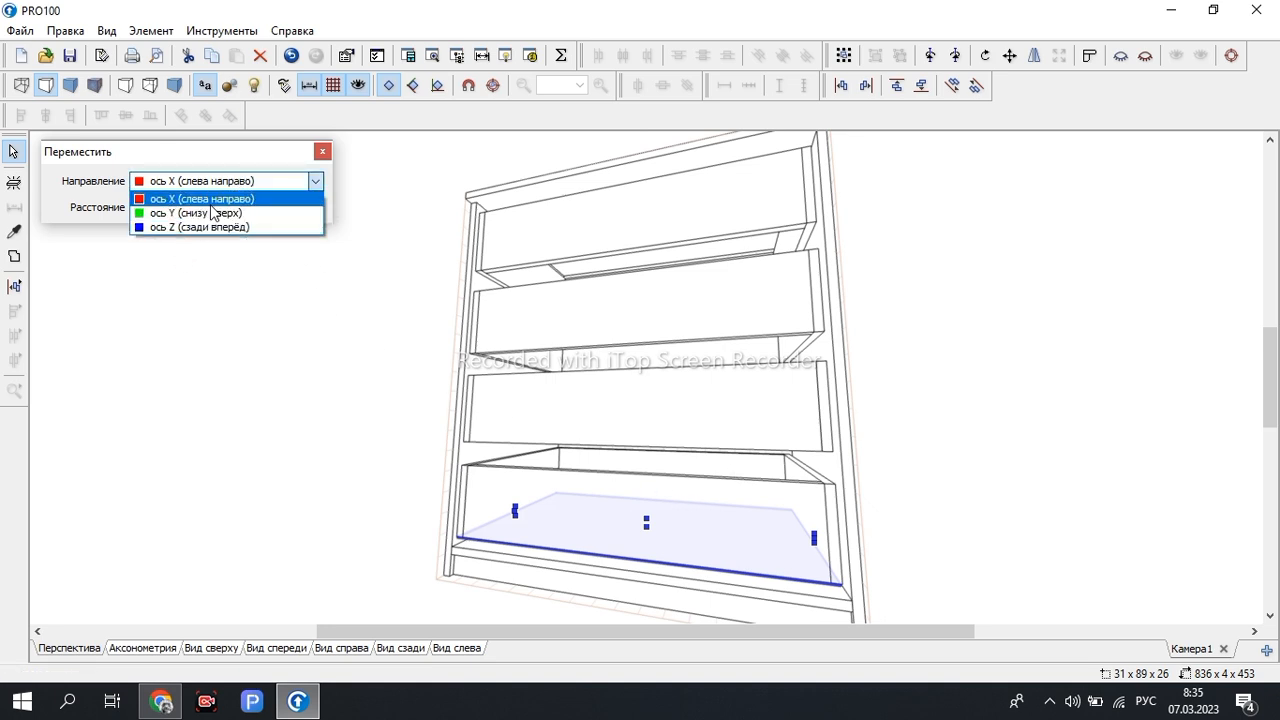
left_click(207, 216)
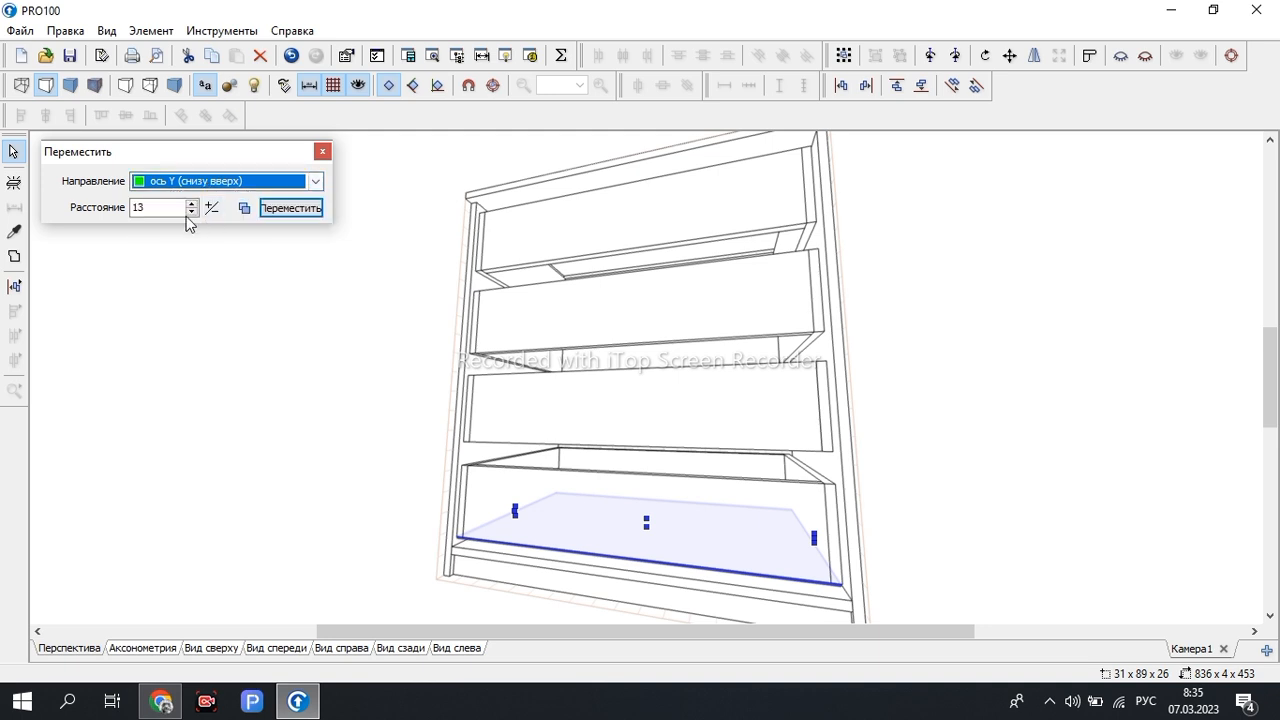
left_click(166, 208)
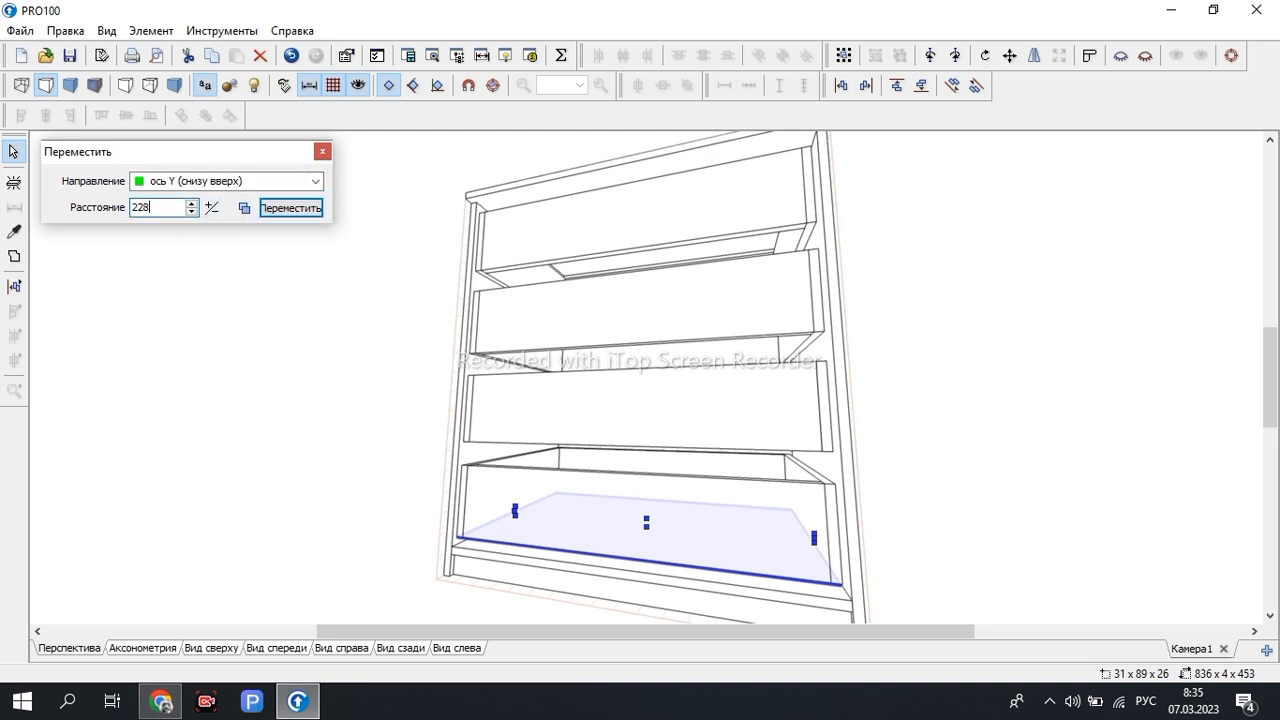
left_click(243, 208)
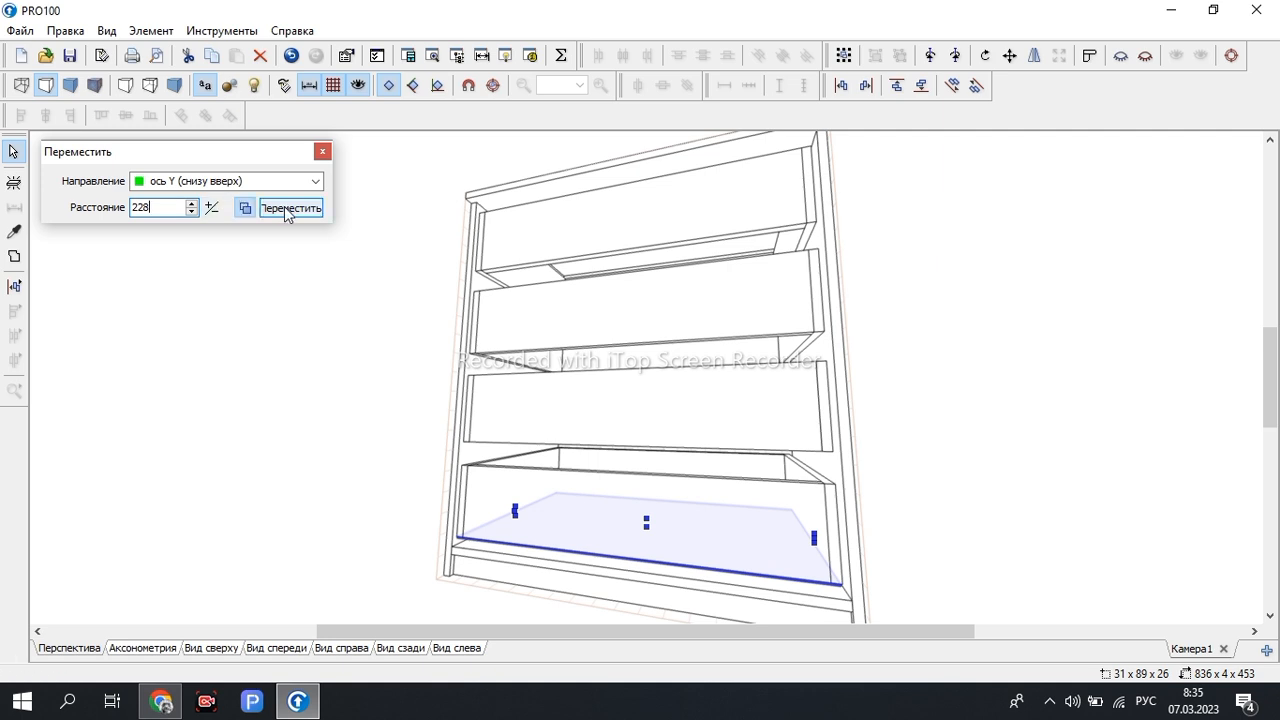
left_click(288, 210)
left_click(288, 210)
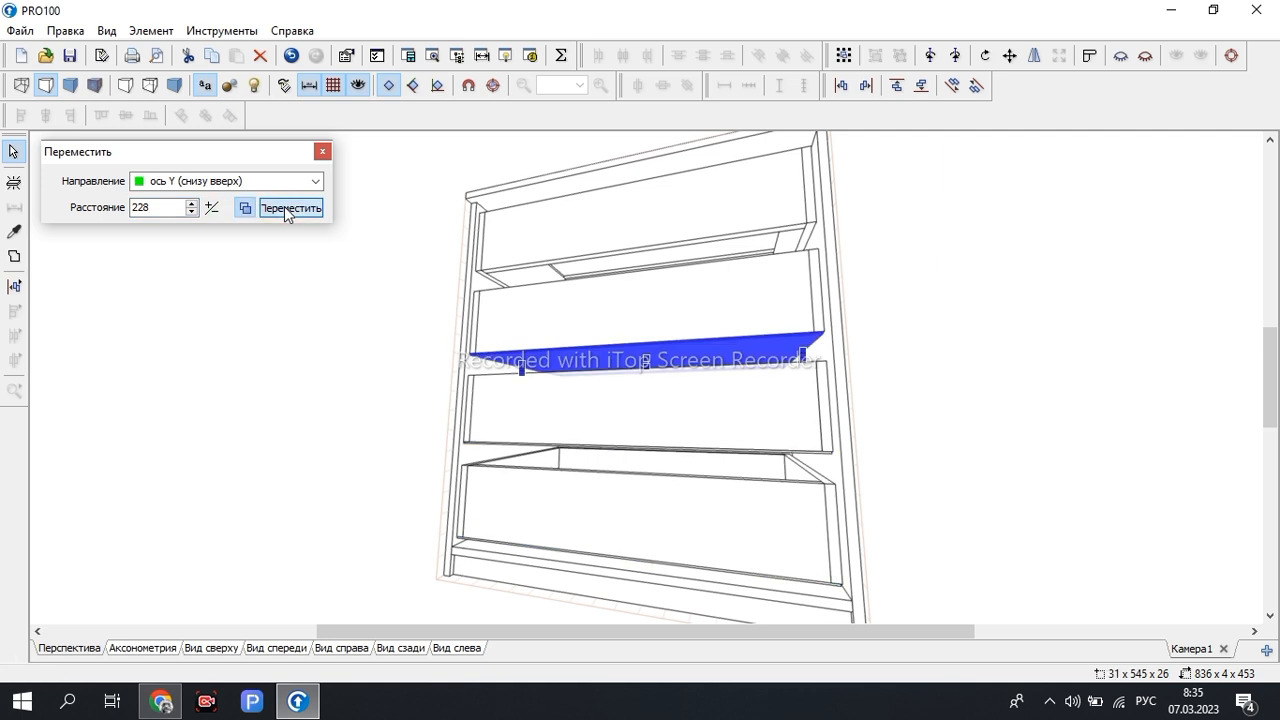
left_click(288, 210)
Clone the top drawer's front panel forward along the Z axis by 20
left_click_drag(1156, 406, 1125, 450)
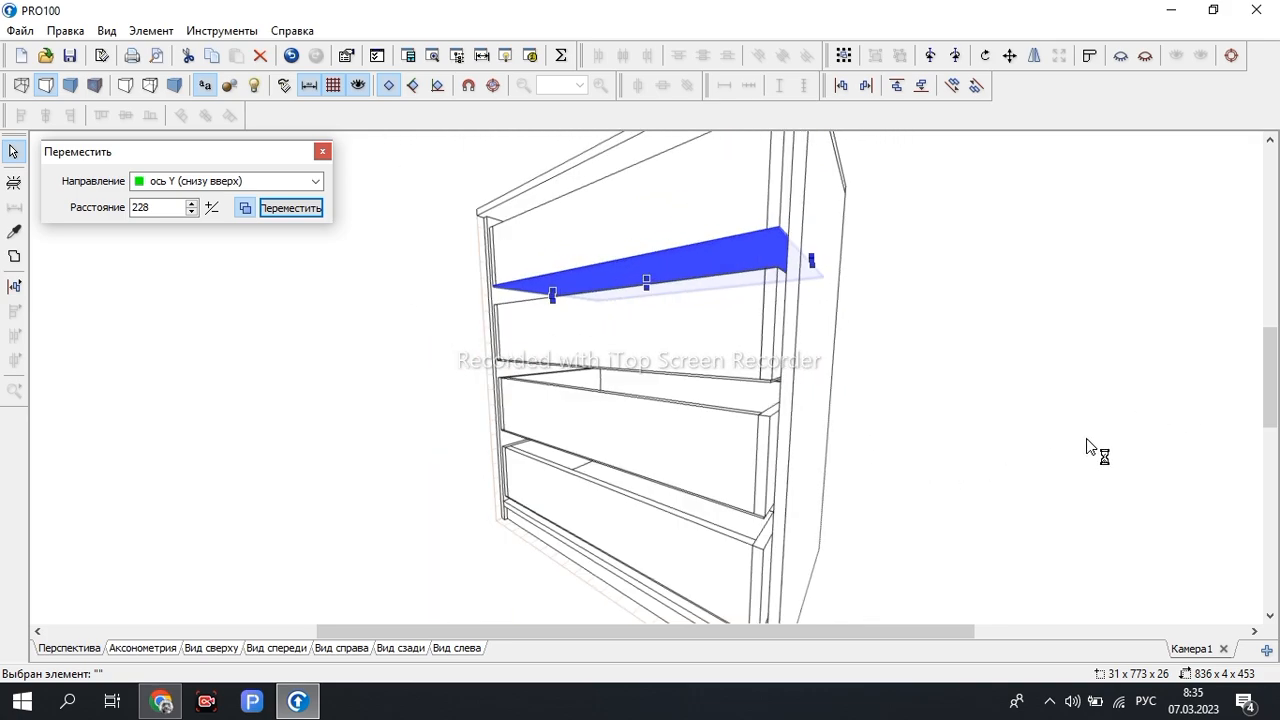
left_click_drag(893, 387, 934, 403)
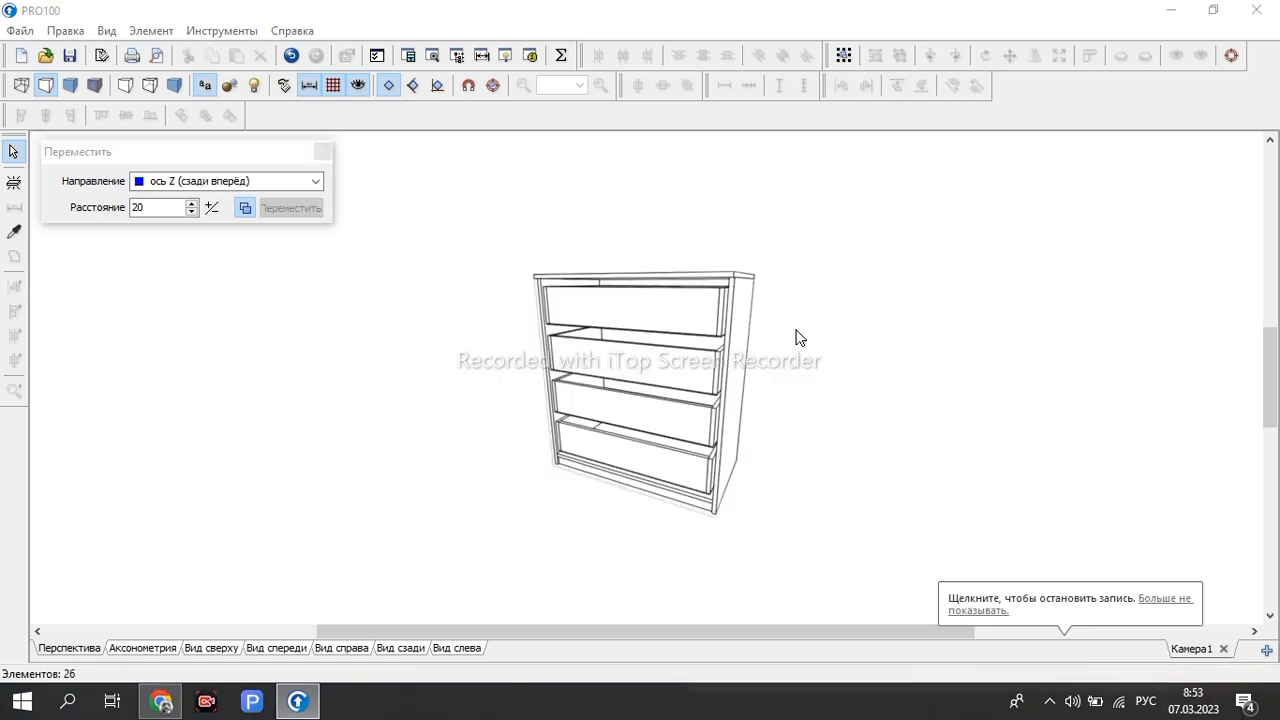
left_click(677, 327)
right_click_drag(871, 329, 789, 331)
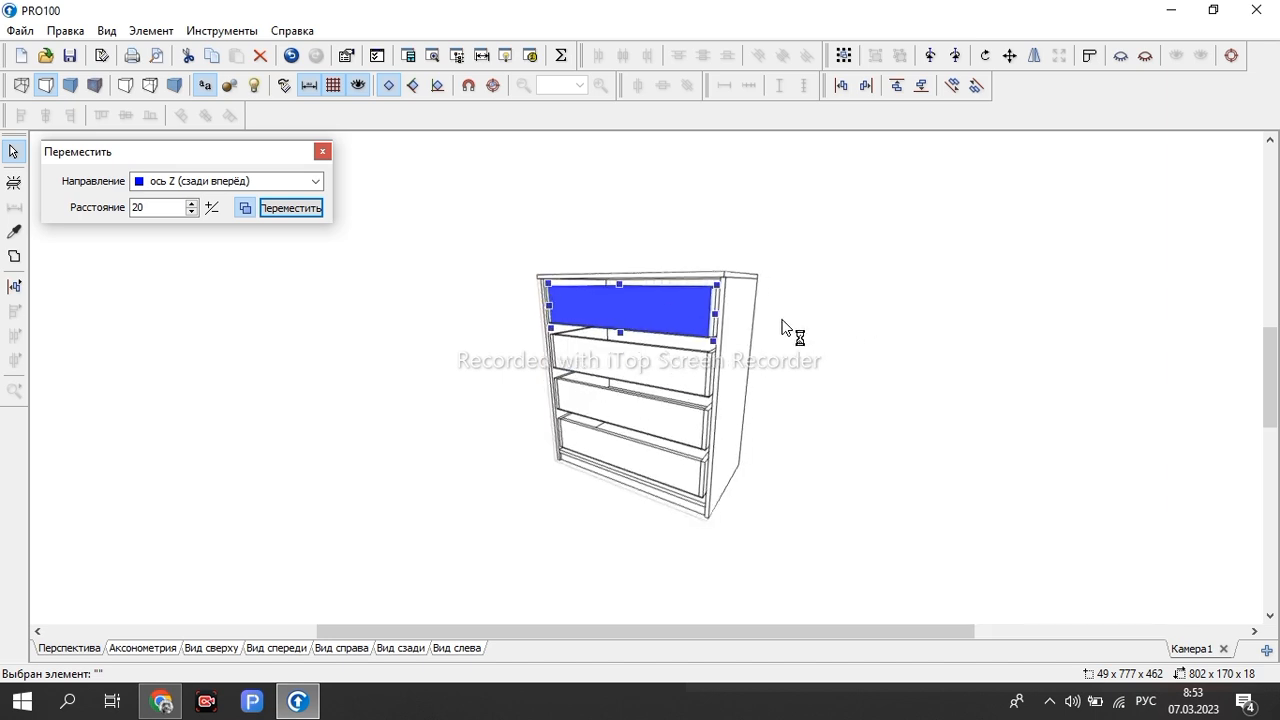
left_click(266, 183)
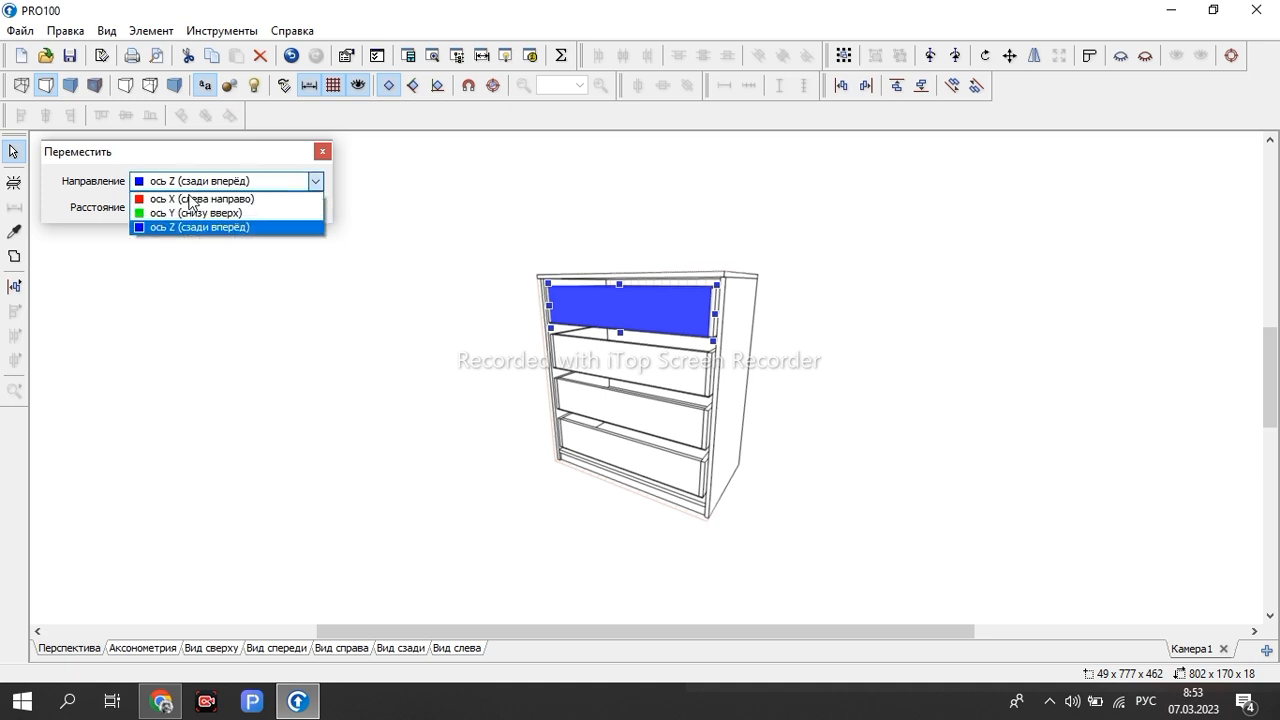
left_click(188, 224)
left_click(200, 186)
left_click(211, 226)
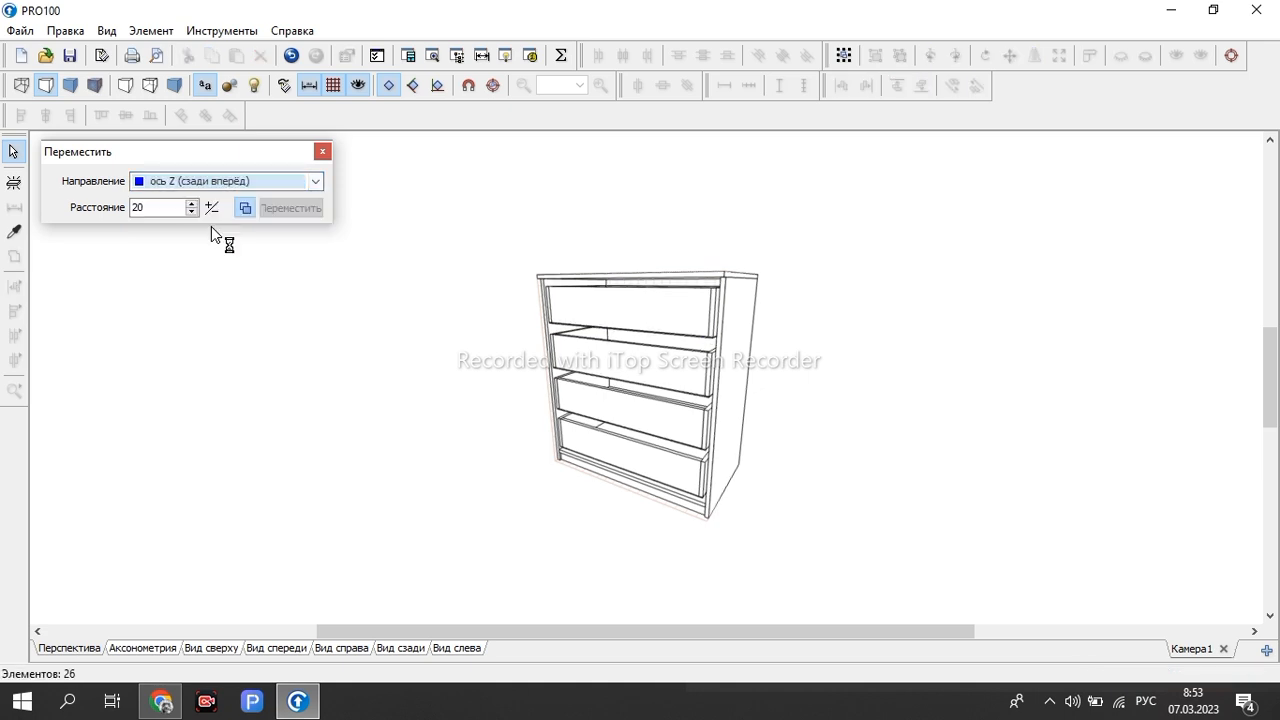
left_click(631, 316)
left_click(294, 207)
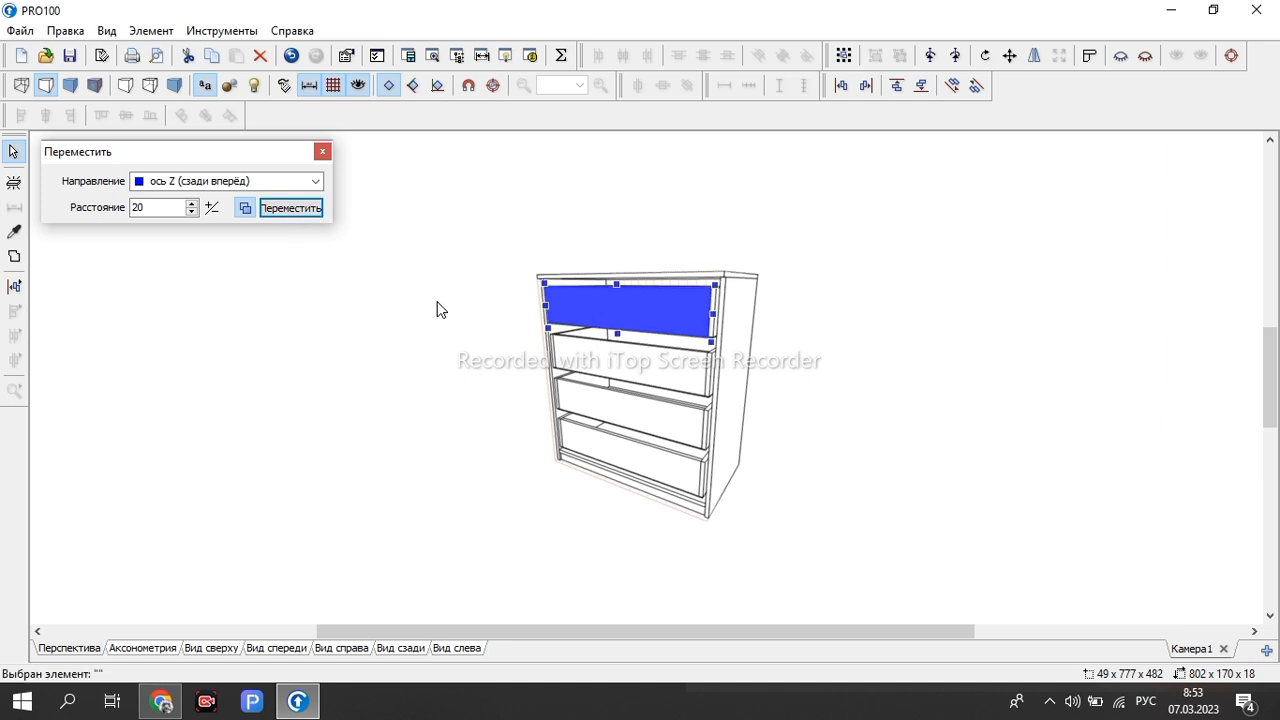
Select the plinth strip at the cabinet's base and examine the cabinet front from several angles
left_click_drag(794, 346, 849, 338)
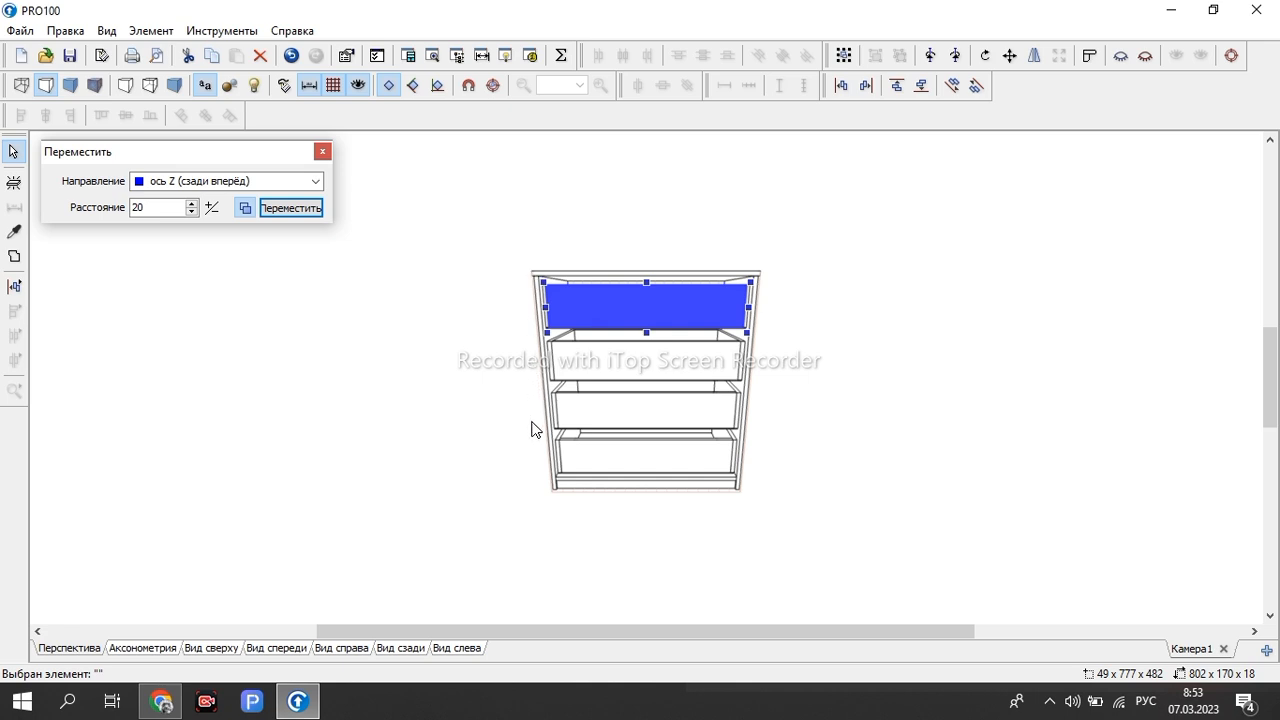
left_click(584, 486)
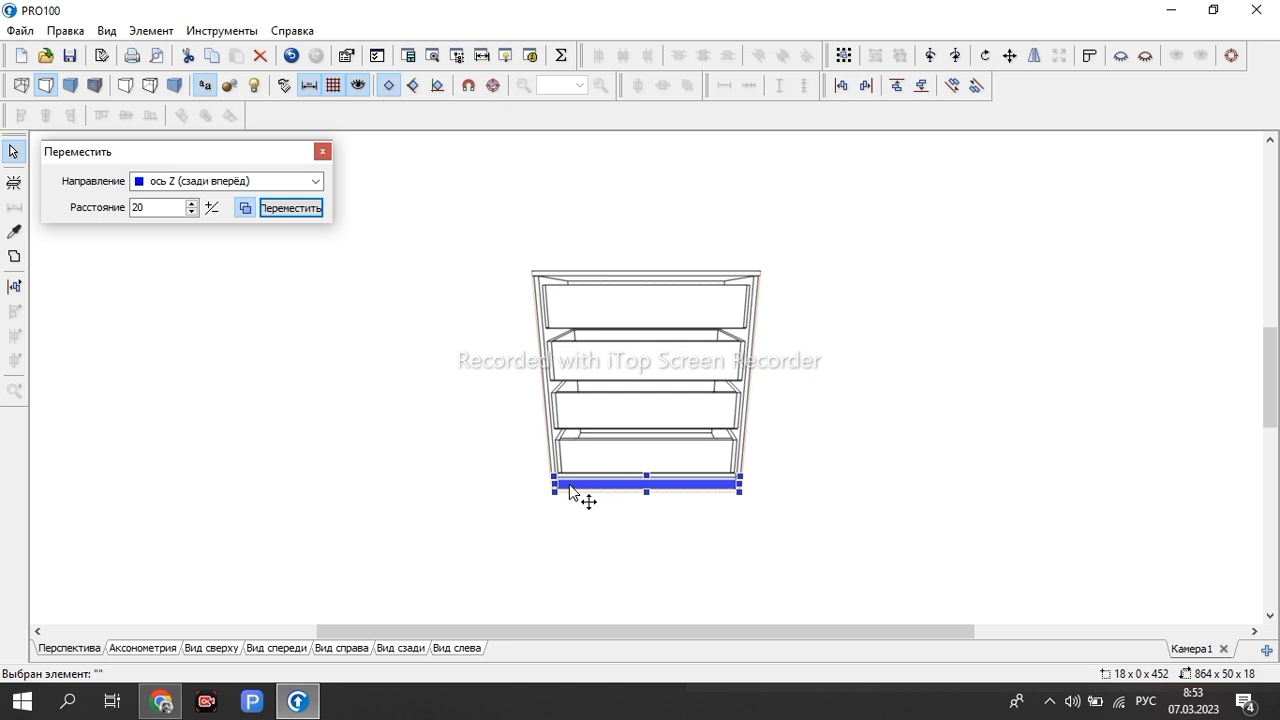
right_click_drag(837, 509, 800, 476)
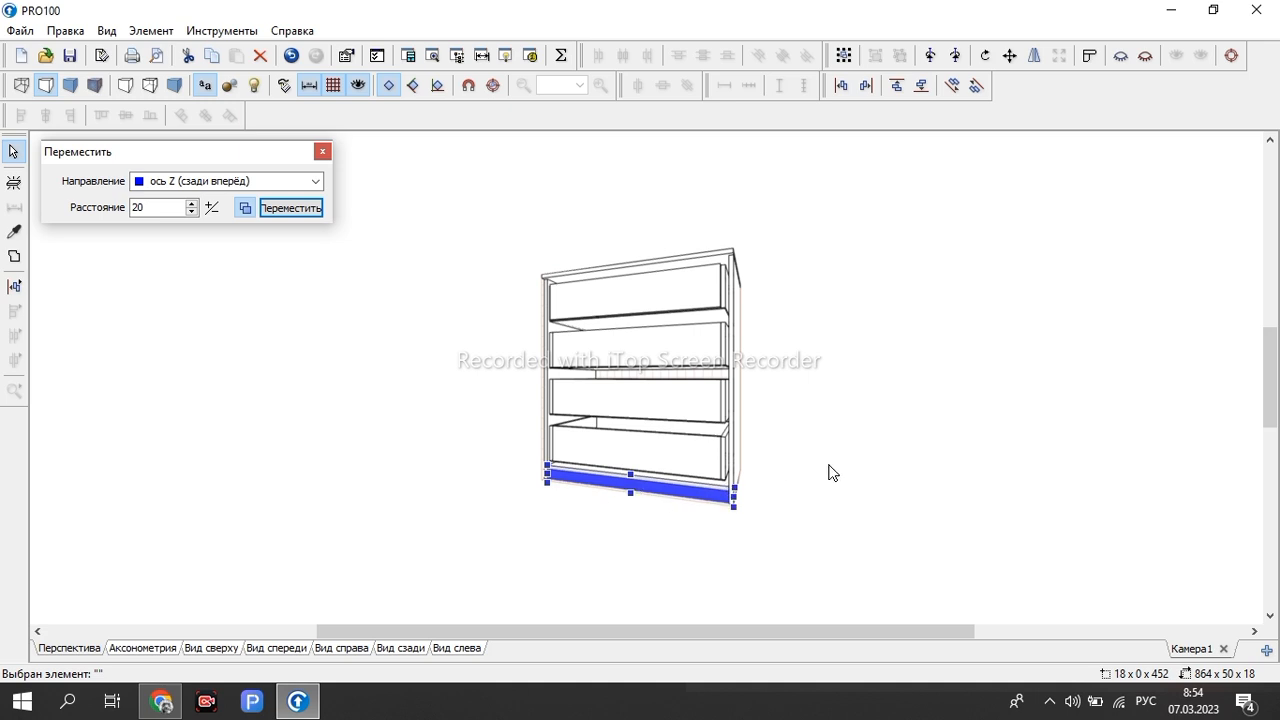
left_click_drag(828, 461, 669, 368)
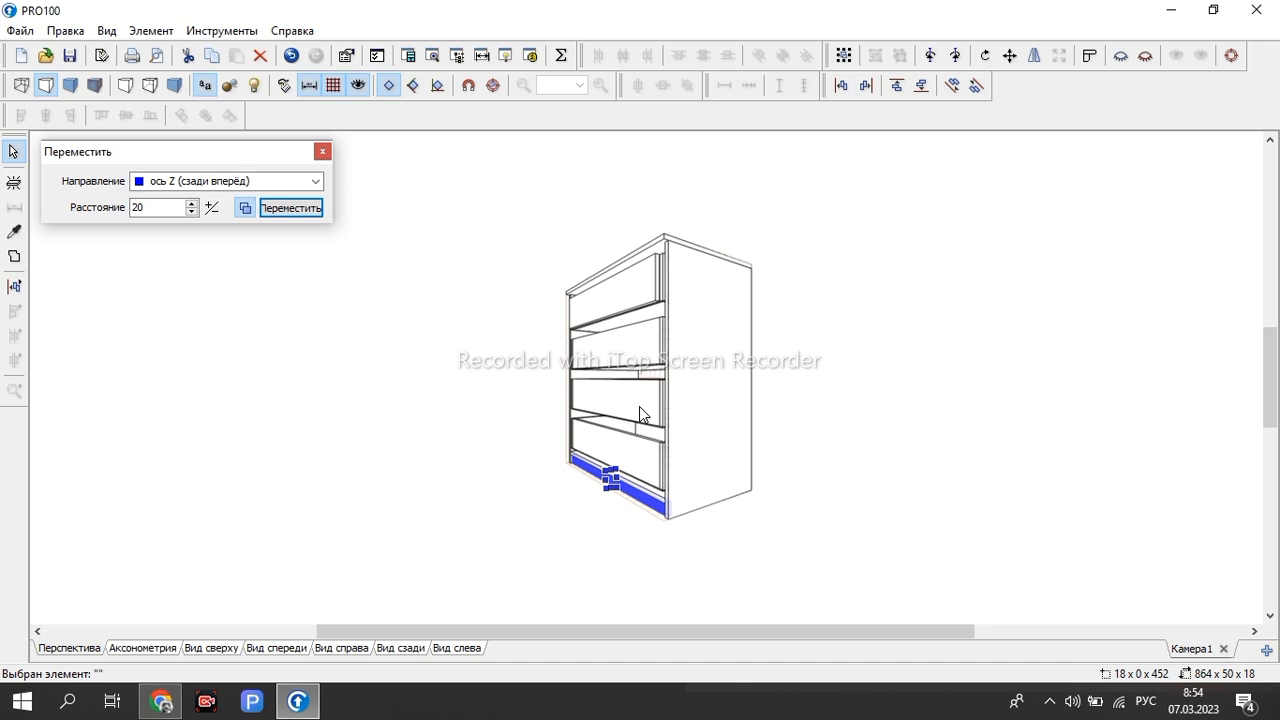
left_click_drag(826, 424, 902, 392)
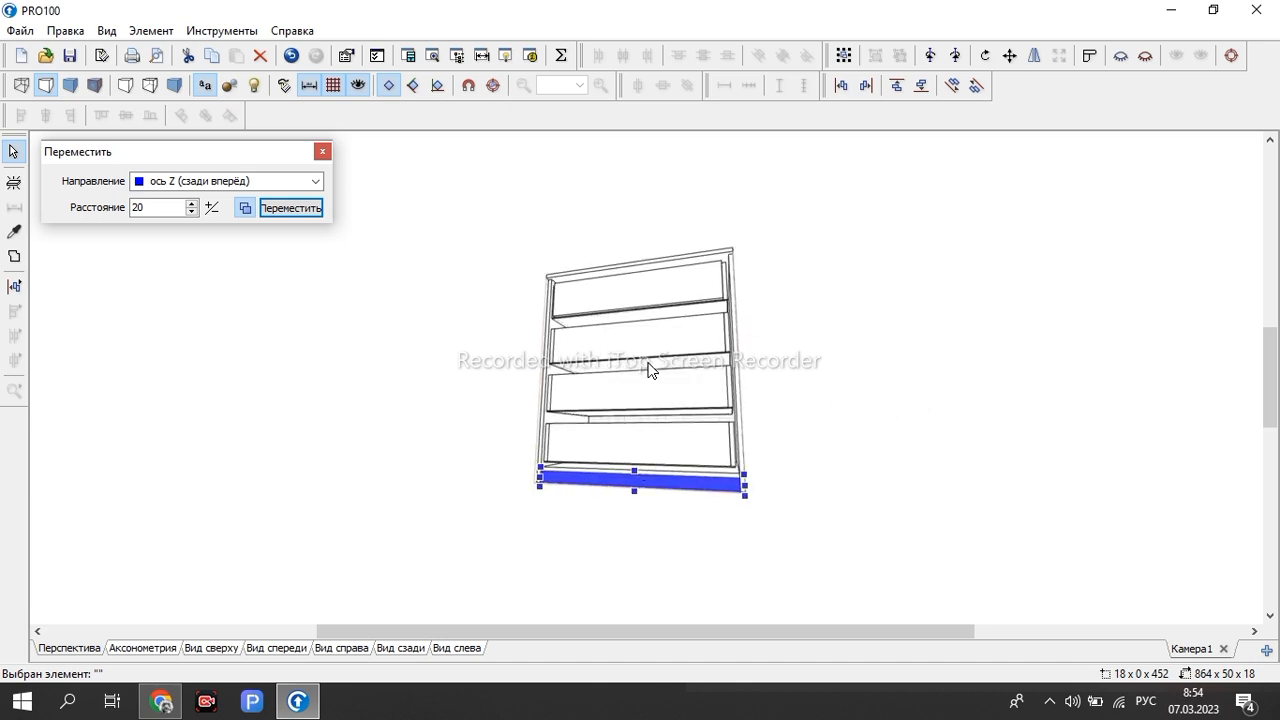
left_click(662, 298)
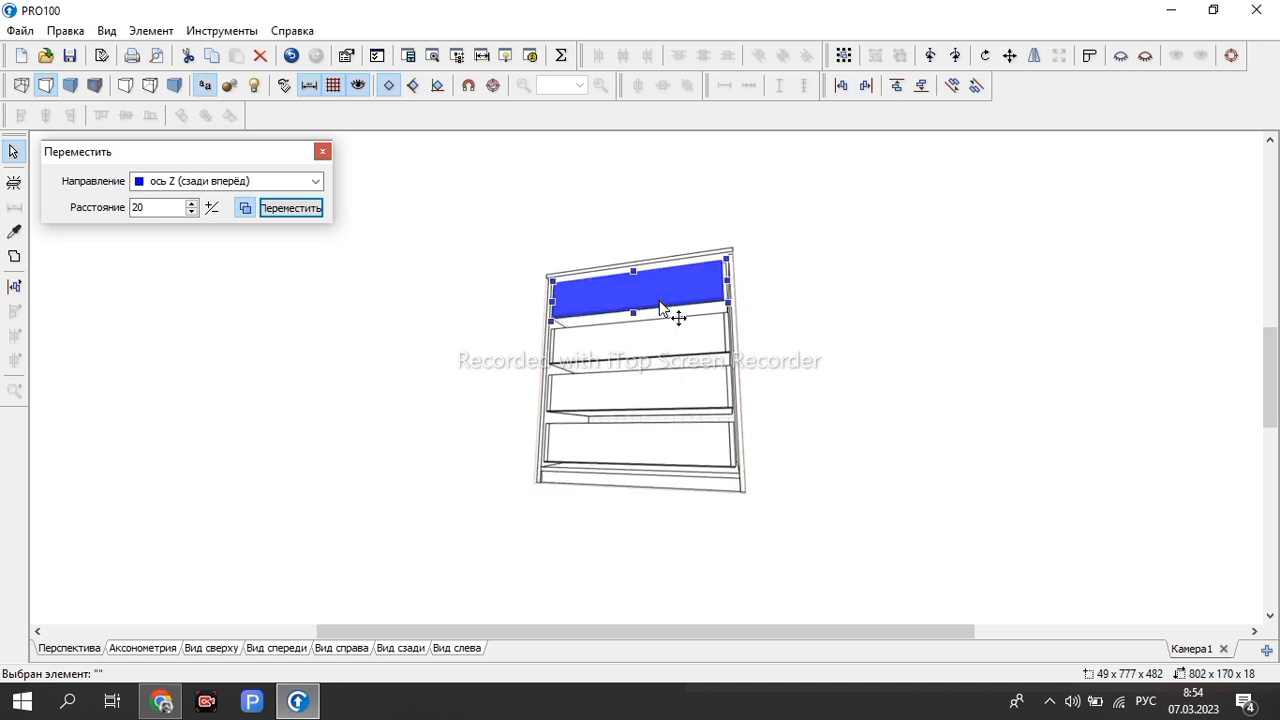
left_click(673, 331)
left_click(657, 396)
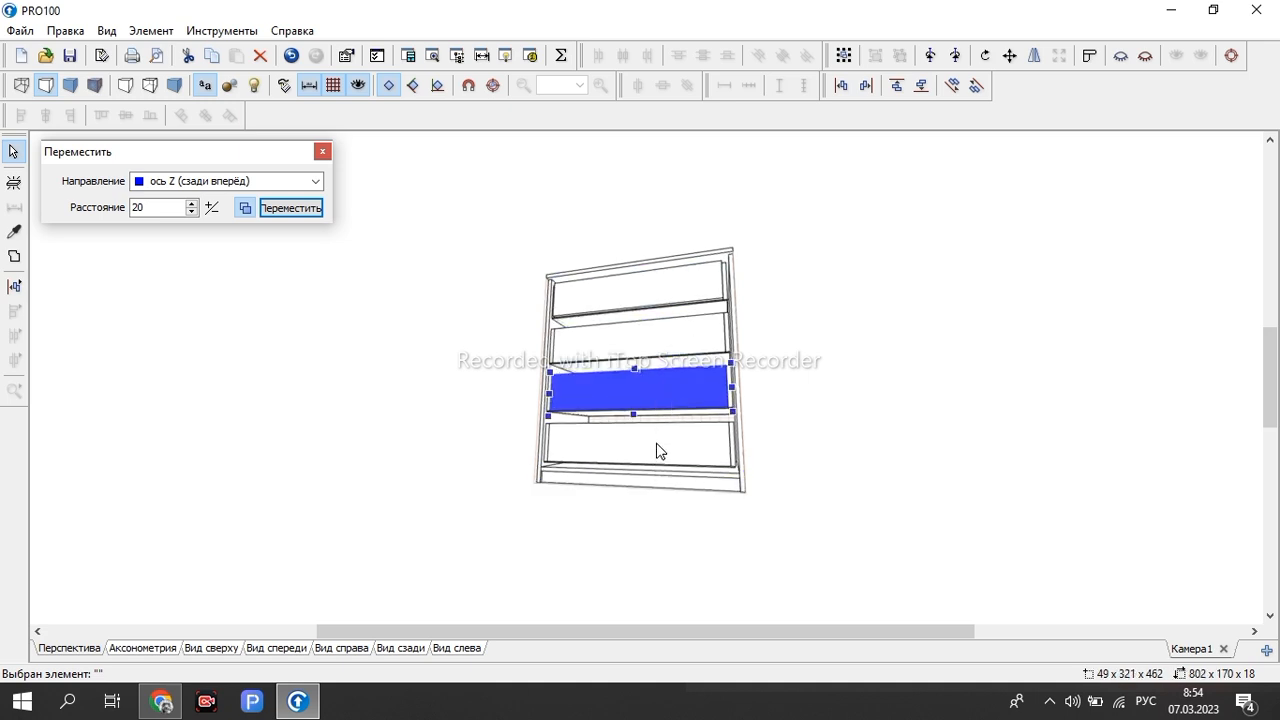
left_click(657, 449)
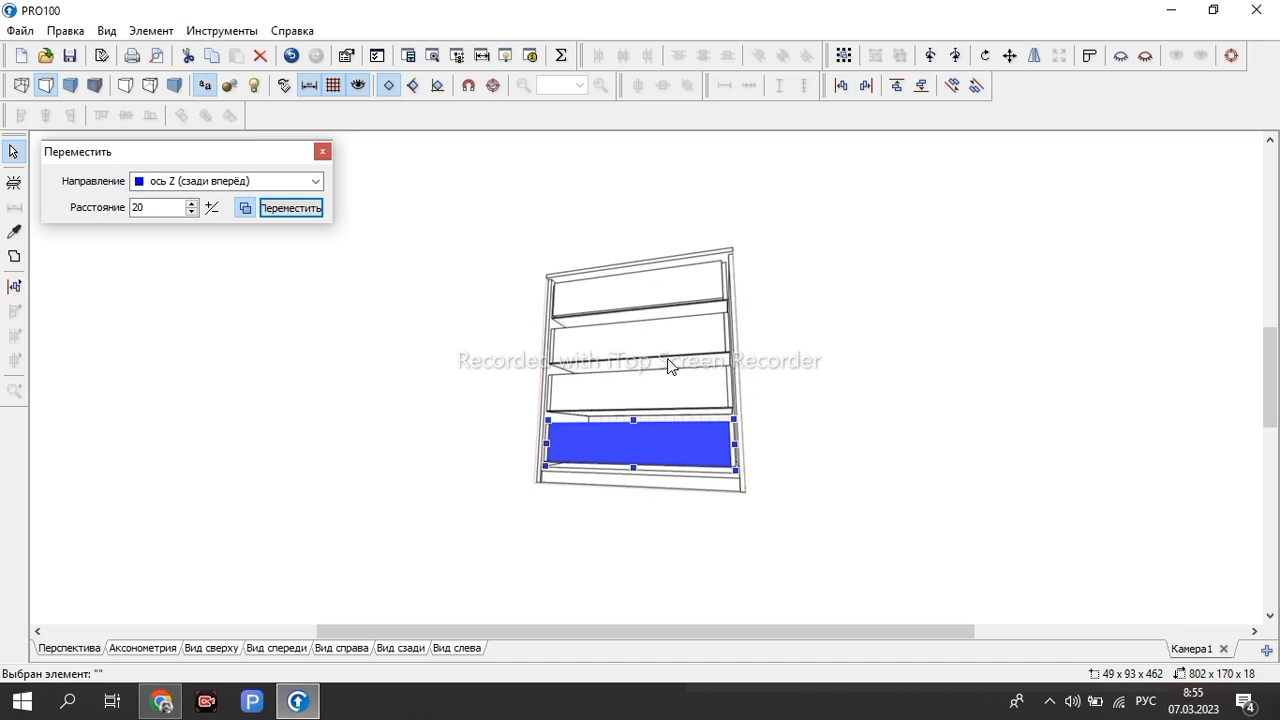
left_click_drag(877, 393, 853, 427)
Set the top drawer's outer front panel to a width of 896 and a height of 230
left_click(651, 302)
left_click_drag(834, 366, 651, 325)
double_click(651, 325)
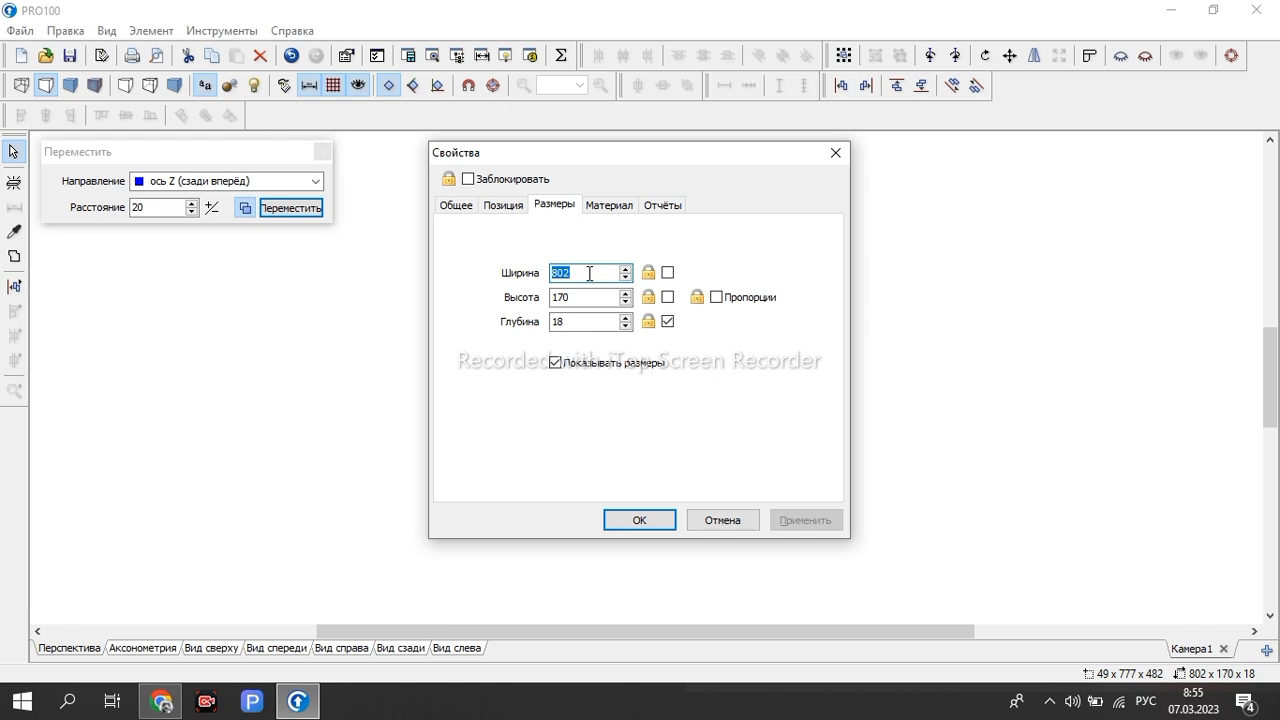
key("BackSpace")
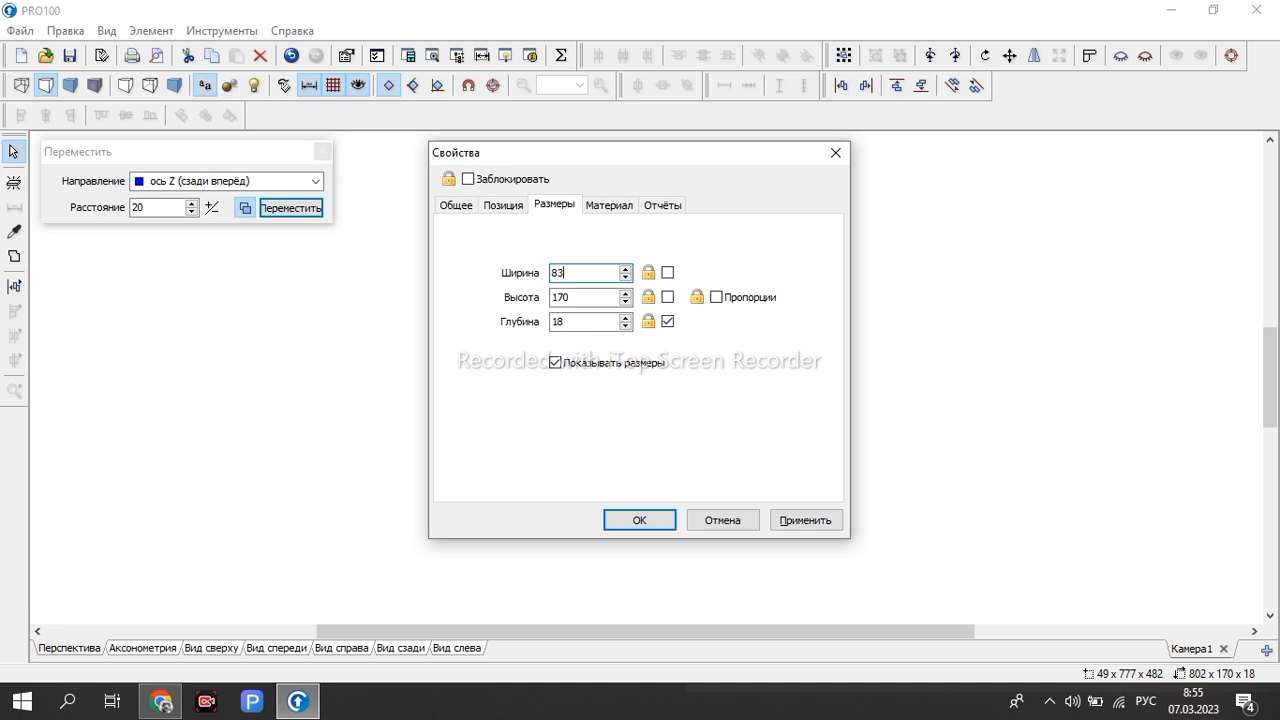
left_click(577, 298)
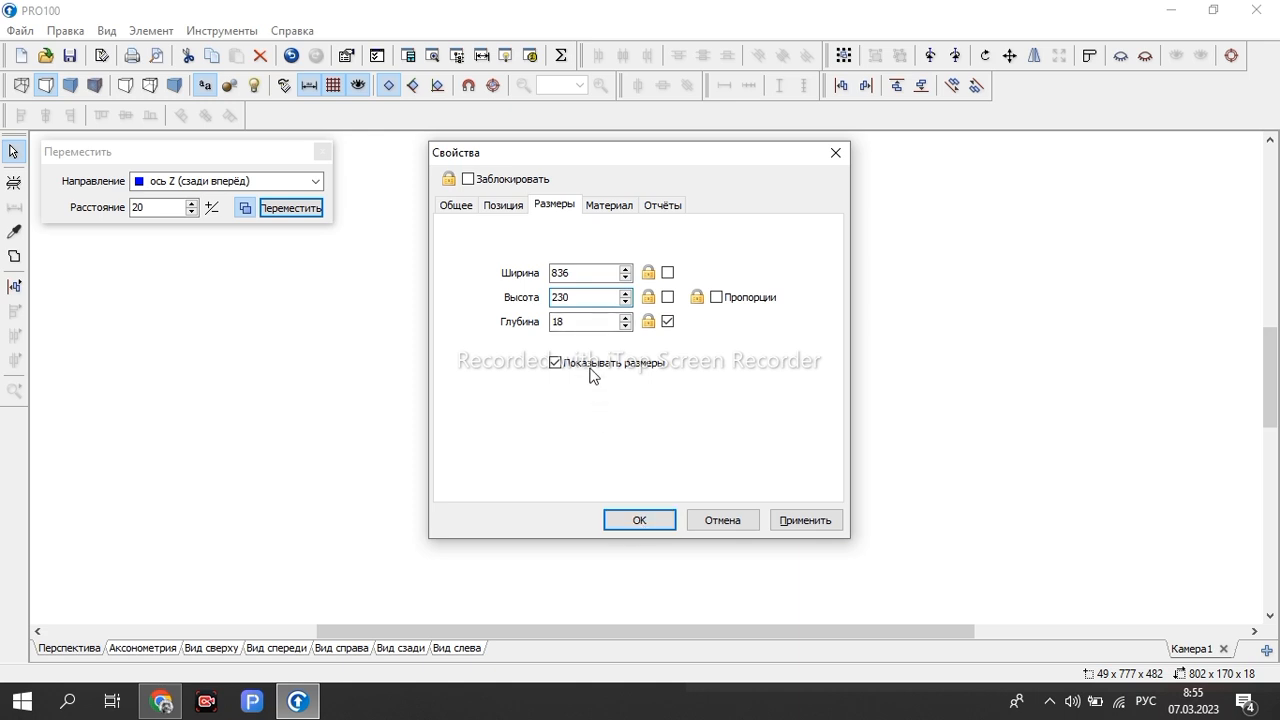
left_click(582, 277)
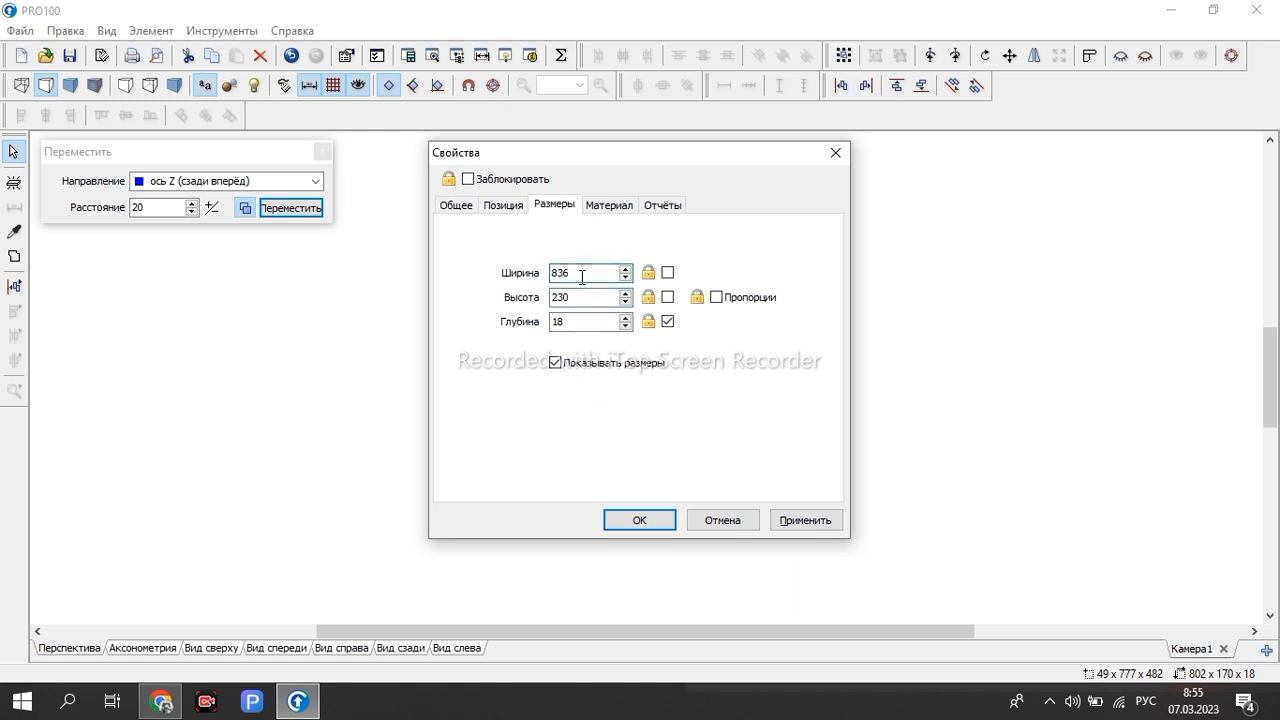
type("6")
left_click(640, 521)
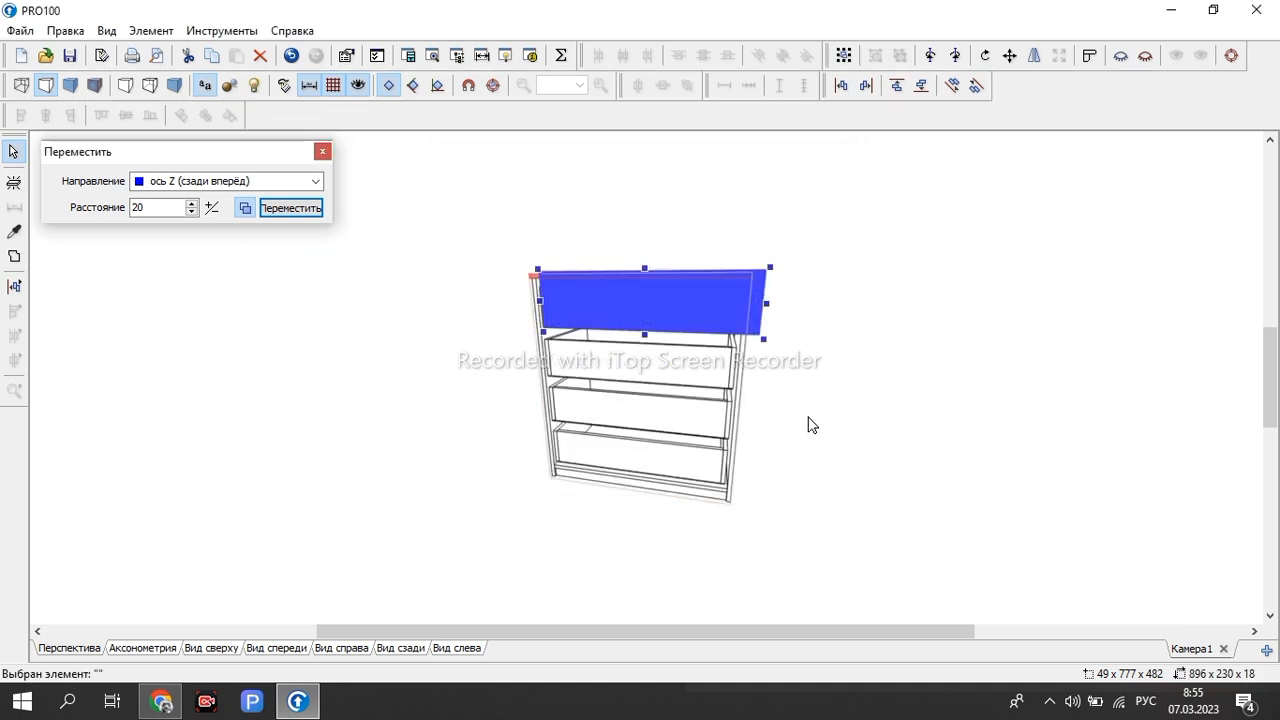
Shift the outer front panel flush with the cabinet's left edge and up against the underside of the top panel
left_click(844, 90)
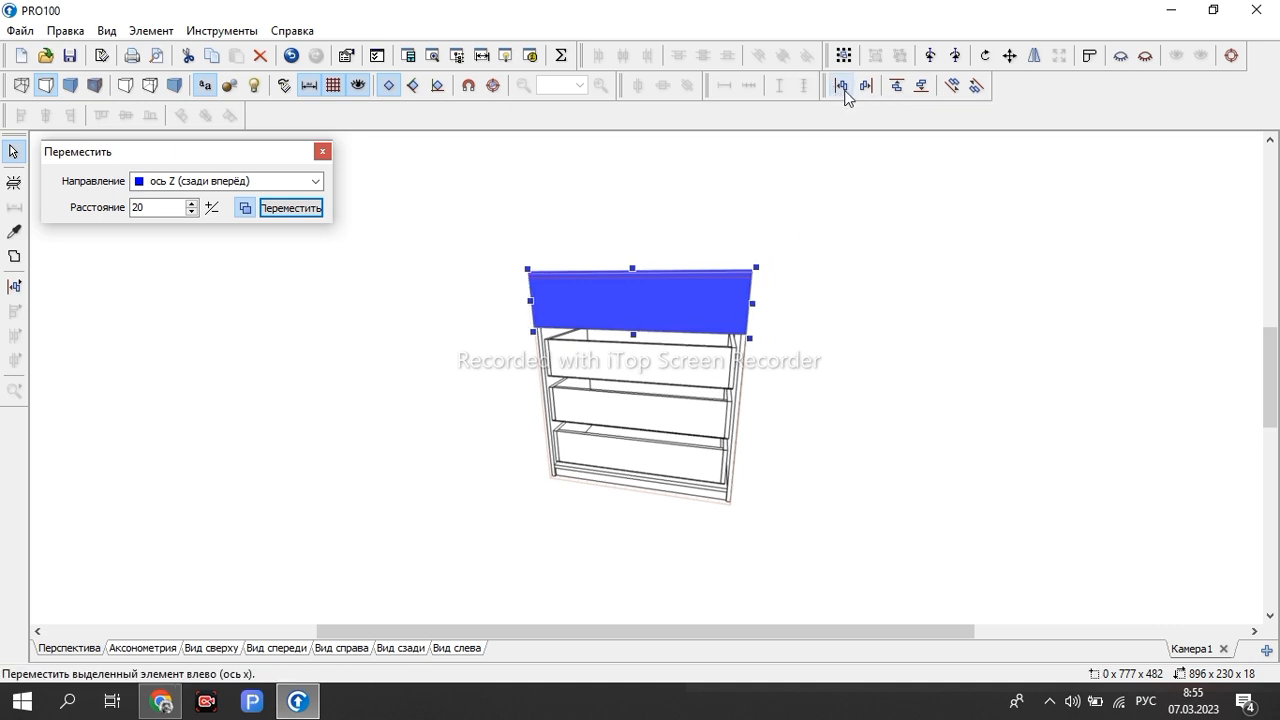
left_click(919, 88)
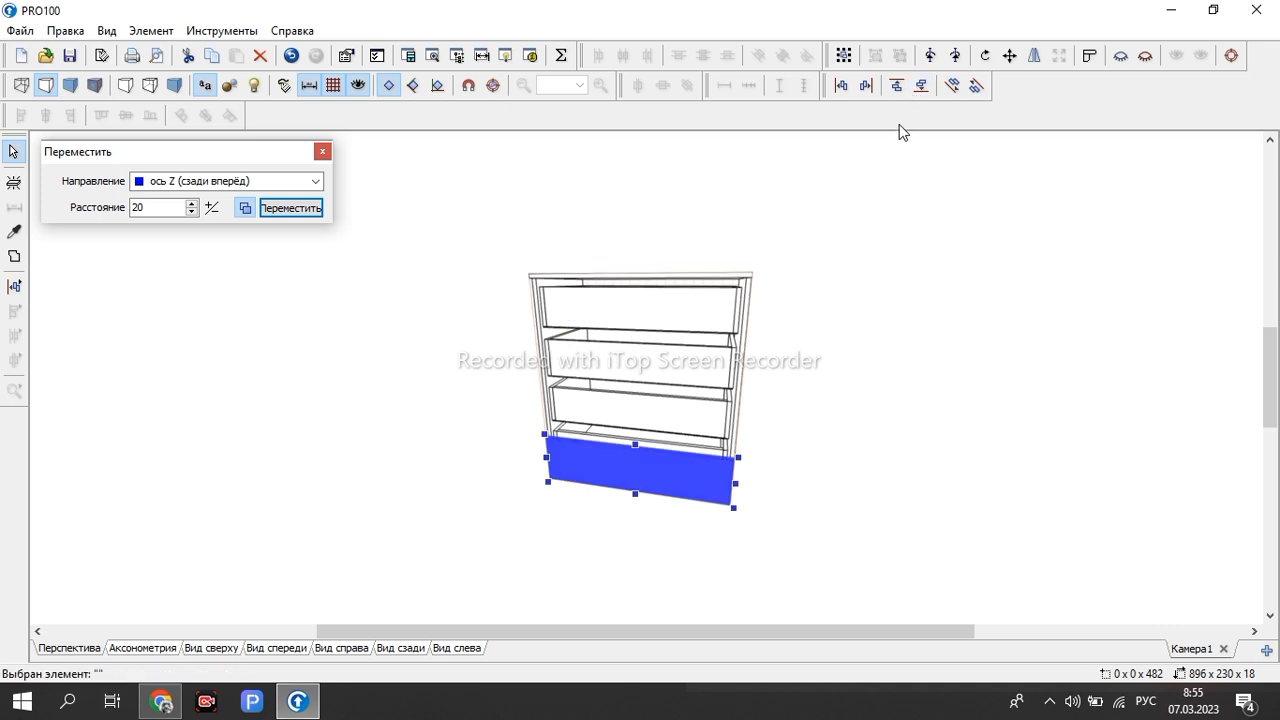
left_click(896, 86)
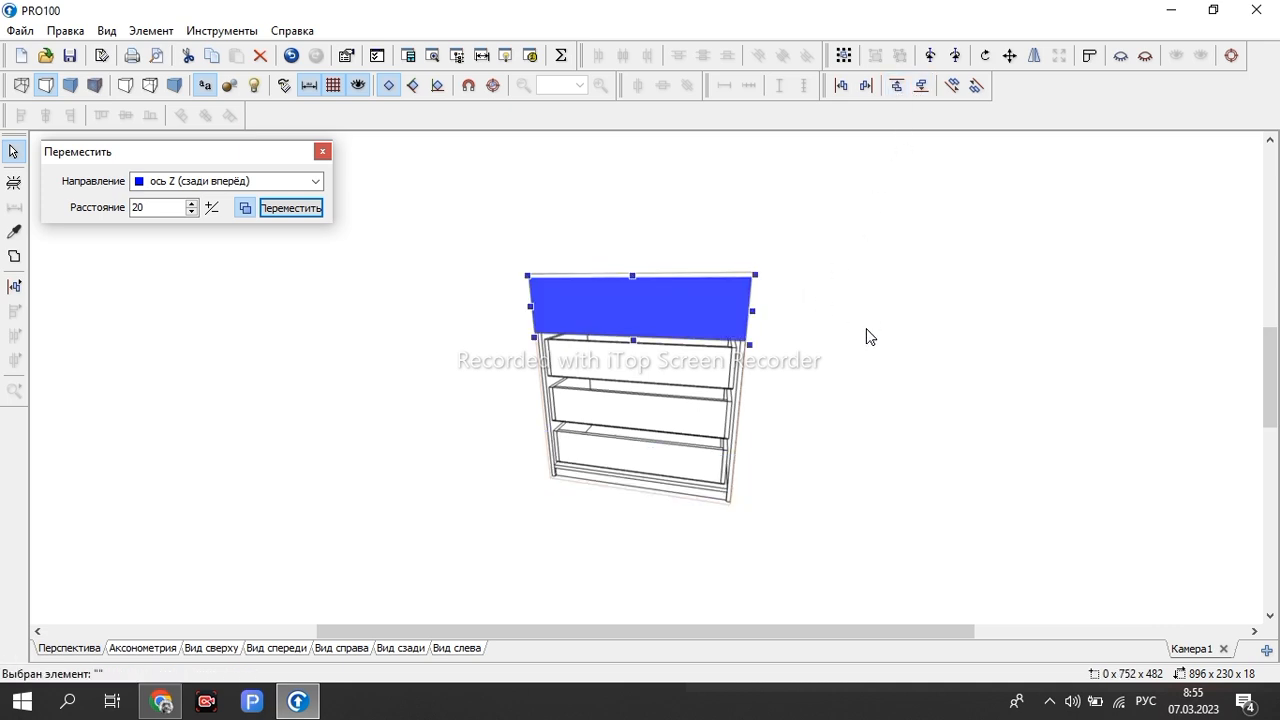
mouse_move(798, 322)
left_mouse_down()
mouse_move(879, 306)
mouse_move(779, 307)
left_mouse_up()
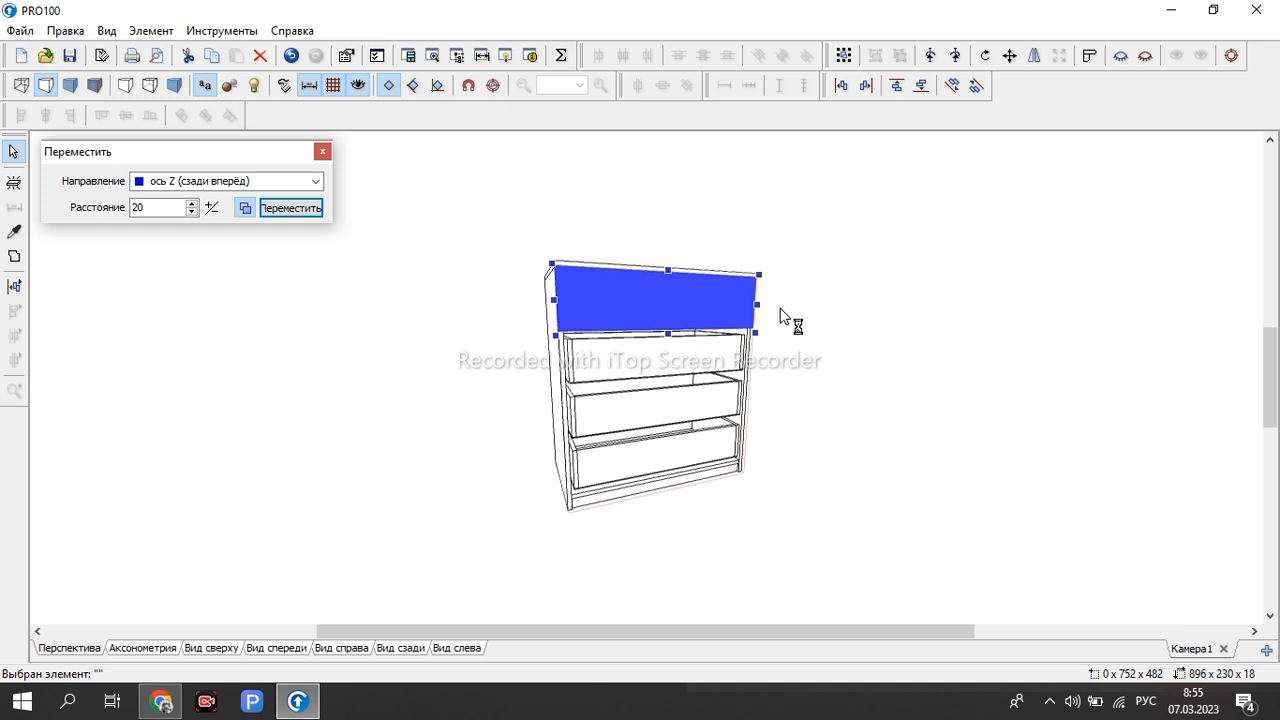
Move the outer front panel down by 2 along the Y axis without cloning it
left_click(256, 185)
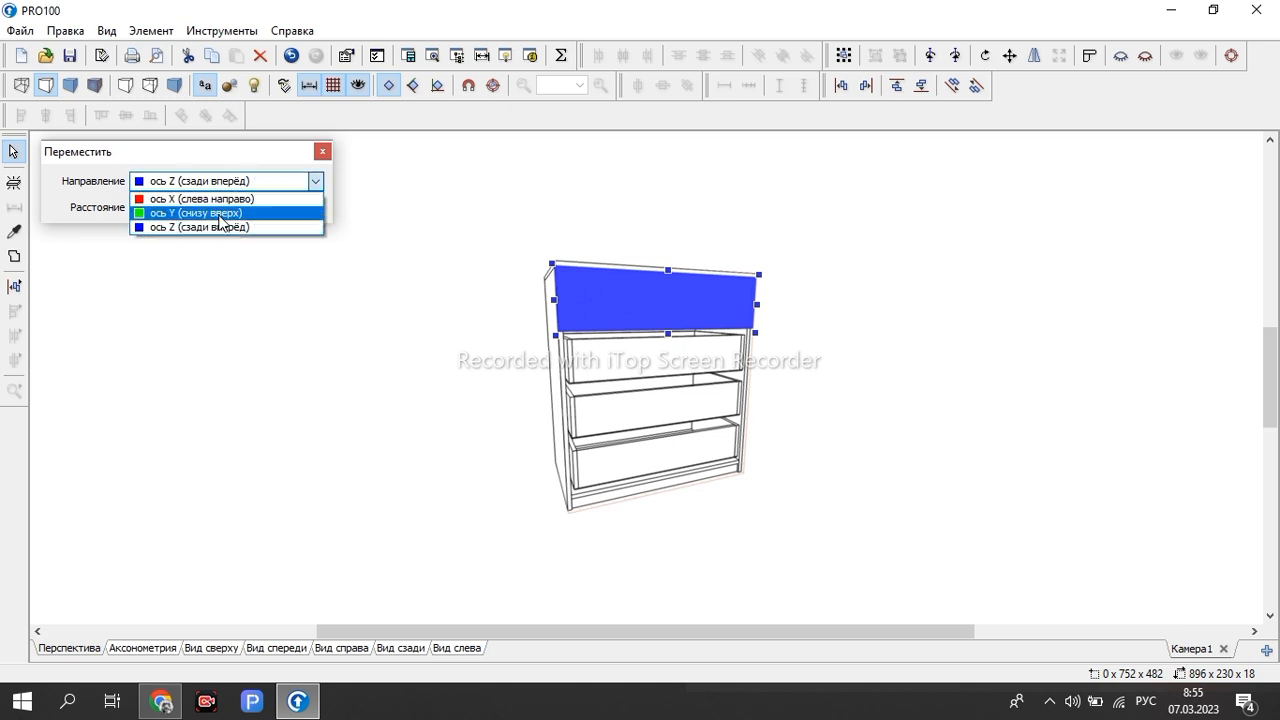
left_click(196, 213)
left_click(171, 208)
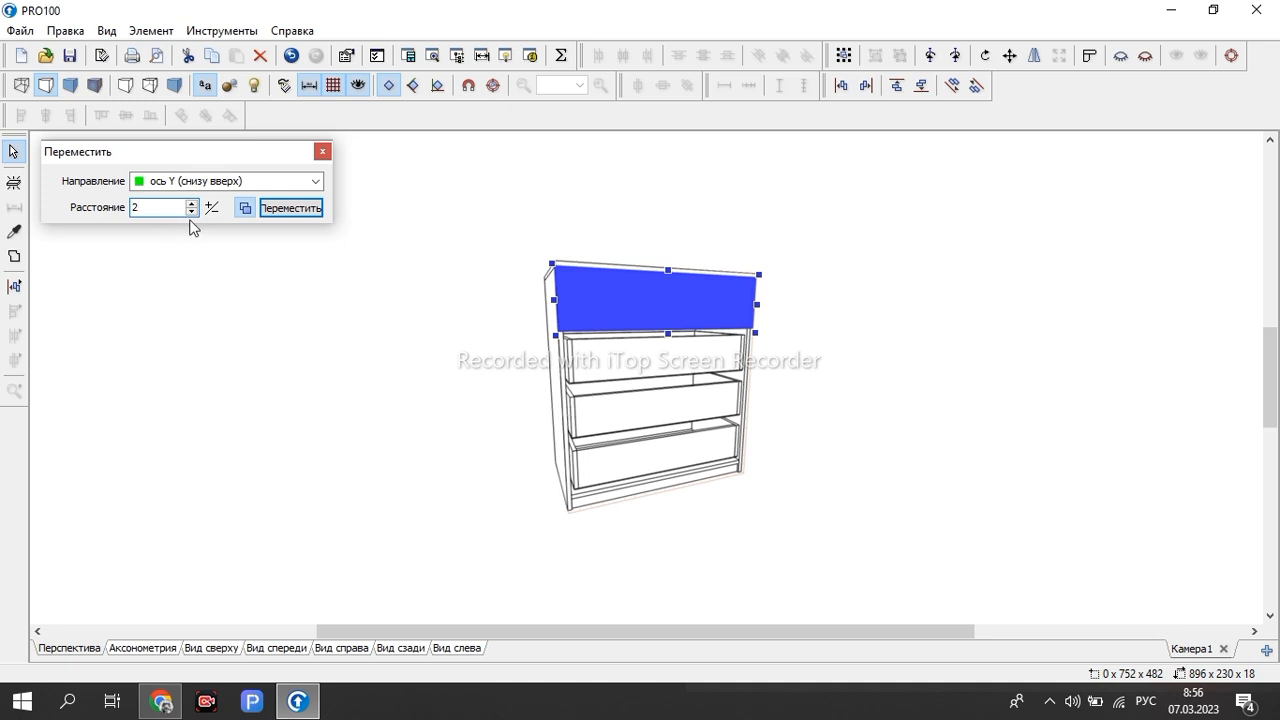
left_click(211, 209)
left_click(286, 208)
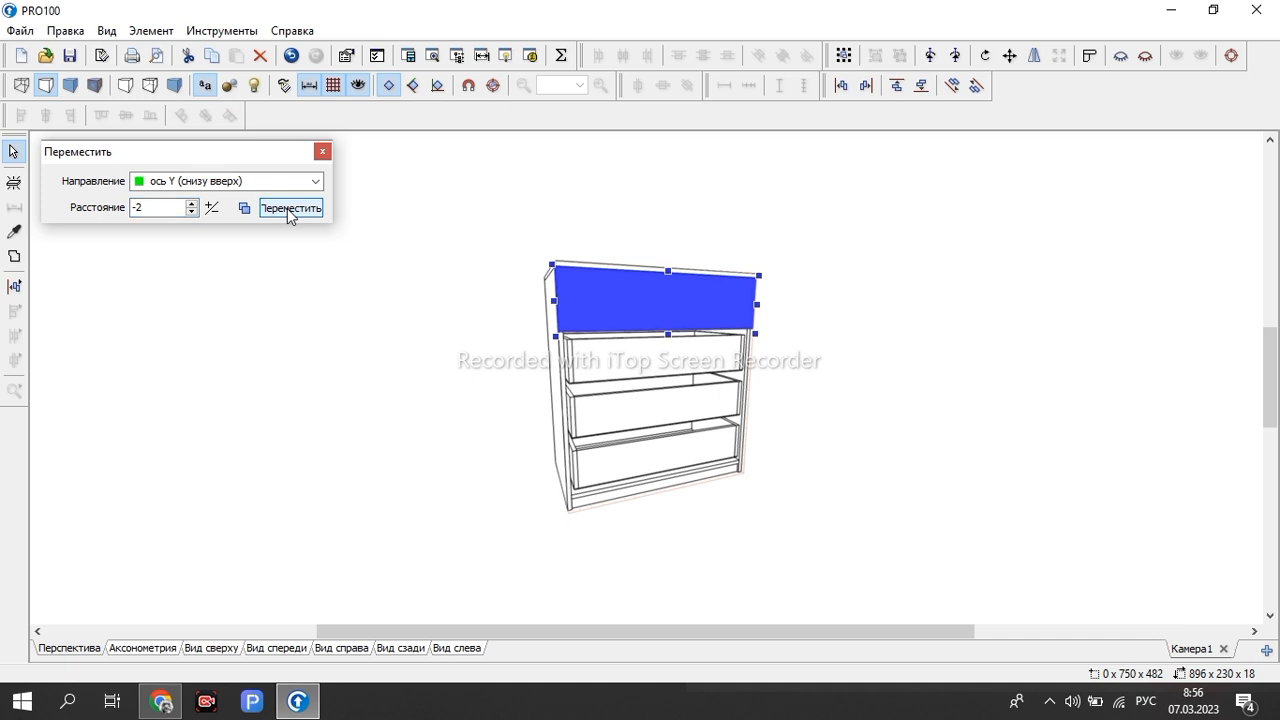
Move the outer front panel 1 to the right along the X axis
left_click(254, 182)
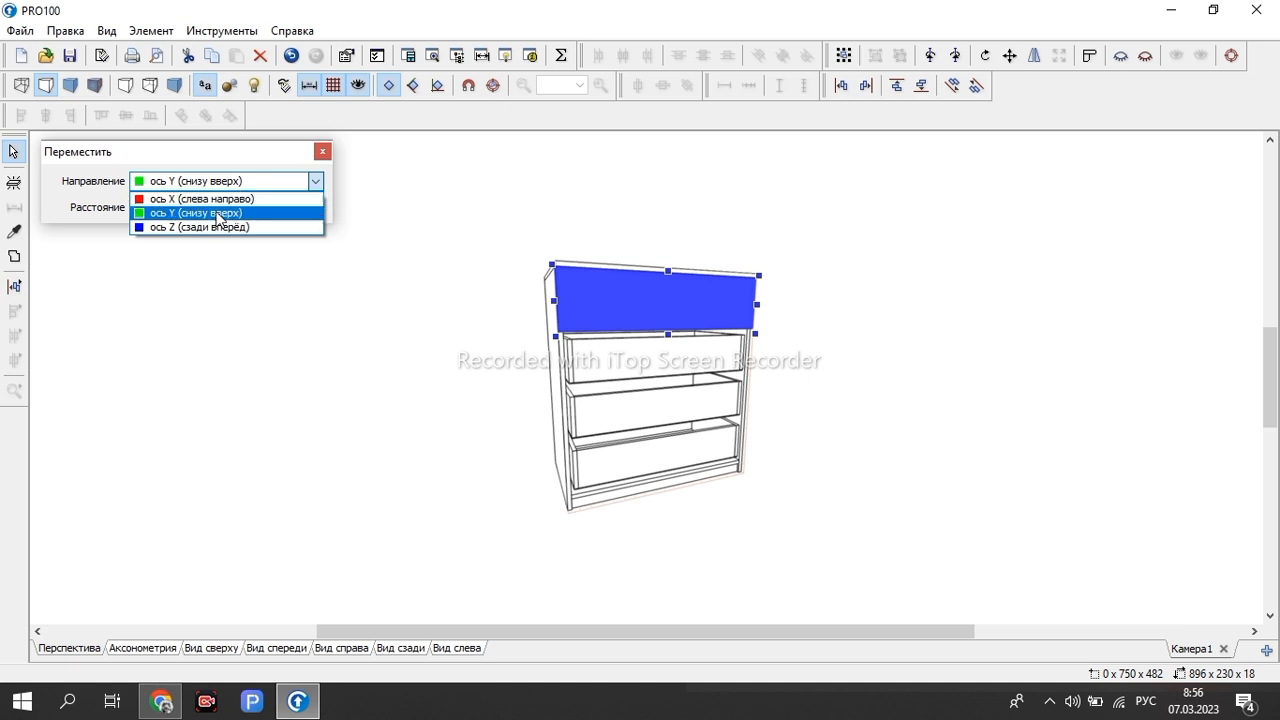
left_click(238, 199)
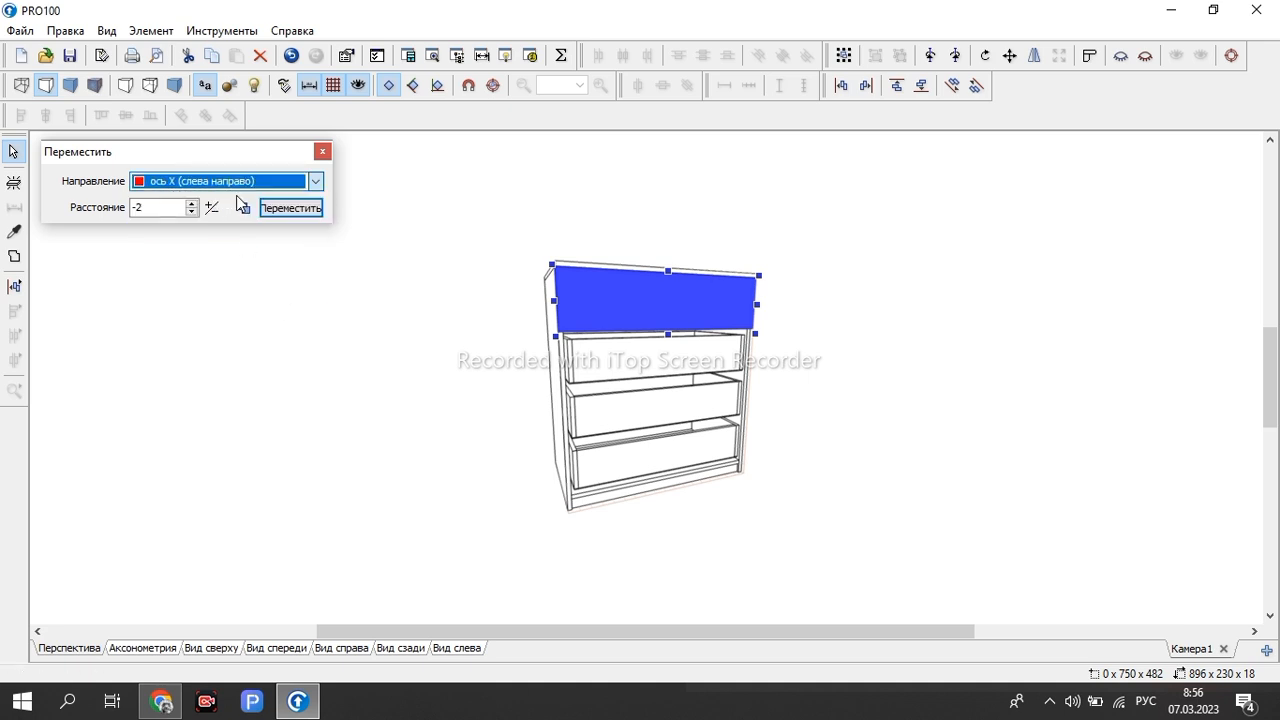
double_click(163, 208)
type("-2")
key("BackSpace")
type("1")
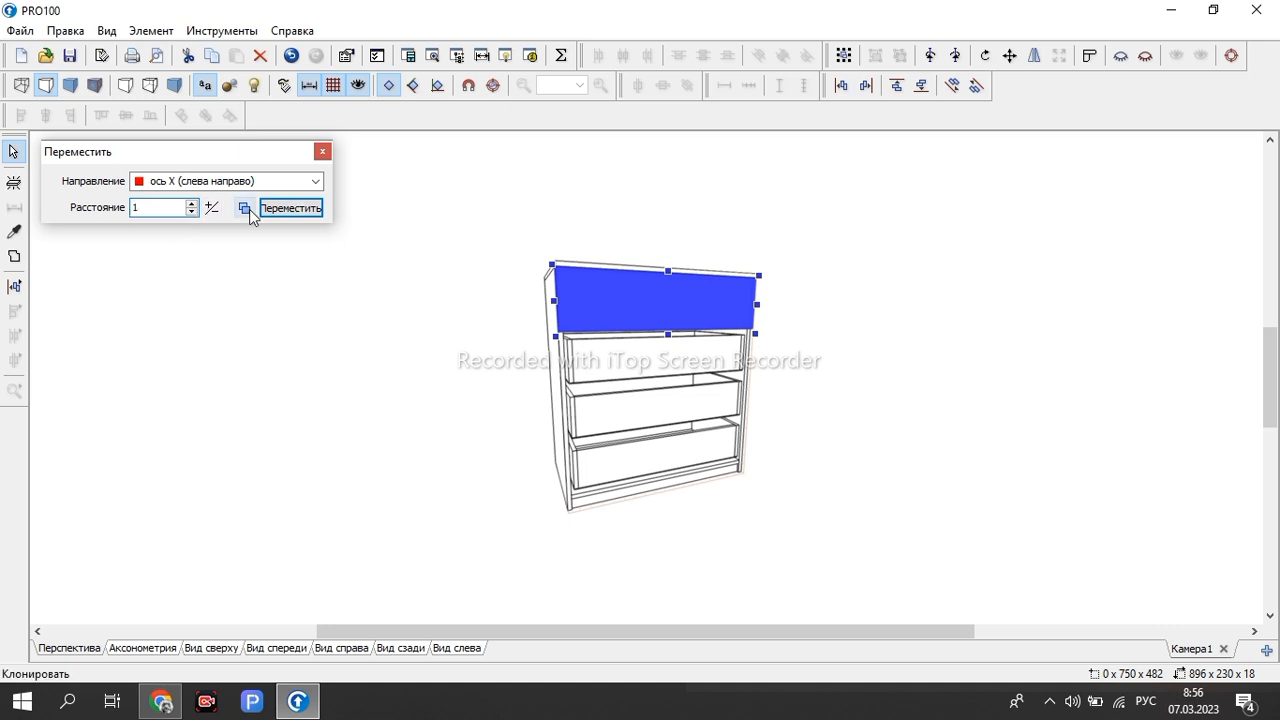
left_click(295, 207)
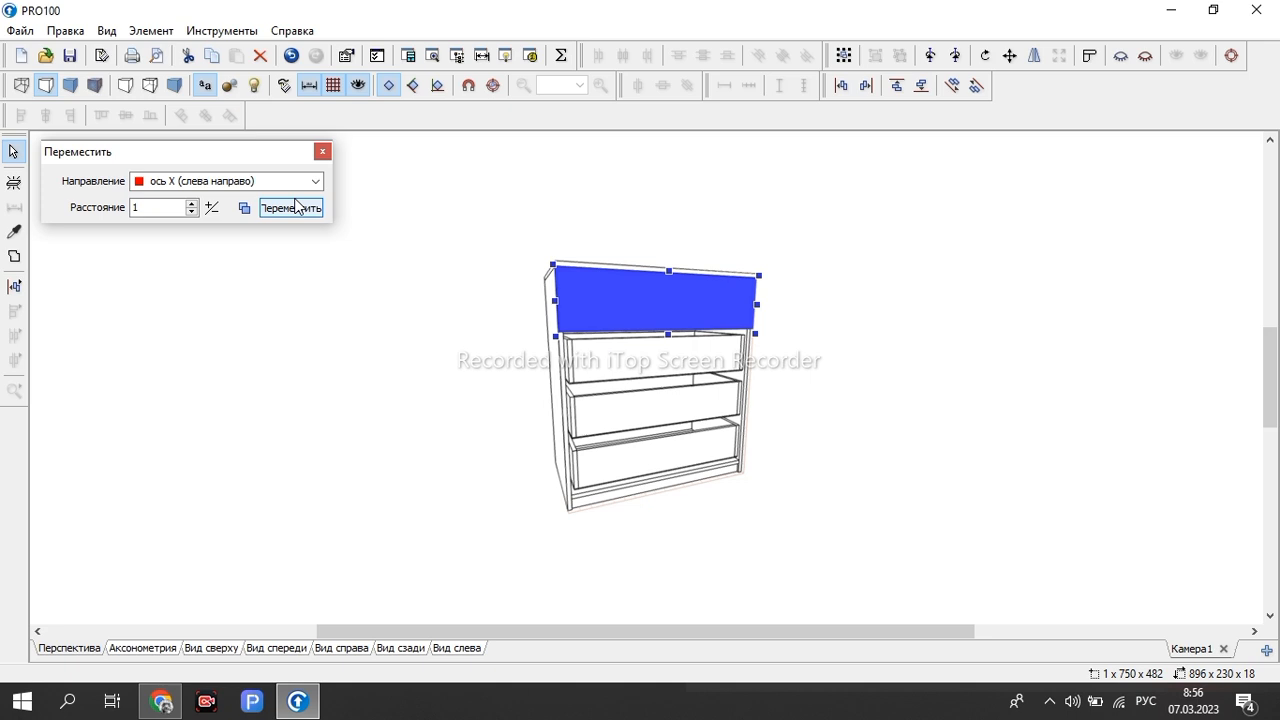
Try to clone the outer front panel along the Z axis by -232
right_click_drag(908, 326, 702, 326)
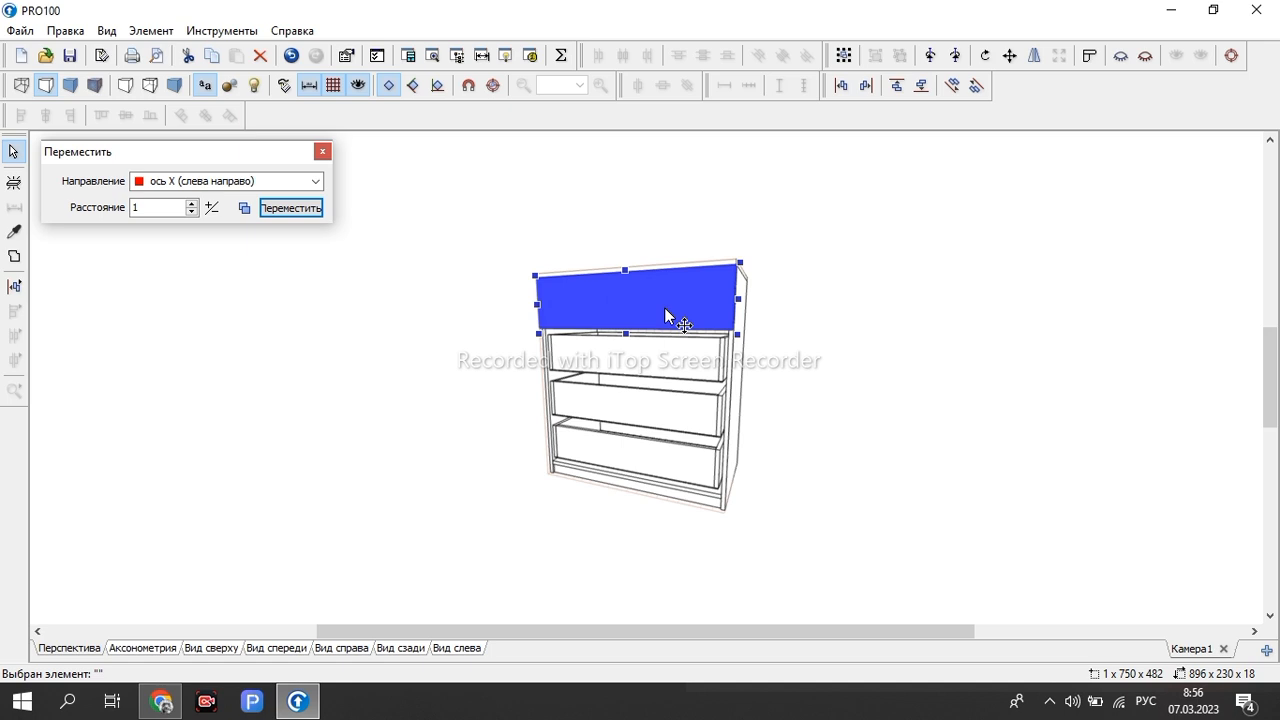
left_click(280, 181)
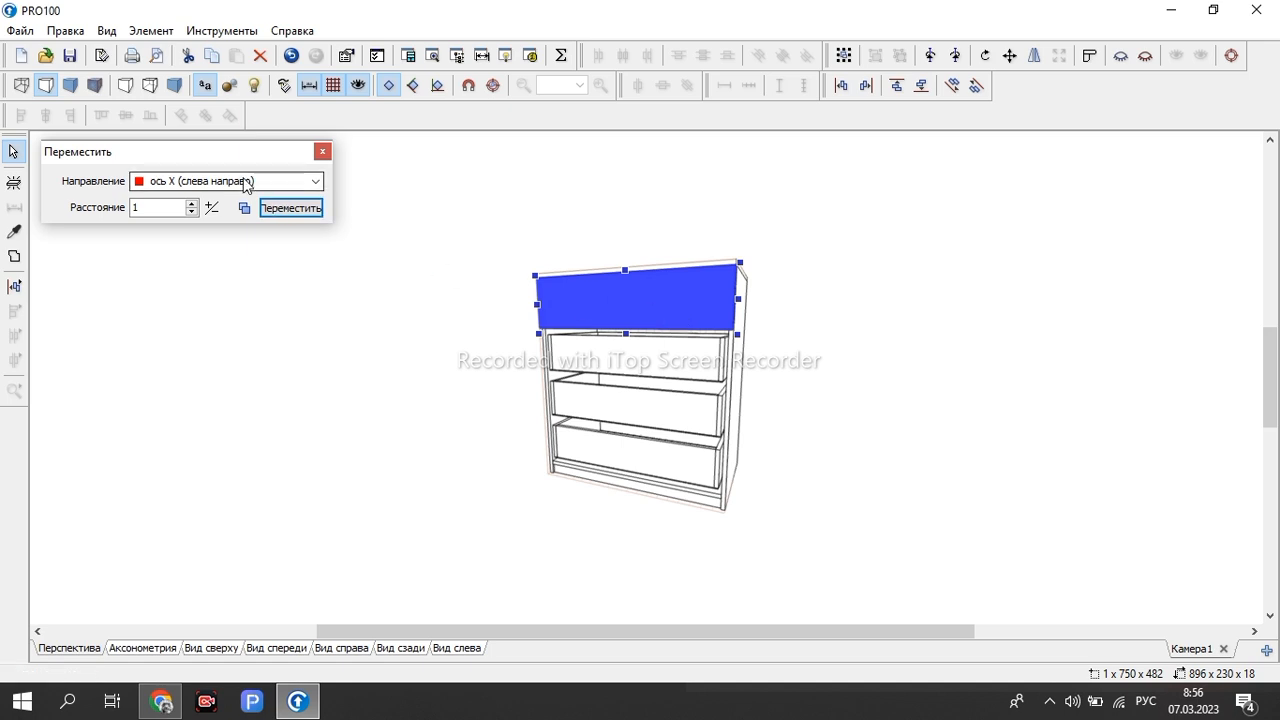
left_click(210, 227)
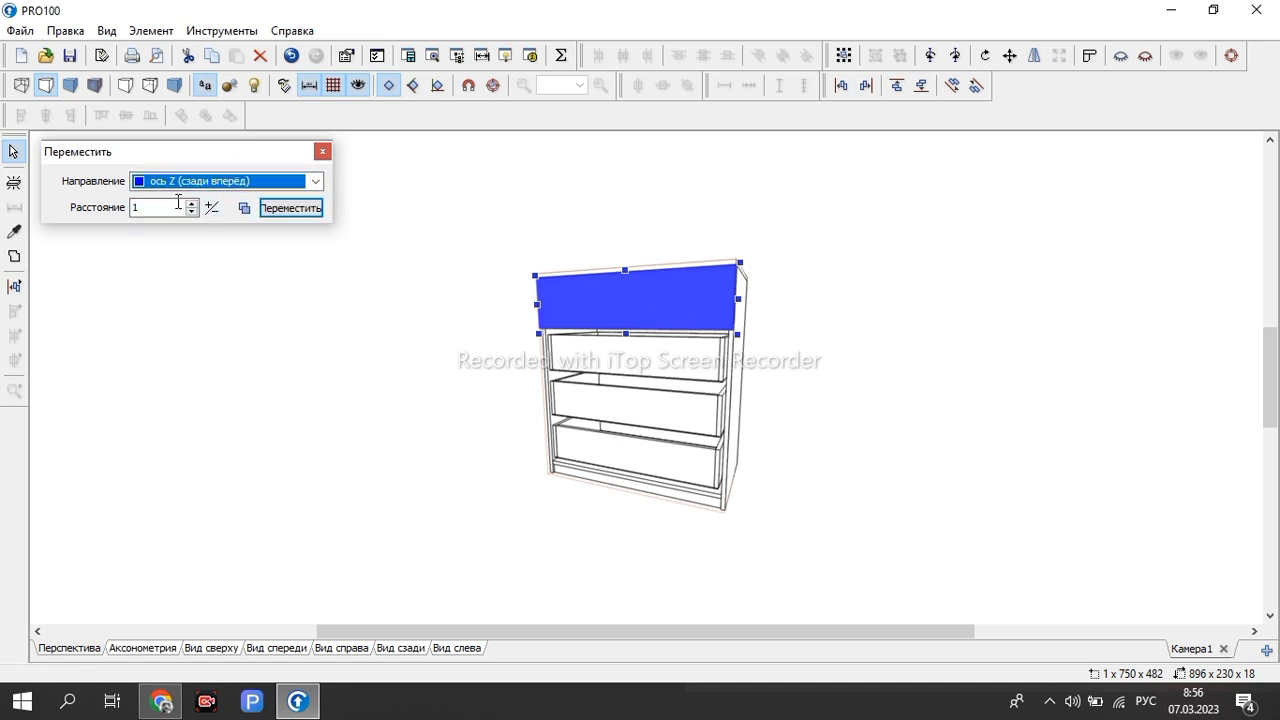
left_click(170, 207)
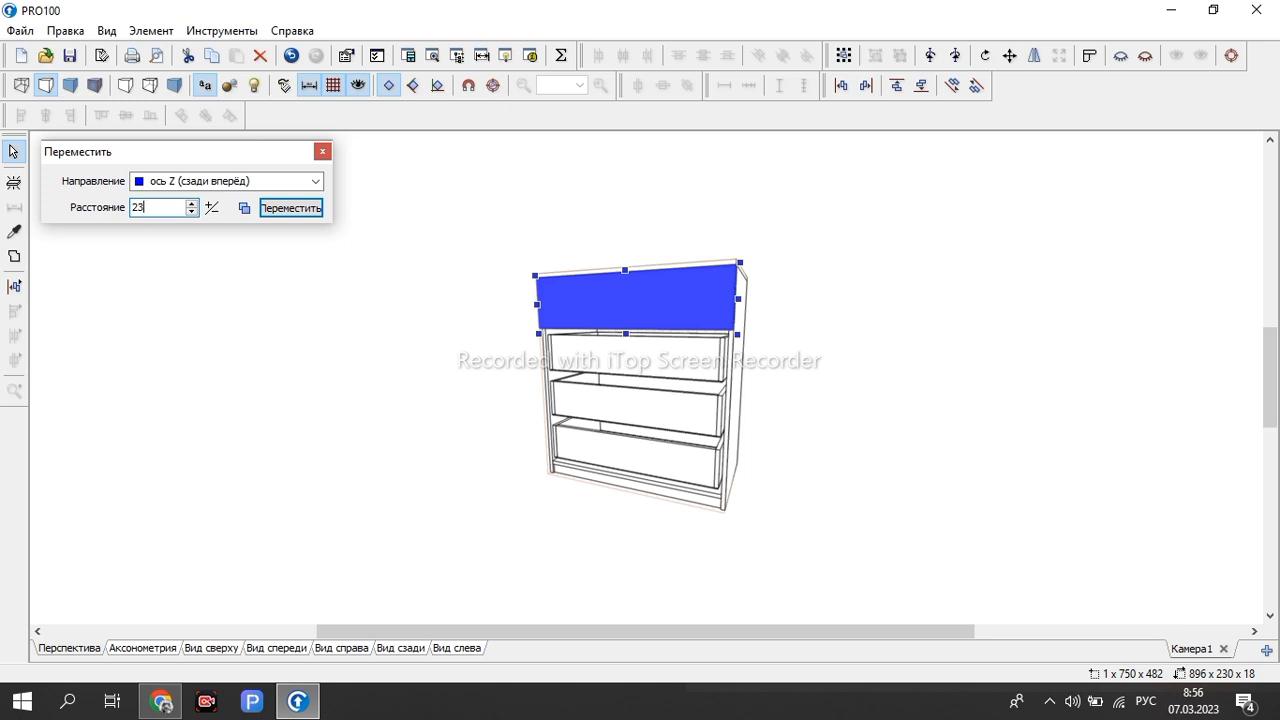
left_click(212, 210)
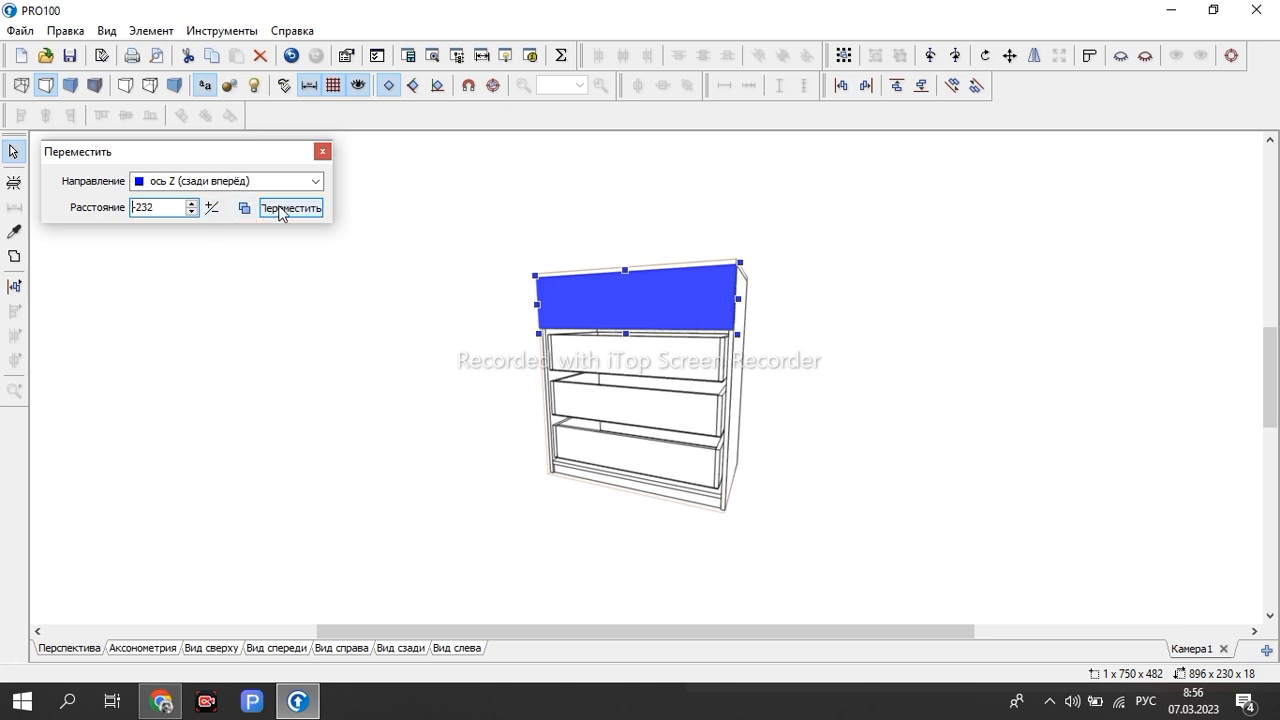
left_click(245, 208)
left_click(284, 209)
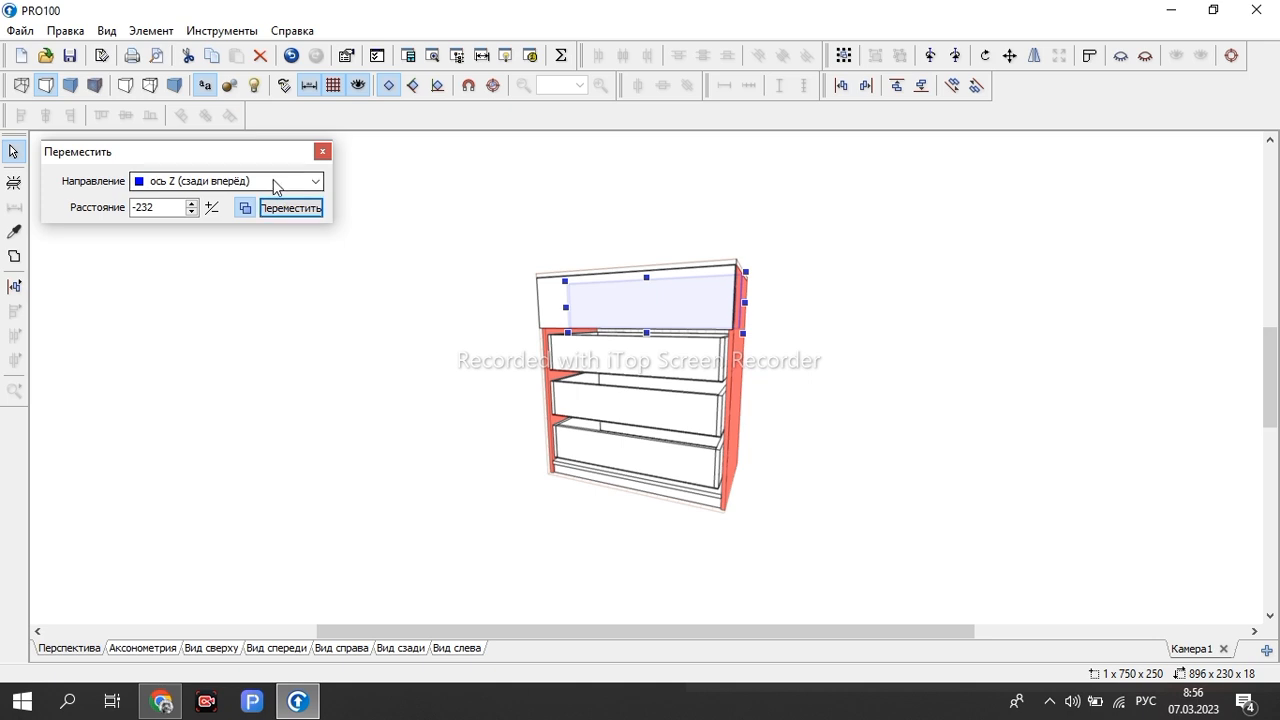
Undo the Z-axis clone and clone the outer front panel downward three times along the Y axis at -232
left_click(268, 183)
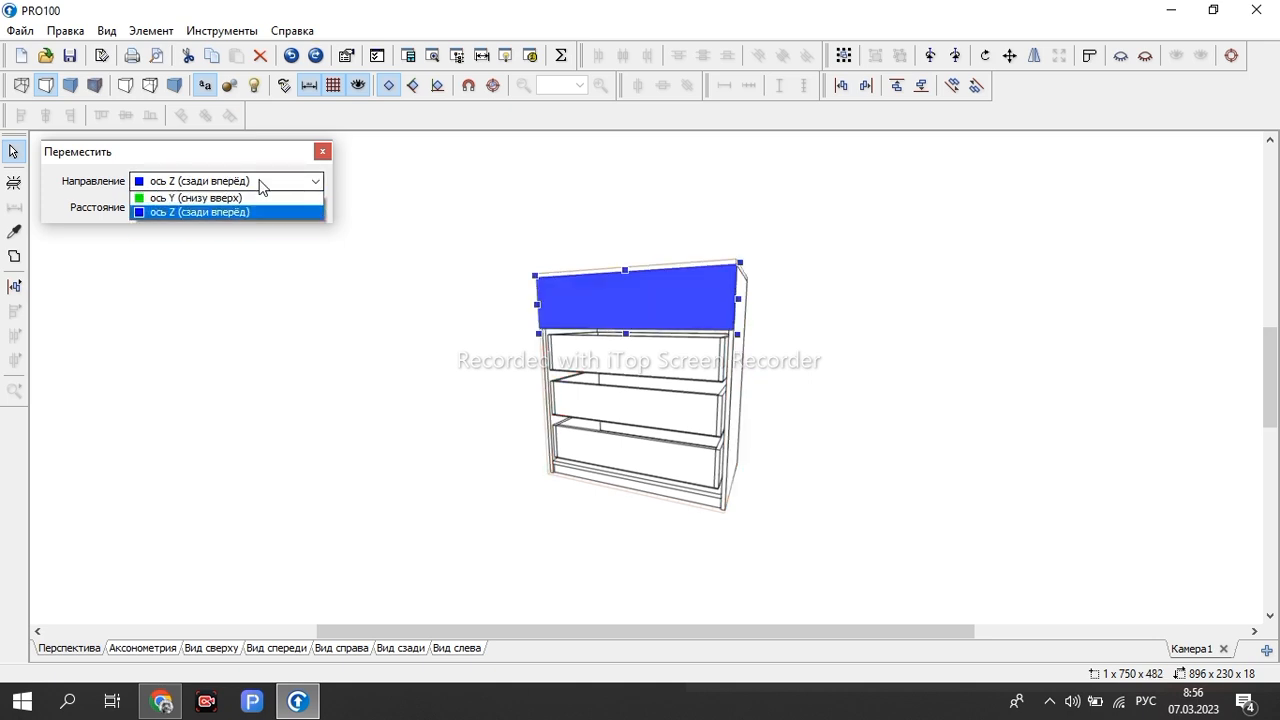
left_click(233, 222)
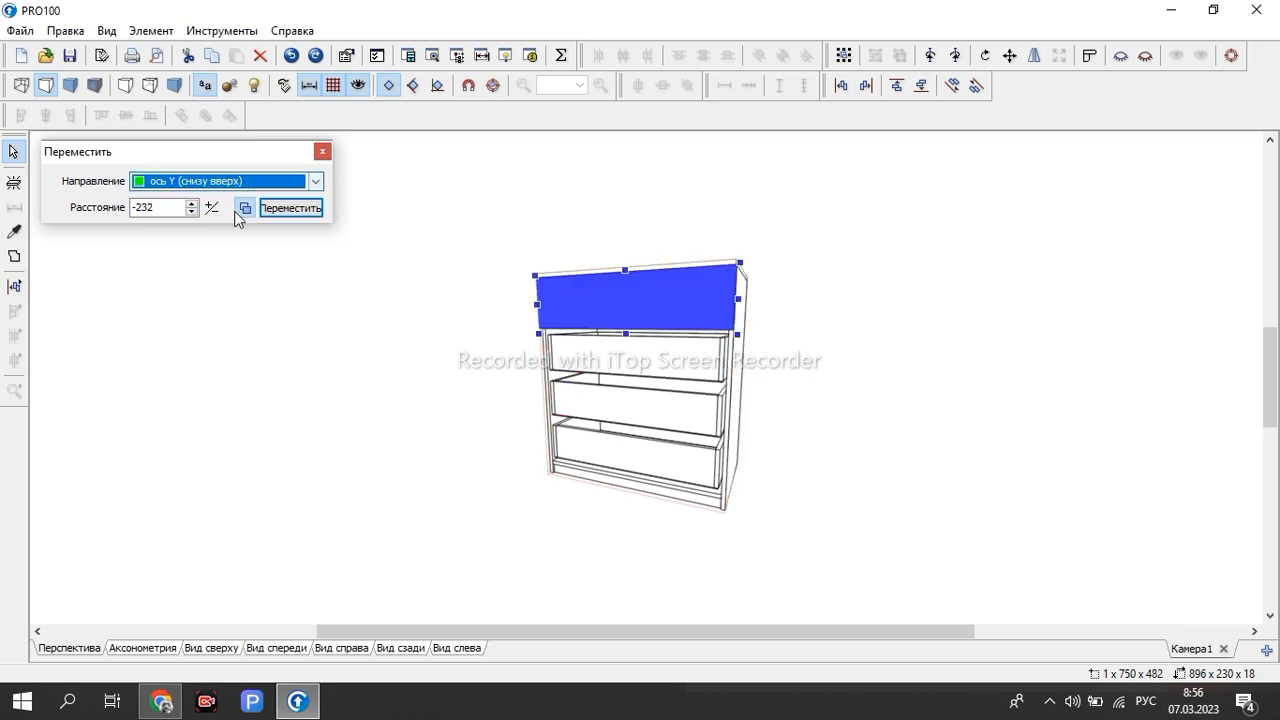
left_click(277, 208)
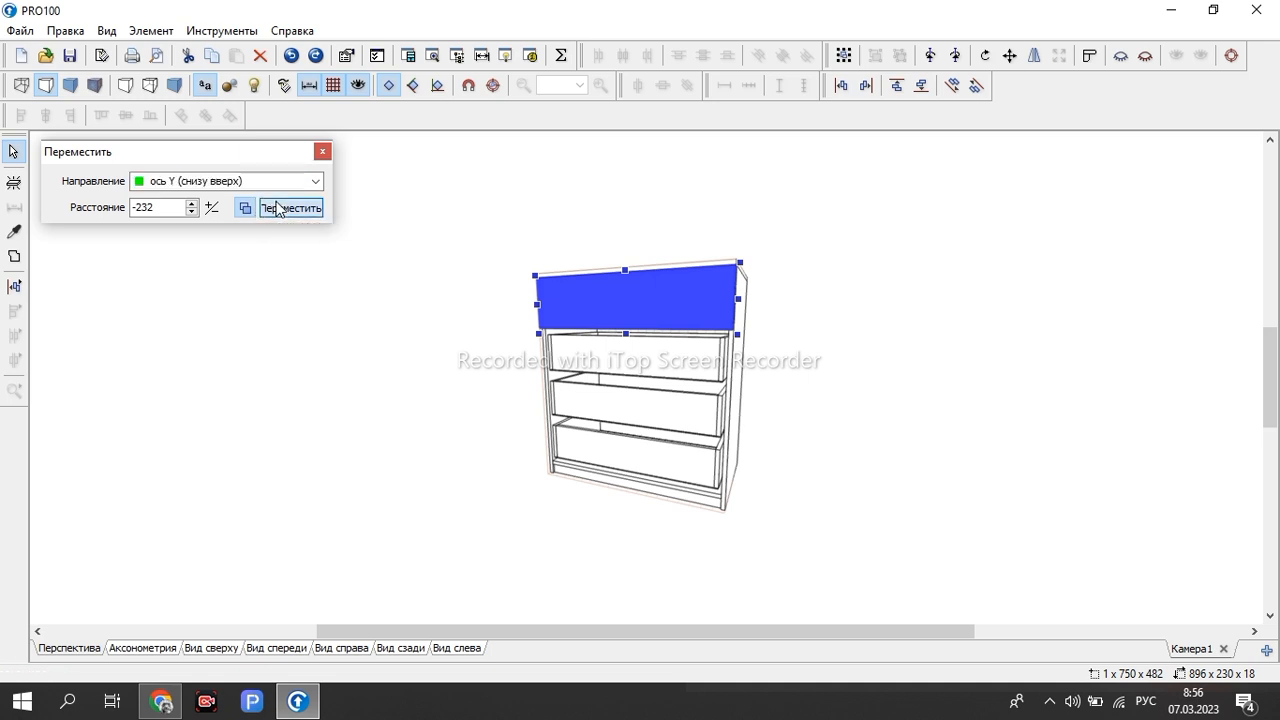
left_click(277, 208)
left_click(277, 208)
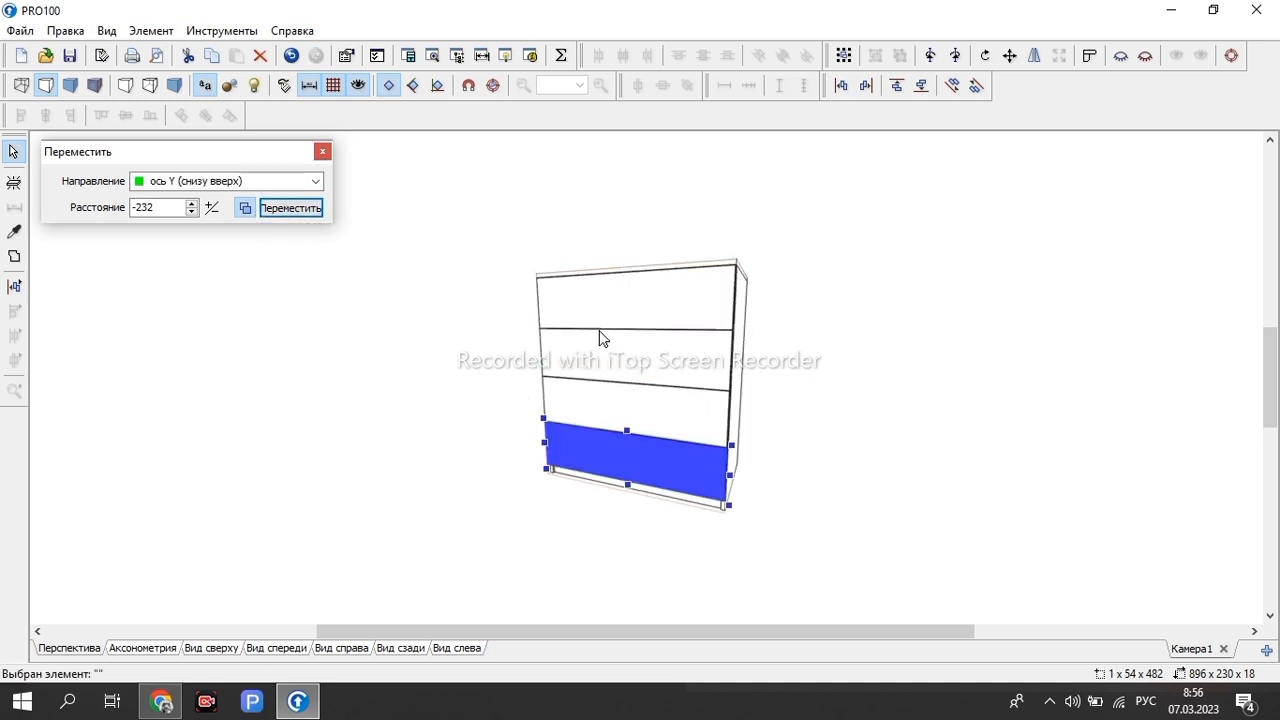
Clear the selection and examine the cabinet with its outer fronts from the front, sides and back
mouse_move(947, 422)
left_mouse_down()
mouse_move(757, 422)
mouse_move(775, 389)
mouse_move(970, 418)
left_mouse_up()
left_click(830, 434)
left_click_drag(834, 423, 727, 340)
left_click_drag(822, 394, 1025, 468)
left_click_drag(787, 425, 846, 443)
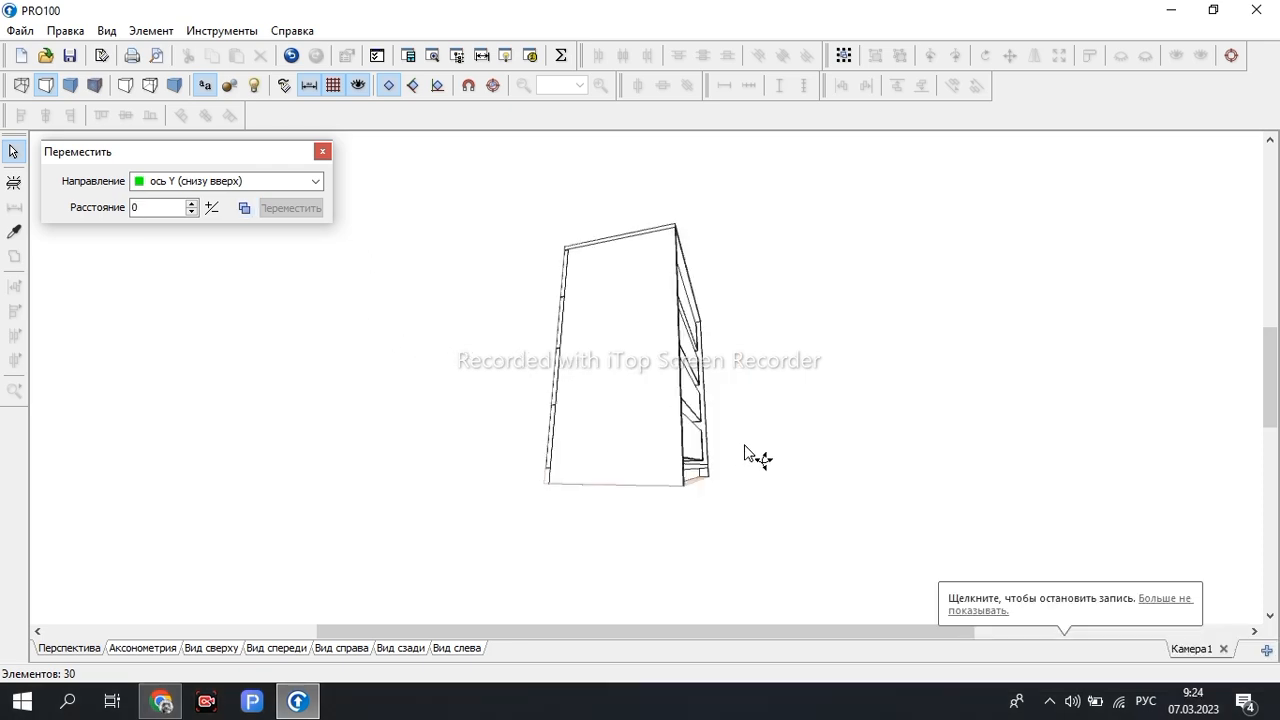
left_click_drag(743, 451, 657, 455)
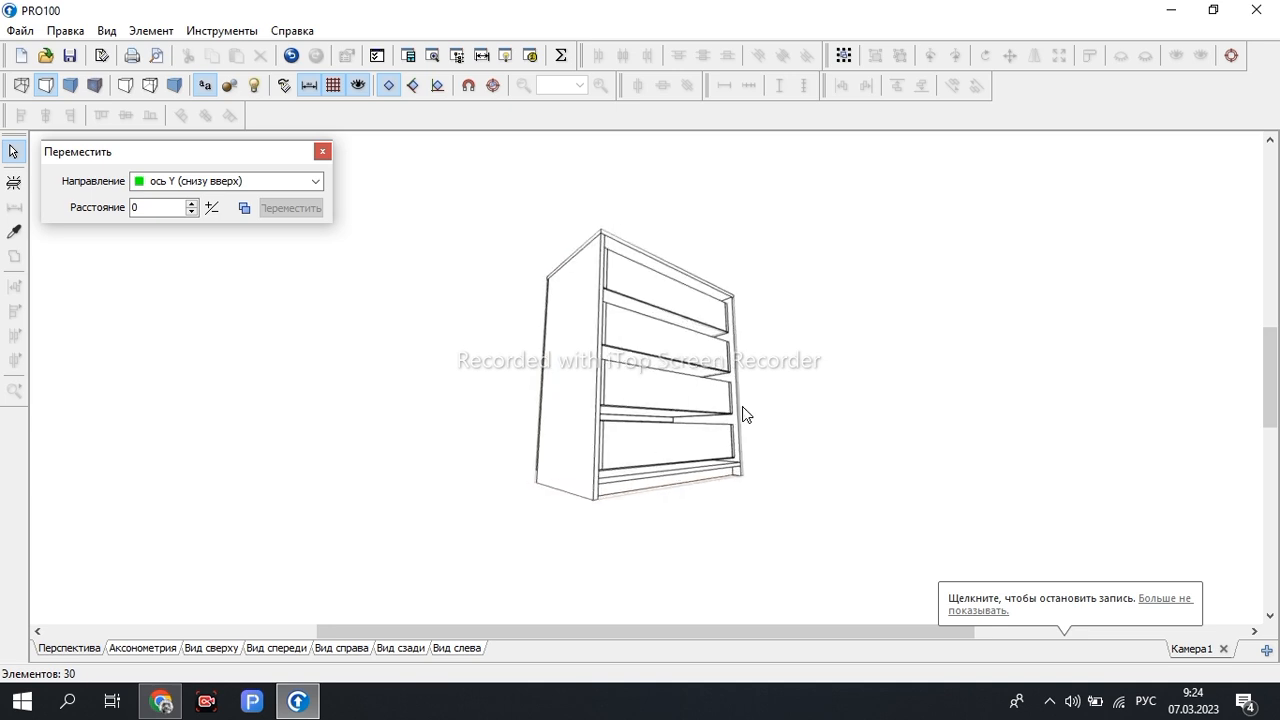
left_click_drag(794, 451, 689, 441)
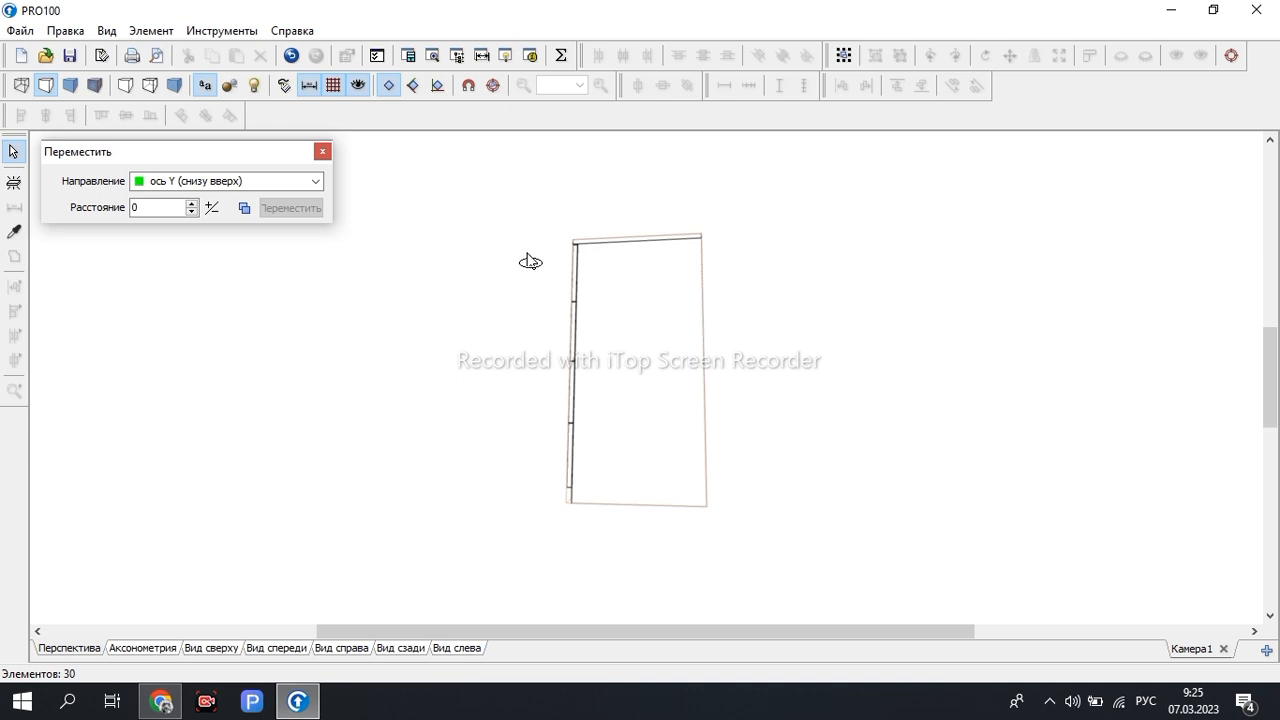
Select all the cabinet's elements, group them into one object and check it from several angles
key("ctrl+a")
left_click_drag(846, 386, 710, 370)
key("ctrl+g")
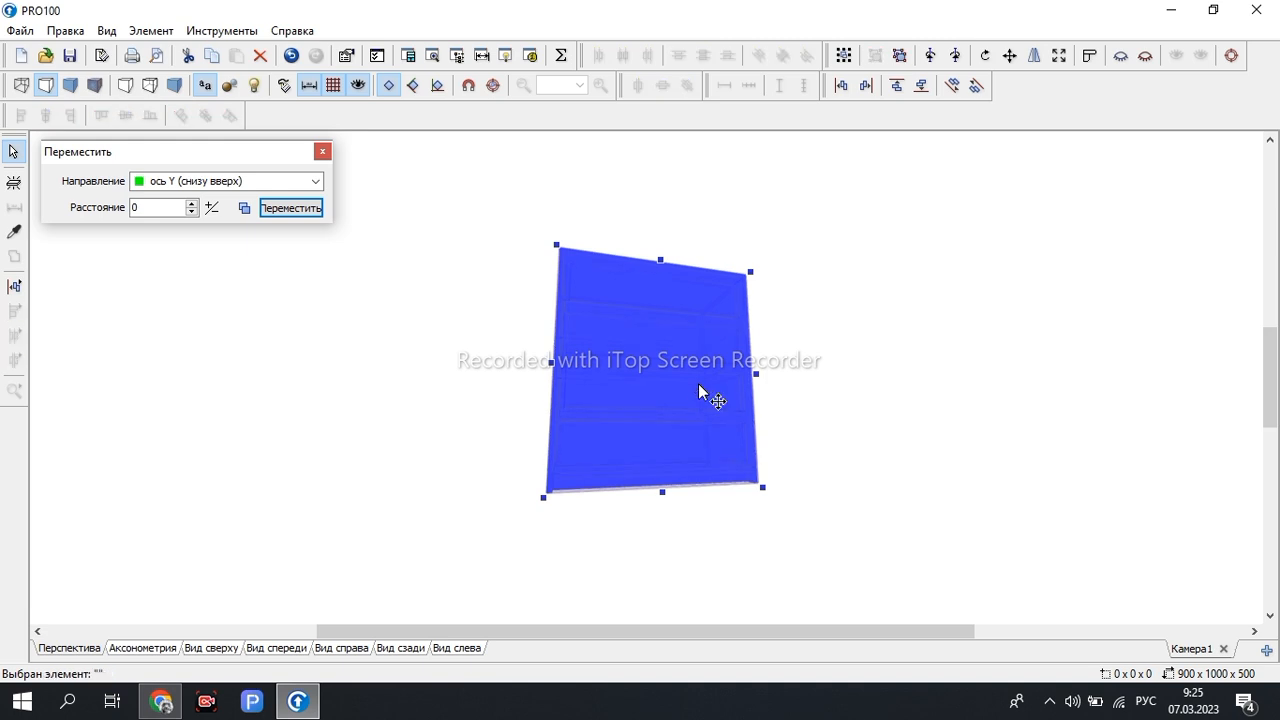
left_click_drag(812, 410, 945, 400)
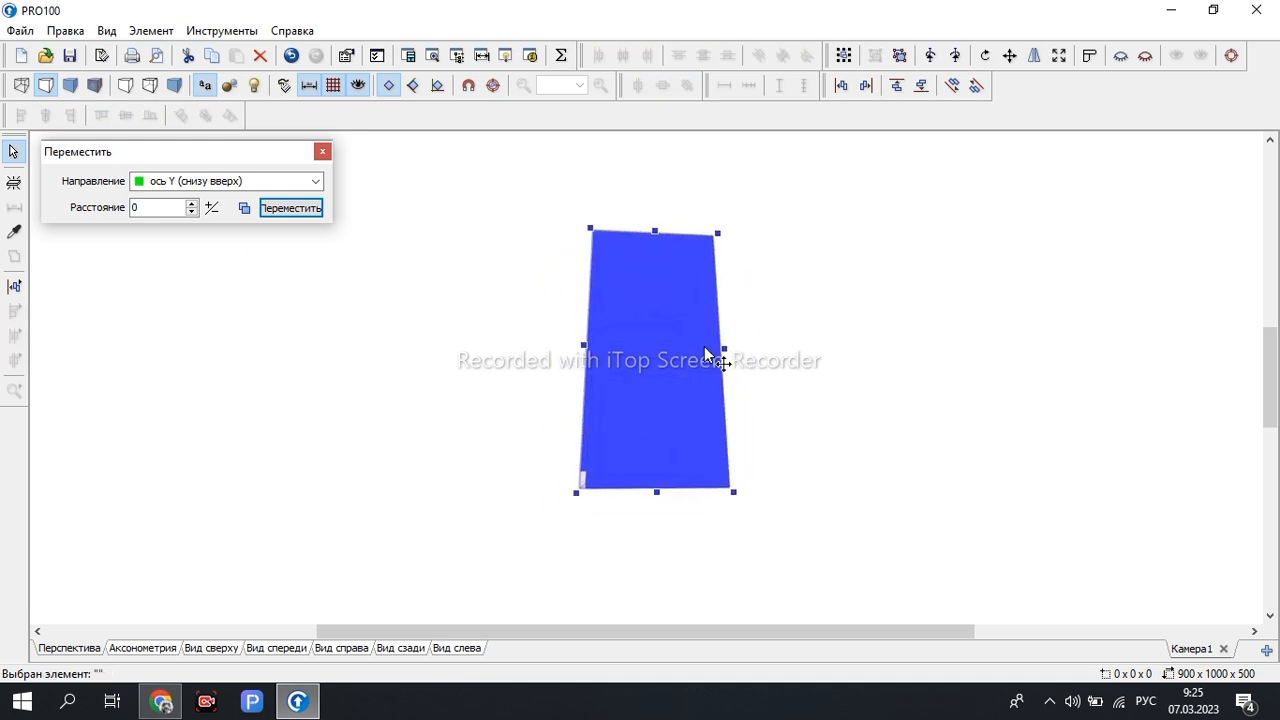
mouse_move(737, 500)
left_mouse_down()
mouse_move(871, 420)
mouse_move(740, 486)
left_mouse_up()
left_click_drag(766, 380, 734, 490)
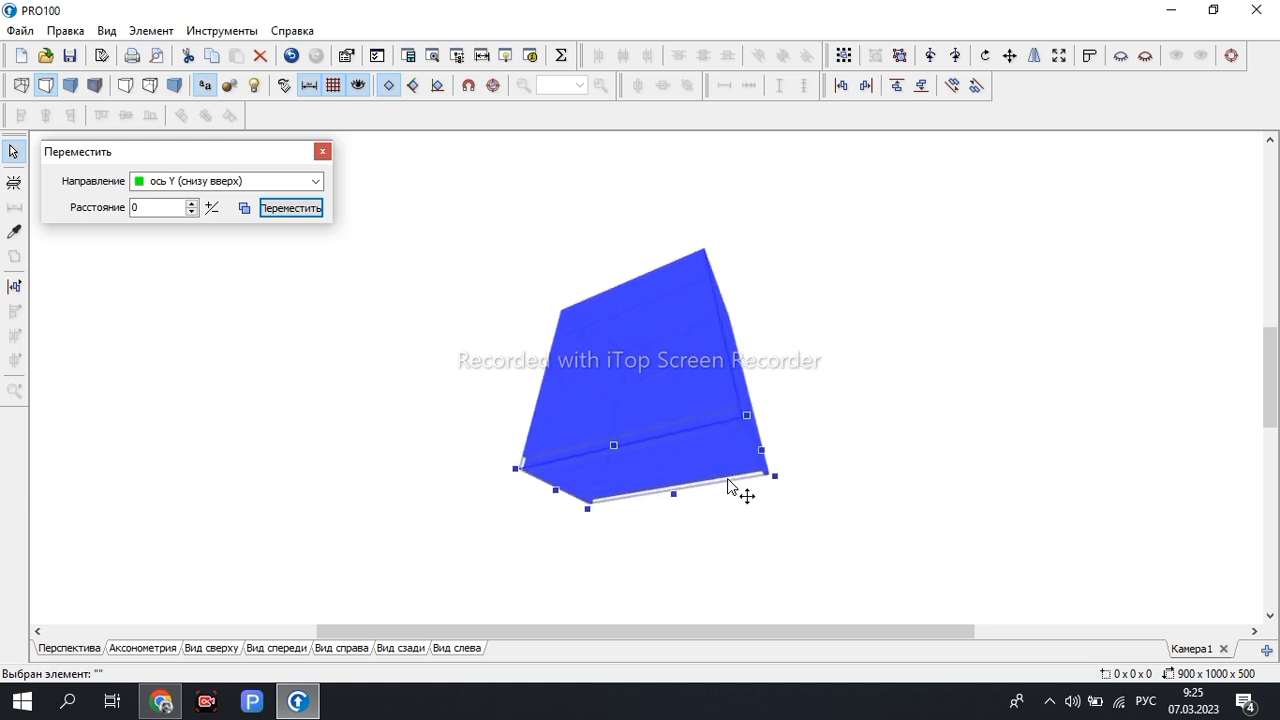
Increase the room's width in the room properties to make space for a thin panel behind the cabinet
double_click(728, 487)
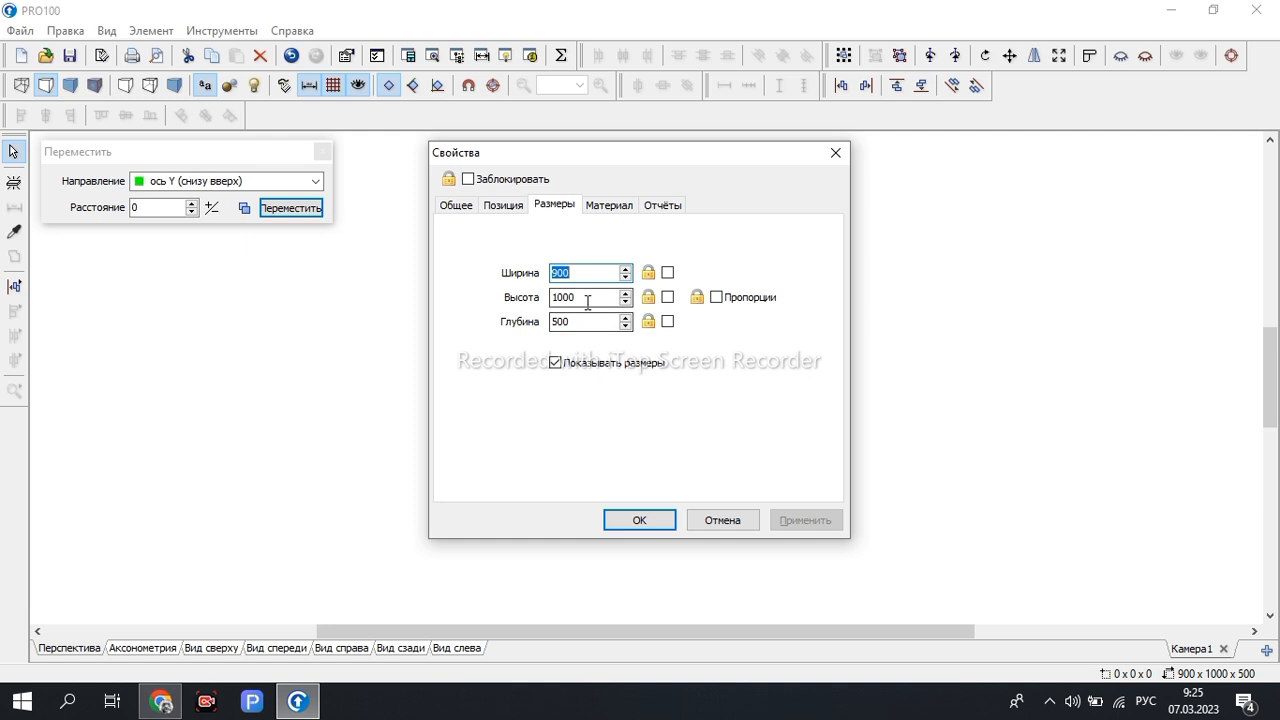
left_click(720, 520)
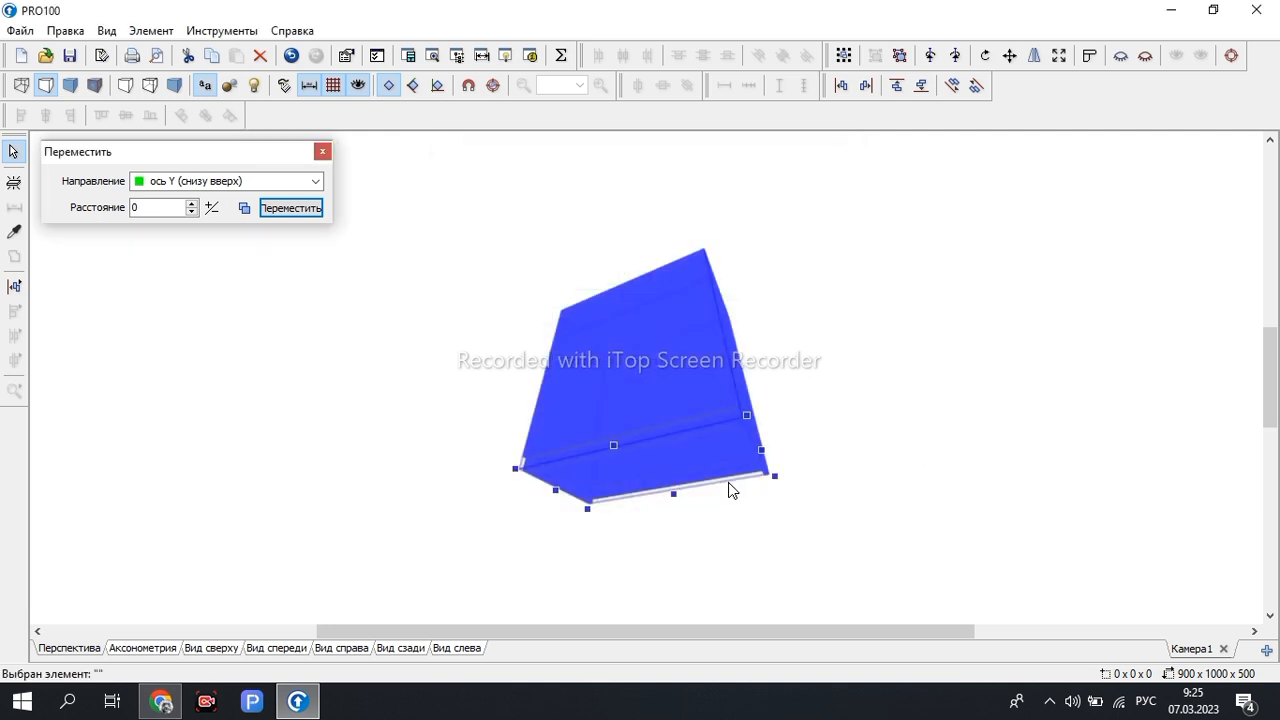
left_click(728, 480)
left_click(727, 484)
double_click(724, 481)
left_click(591, 279)
key("BackSpace")
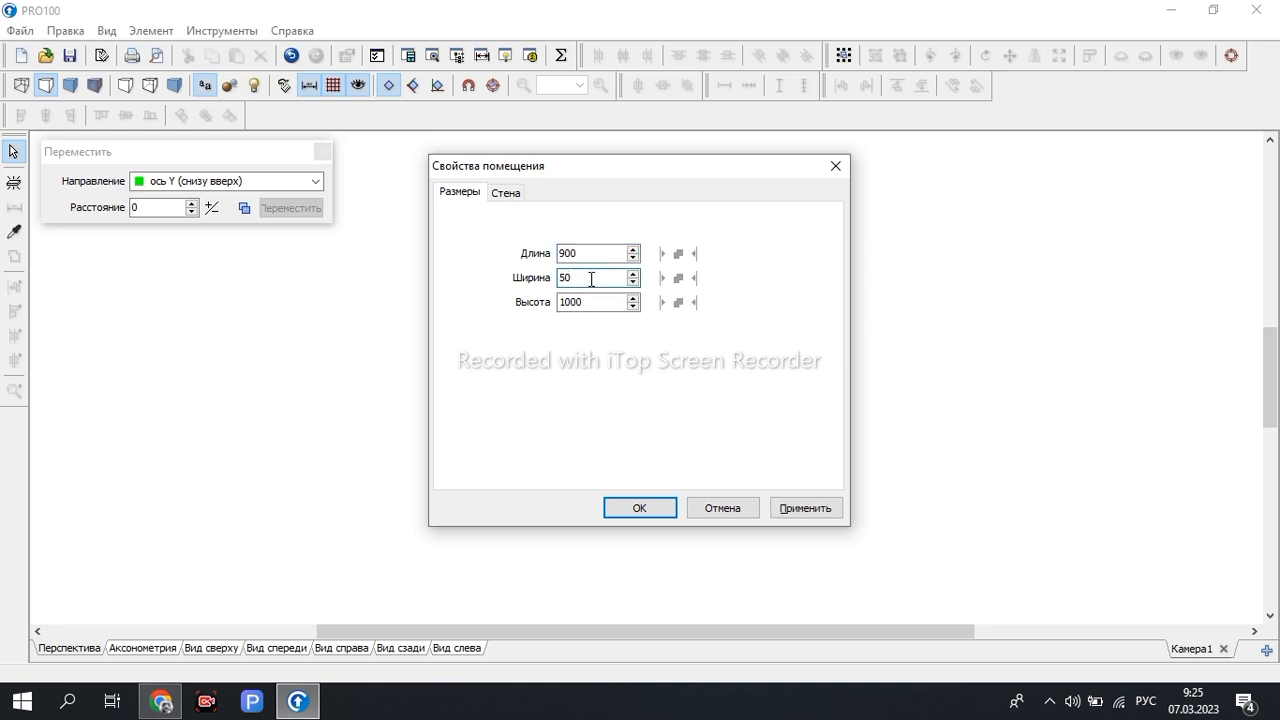
left_click(643, 499)
Shift the grouped cabinet forward to the room's front limit, leaving a gap of 4 behind it
left_click_drag(901, 481, 794, 528)
left_click(685, 360)
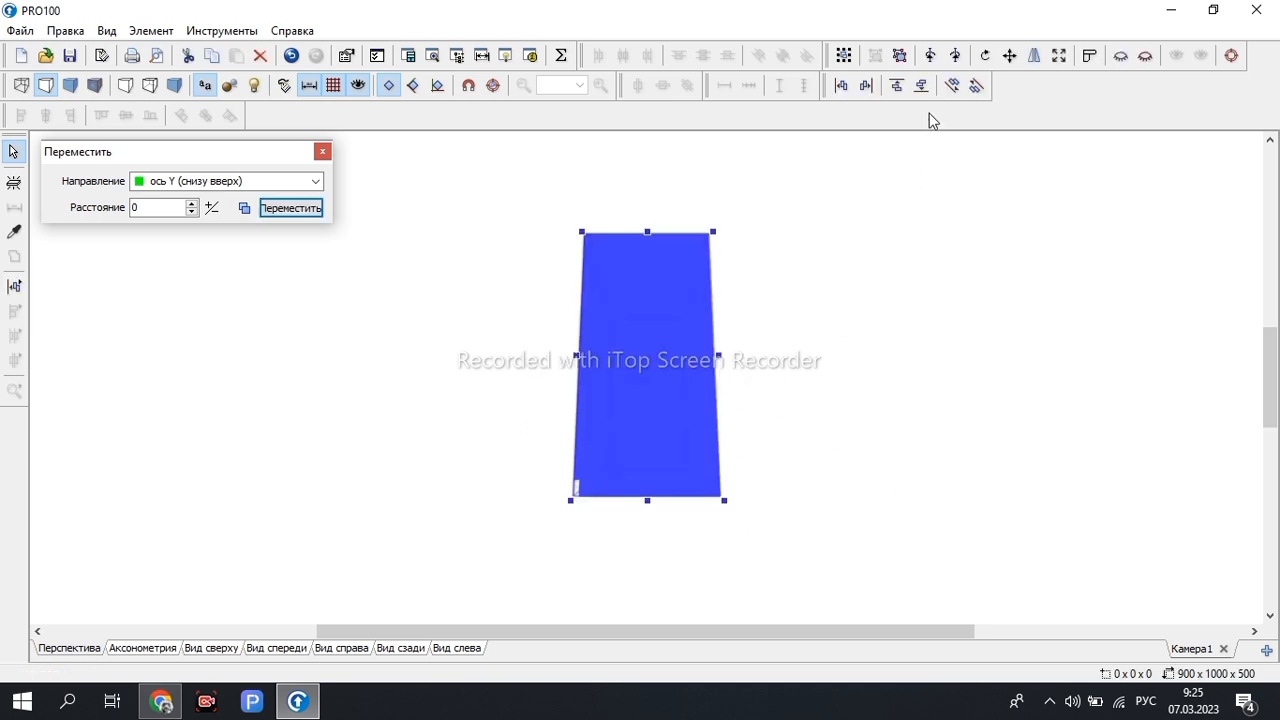
left_click(952, 85)
left_click_drag(834, 484, 880, 466)
left_click(745, 463)
left_click(722, 464)
Add a new panel at the back of the cabinet and size it 898 wide, 948 high and 4 deep
left_click(14, 182)
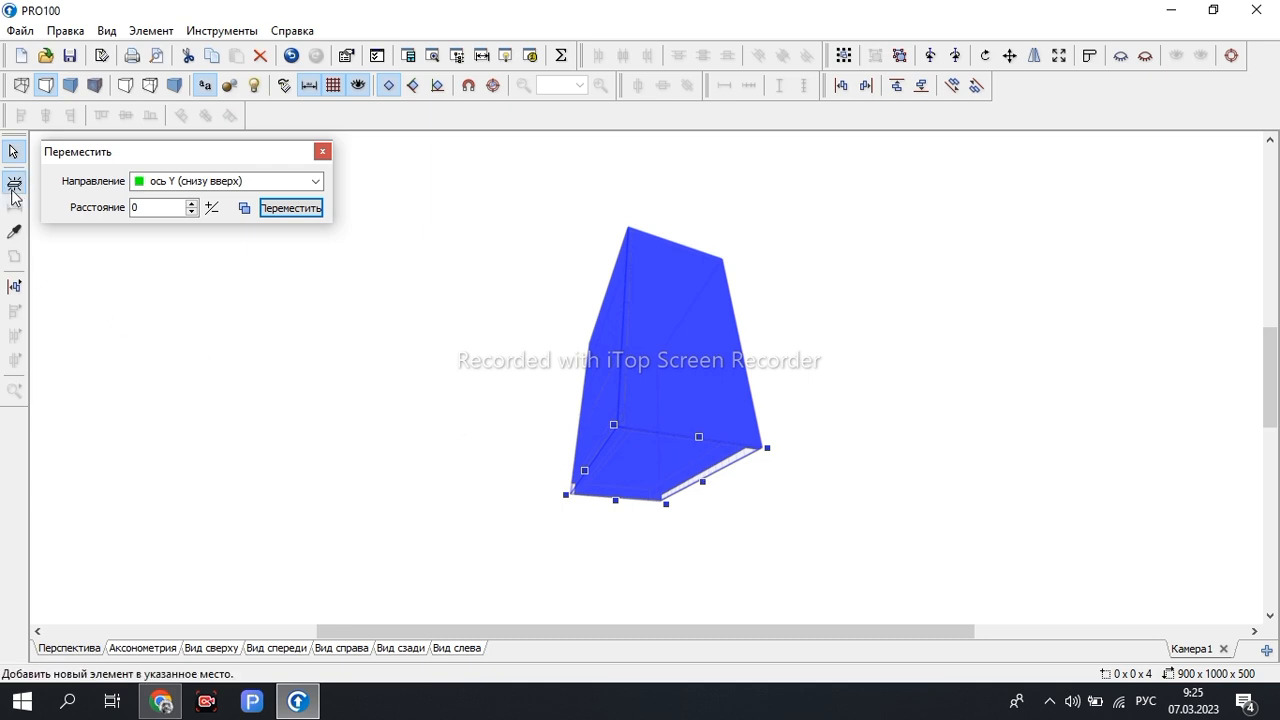
left_click(735, 464)
left_click_drag(882, 458, 703, 463)
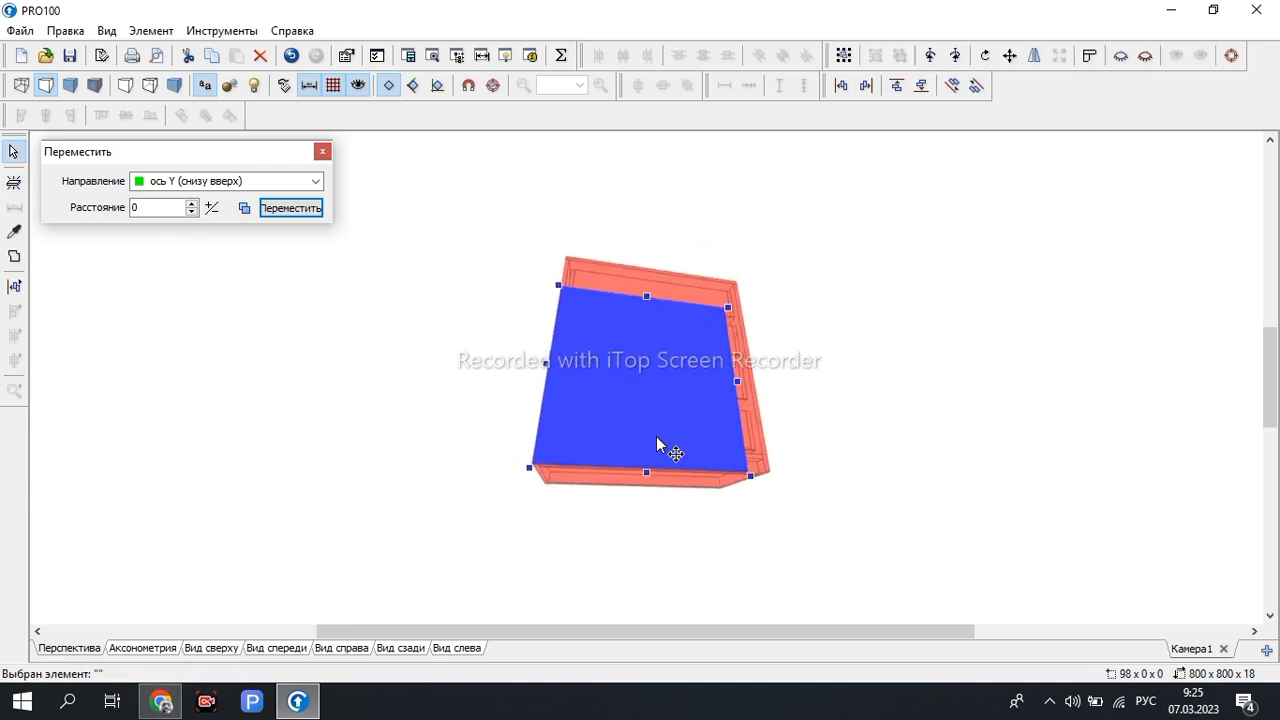
double_click(610, 382)
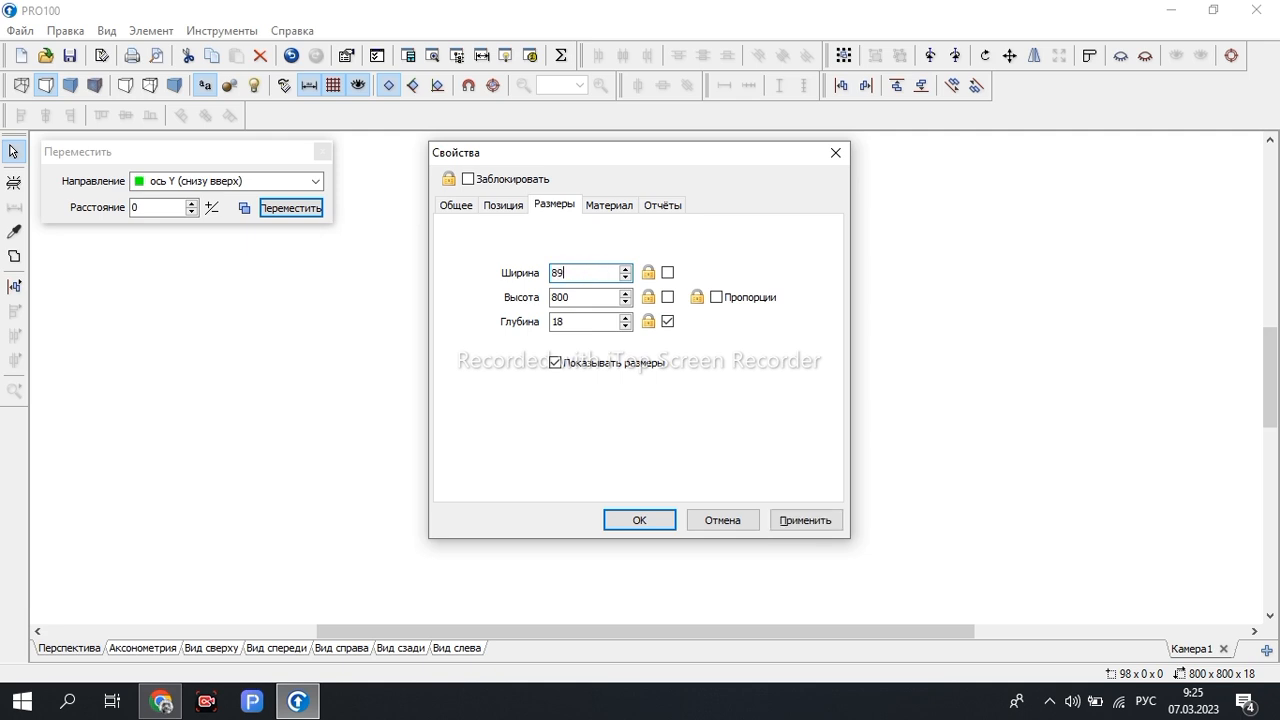
left_click(584, 300)
type("948")
left_click(587, 326)
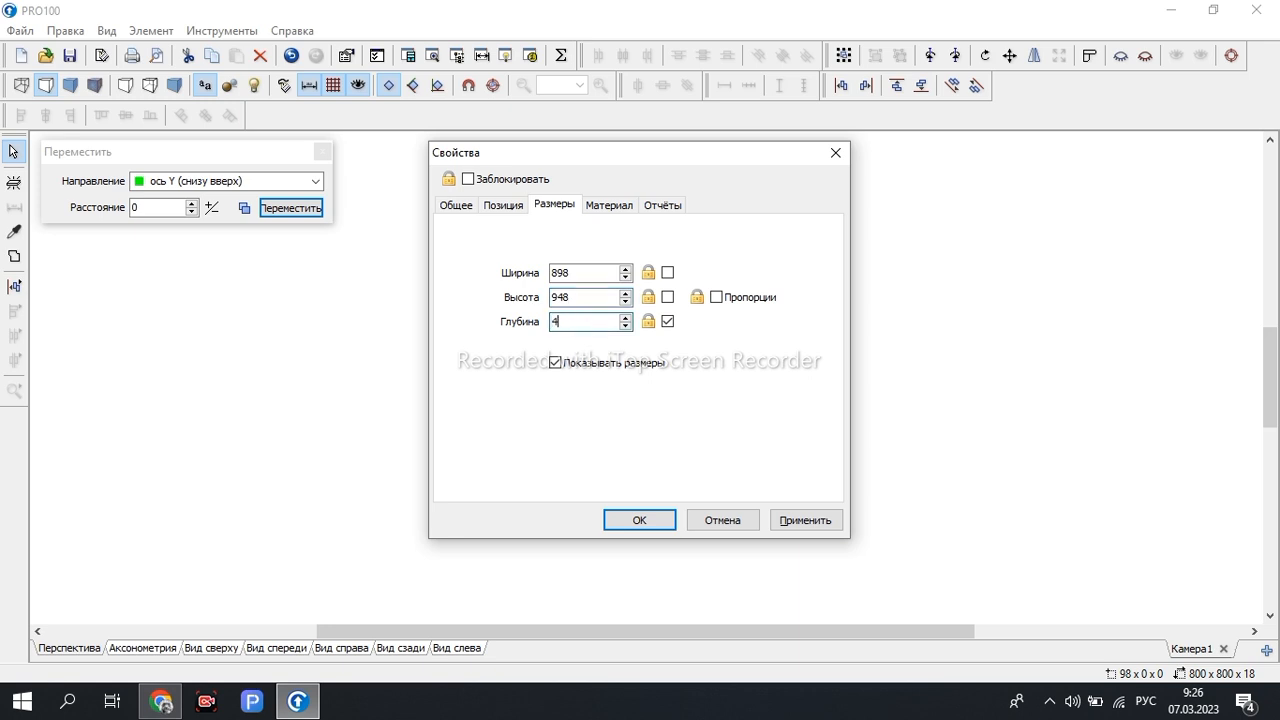
type("4")
left_click(644, 522)
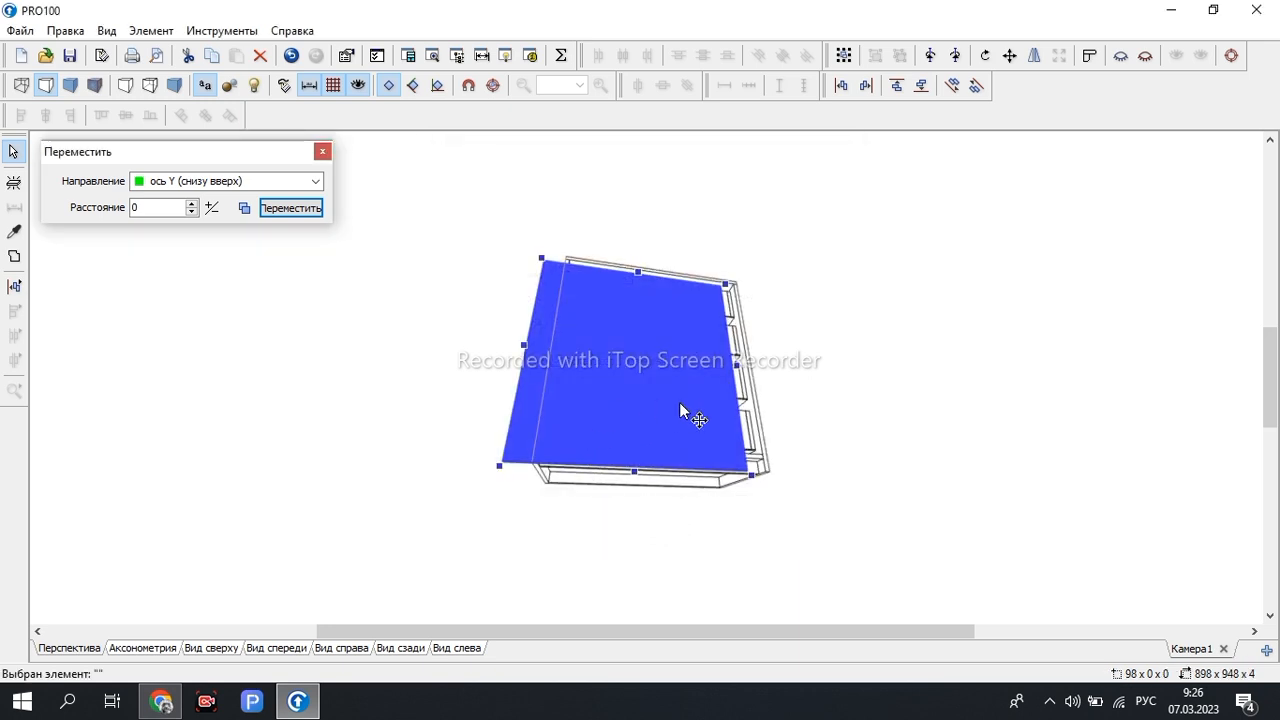
Shift the back panel fully right and up to the limit behind the cabinet
left_click_drag(803, 437, 777, 478)
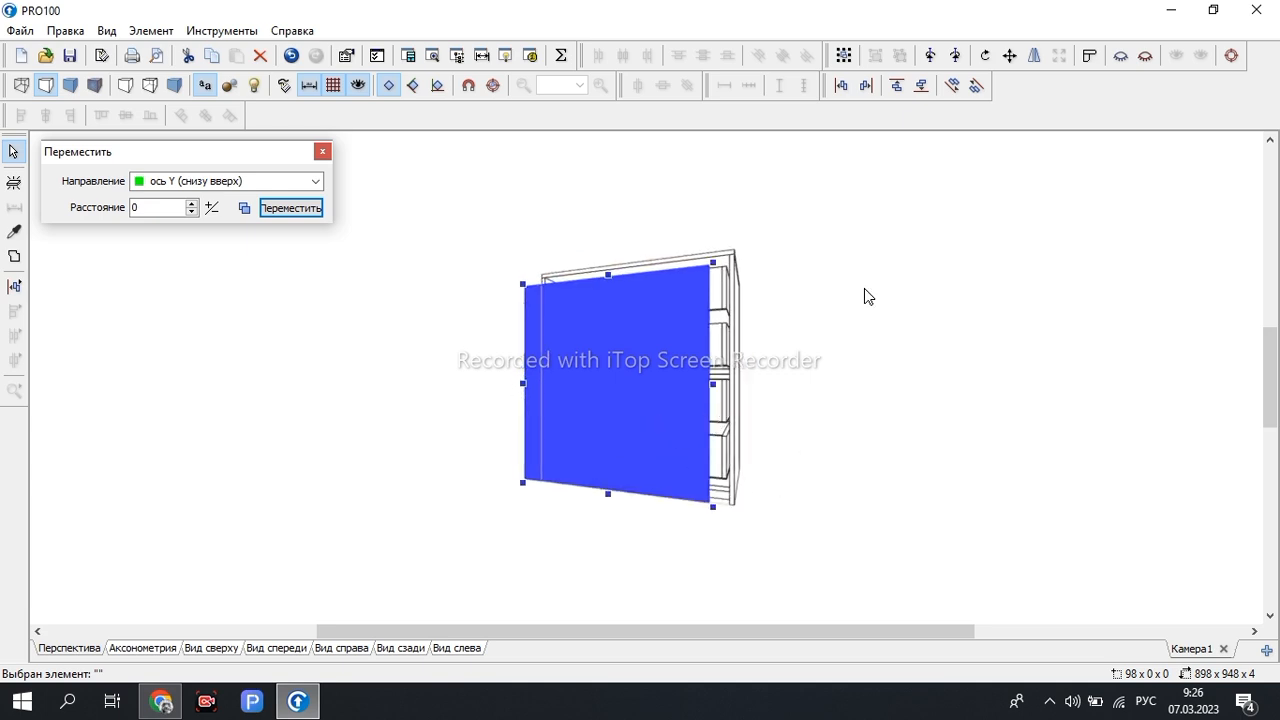
left_click(864, 86)
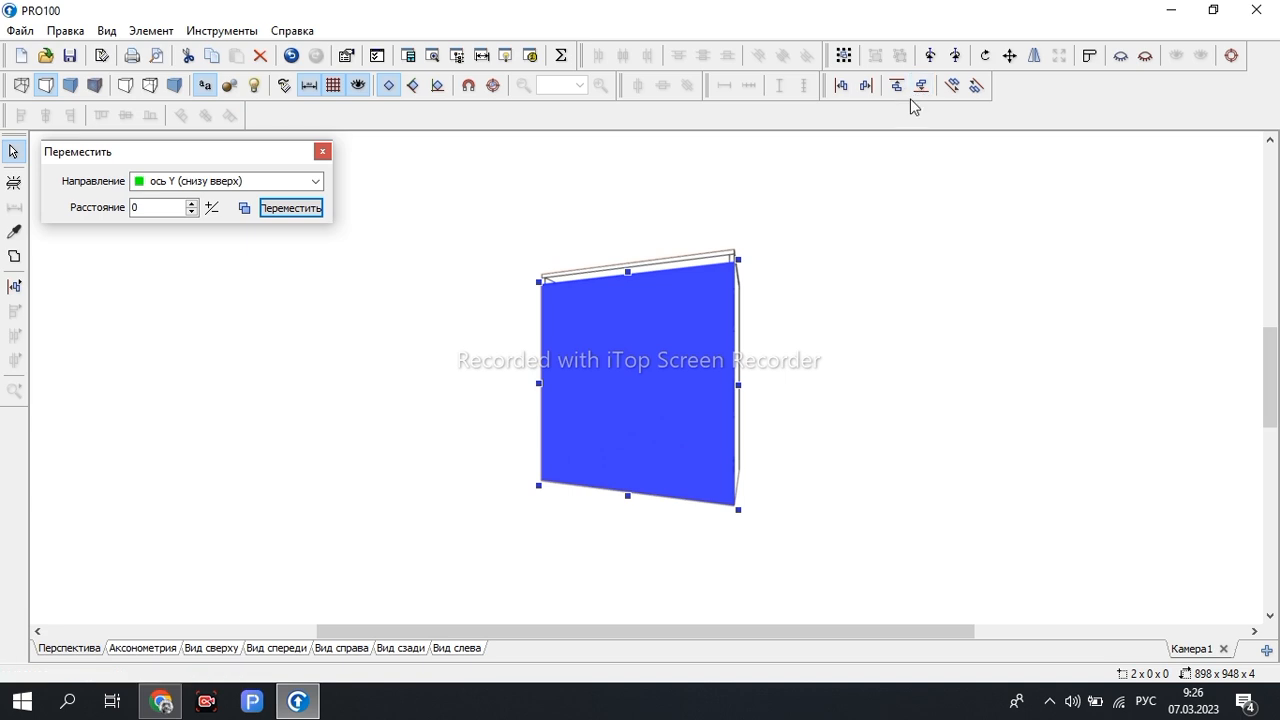
left_click_drag(871, 300, 849, 320)
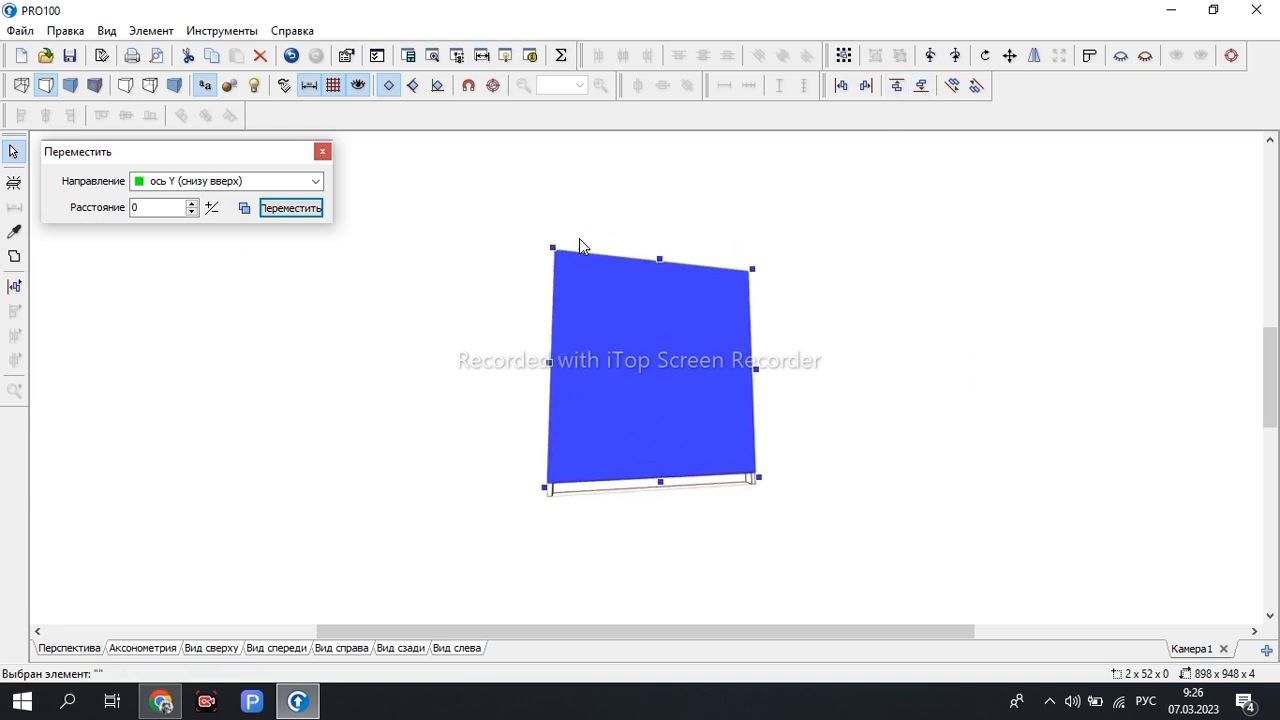
Move the back panel by -1 along the Y axis and clear the selection
left_click(178, 210)
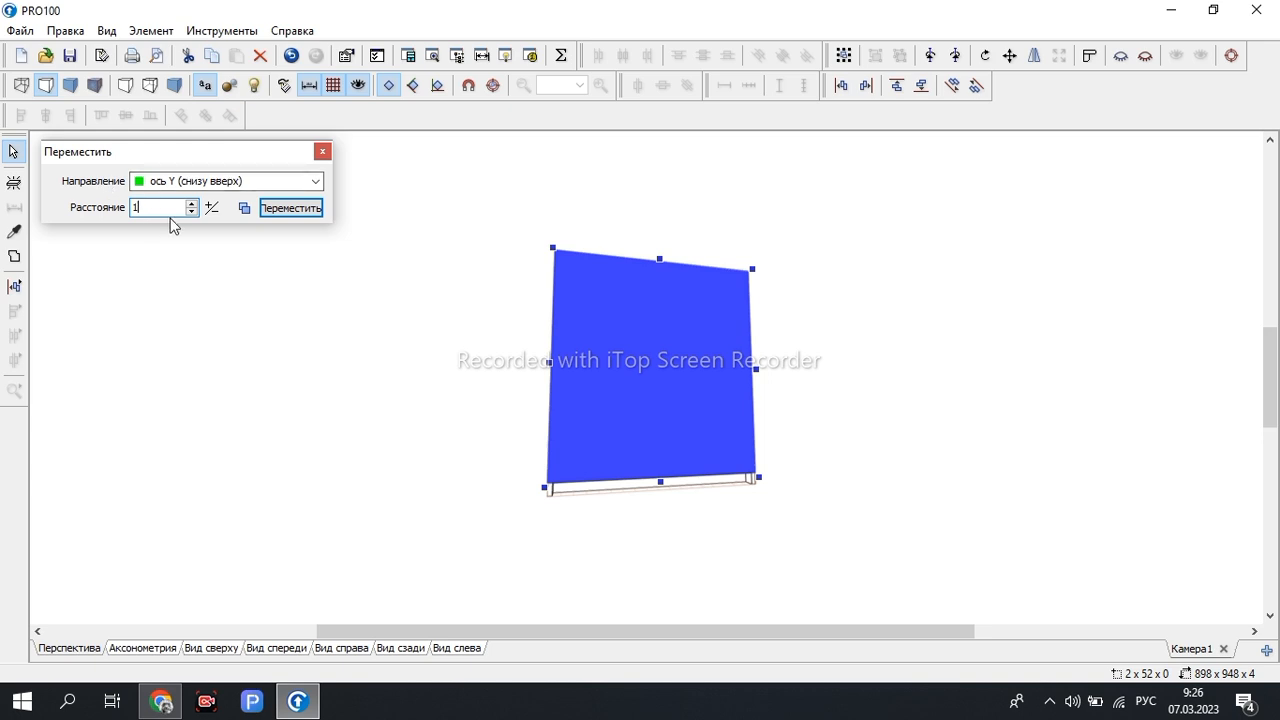
left_click(212, 210)
left_click(294, 213)
left_click_drag(914, 345, 1077, 414)
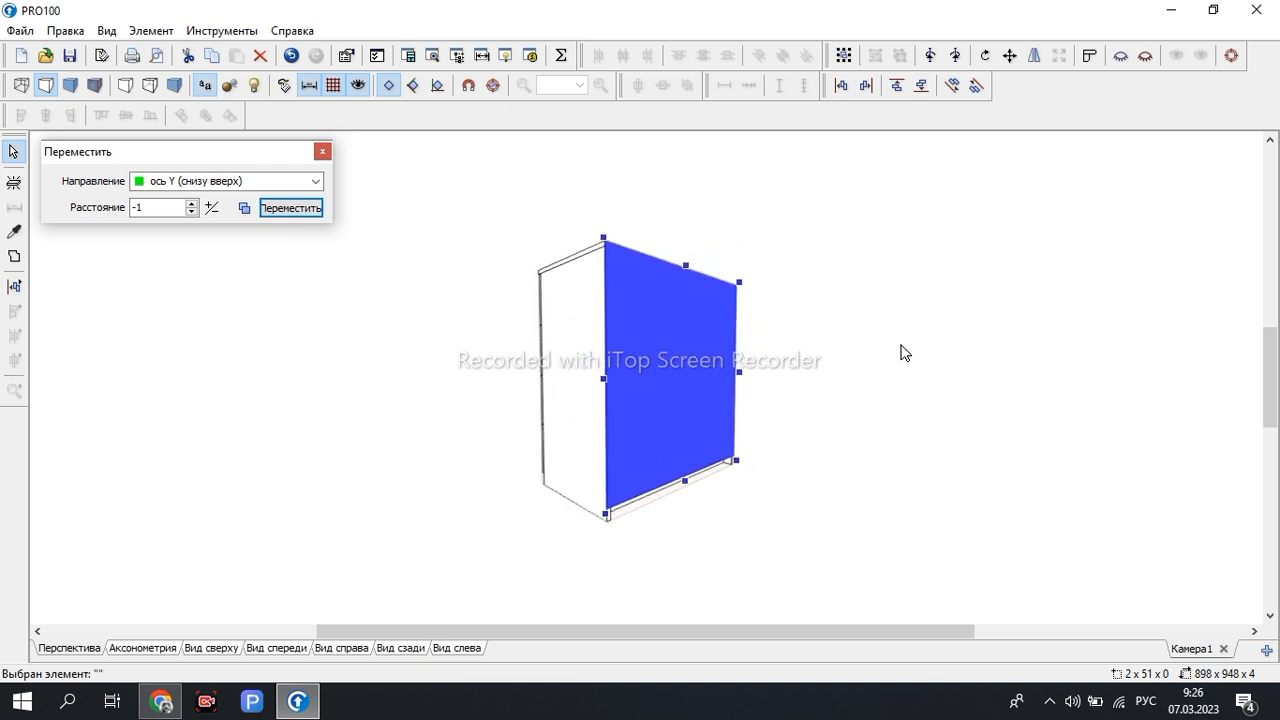
left_click(268, 185)
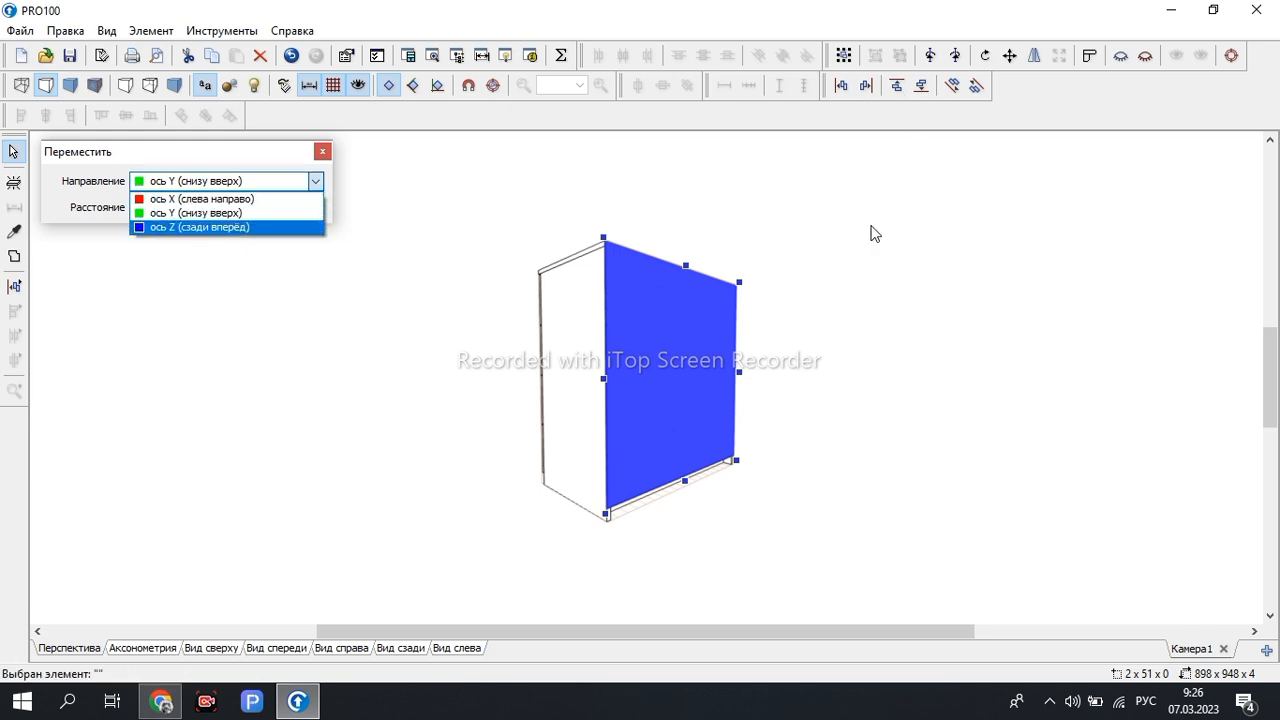
left_click(818, 324)
left_click(388, 191)
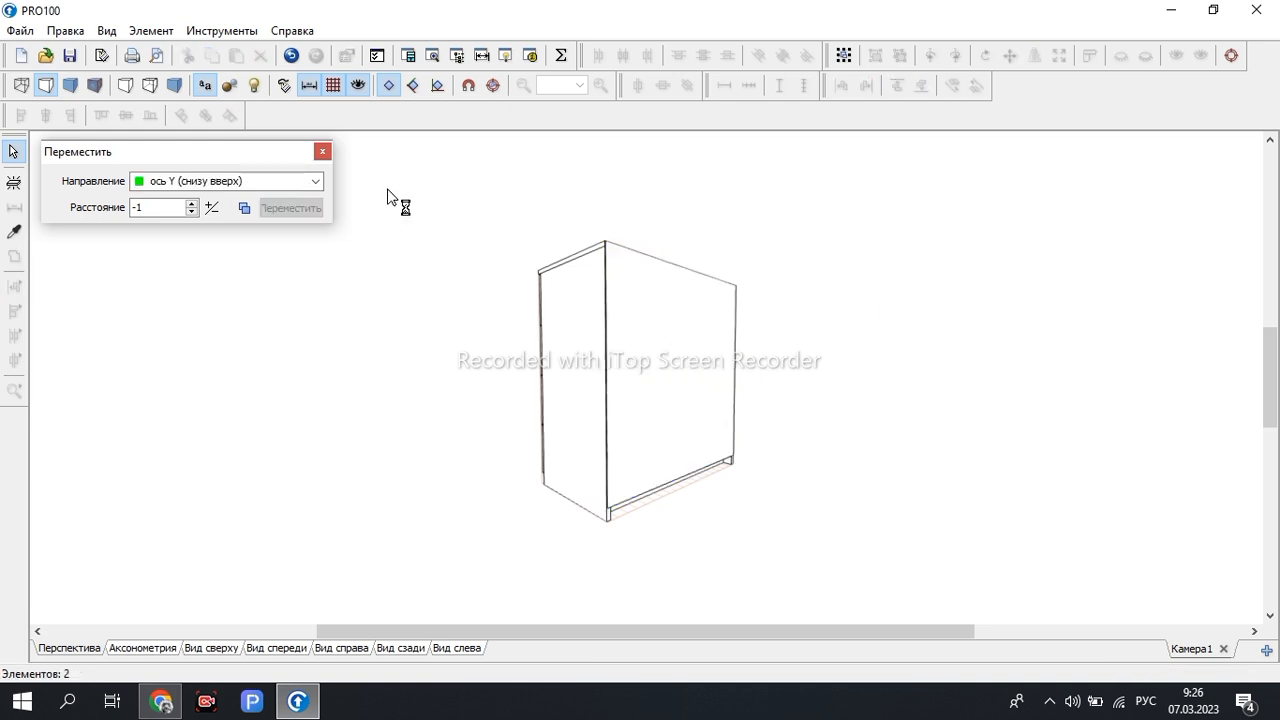
Select the back panel and shift it fully left to the cabinet's side edge
left_click_drag(475, 213, 704, 312)
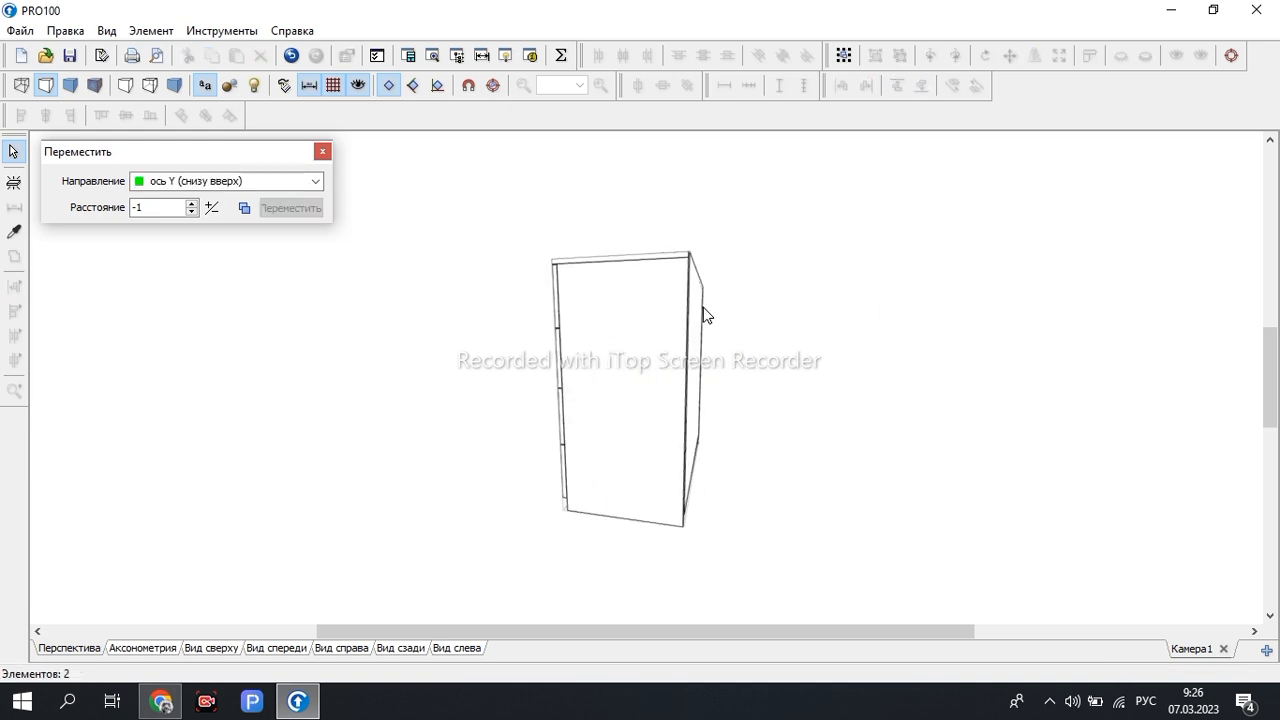
left_click(704, 314)
left_click_drag(797, 284, 914, 354)
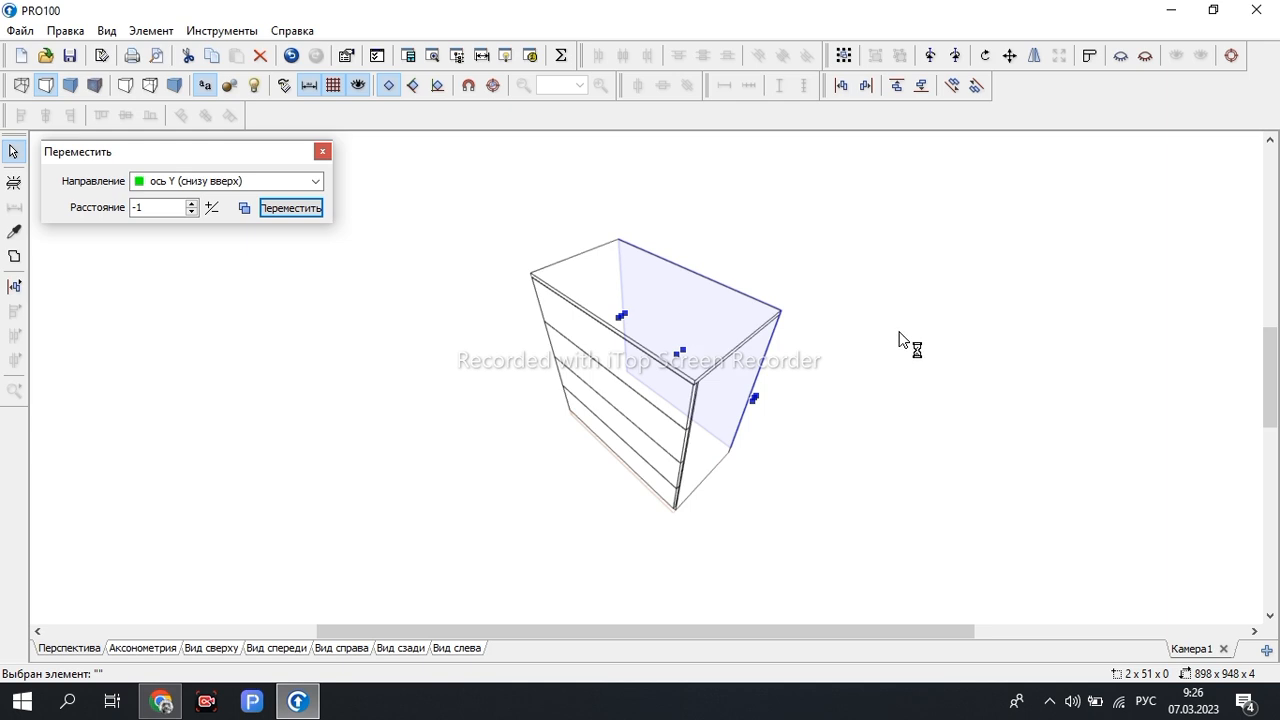
left_click(832, 87)
left_click_drag(867, 407, 752, 358)
Move the back panel by 1 along the X axis
left_click(266, 183)
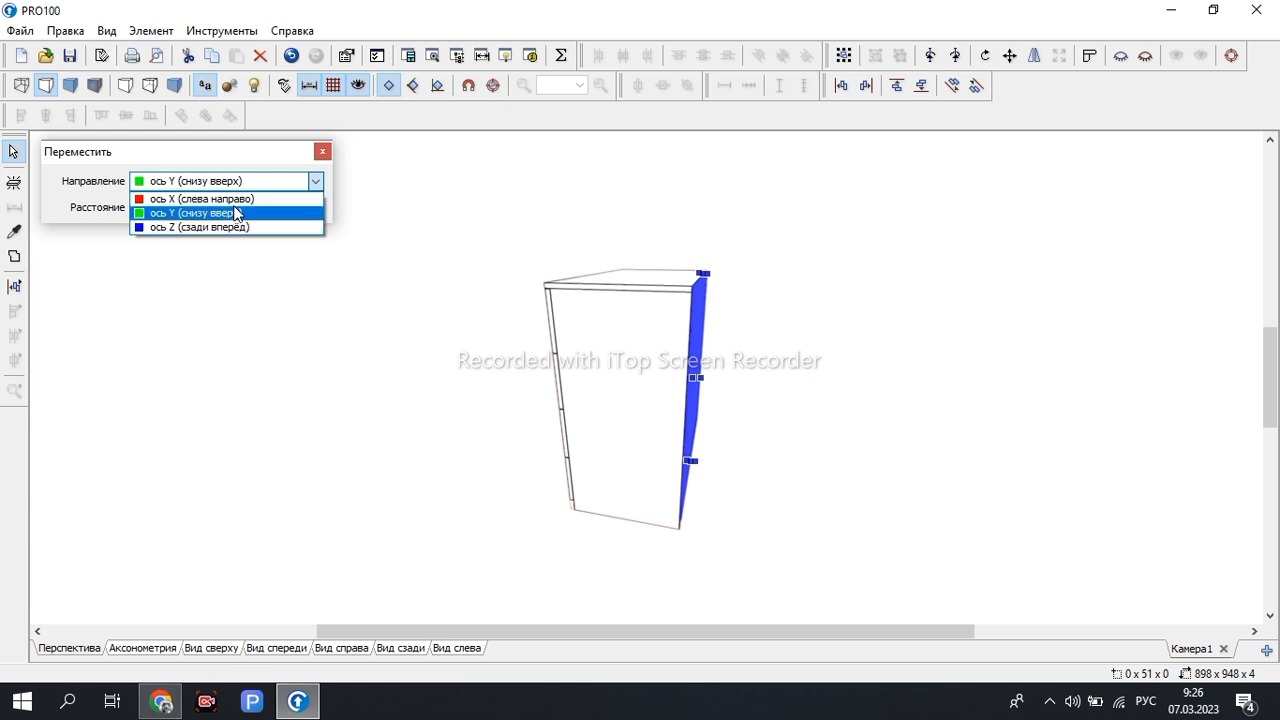
left_click(238, 199)
left_click(165, 207)
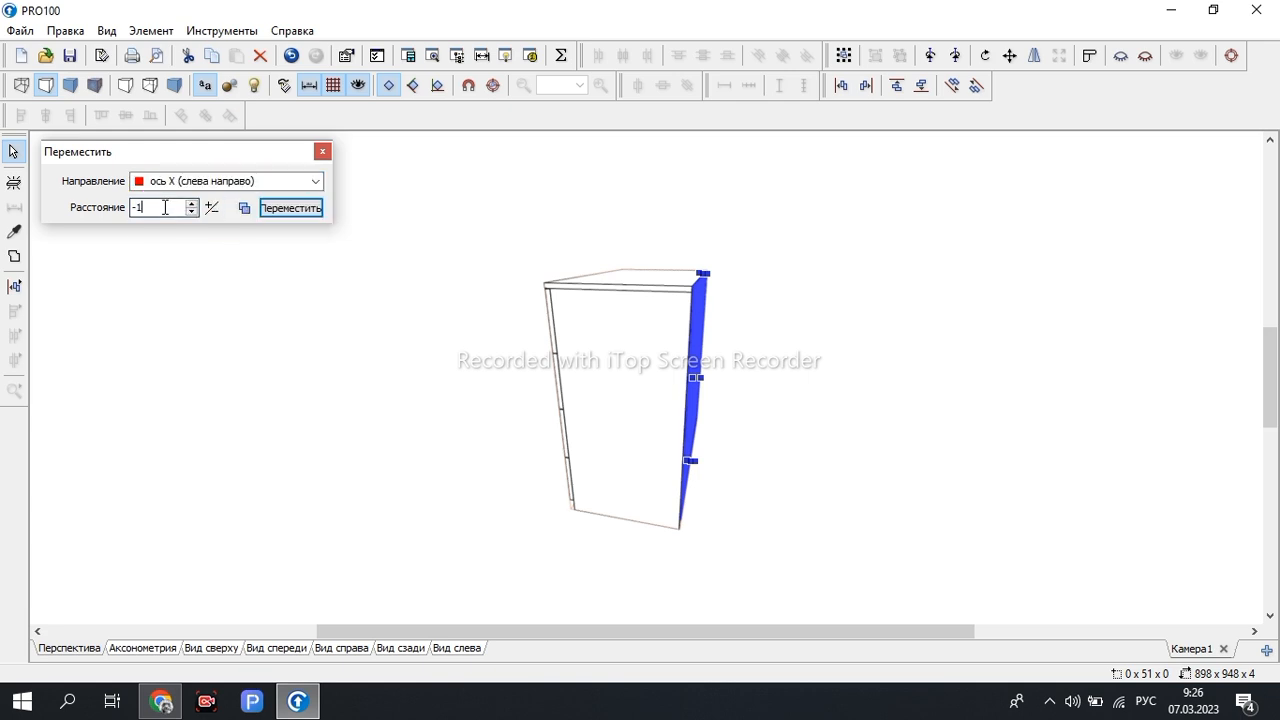
type("1")
left_click(290, 208)
Clear the selection and examine the back panel's fit and the whole cabinet from the sides, back and front
left_click_drag(916, 309, 617, 345)
left_click(811, 317)
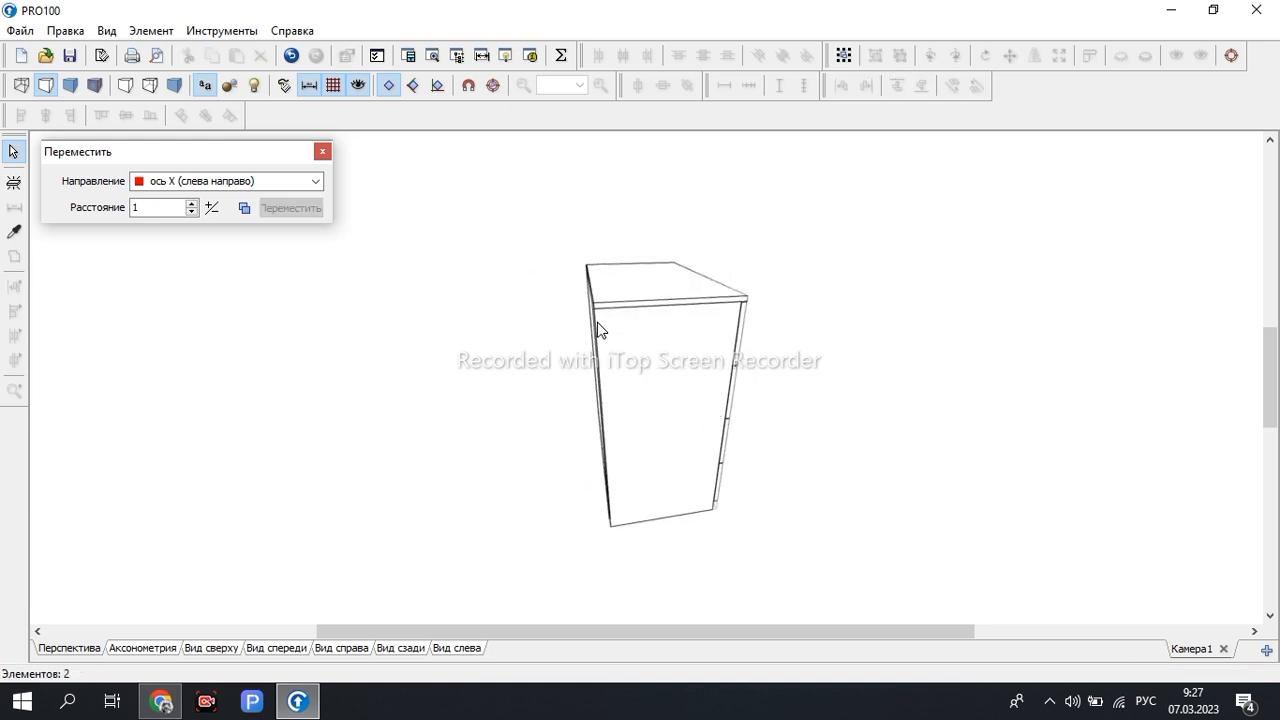
scroll(615, 335, "up", 4)
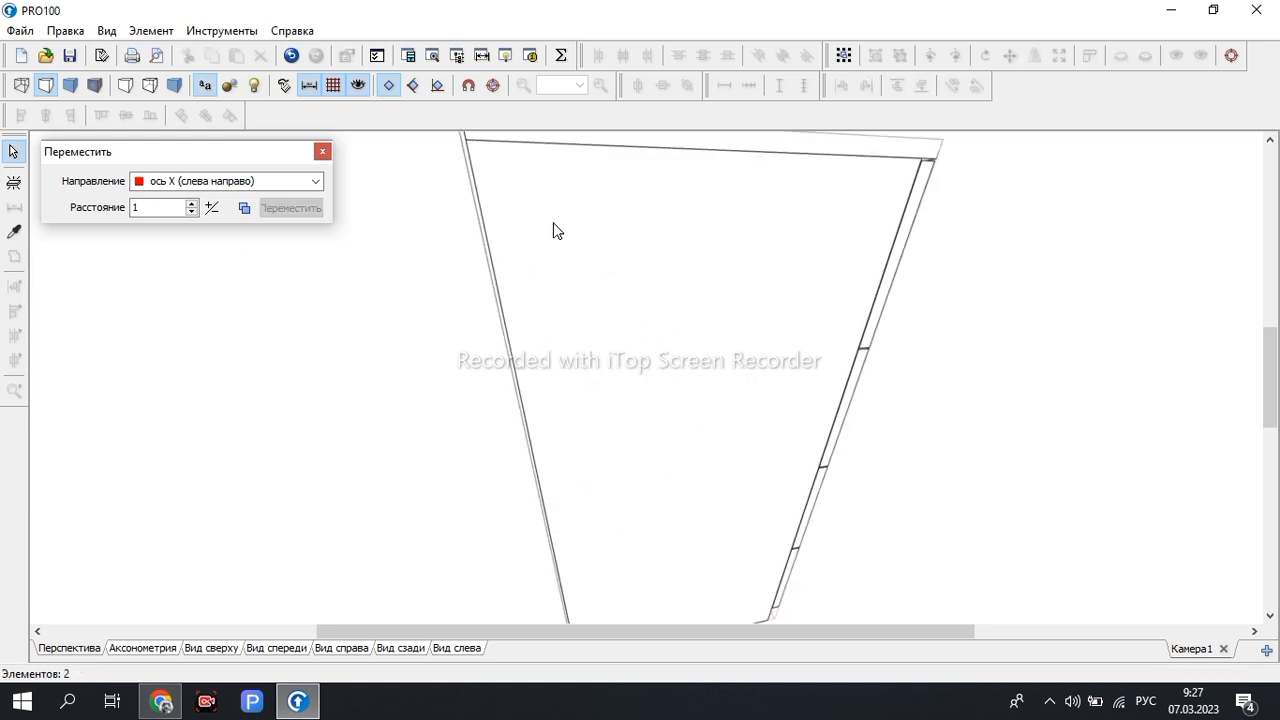
left_click_drag(598, 201, 584, 241)
left_click_drag(433, 275, 787, 232)
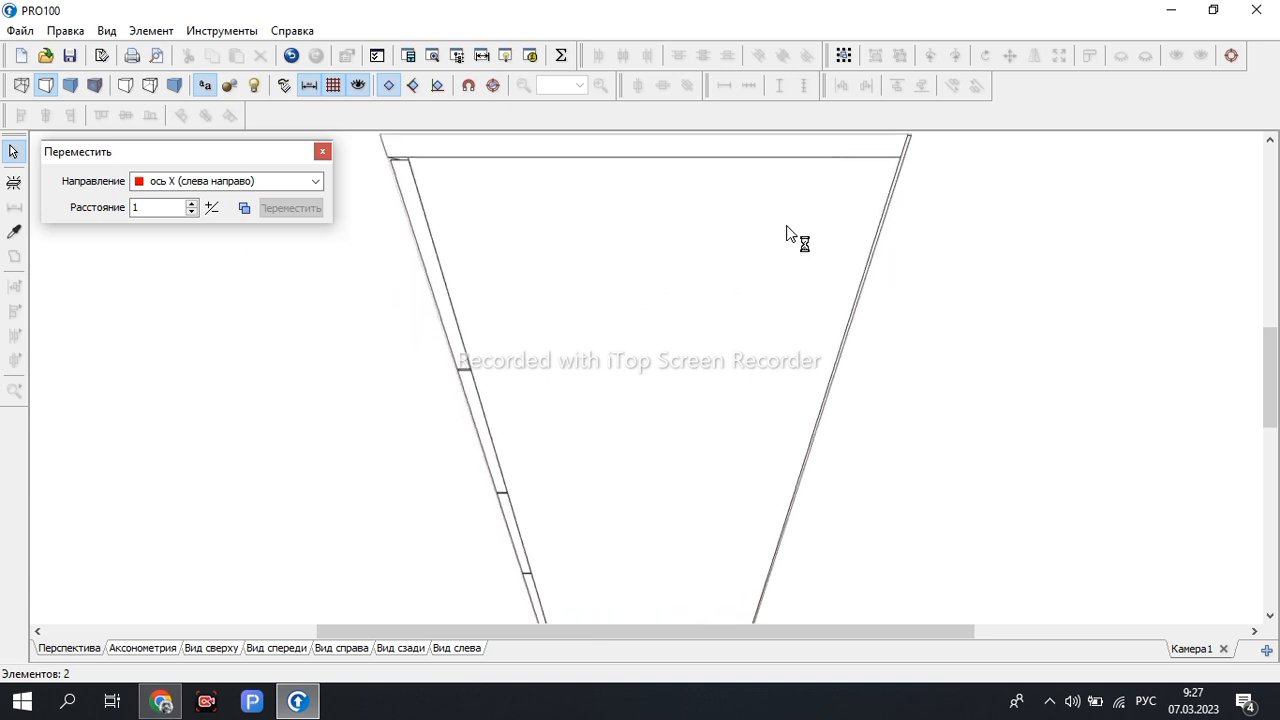
scroll(758, 417, "down", 5)
left_click_drag(815, 482, 613, 350)
left_click_drag(806, 452, 1141, 560)
scroll(757, 439, "up", 3)
scroll(763, 434, "down", 3)
left_click_drag(777, 441, 900, 530)
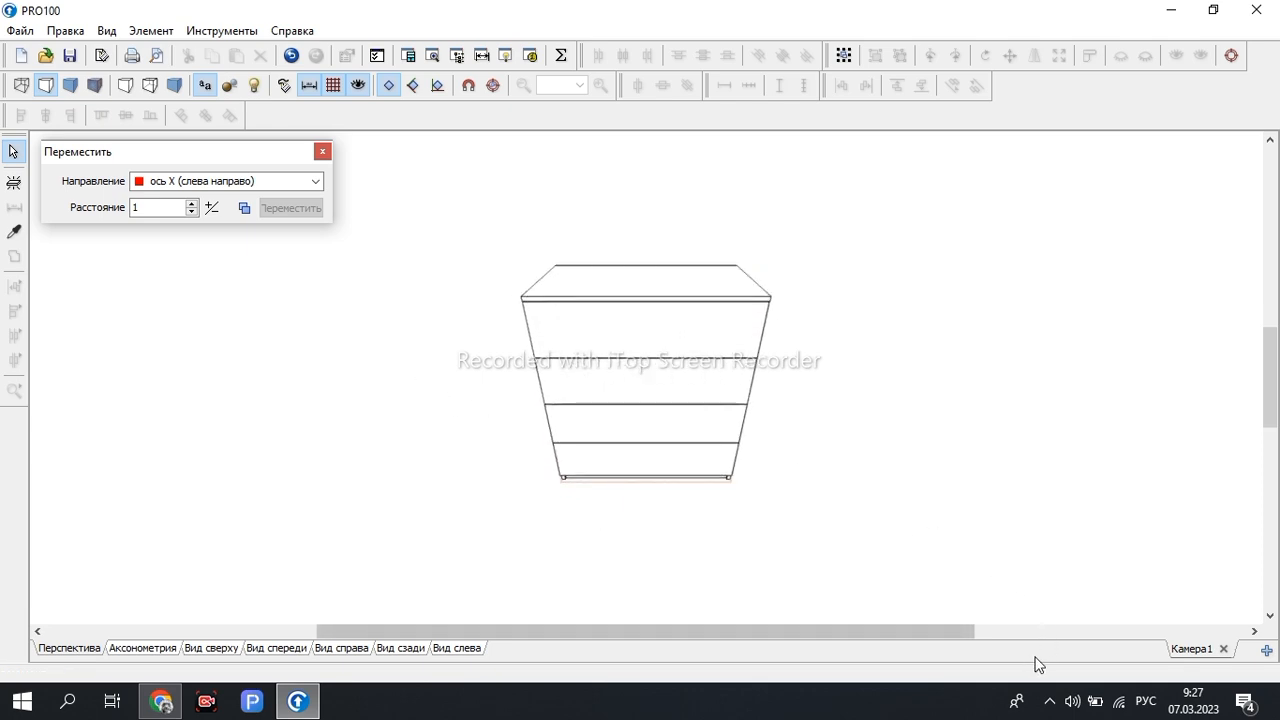
Reselect the back panel, try moving it down, and undo the move
left_click(1036, 657)
left_click_drag(948, 360, 677, 289)
left_click(733, 375)
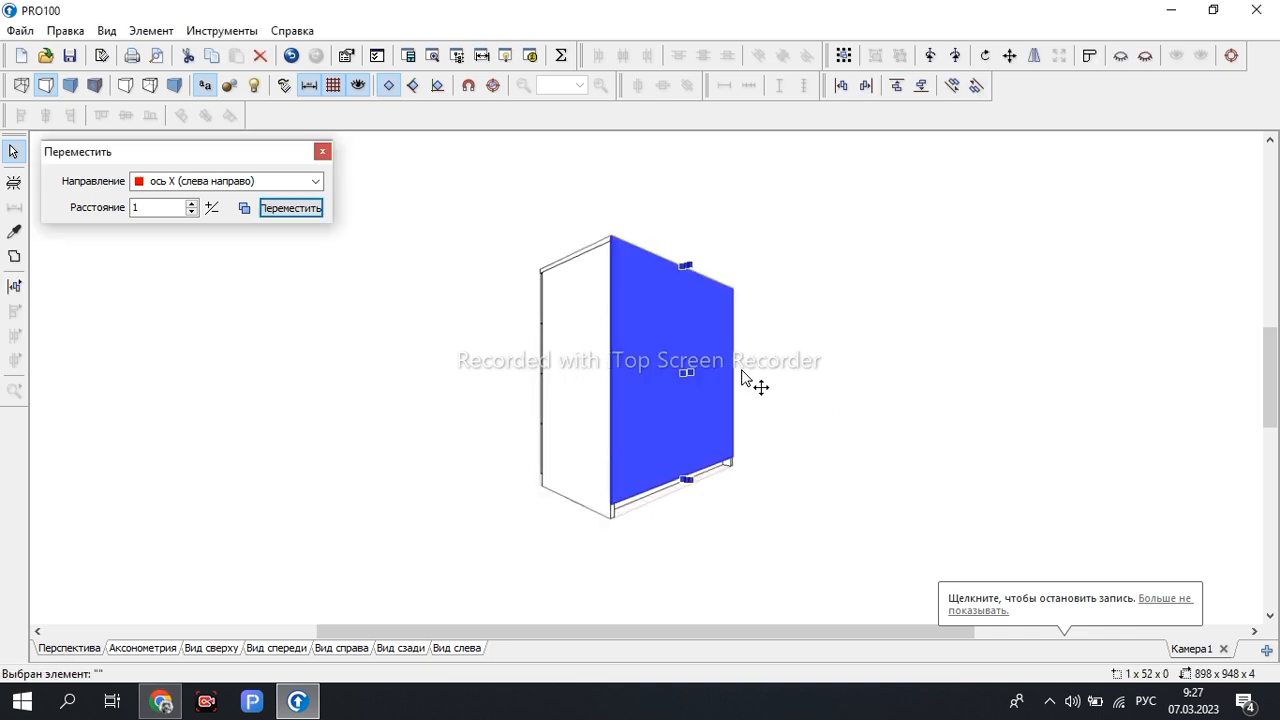
left_click_drag(848, 355, 720, 380)
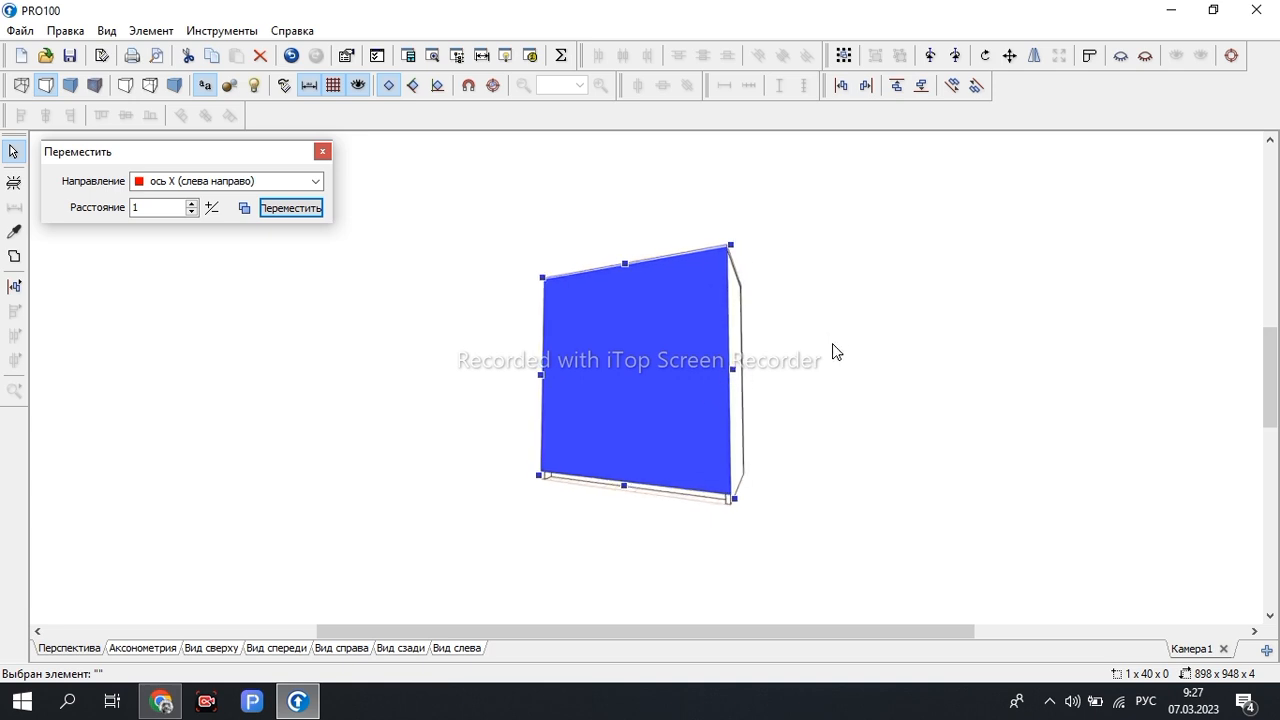
key("ctrl+z")
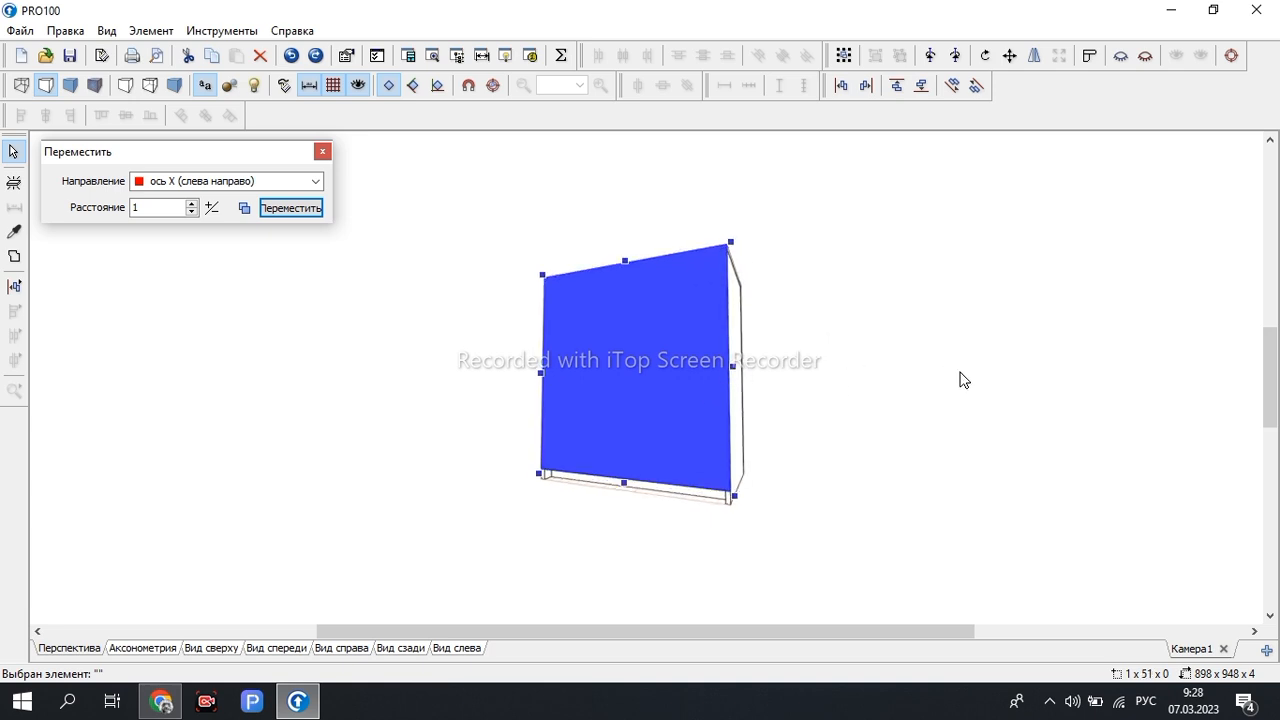